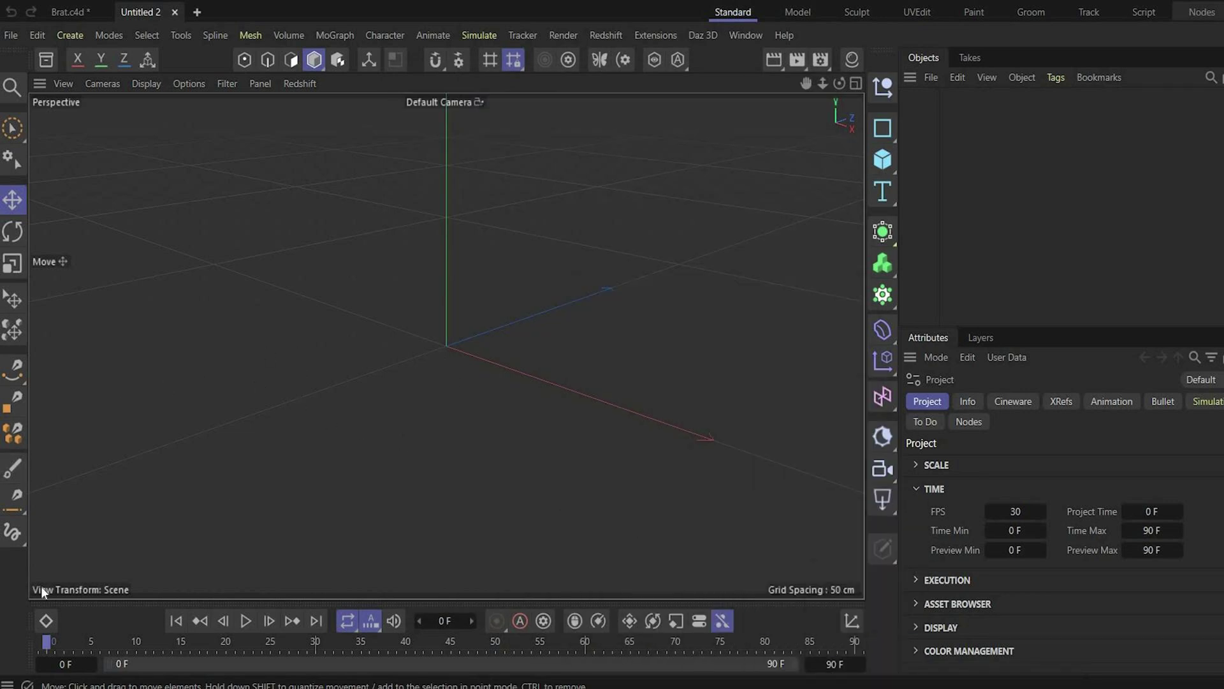
Step: Examine the finished cassette render Brat0064.png, and return to the empty scene
key(alt+Tab)
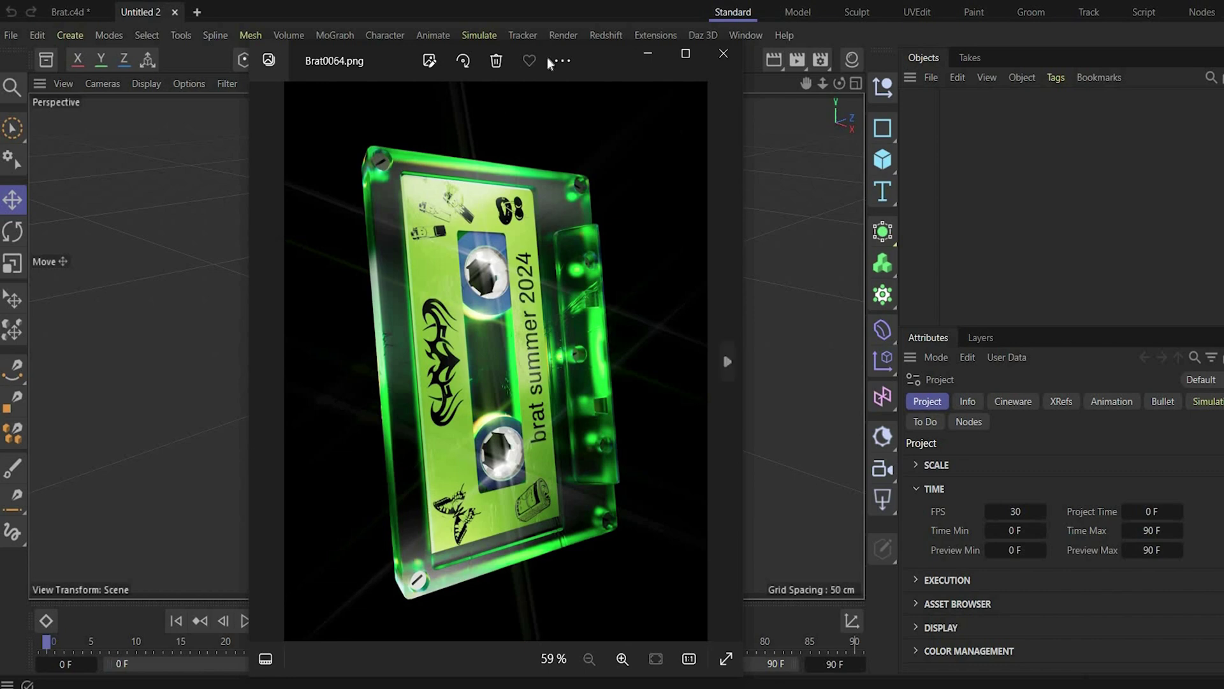
click(804, 214)
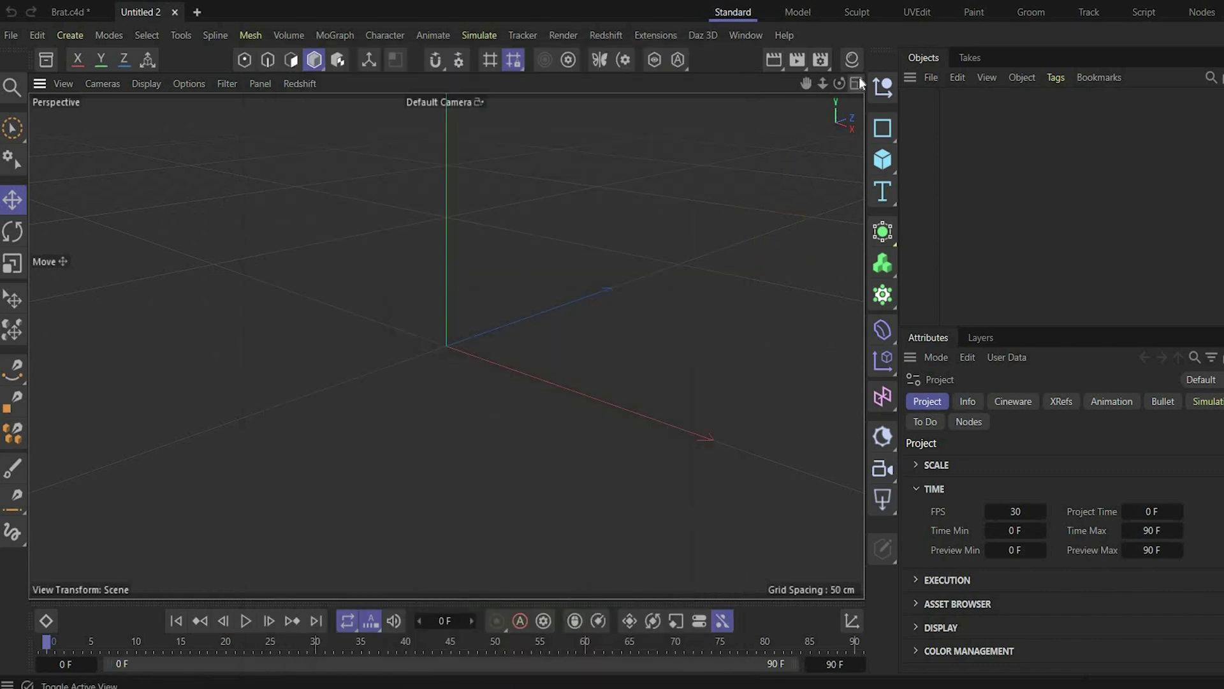
Step: Show the Front view full size and load the blue cassette picture as its background reference
click(856, 84)
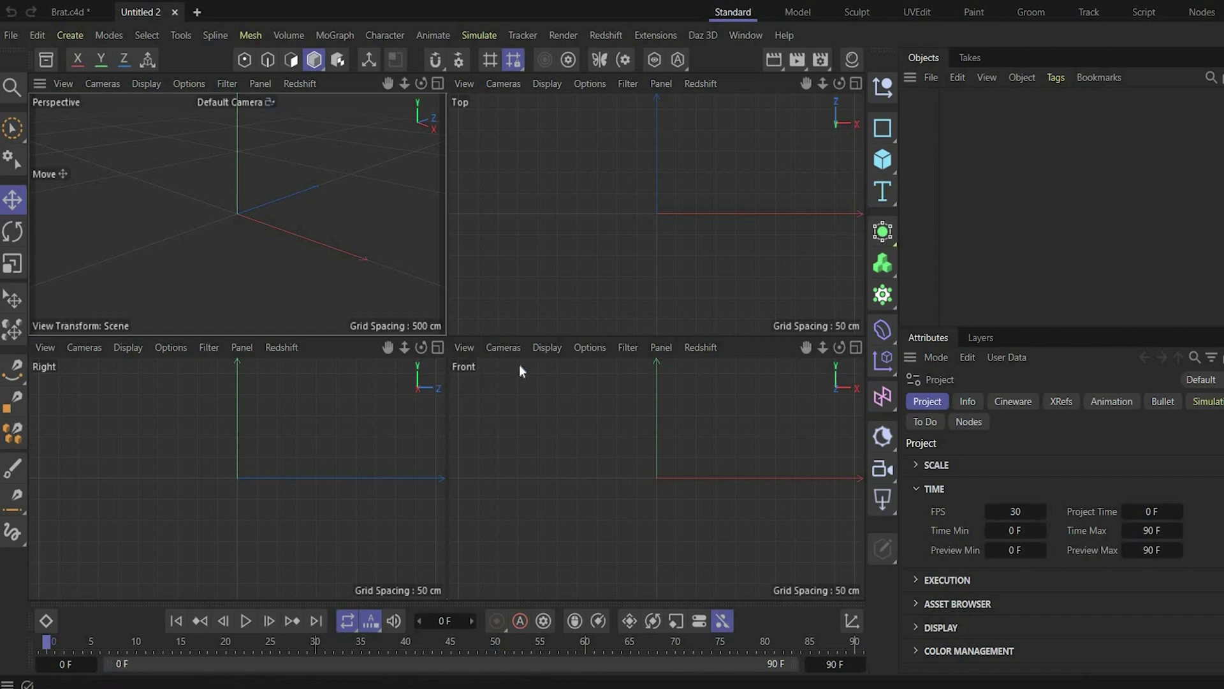
click(579, 394)
middle_click(577, 389)
drag(539, 346, 518, 346)
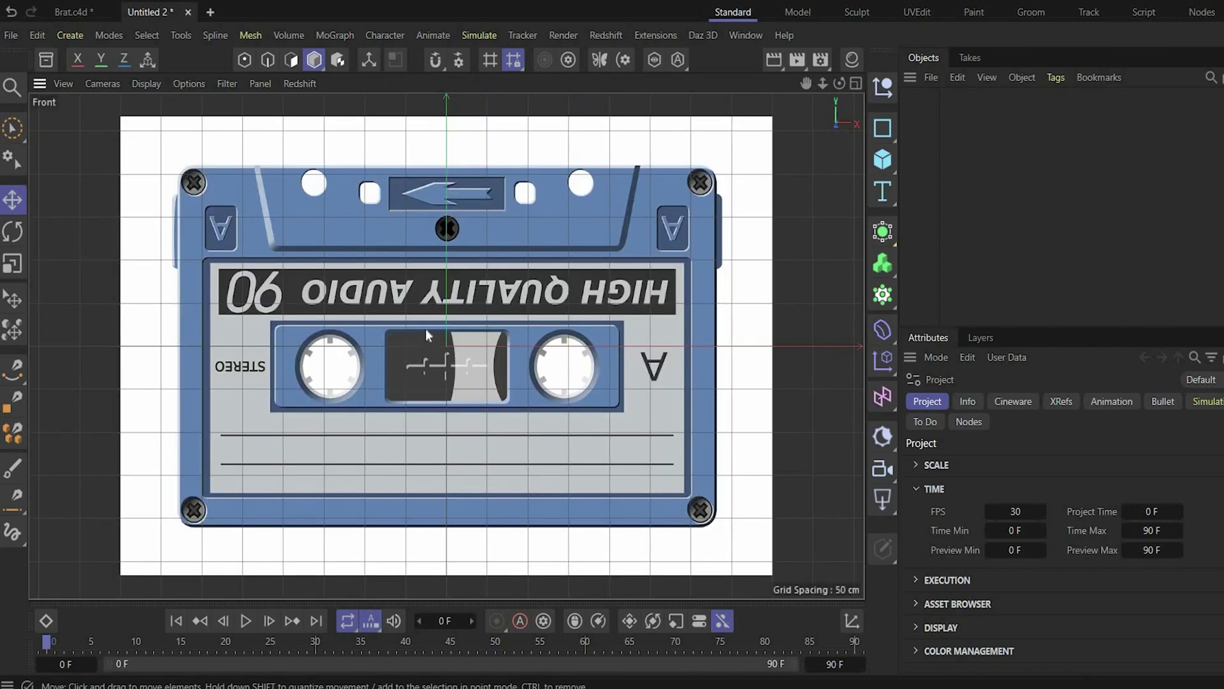
scroll(416, 339, down, 3)
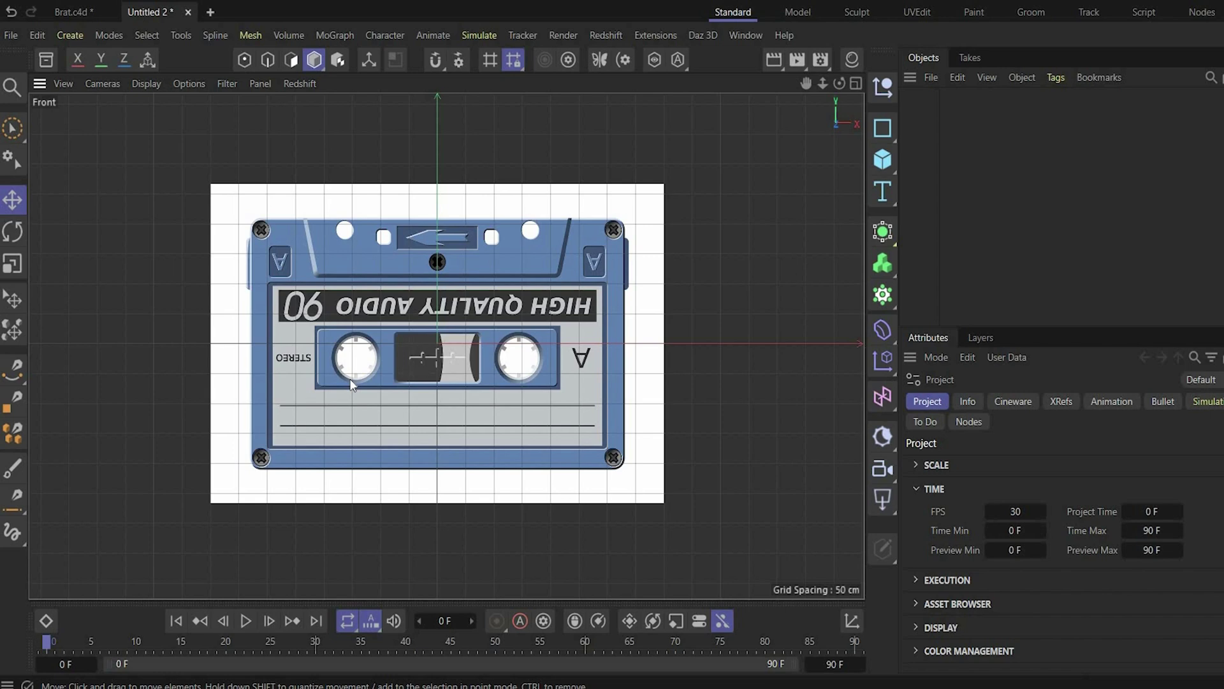
Step: Add a cube named Main Body and stretch its width and height to match the cassette's outer outline
click(883, 160)
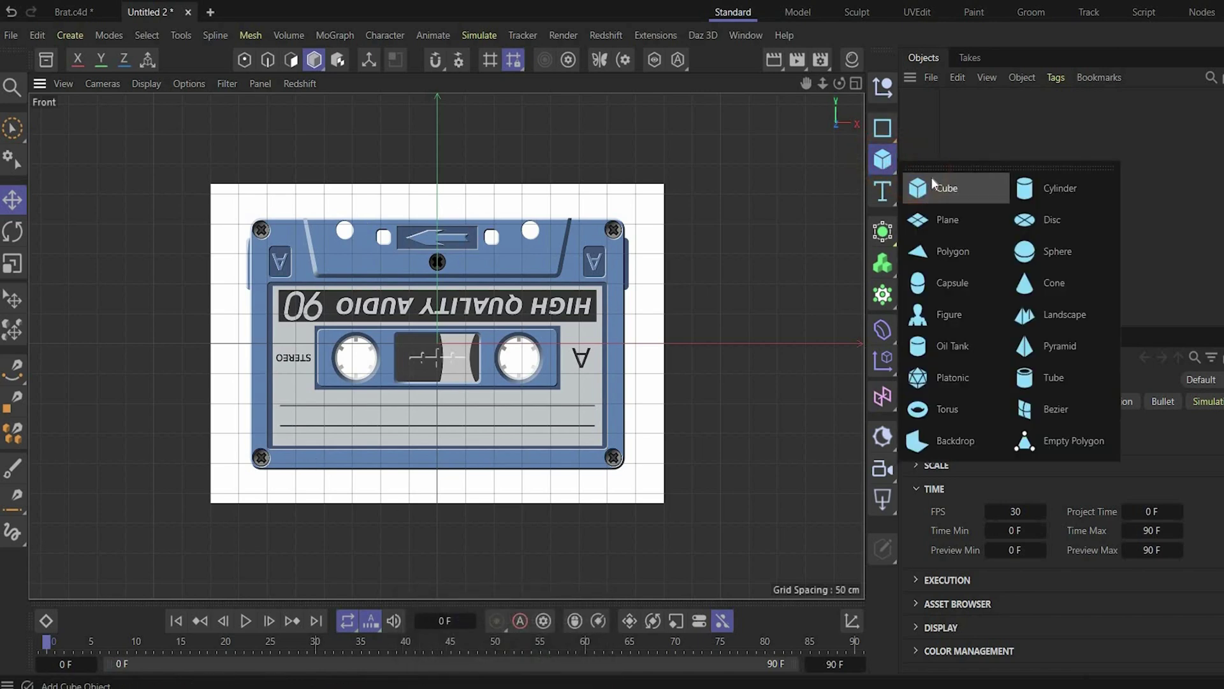
click(935, 186)
double_click(941, 98)
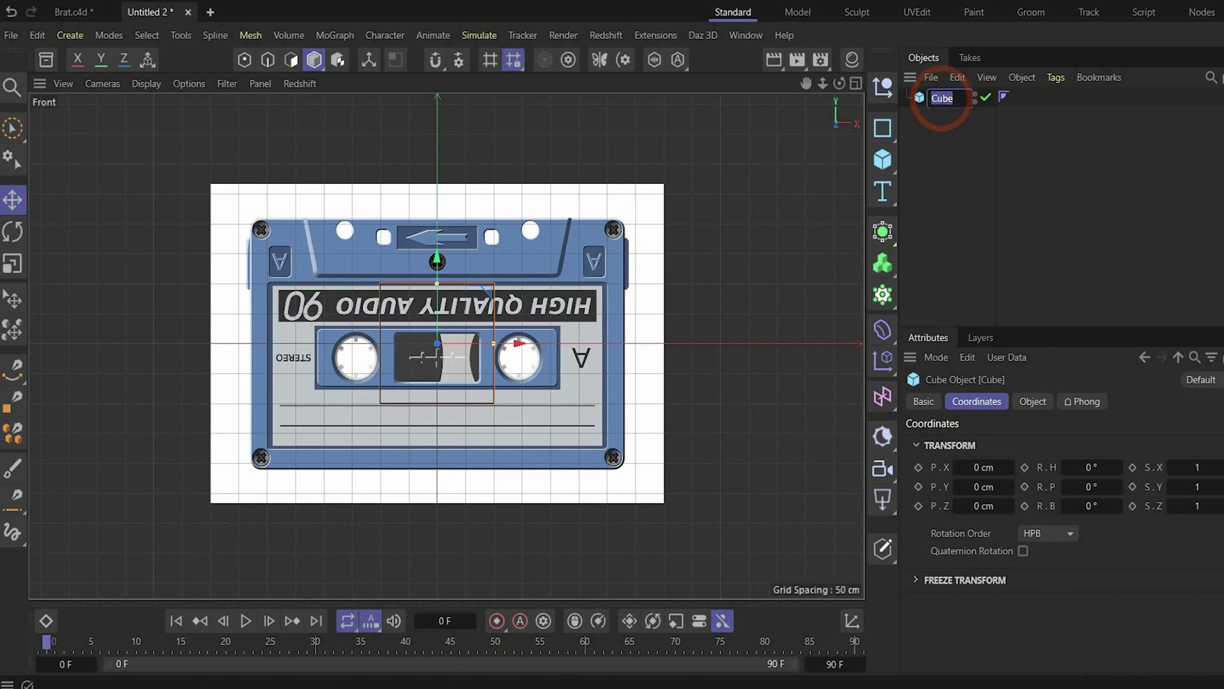
text(M)
text(ain Body)
key(Return)
drag(494, 344, 625, 346)
drag(437, 282, 446, 218)
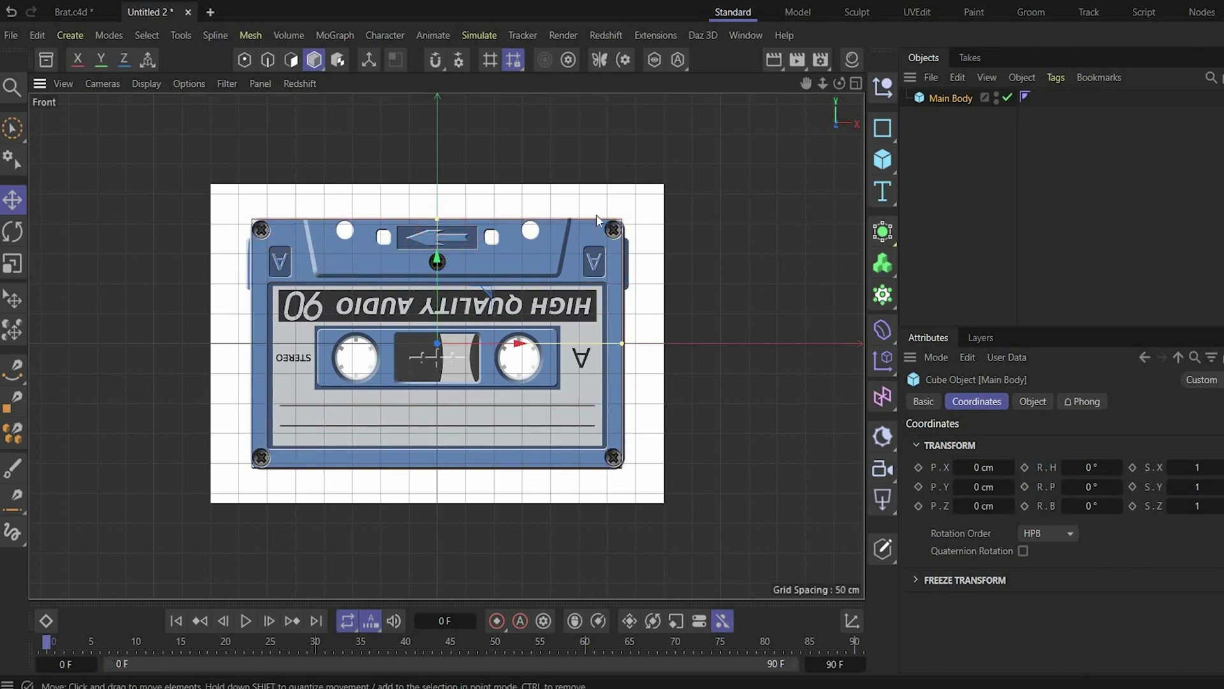
Step: Add a second cube about 428 by 98 cm over the cassette's upper trapezoid section and nest a Taper deformer under it
drag(930, 178, 940, 186)
drag(438, 259, 445, 214)
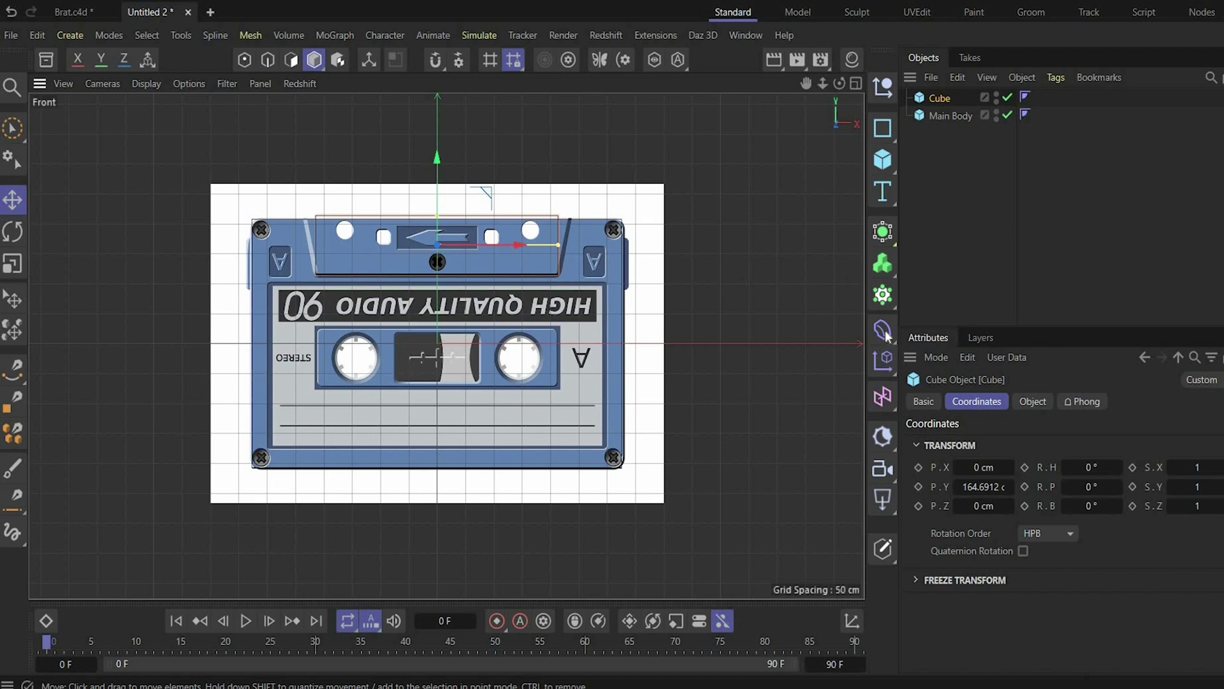
click(885, 330)
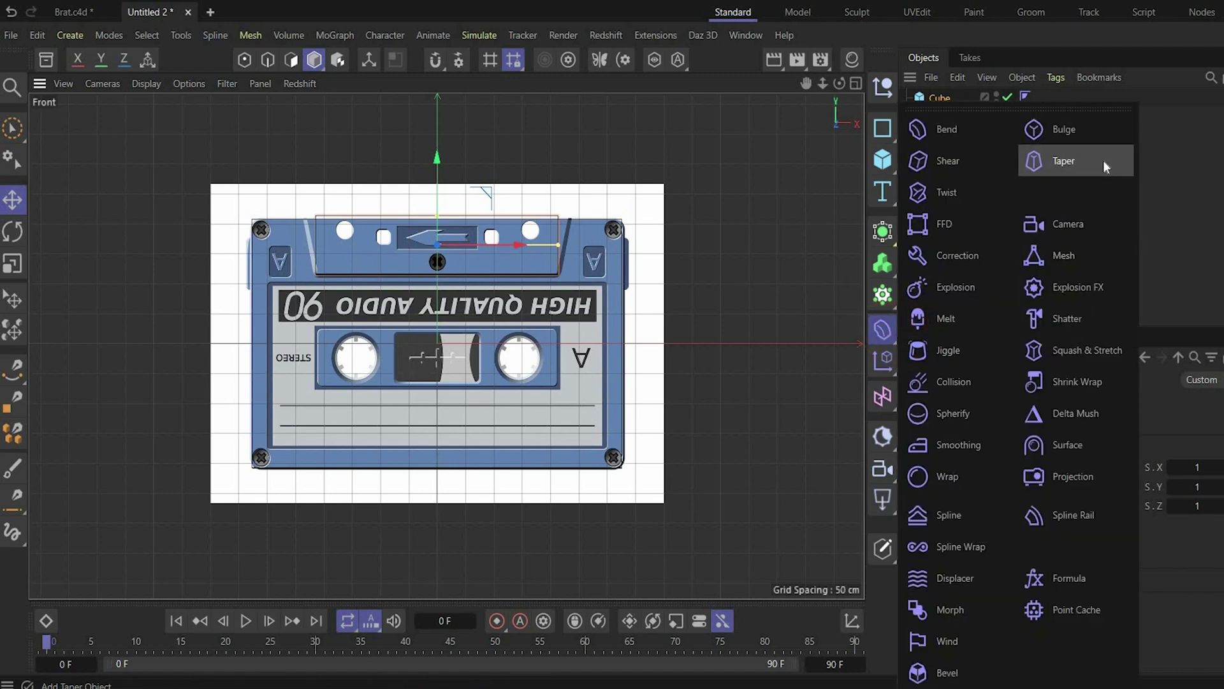
click(1103, 159)
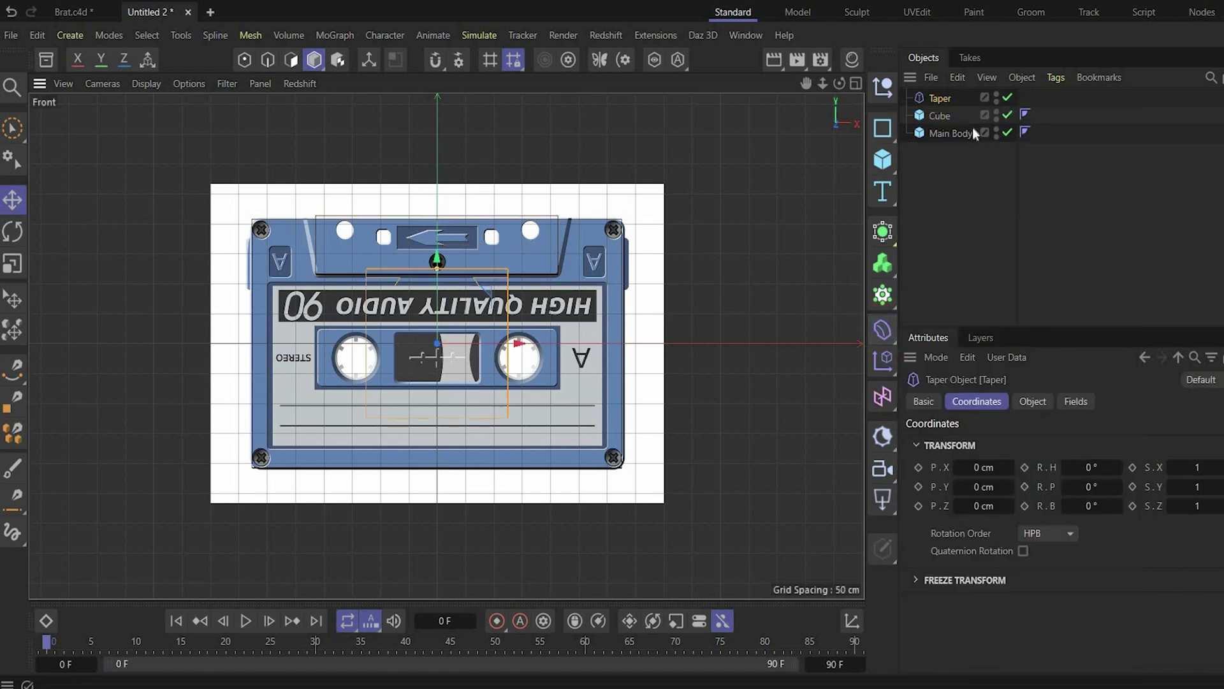
drag(943, 101, 944, 116)
Step: Rename the tapered cube as Sacond
double_click(943, 98)
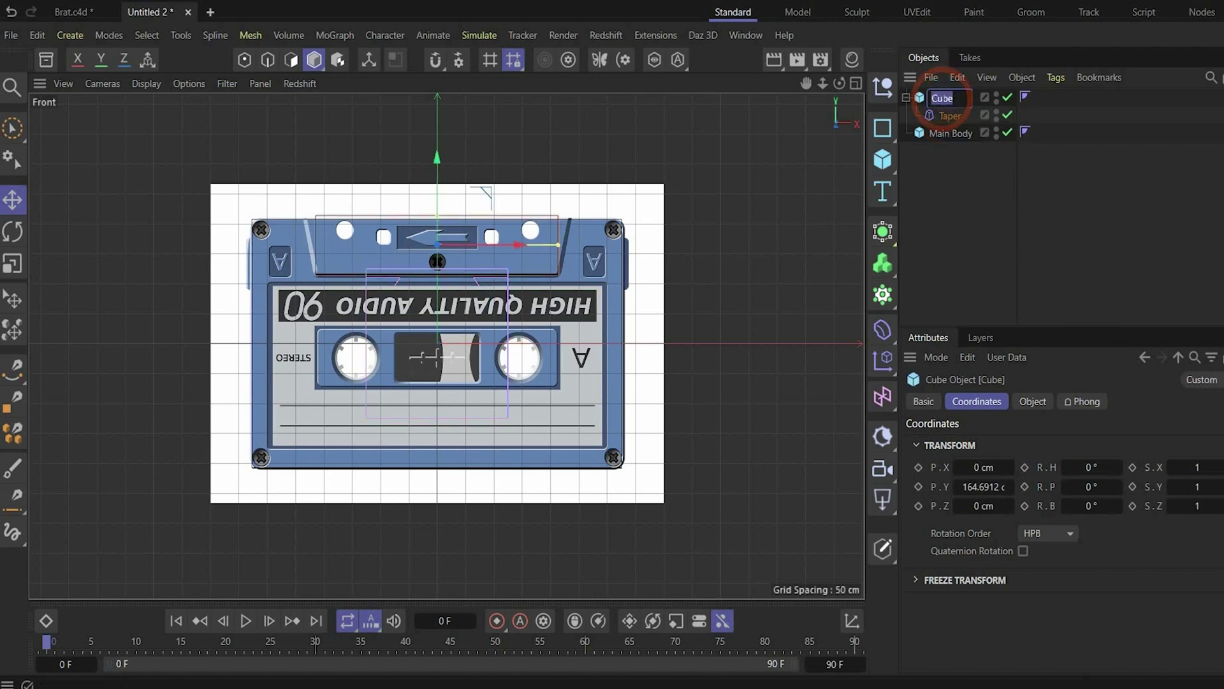
text(Sacond)
key(Return)
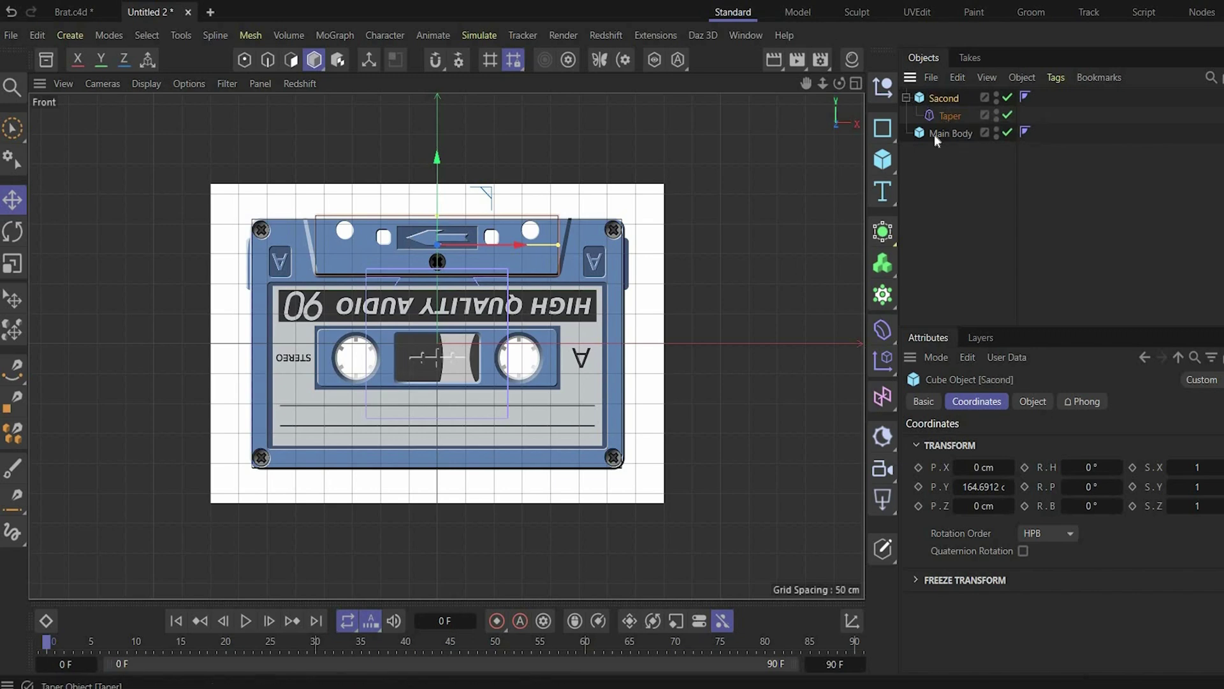
Step: Fit the Taper deformer to its parent cube and set its strength to -9 % and curvature to 0 %
click(952, 120)
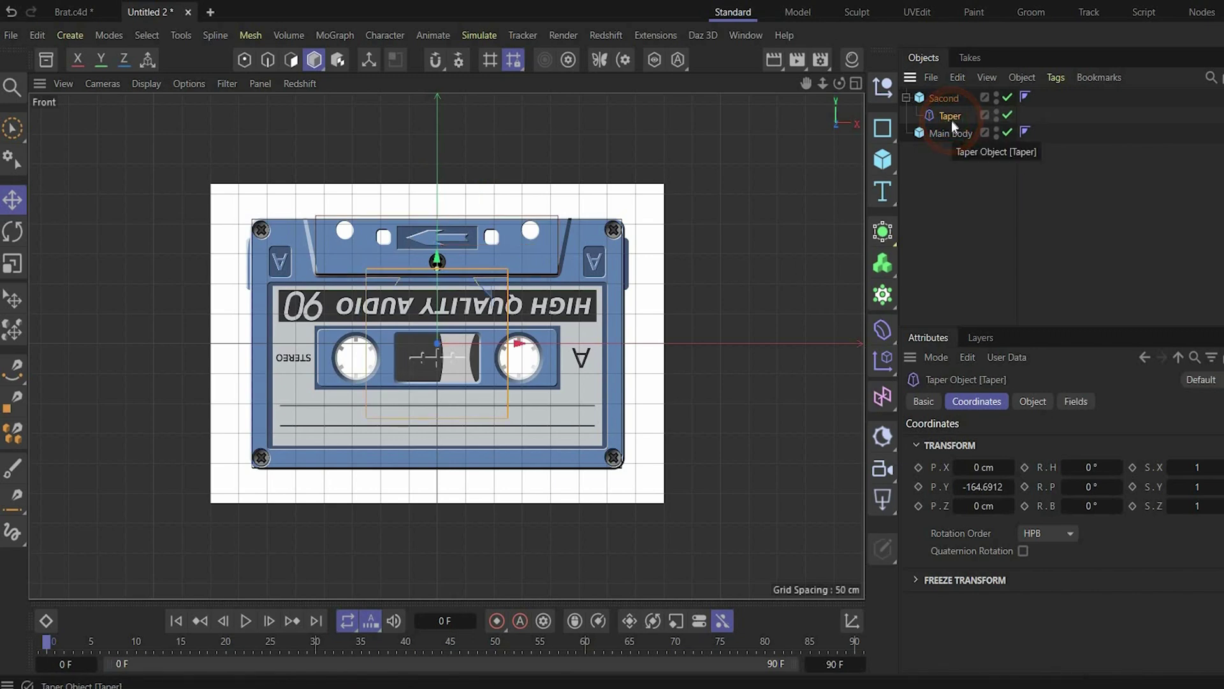
click(1029, 401)
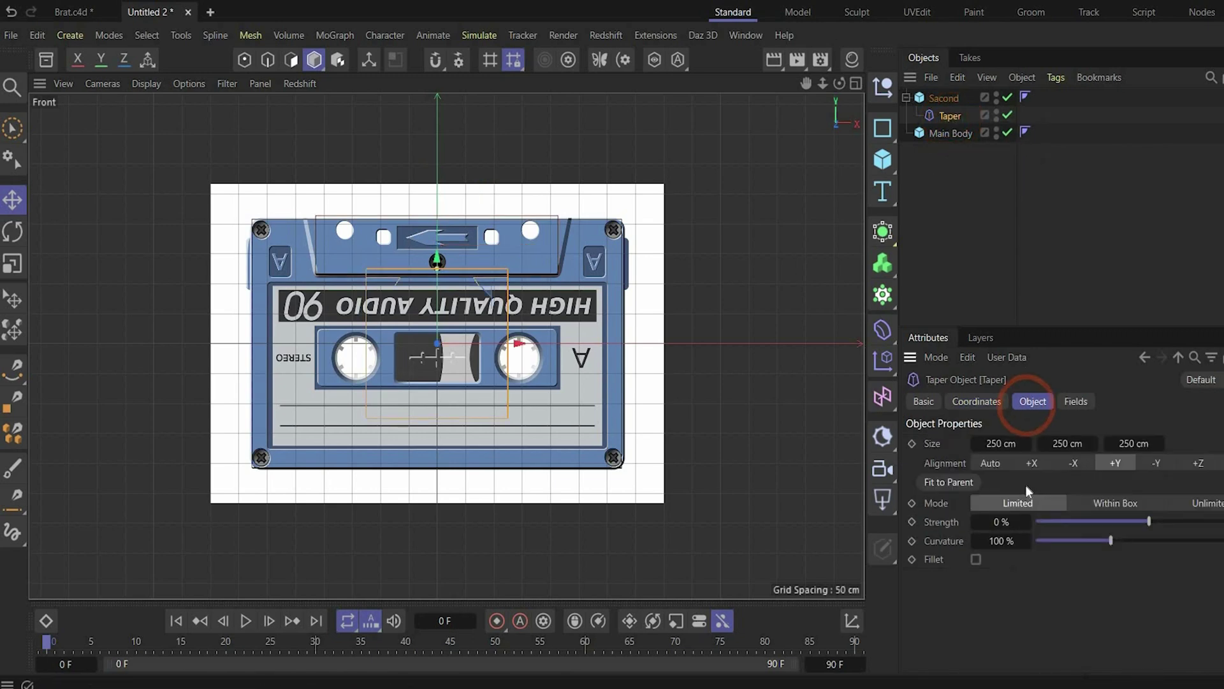
click(937, 483)
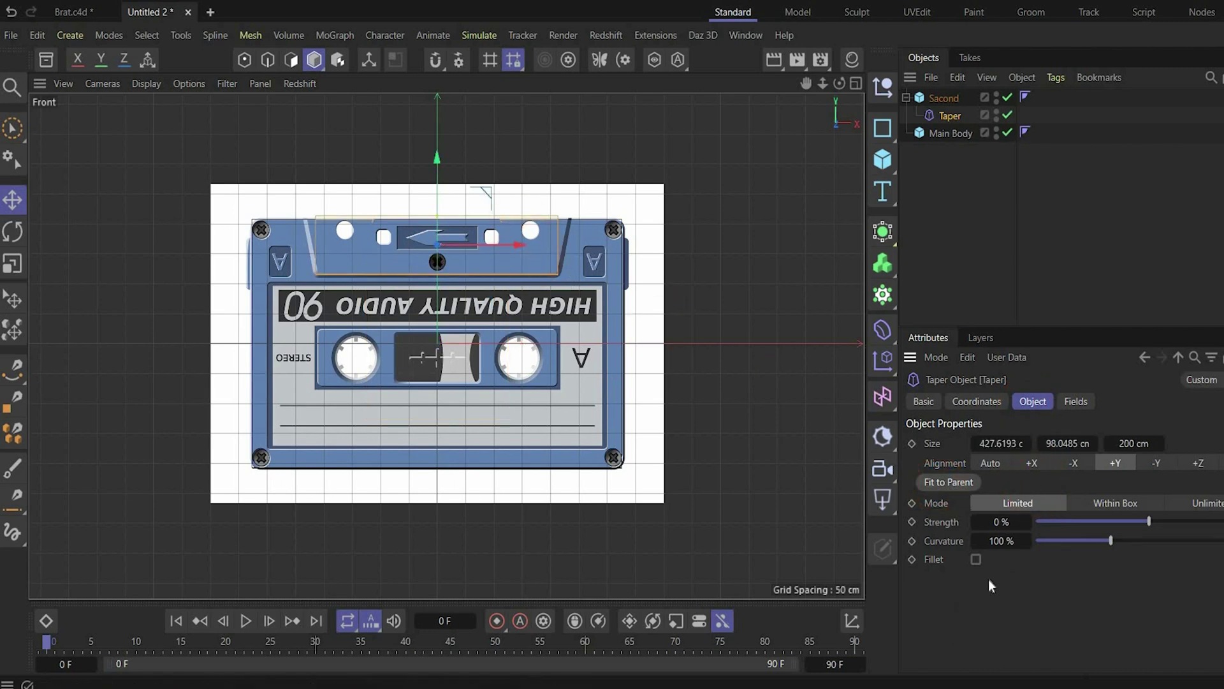
click(1002, 522)
text(-9)
key(Return)
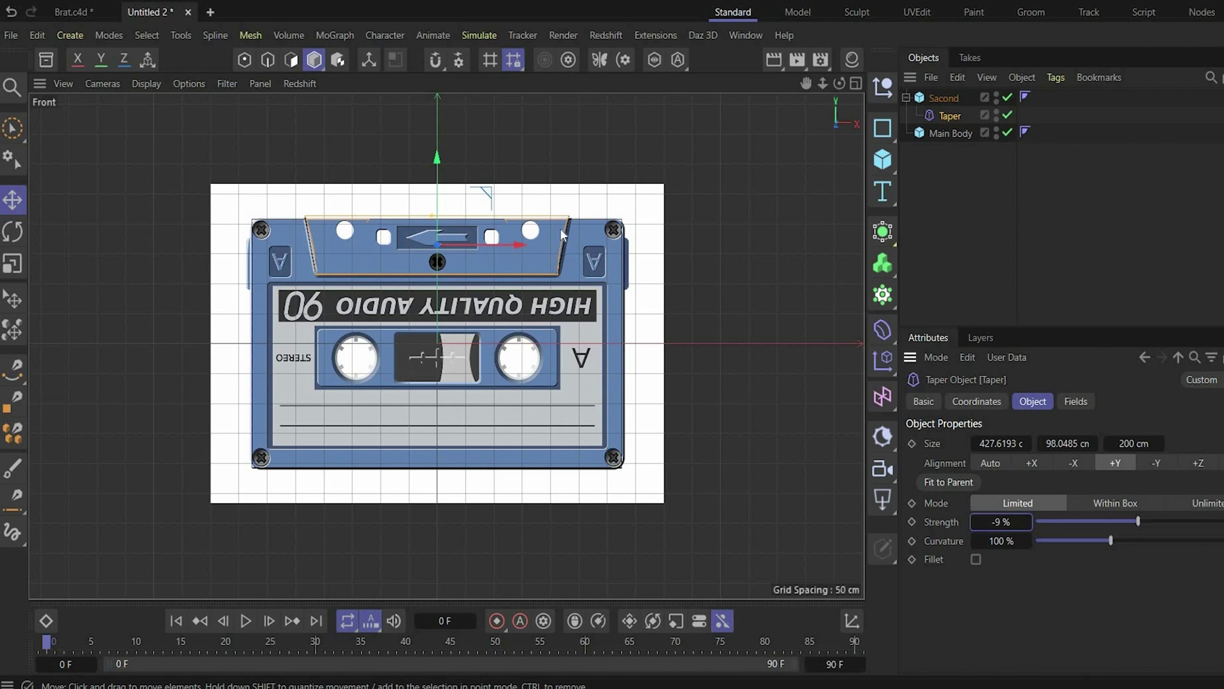
drag(1106, 542, 1014, 551)
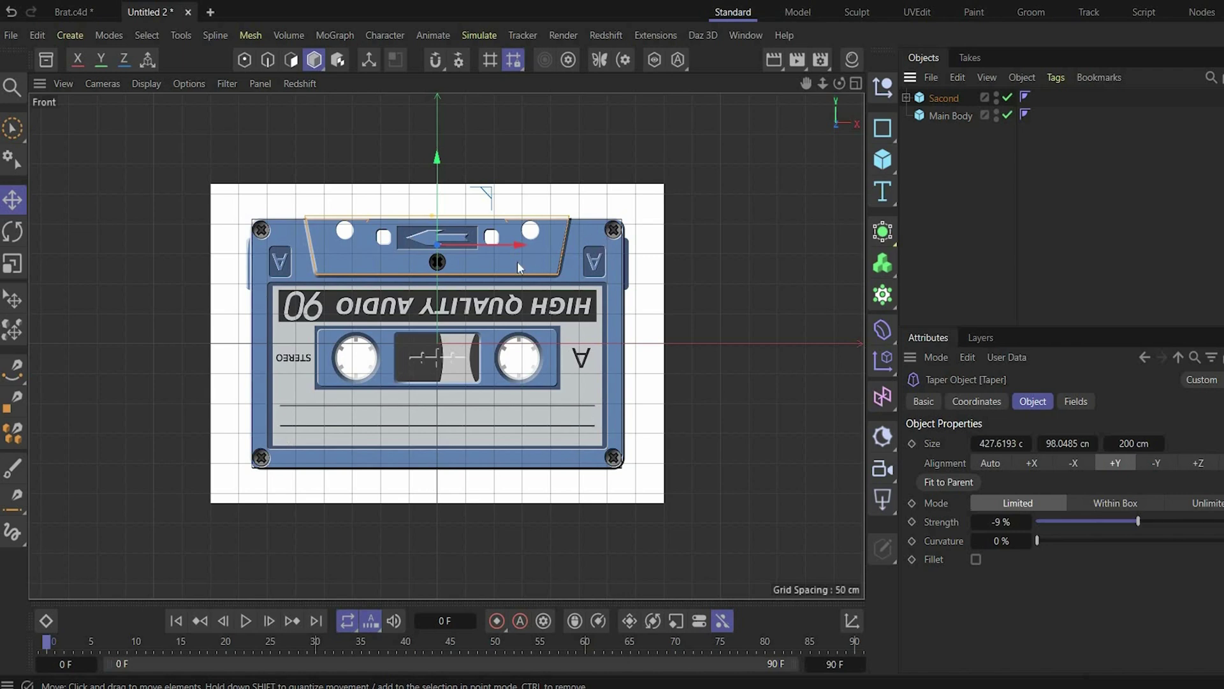
Step: Add a cylinder oriented along +Z and move it to the cassette's left reel hole
click(882, 160)
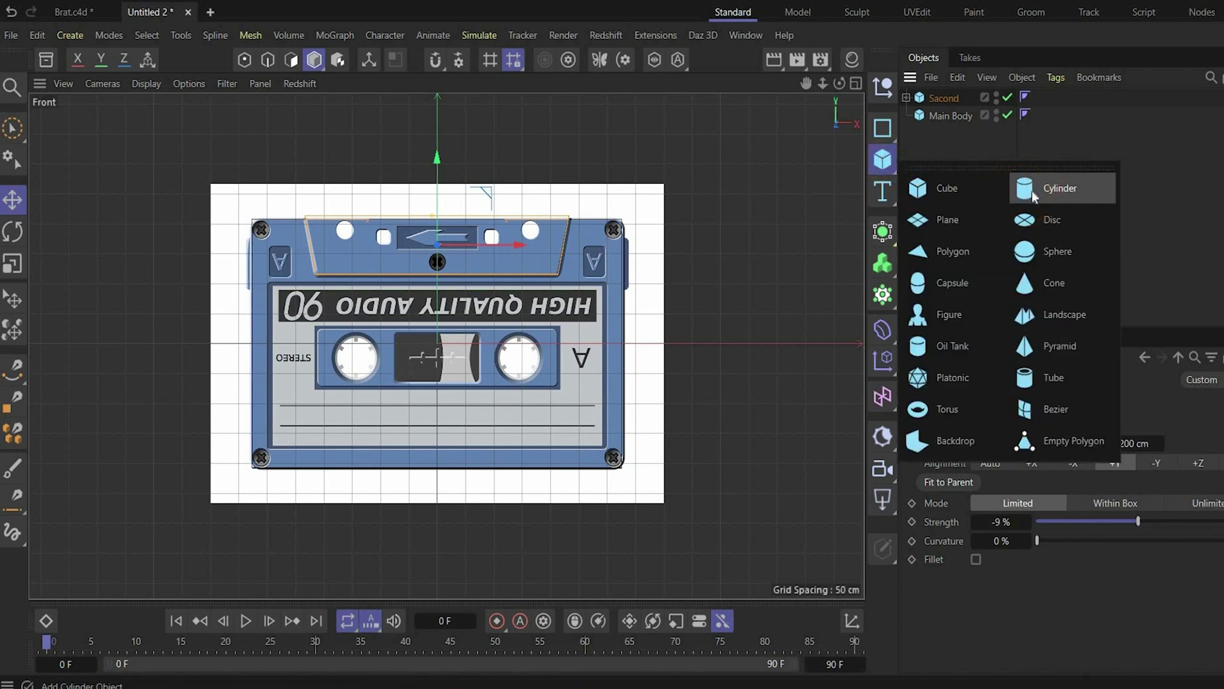
click(1084, 167)
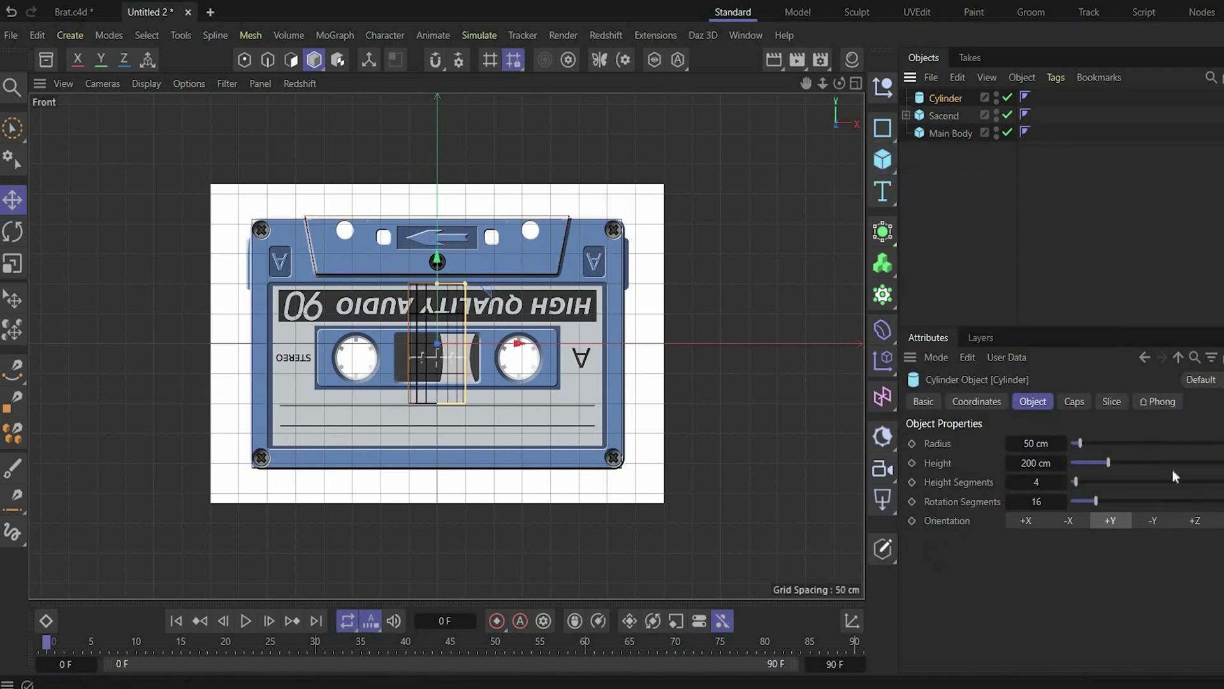
click(1195, 521)
drag(697, 396, 616, 394)
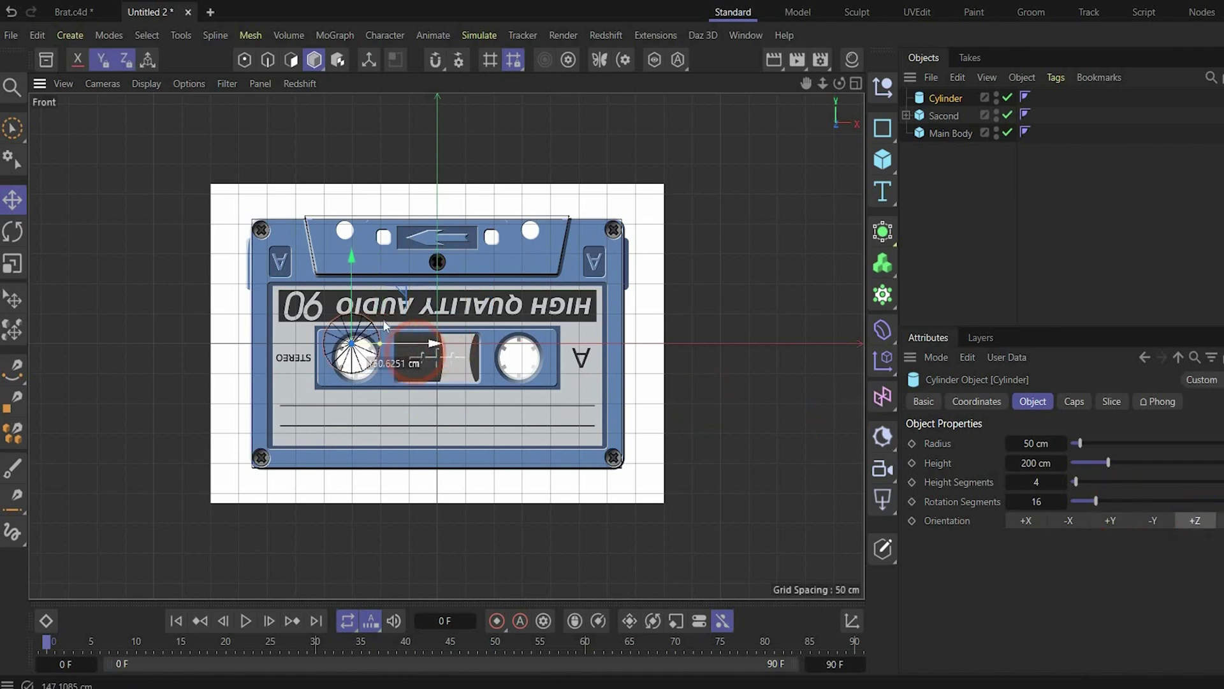
Step: Set the reel-hole cylinder's radius to 40 cm and center it on the left reel hole
click(1012, 443)
click(1012, 442)
click(1012, 442)
click(1012, 442)
click(1012, 442)
click(1012, 442)
click(1012, 443)
click(1012, 443)
drag(1014, 445, 1014, 445)
Step: Rename the cylinder as Main 1 and place it below Main Body in the object hierarchy
double_click(956, 98)
text(Main 1)
key(Return)
drag(956, 97, 944, 148)
click(942, 118)
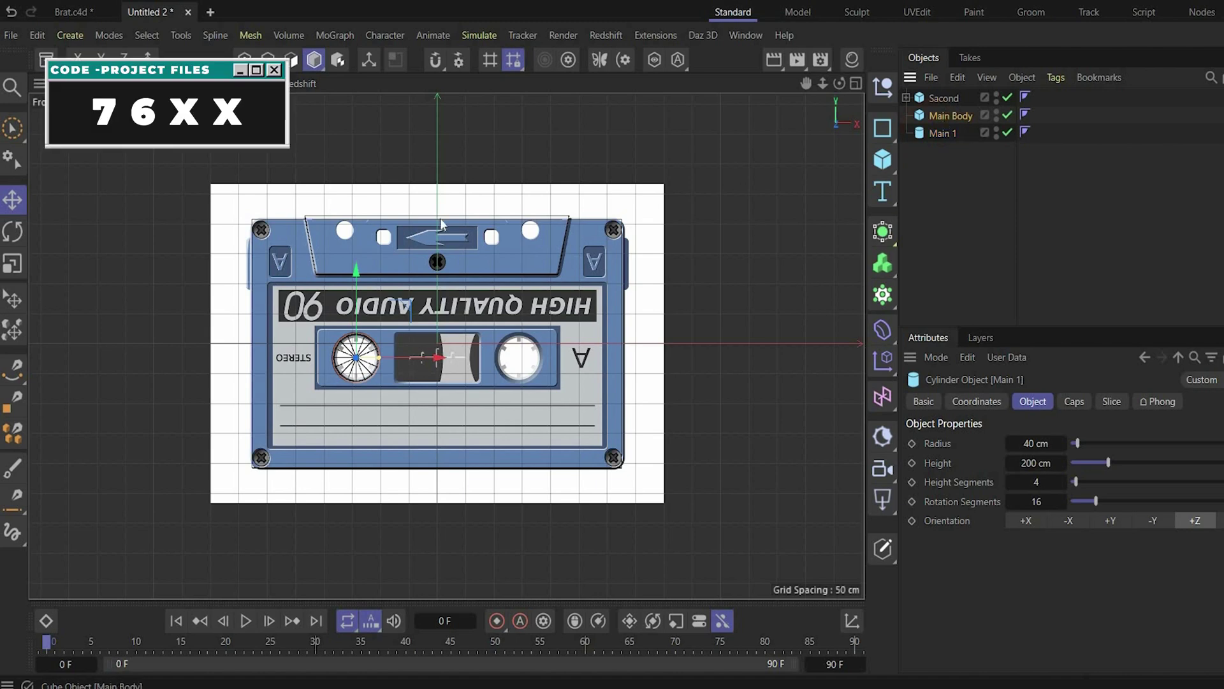
Step: Duplicate Main 1, place the copy below it in the hierarchy, and move it onto the right reel hole
click(943, 132)
key(ctrl+c)
key(ctrl+v)
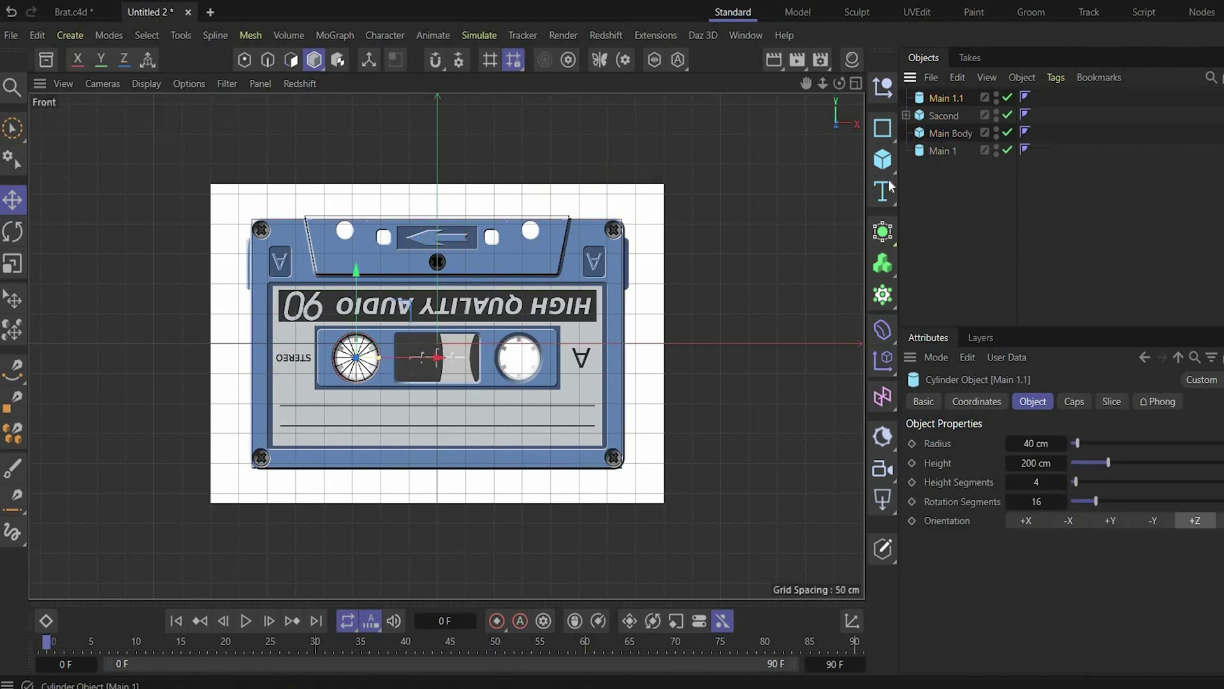
drag(947, 97, 937, 190)
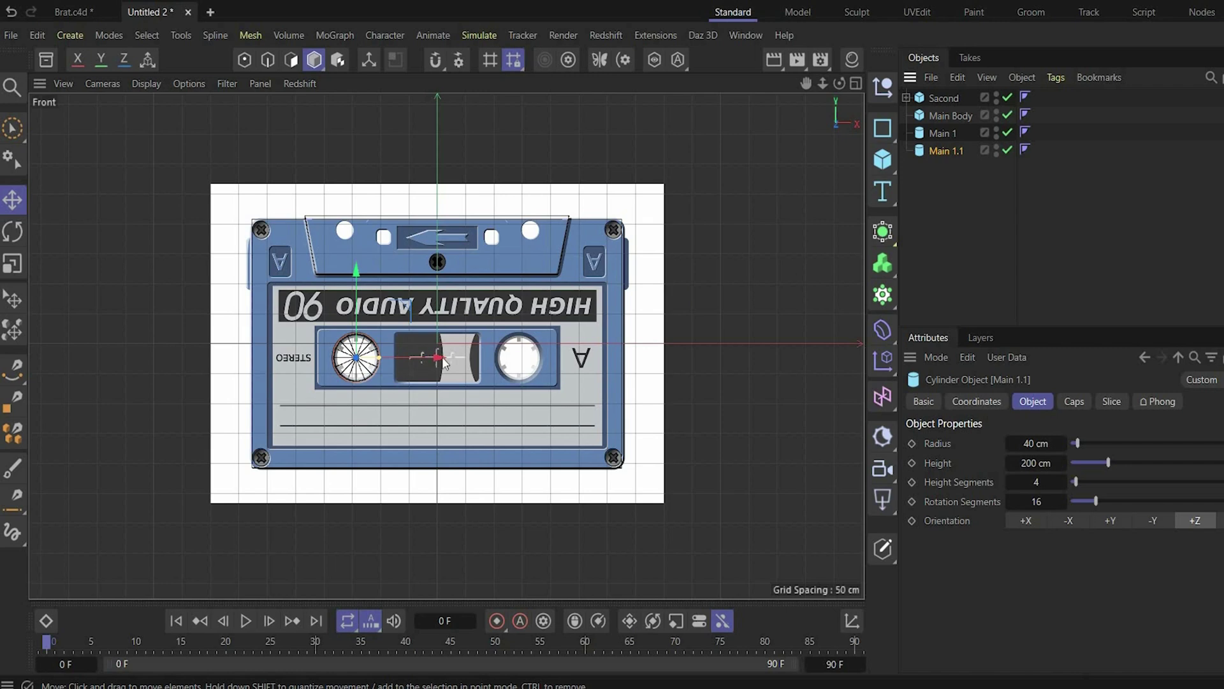
drag(431, 355, 593, 358)
Step: Make four more copies of the cylinder with a 15 cm radius and position them on the cassette's corner screws
click(954, 146)
ctrl+drag(939, 101, 953, 223)
drag(526, 325, 677, 433)
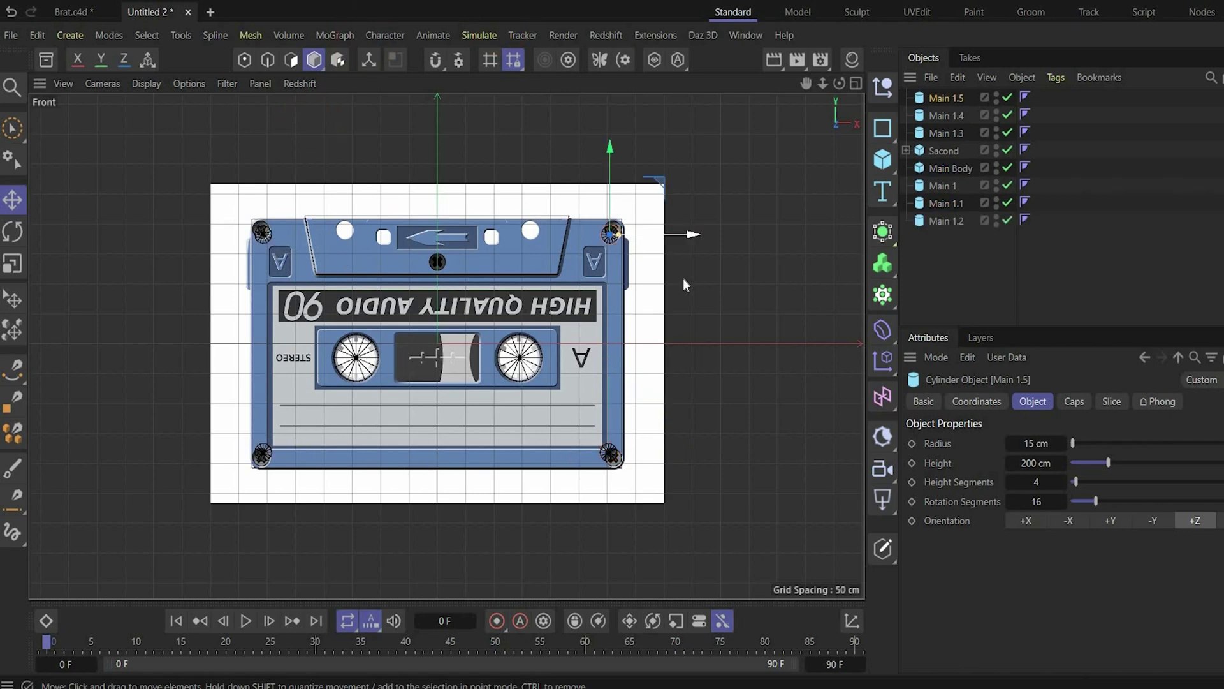
click(638, 246)
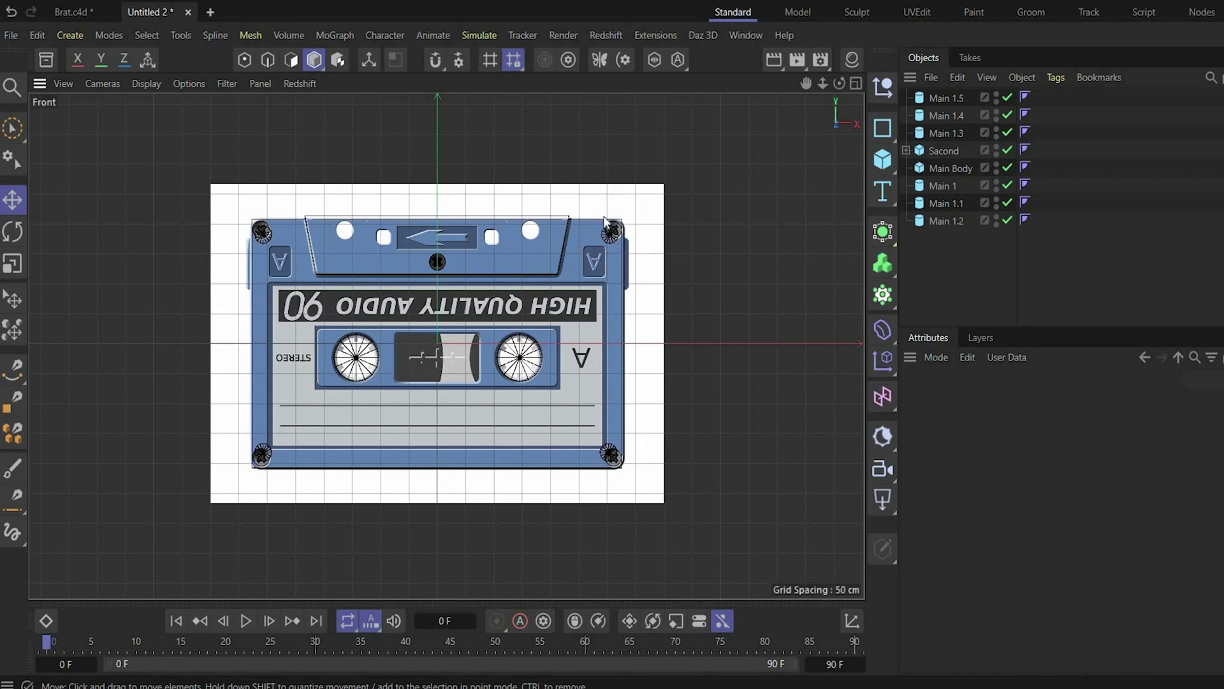
Step: Reorder the corner cylinders Main 1.3, Main 1.4 and Main 1.5 below Main 1.2 in the object hierarchy
scroll(605, 222, up, 2)
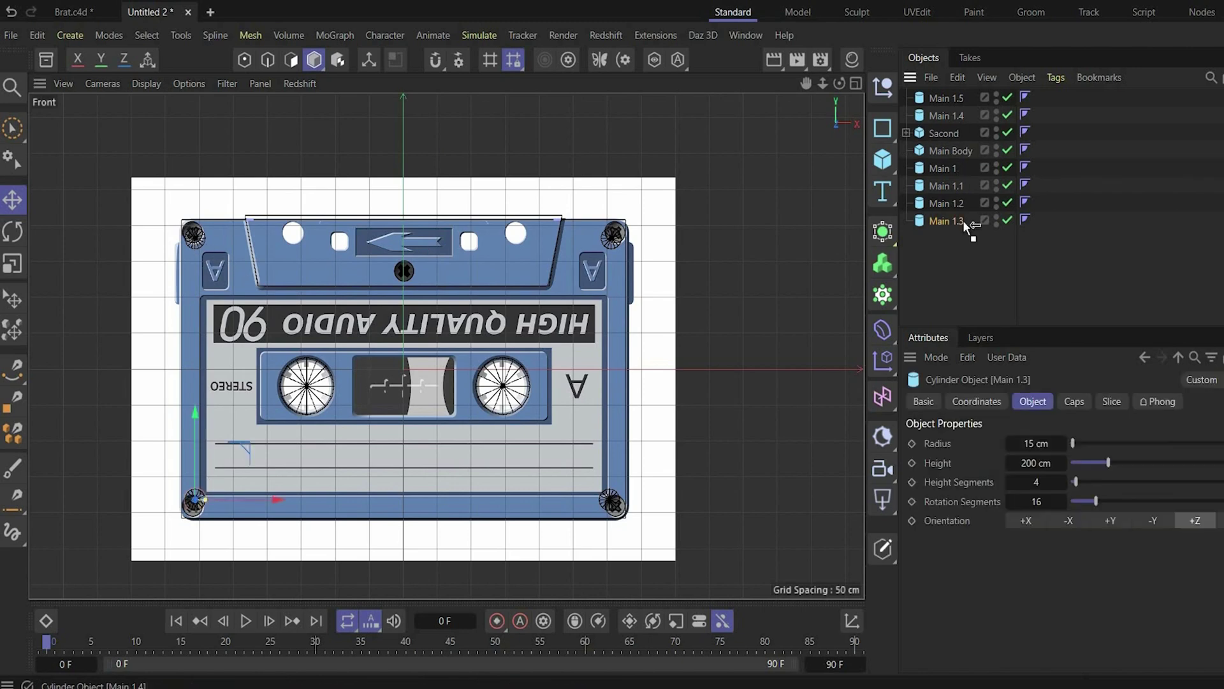
drag(963, 220, 962, 234)
drag(942, 95, 949, 232)
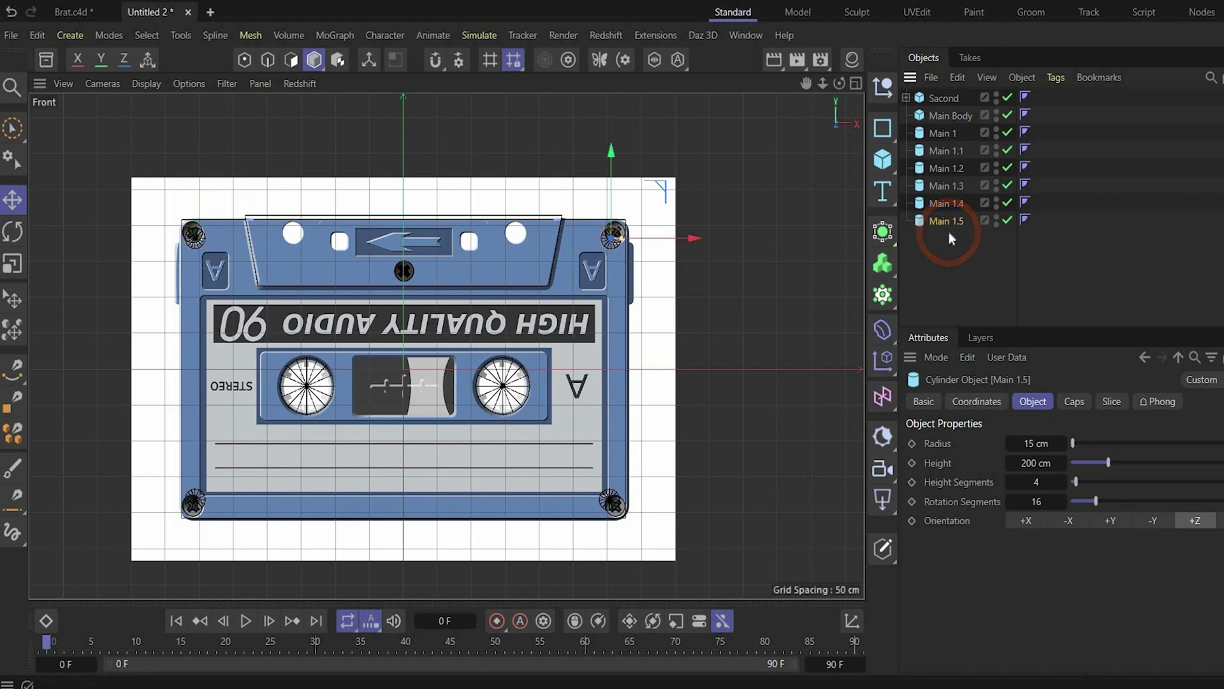
Step: Copy the upper-left screw cylinder onto the left round hole in the trapezoid section and rename the copy as Sacond 1
click(942, 98)
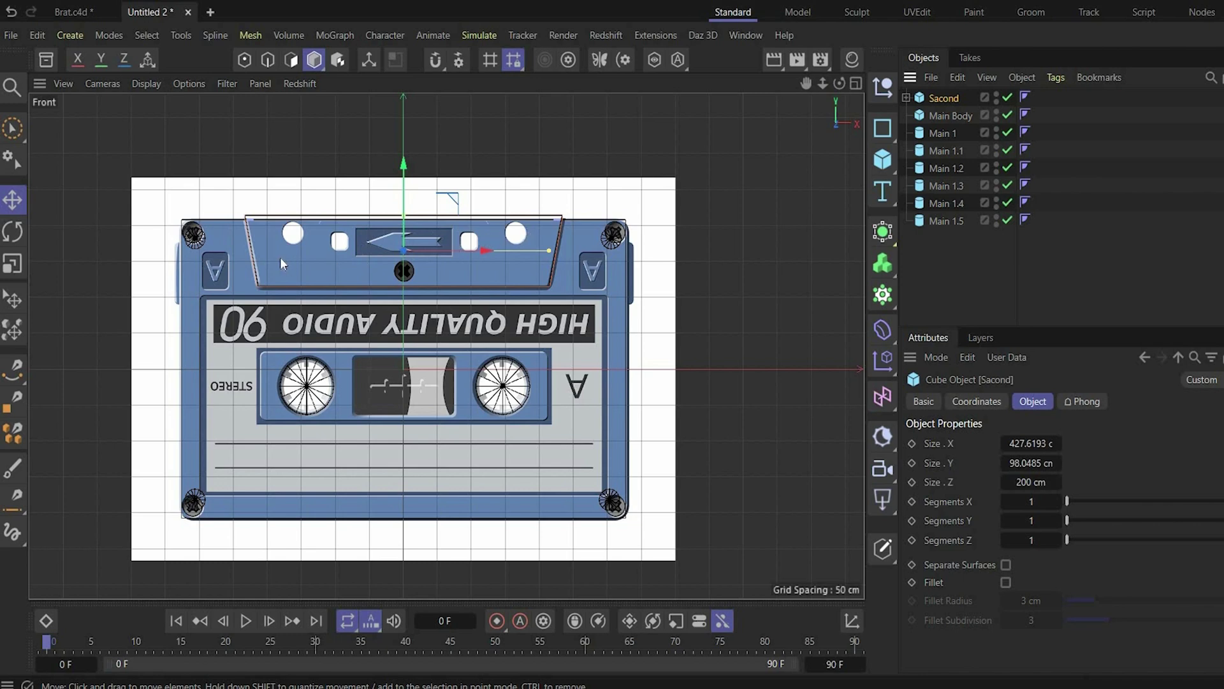
click(194, 236)
ctrl+drag(259, 236, 351, 249)
drag(301, 192, 301, 188)
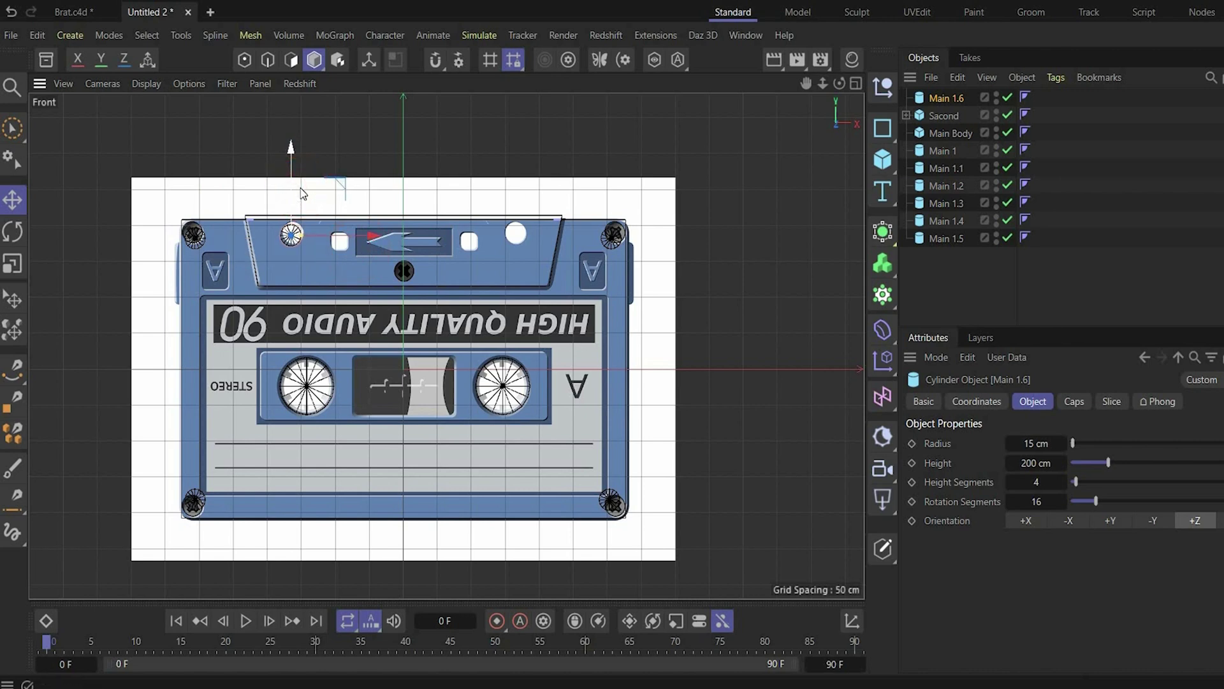
double_click(954, 99)
text(Sacond)
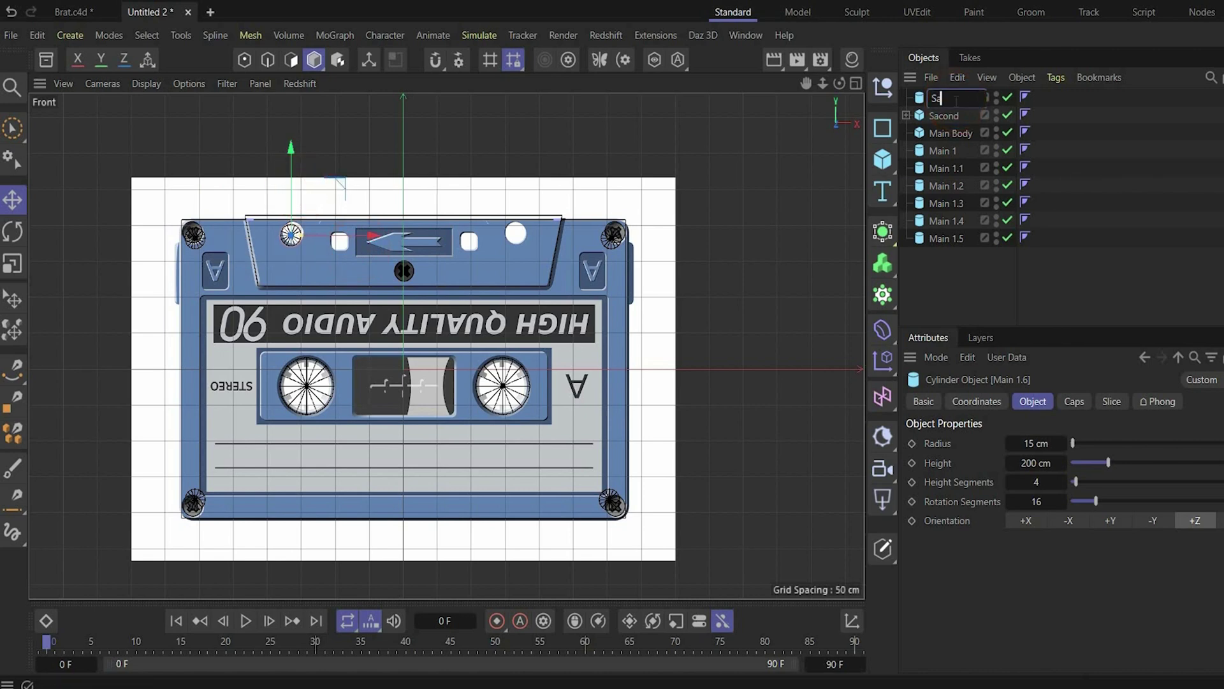
key(Return)
Step: Place Sacond 1 below Sacond in the hierarchy and duplicate it onto the right round hole
drag(954, 100, 952, 125)
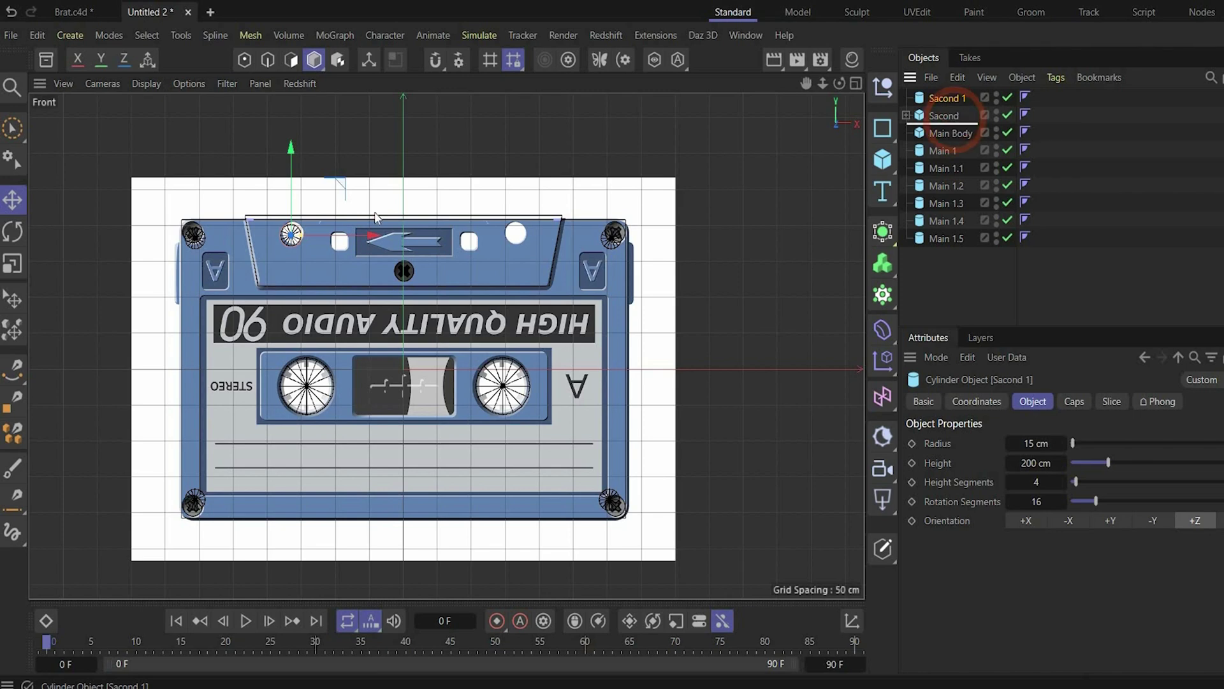
ctrl+drag(350, 231, 565, 229)
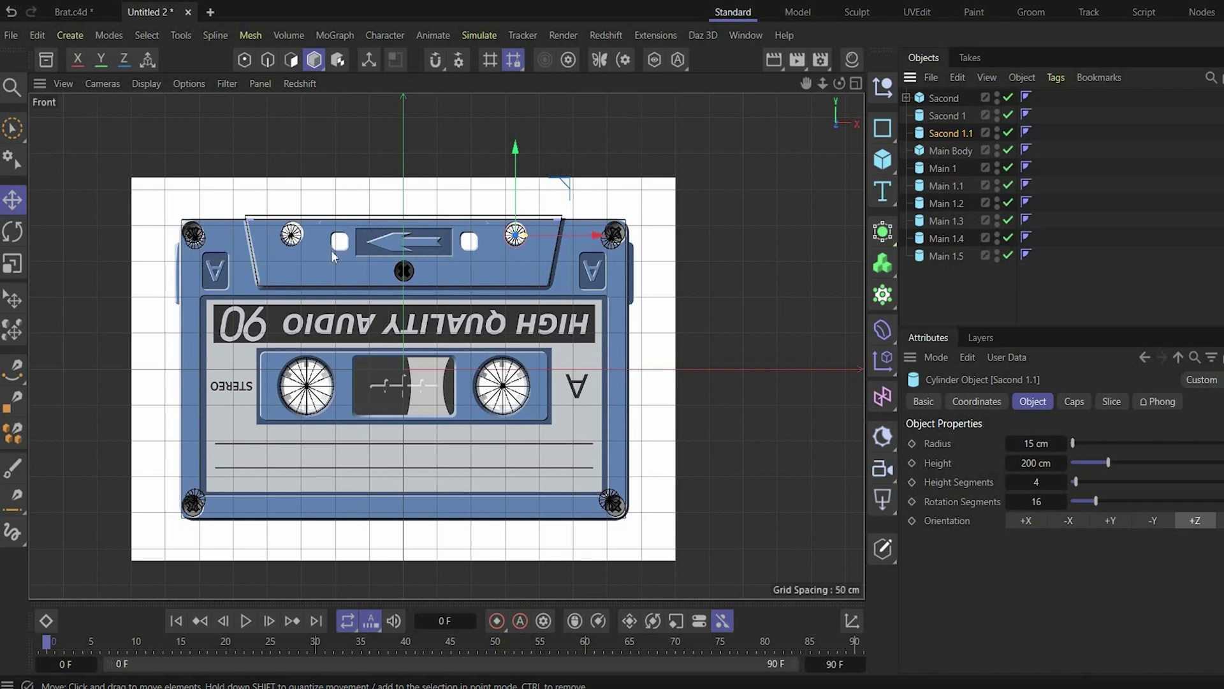
Step: Add a cube sized 30 by 30 cm in X and Y and position it on the left square hole
click(883, 159)
drag(403, 297, 403, 343)
drag(471, 369, 403, 347)
drag(407, 259, 408, 210)
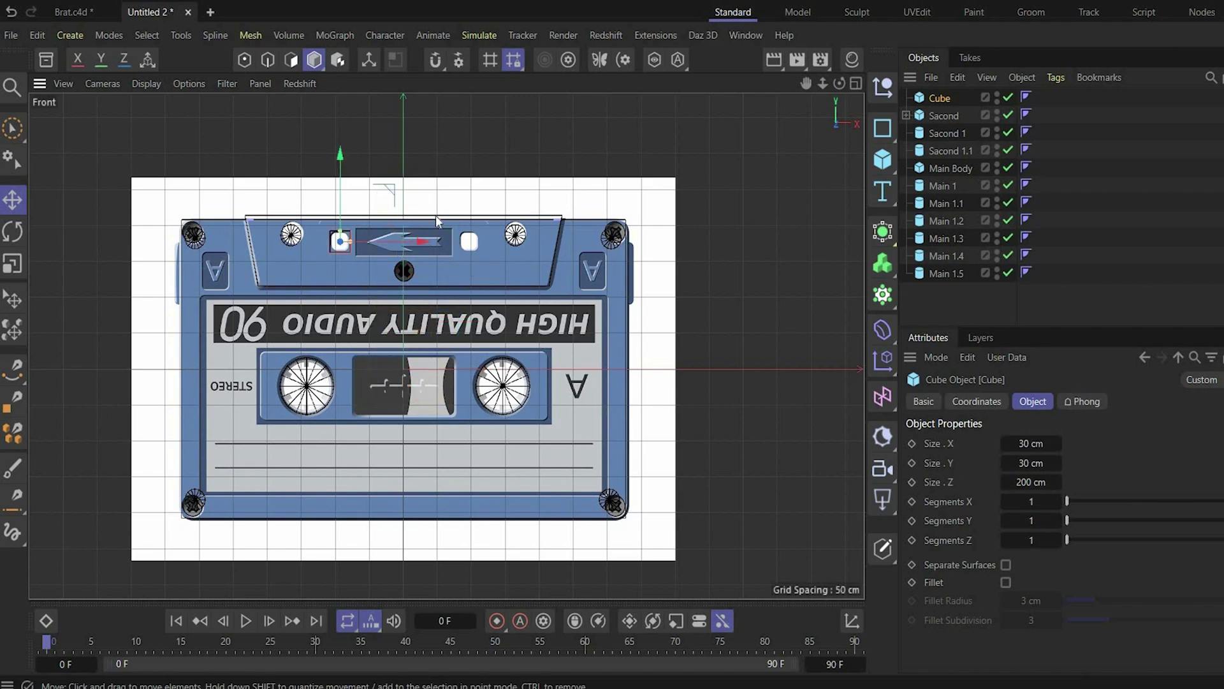
Step: Rename the small cube as Sacond Cube and place it directly below Sacond in the hierarchy
double_click(939, 98)
text(Sacond Cube)
key(Return)
drag(942, 97, 942, 123)
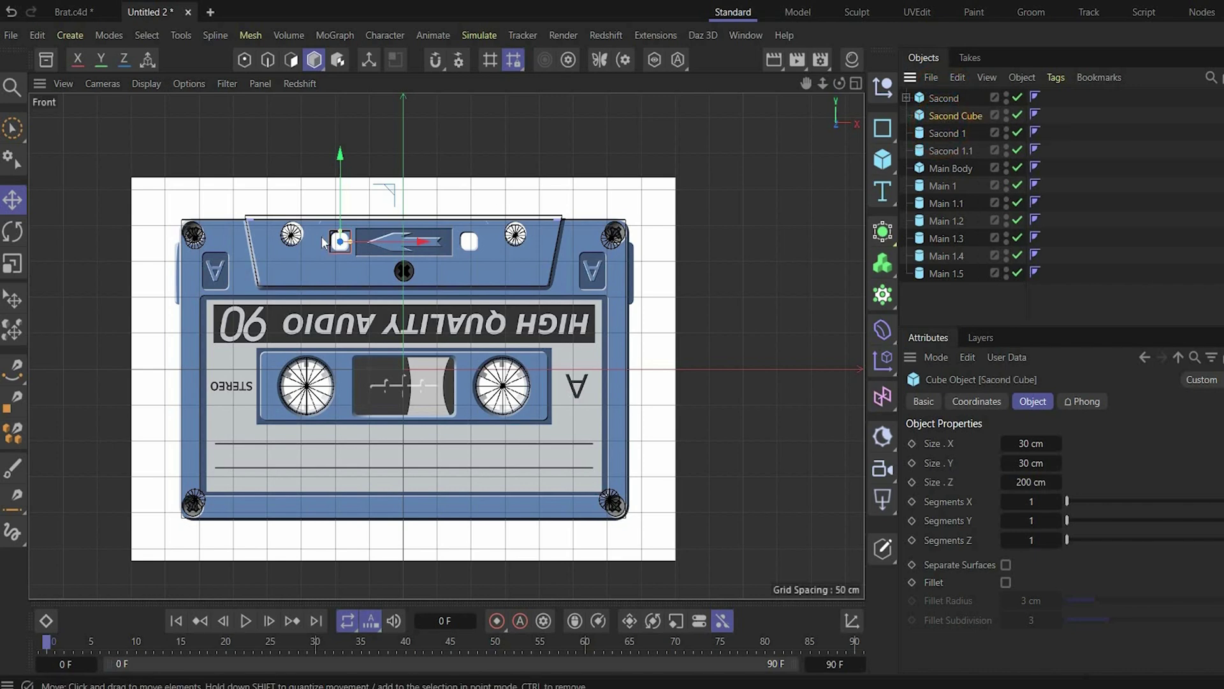
Step: Duplicate Sacond Cube onto the right square hole of the trapezoid section
ctrl+drag(421, 246, 548, 251)
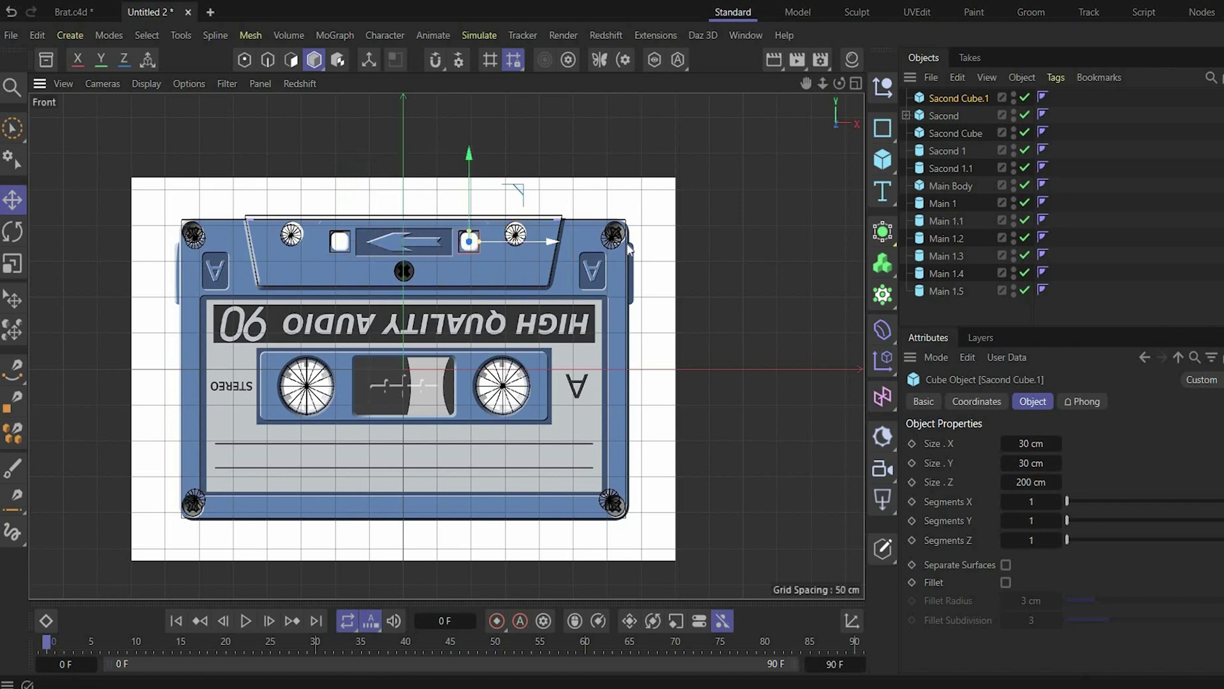
Step: Flatten Main Body by setting its Z scale to 0.3 in the perspective view
click(854, 84)
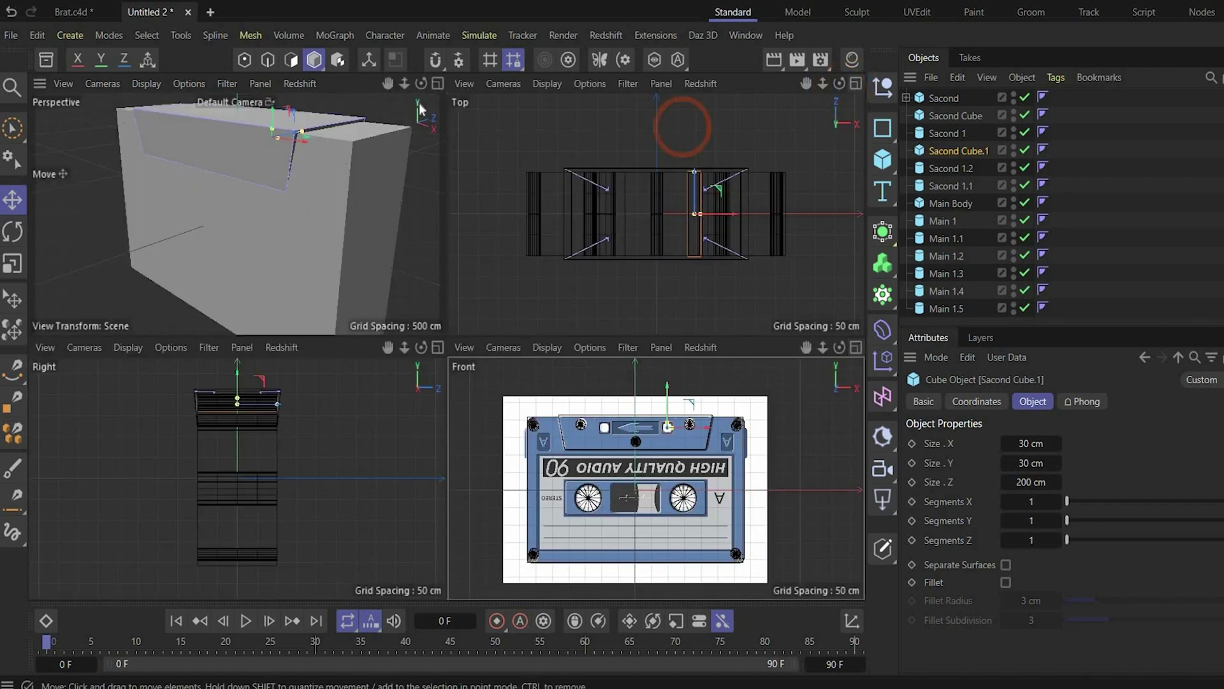
click(437, 84)
scroll(312, 207, down, 2)
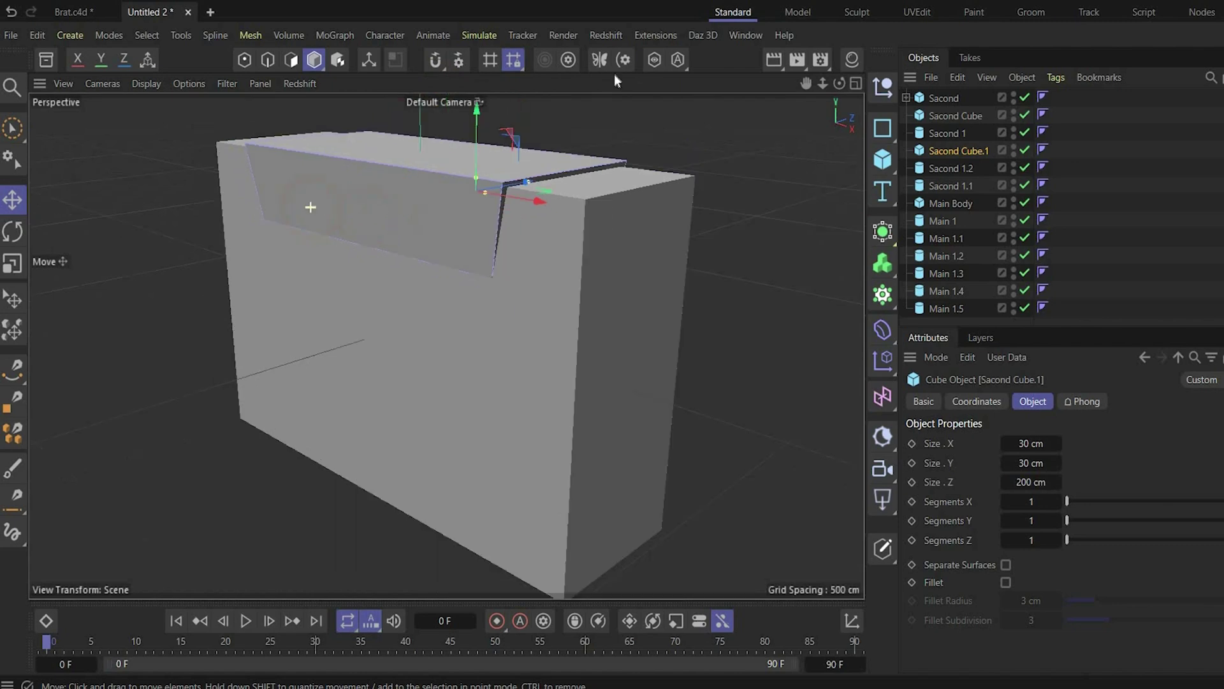
drag(840, 88, 464, 316)
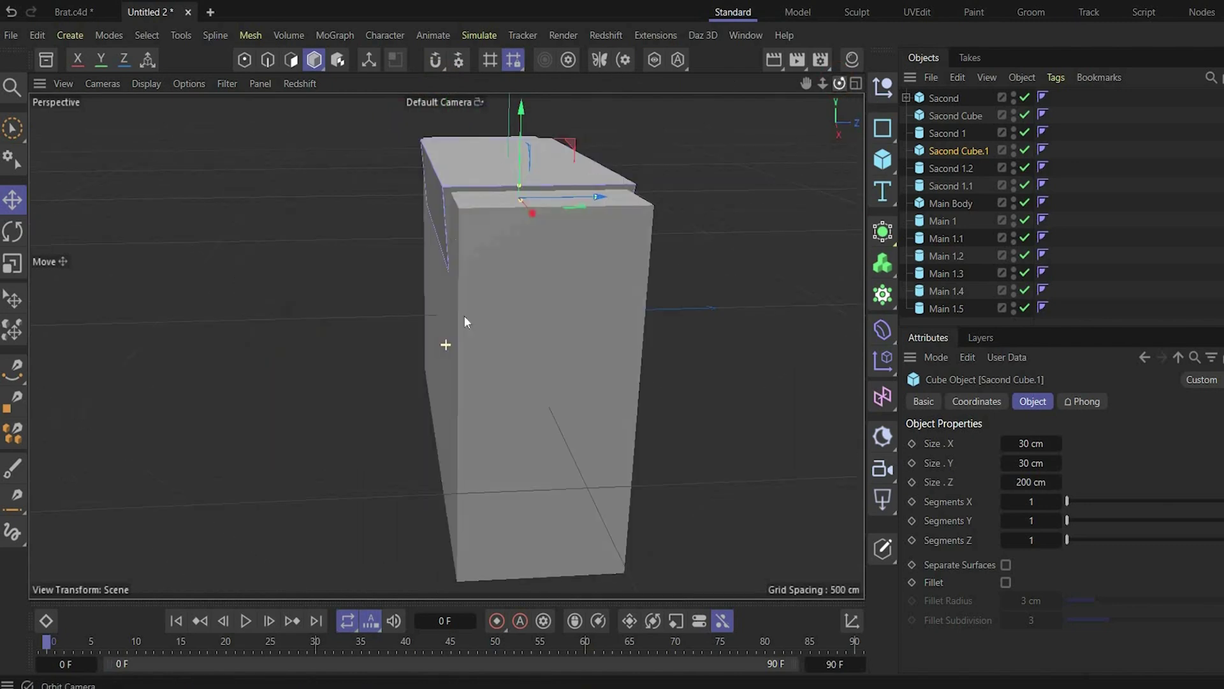
click(472, 157)
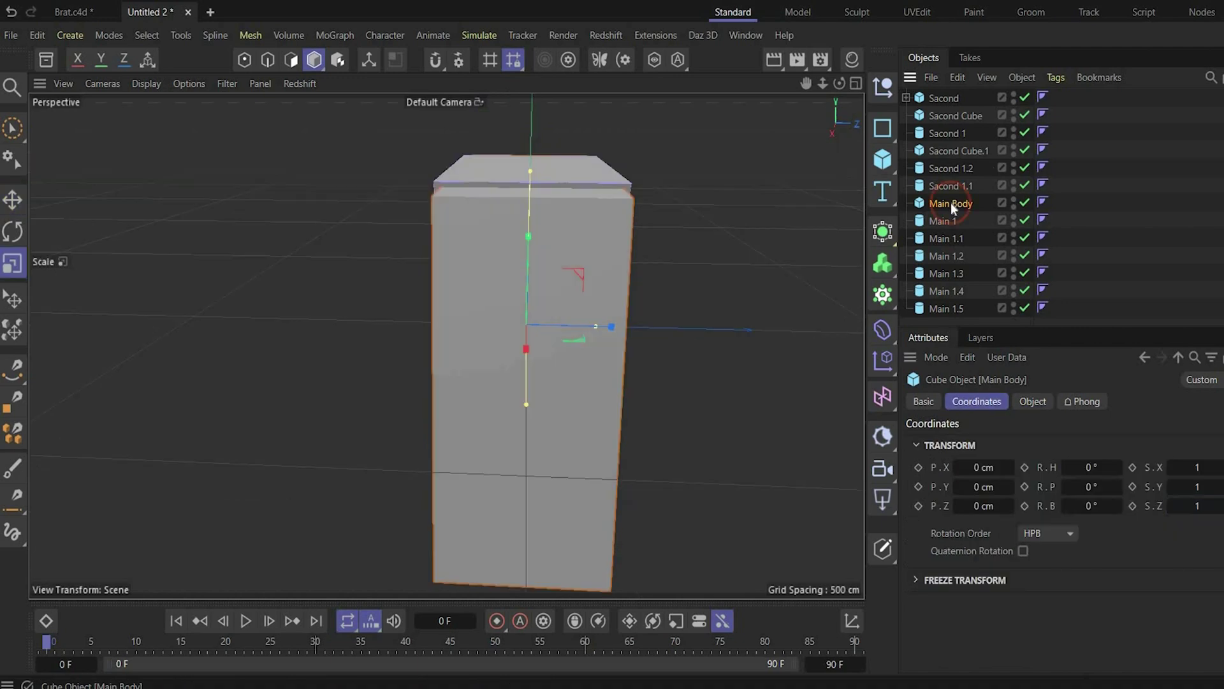
click(1199, 507)
text(0.)
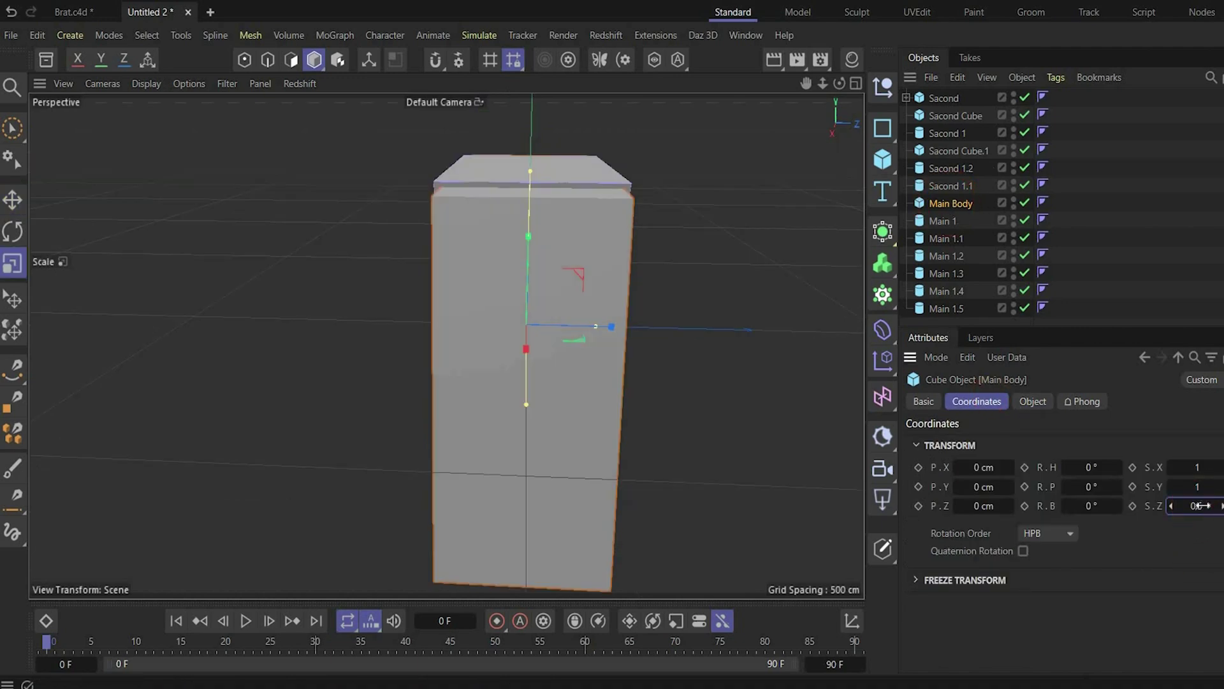
text(5)
key(Return)
click(1201, 505)
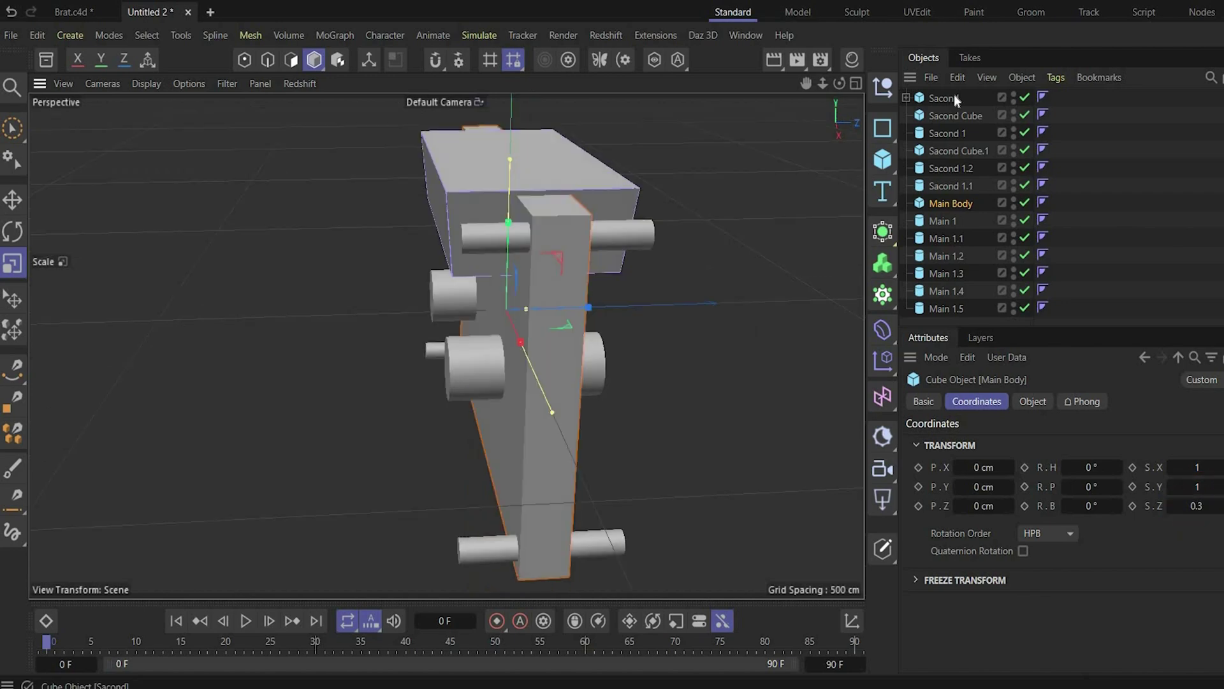
Step: Set the Z scale of the trapezoid object Sacond to 0.35
click(943, 98)
click(977, 401)
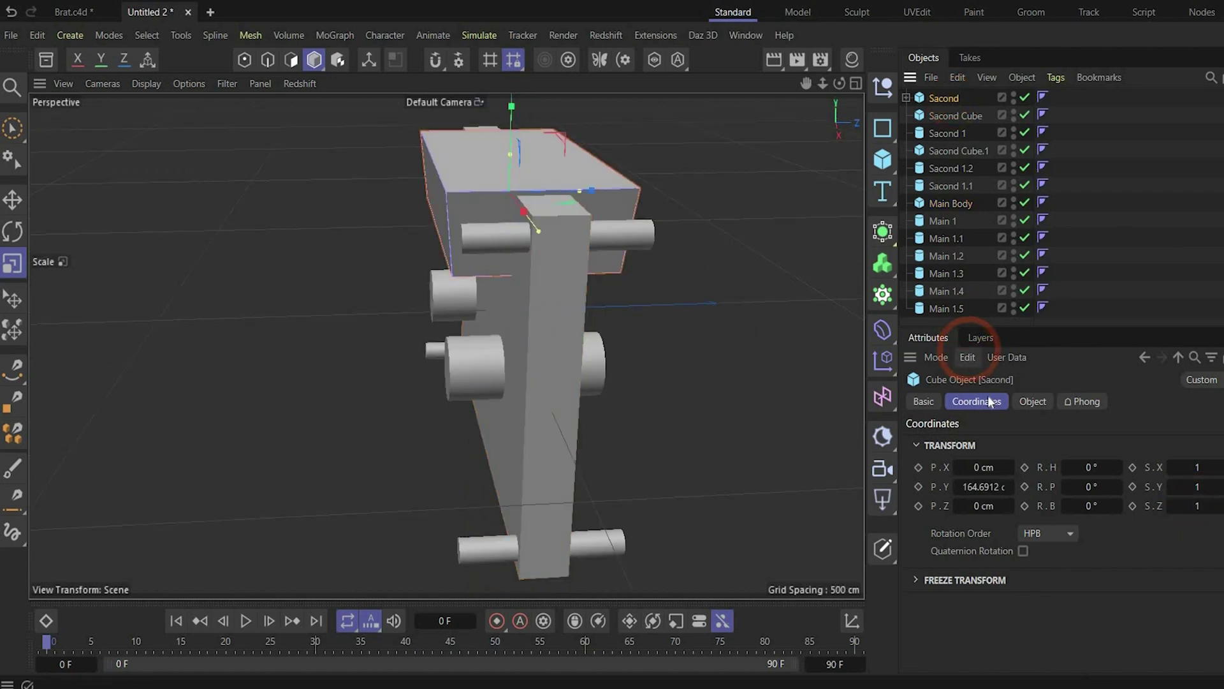
click(1185, 504)
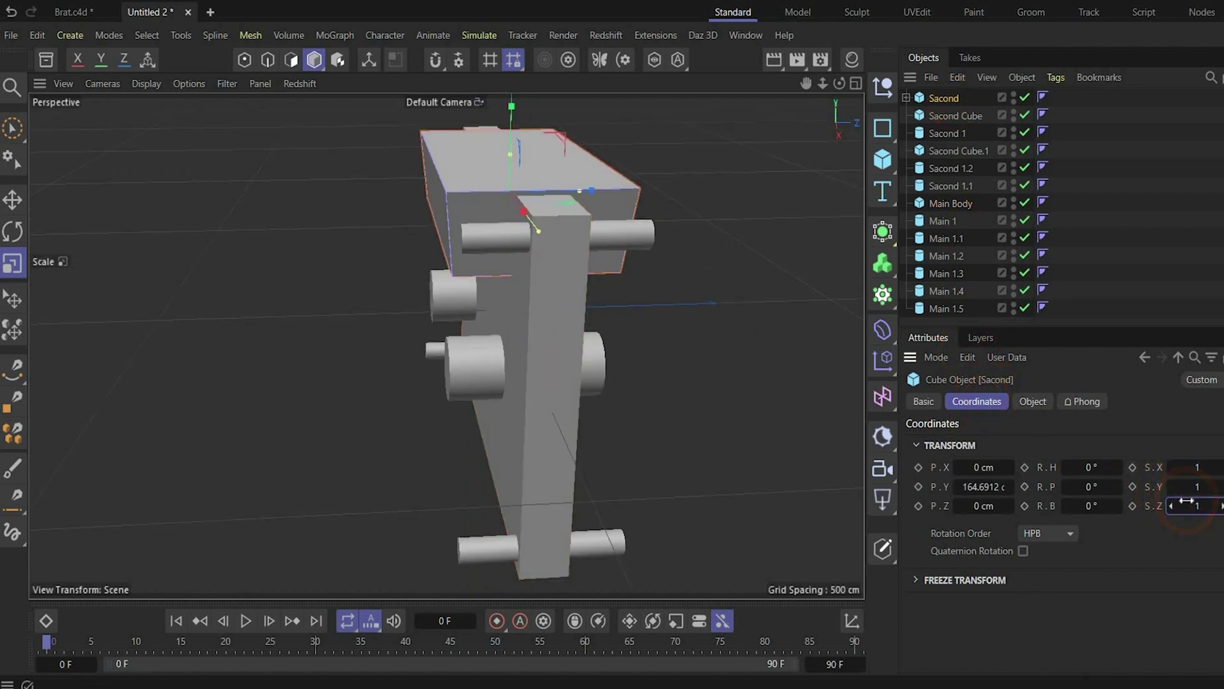
key(0)
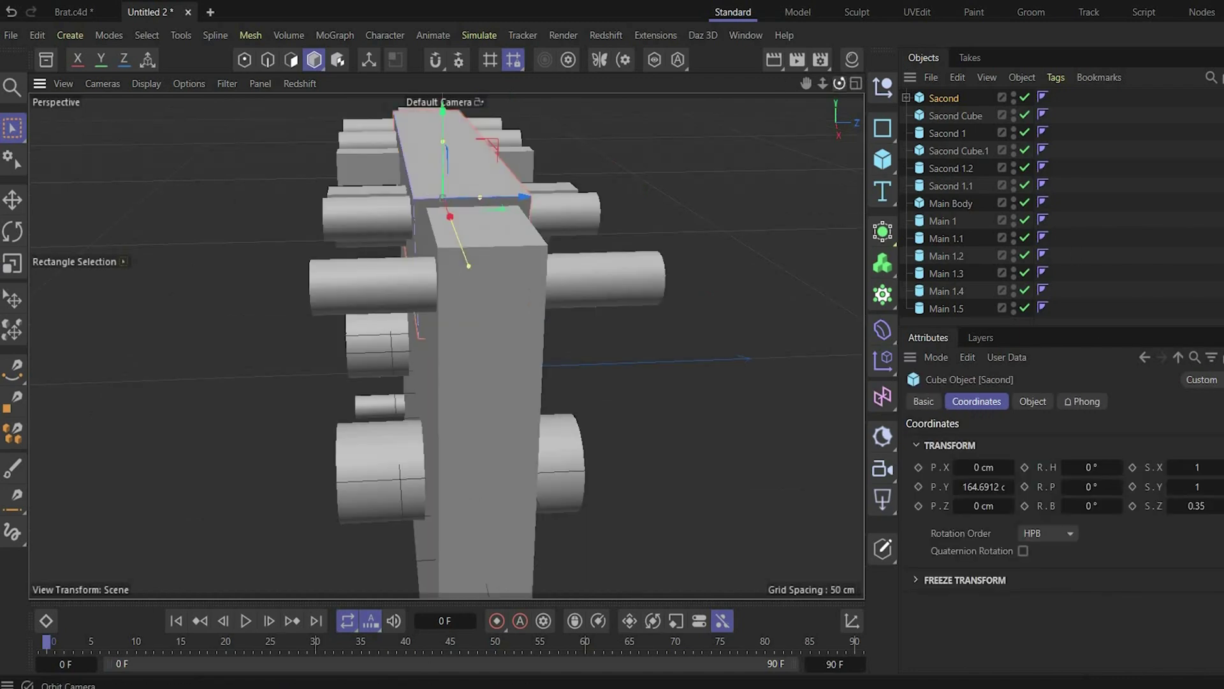
Step: Enable Fillet on Main Body and set its fillet radius to 8 cm
alt+drag(689, 350, 651, 350)
scroll(537, 323, down, 3)
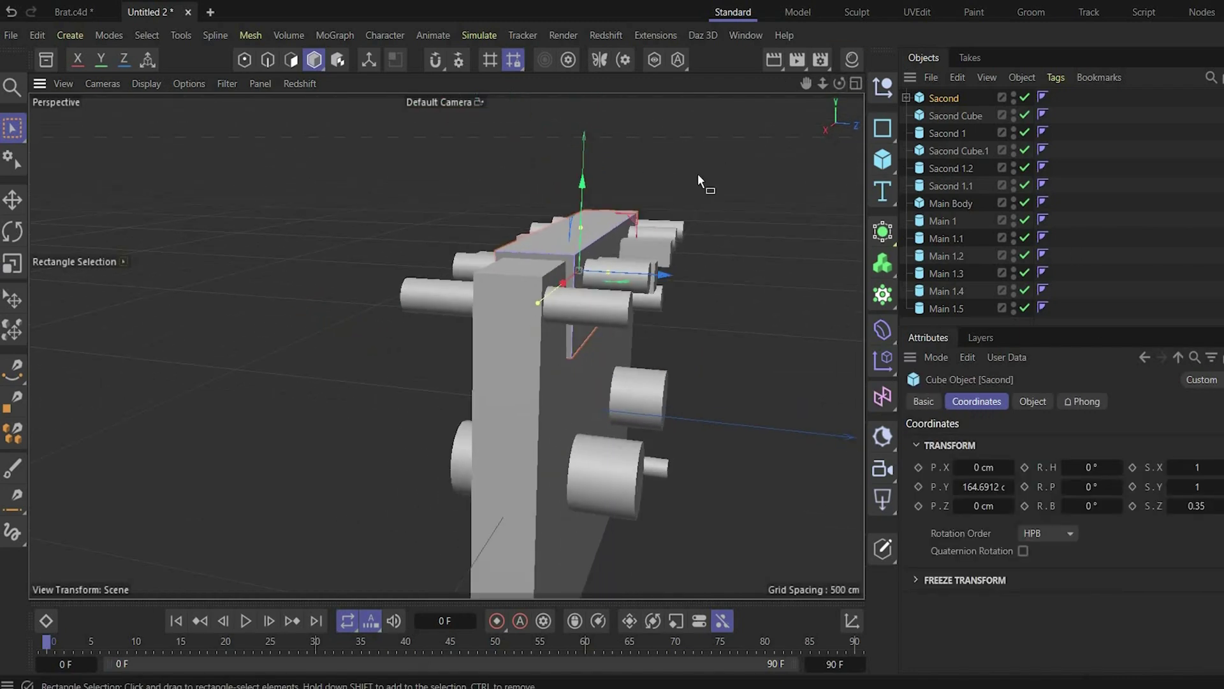
drag(839, 83, 571, 174)
scroll(571, 174, down, 3)
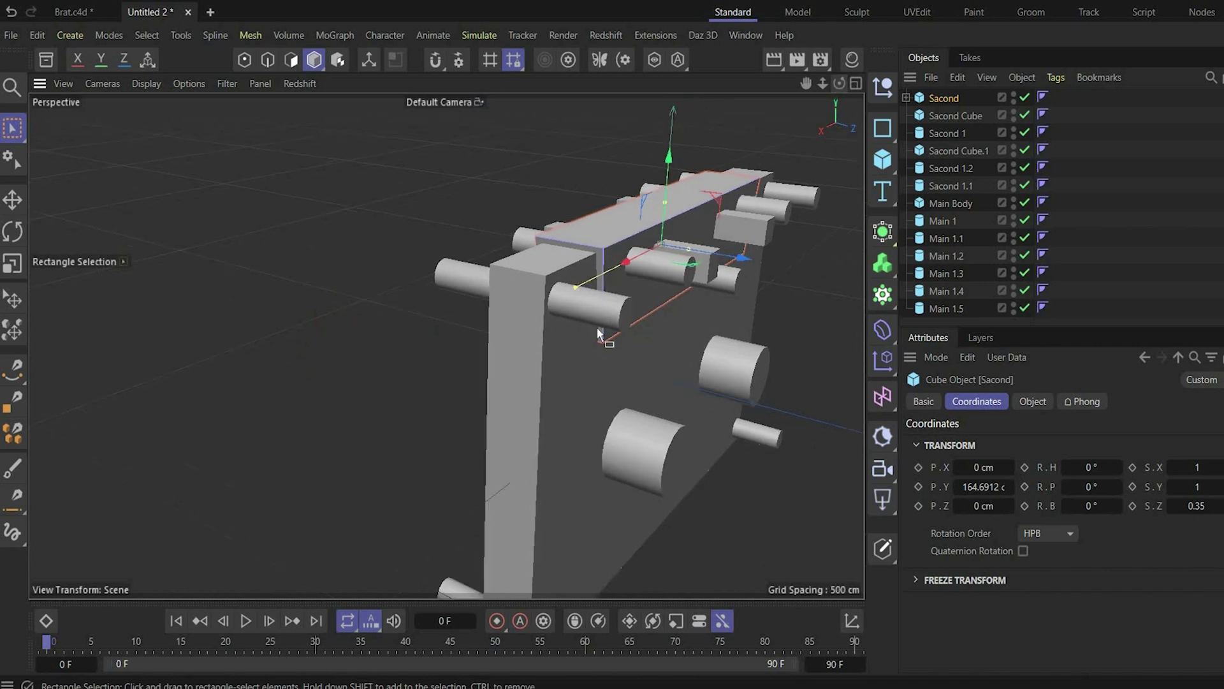
alt+drag(652, 420, 622, 232)
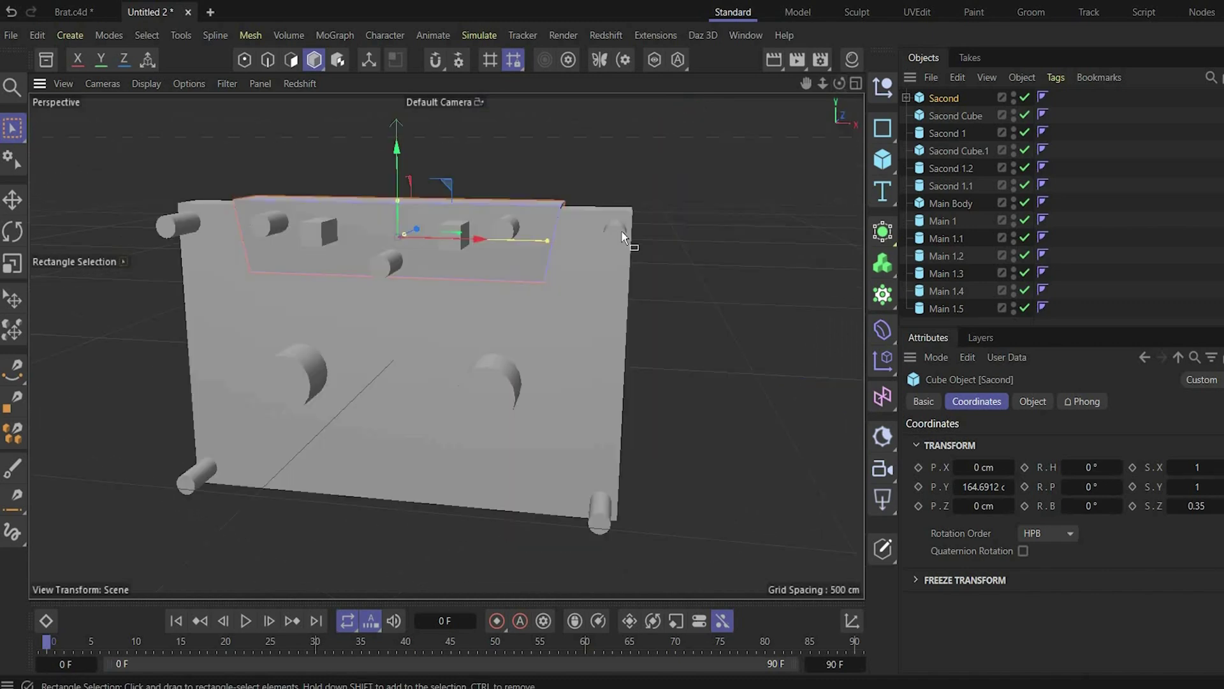
click(586, 362)
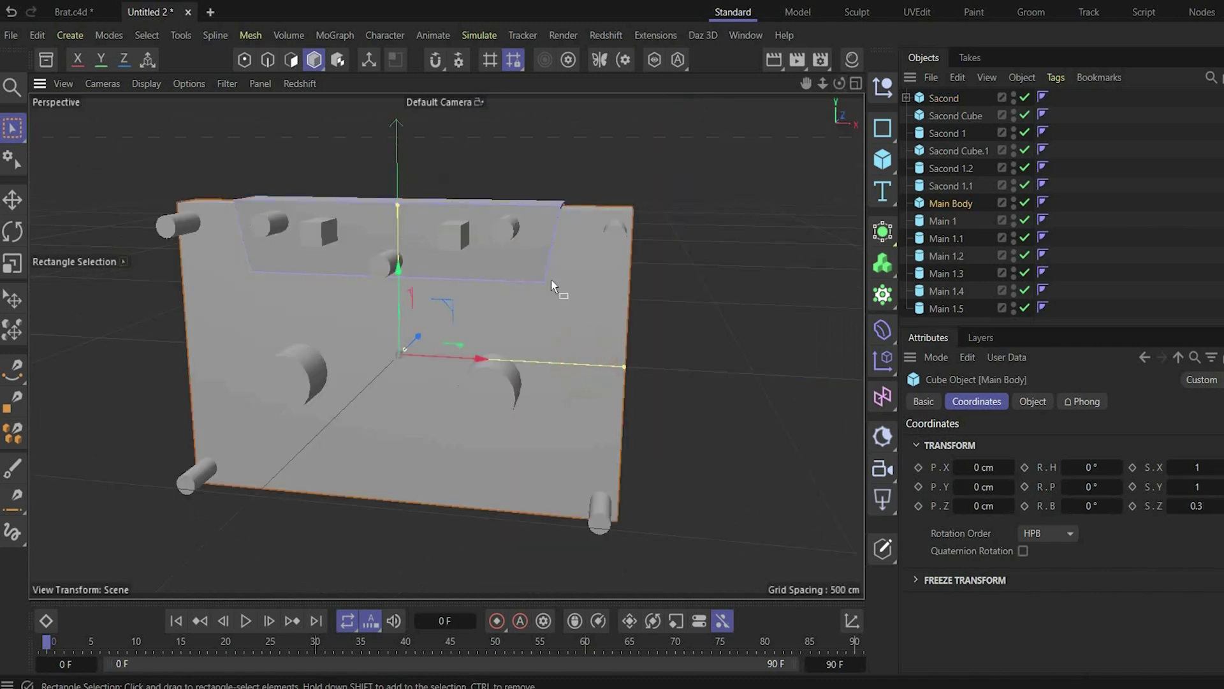
click(1034, 401)
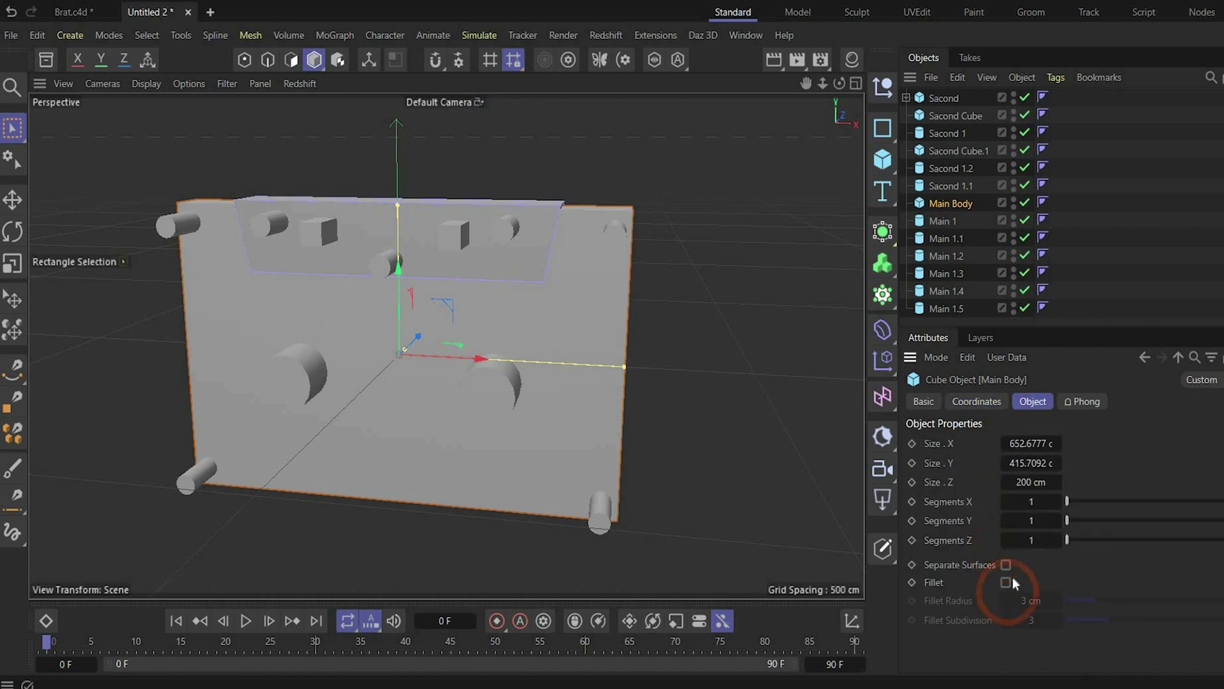
click(1006, 583)
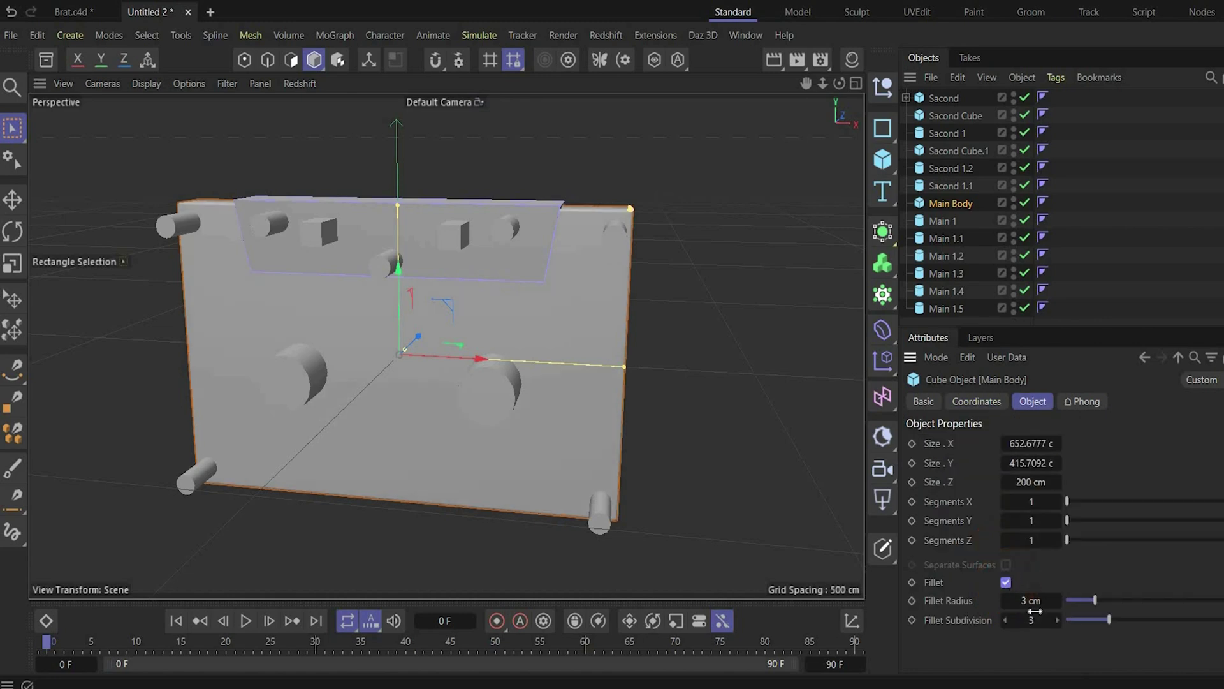
click(1033, 601)
text(8)
key(Return)
click(806, 496)
Step: Enable Fillet on the trapezoid object Sacond with a fillet radius of 8 cm
drag(839, 82, 322, 353)
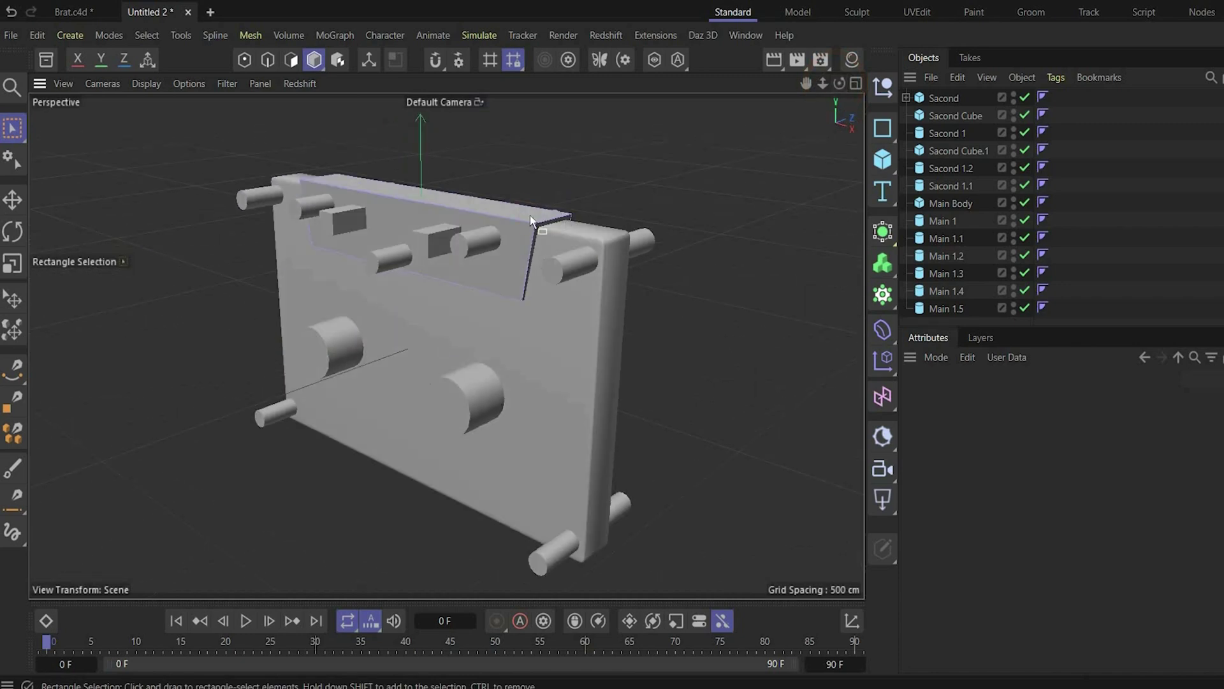
click(530, 215)
click(999, 403)
click(1032, 402)
click(1006, 582)
double_click(1061, 600)
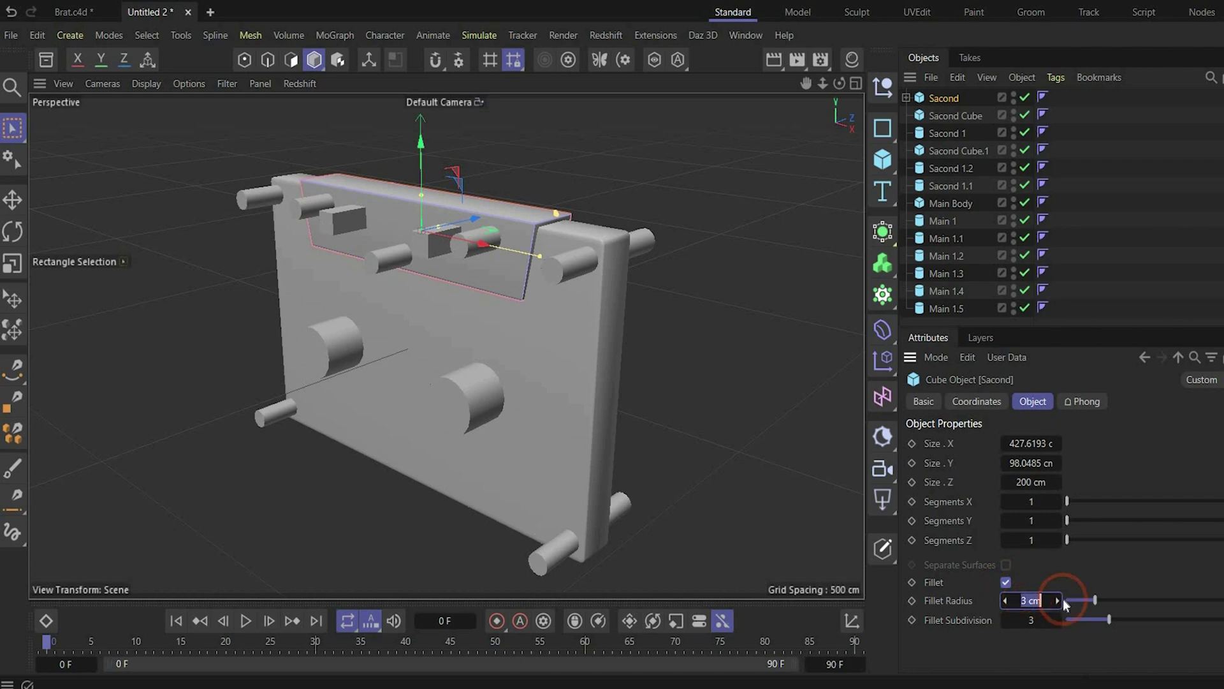
text(8)
key(Return)
Step: Add a Boole with Main Body as its first child and nest all the Main cylinders under Main 1 as the cutting shapes
alt+drag(411, 365, 491, 328)
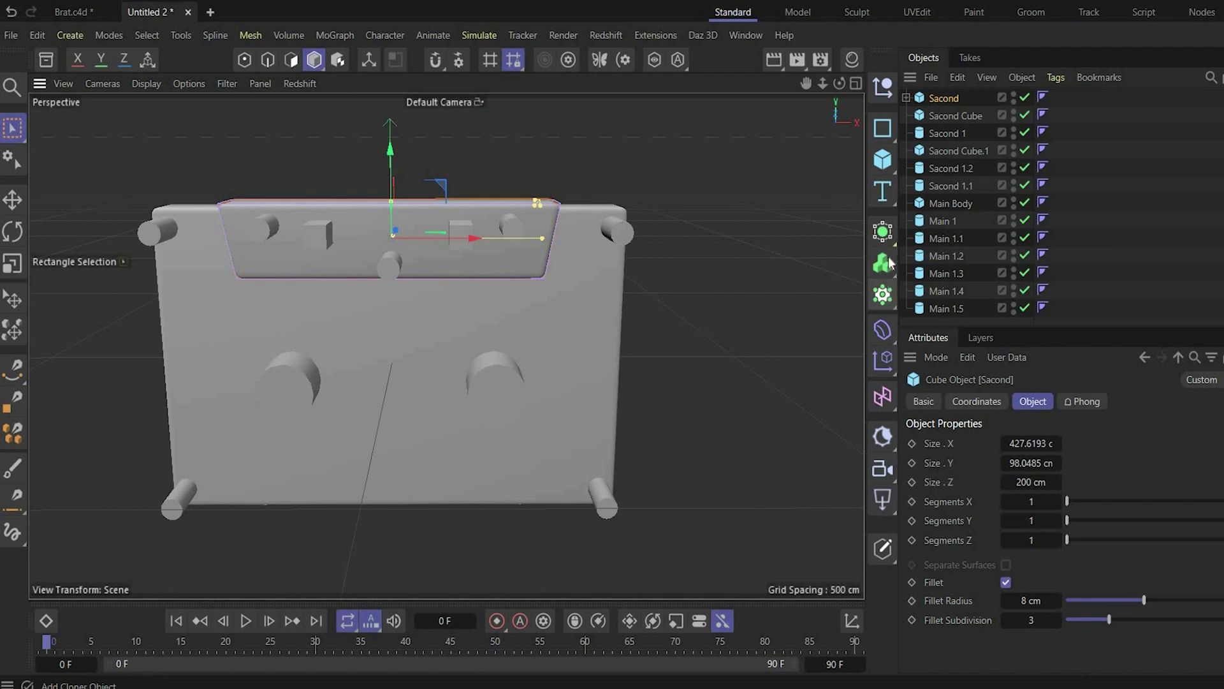
click(885, 234)
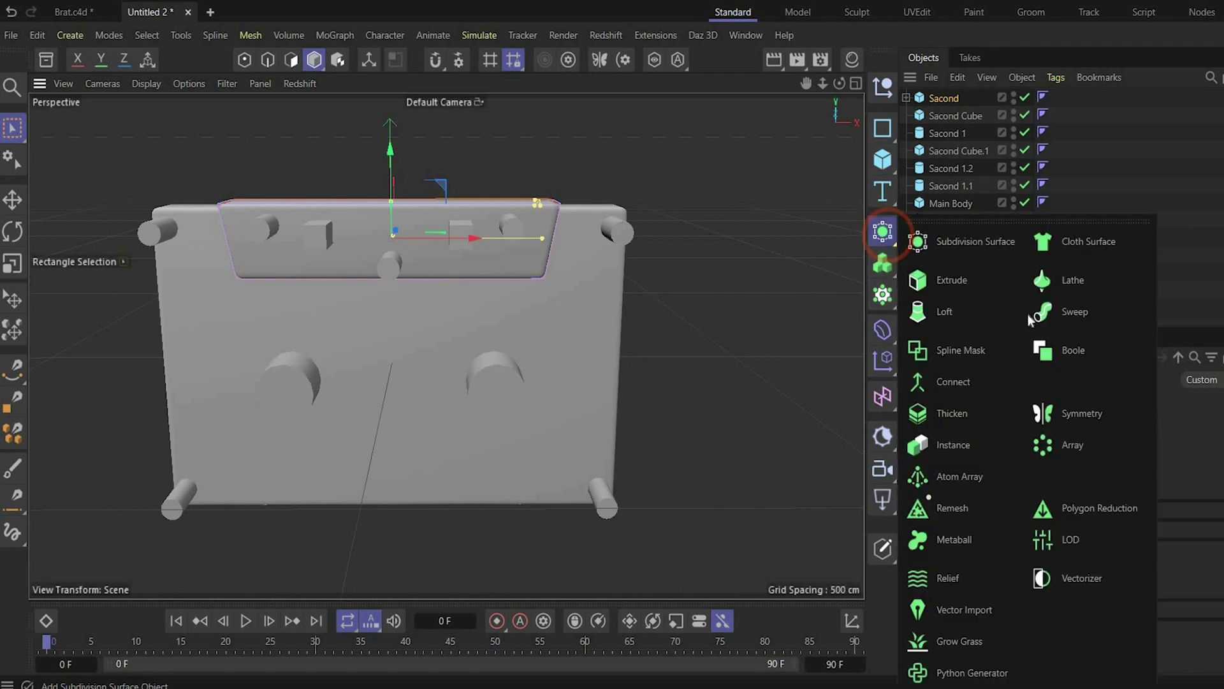
click(1085, 358)
drag(953, 122, 969, 226)
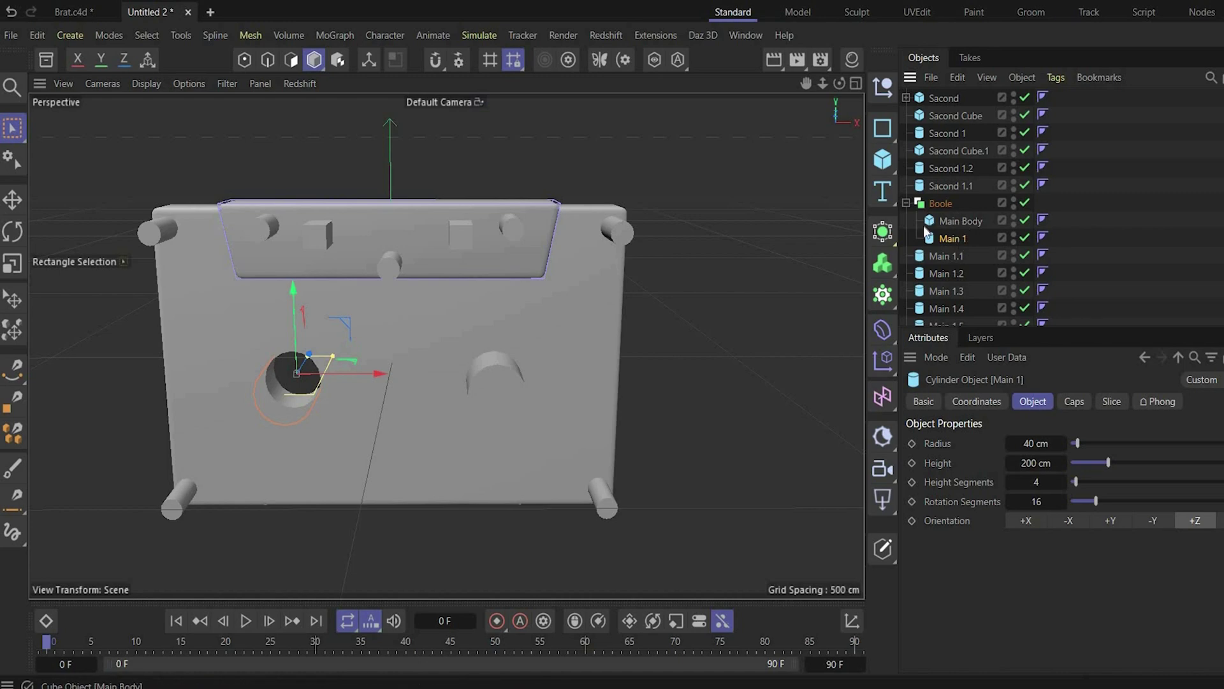
drag(962, 239, 982, 297)
click(644, 414)
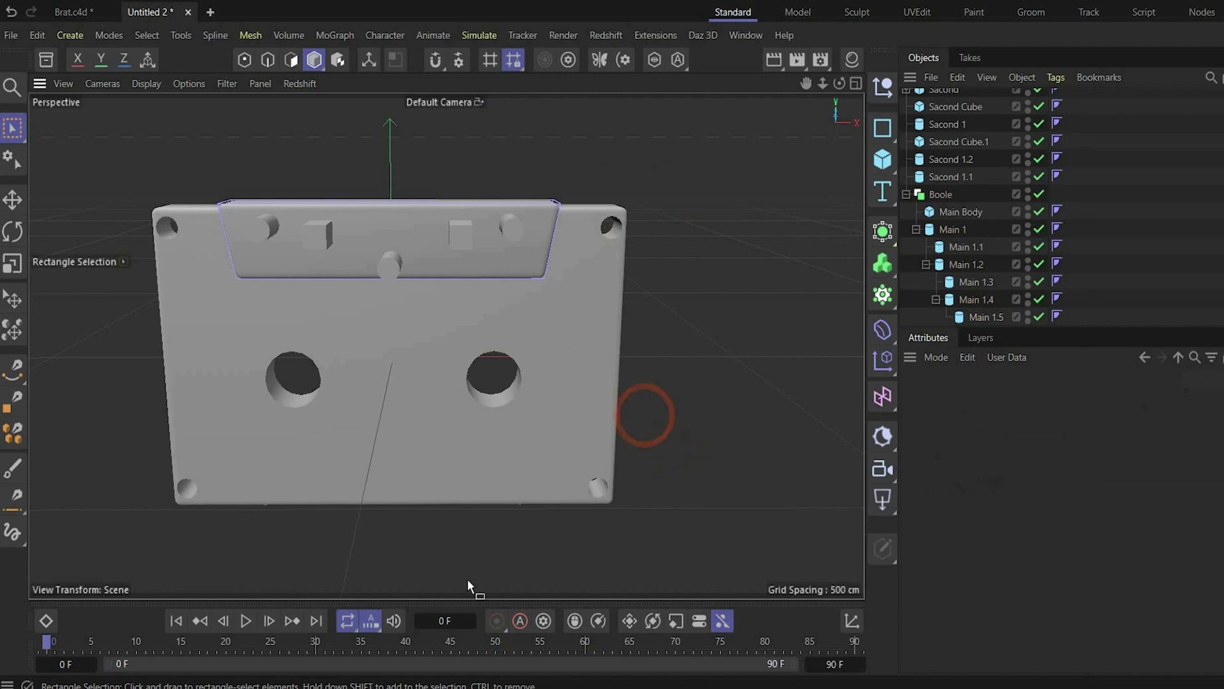
Step: Duplicate the Sacond hole cubes and cylinders and nest the copies under Main 1.4 inside the Boole, grouped below Sacond Cube.3
drag(839, 84, 816, 90)
click(957, 177)
scroll(956, 177, up, 1)
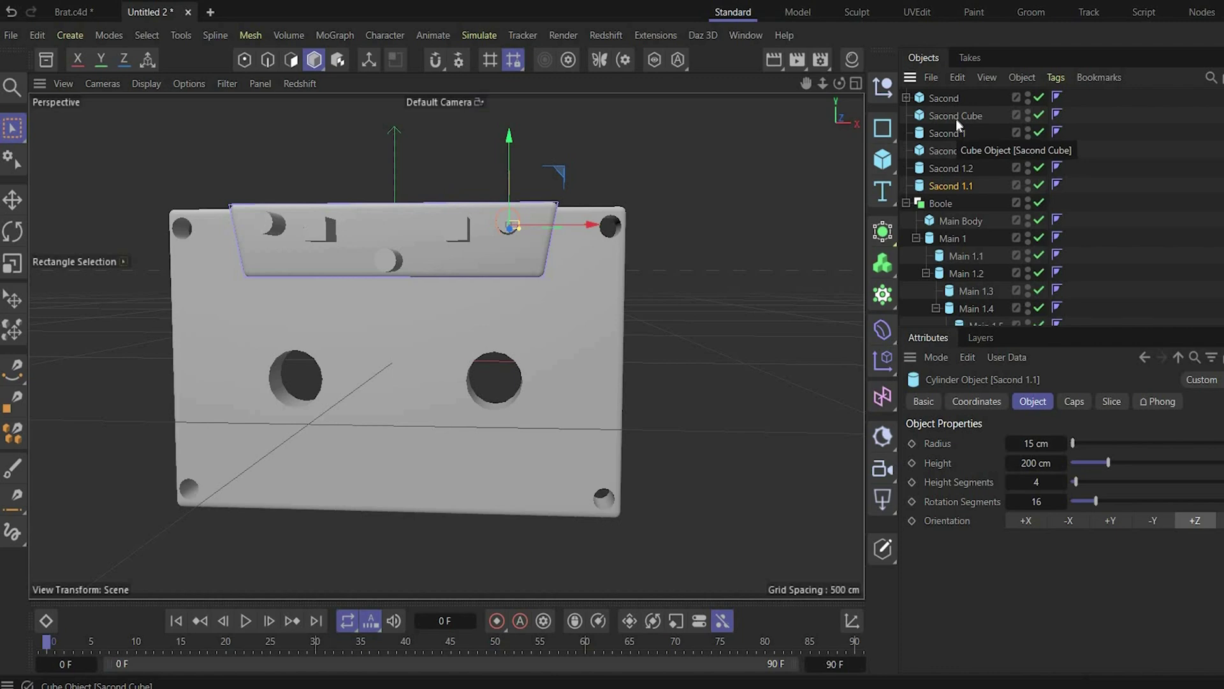
click(955, 119)
shift+click(962, 188)
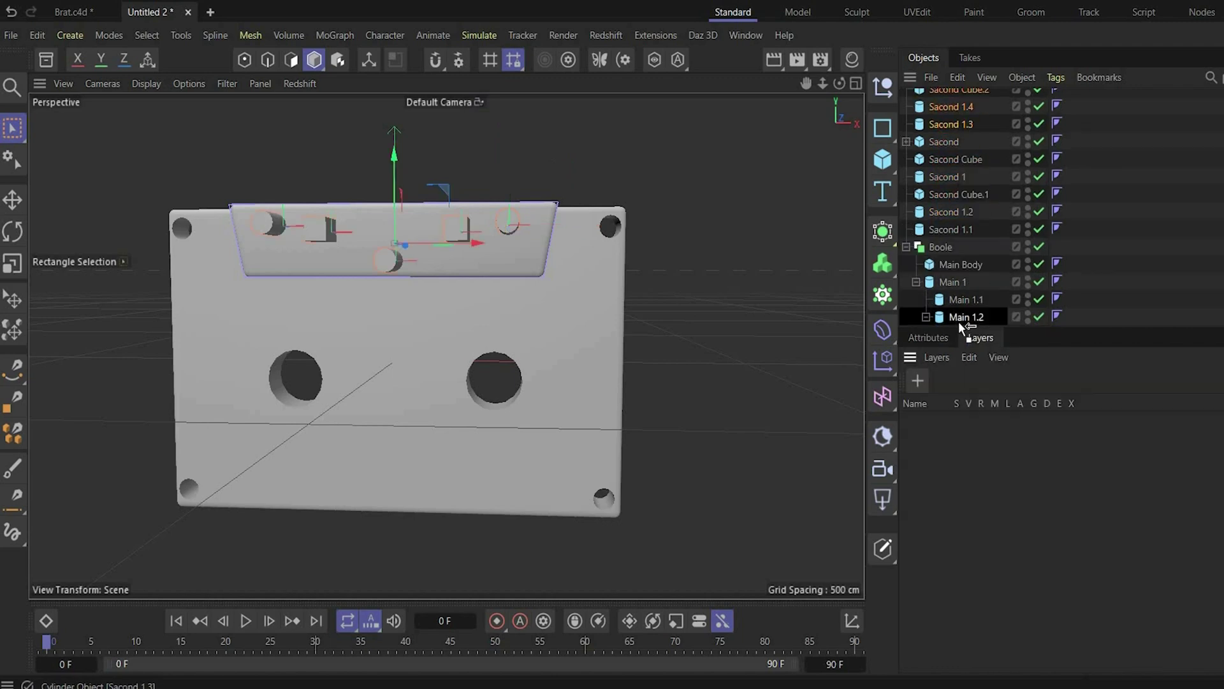
scroll(959, 322, down, 2)
drag(969, 323, 971, 321)
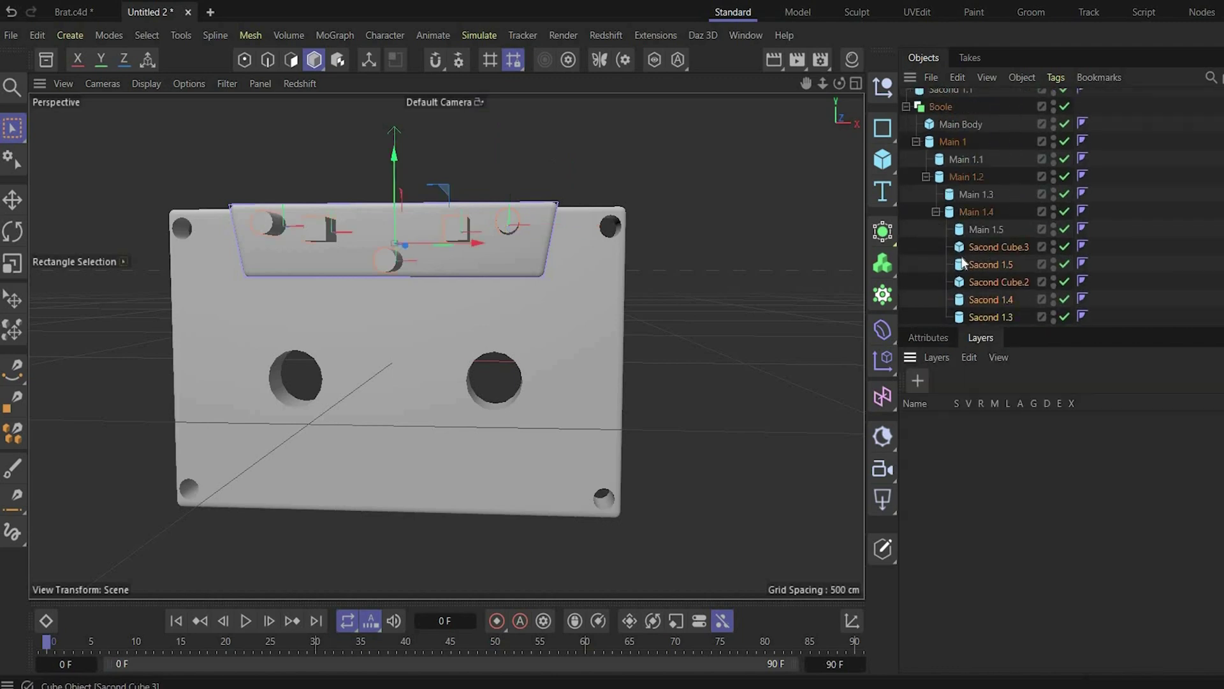
click(989, 262)
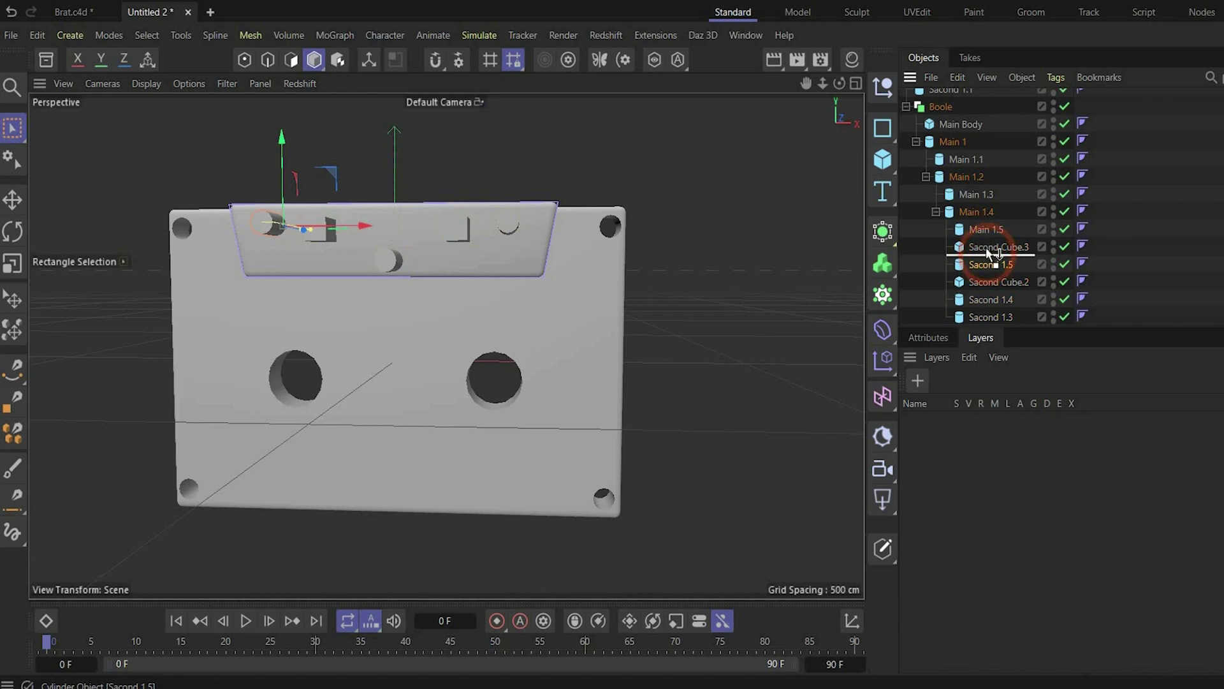
mouse_move(987, 289)
mouse_down()
mouse_move(998, 282)
mouse_move(996, 306)
mouse_move(998, 282)
mouse_up()
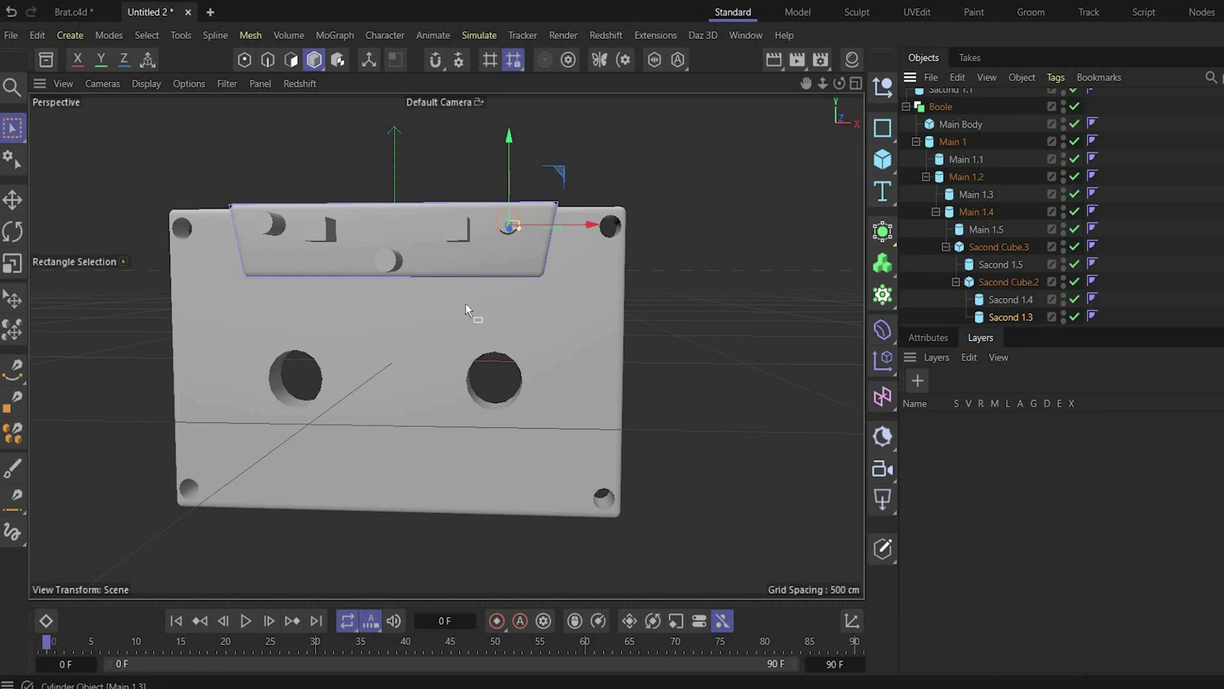
Step: Collapse the first Boole in the hierarchy and add a second Boole for the trapezoid section
scroll(999, 262, up, 3)
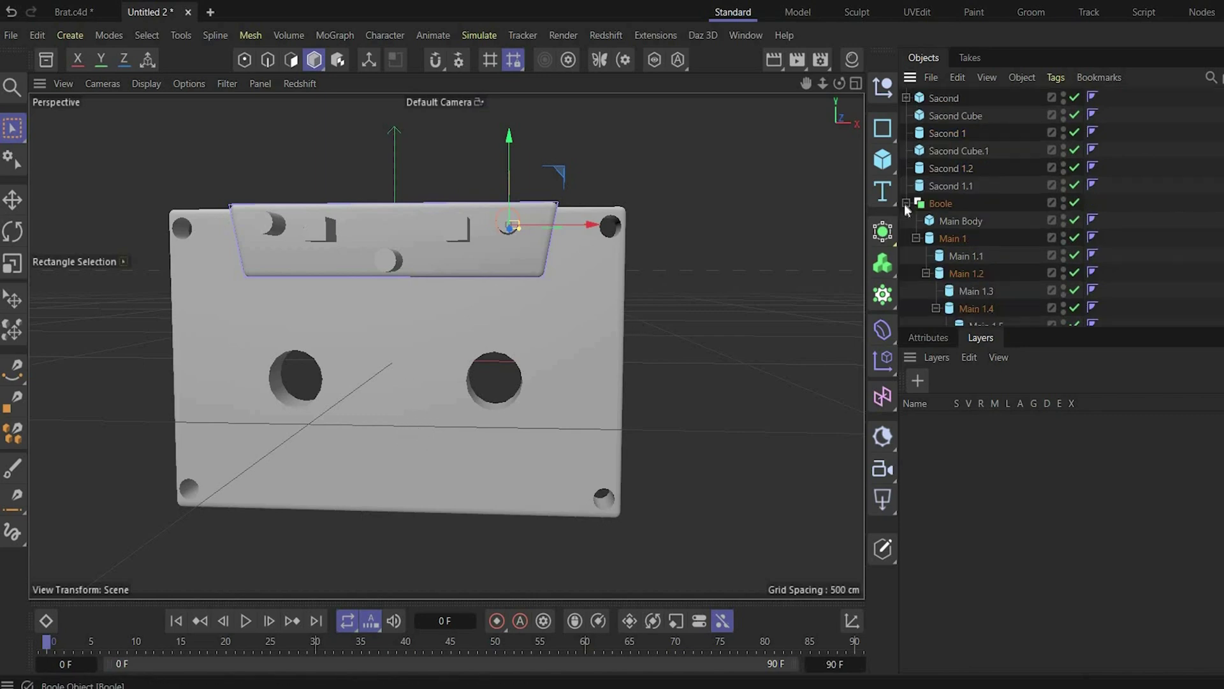
click(906, 203)
click(885, 231)
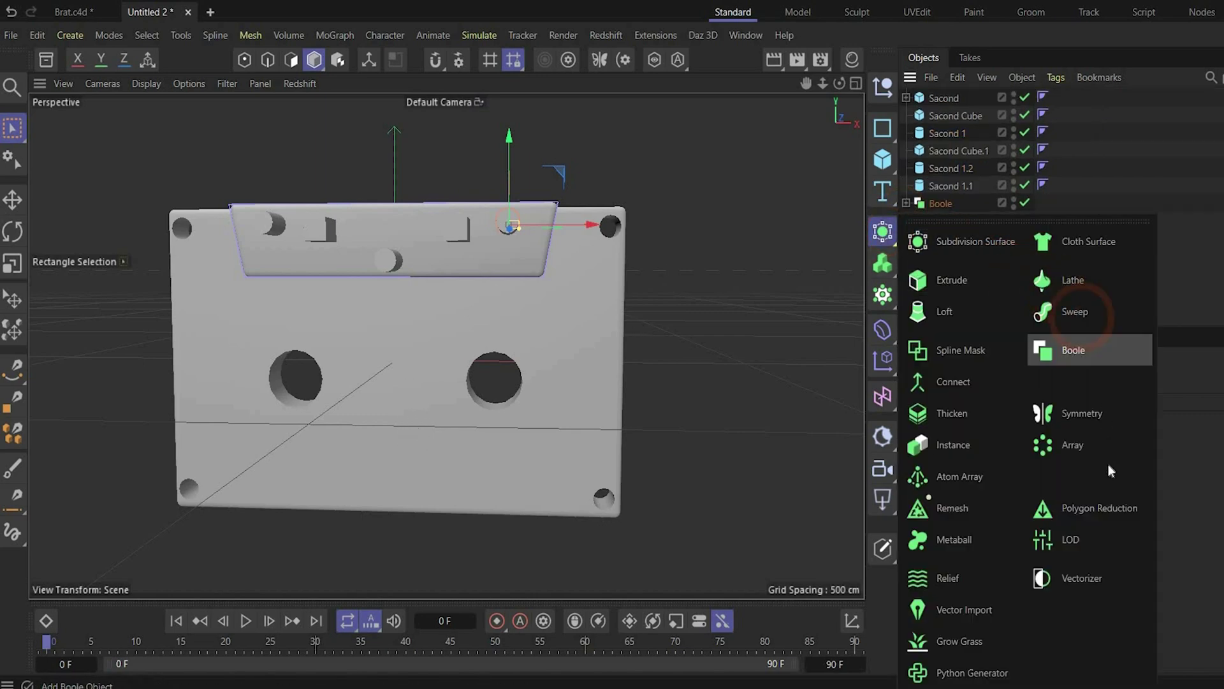
click(1084, 352)
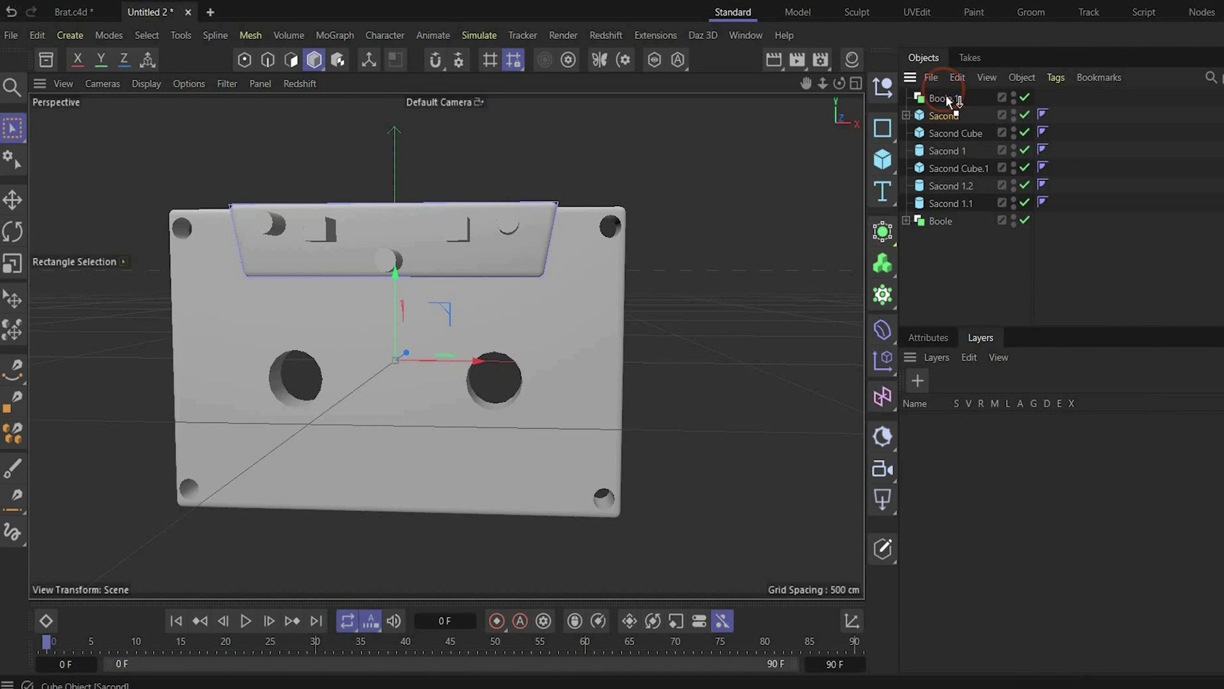
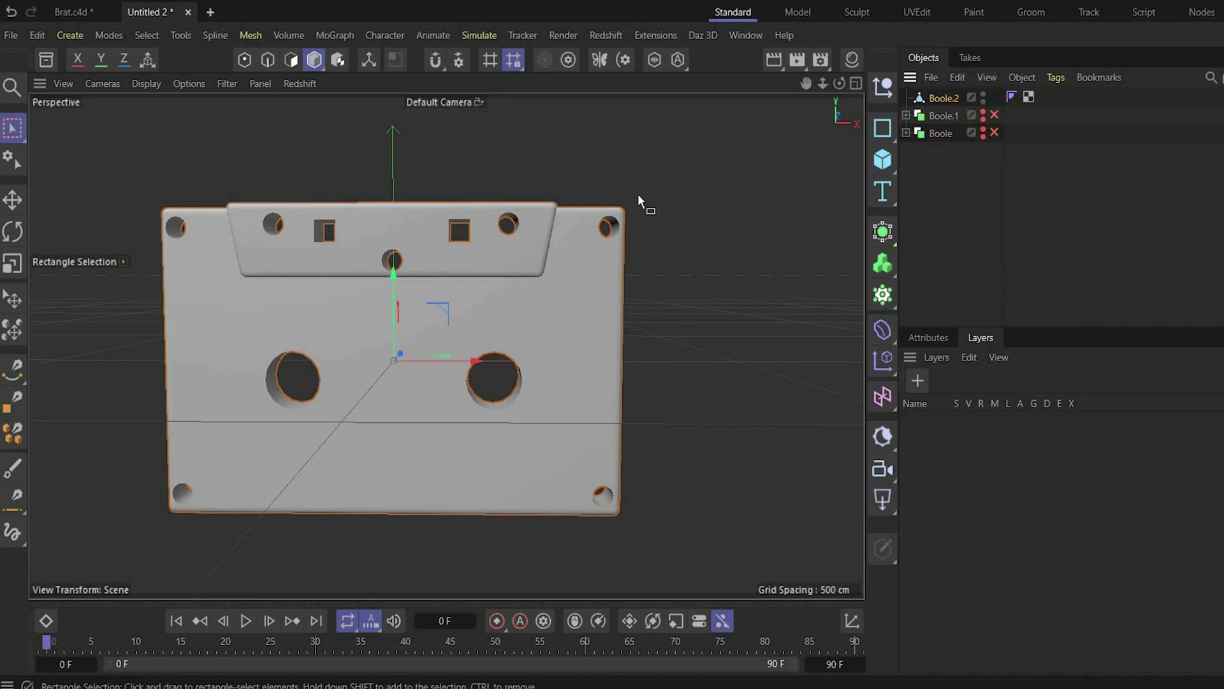
Step: Add a cube in the front view and stretch it over the cassette's grey label area
middle_click(516, 408)
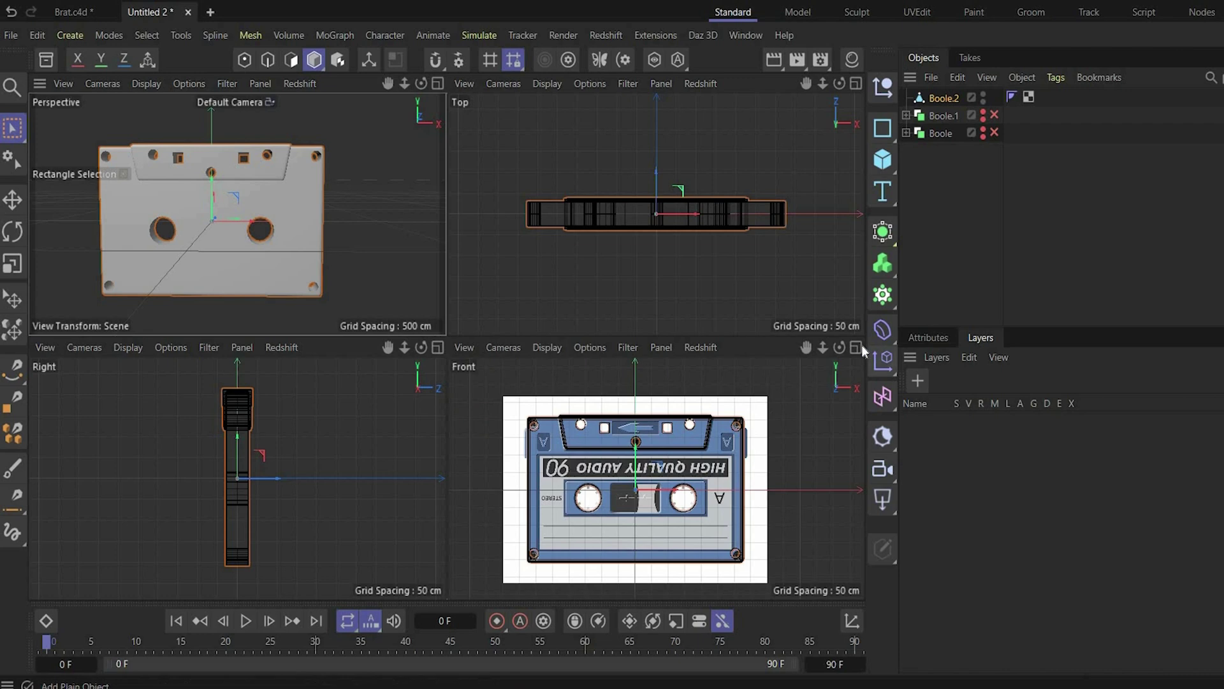
middle_click(99, 337)
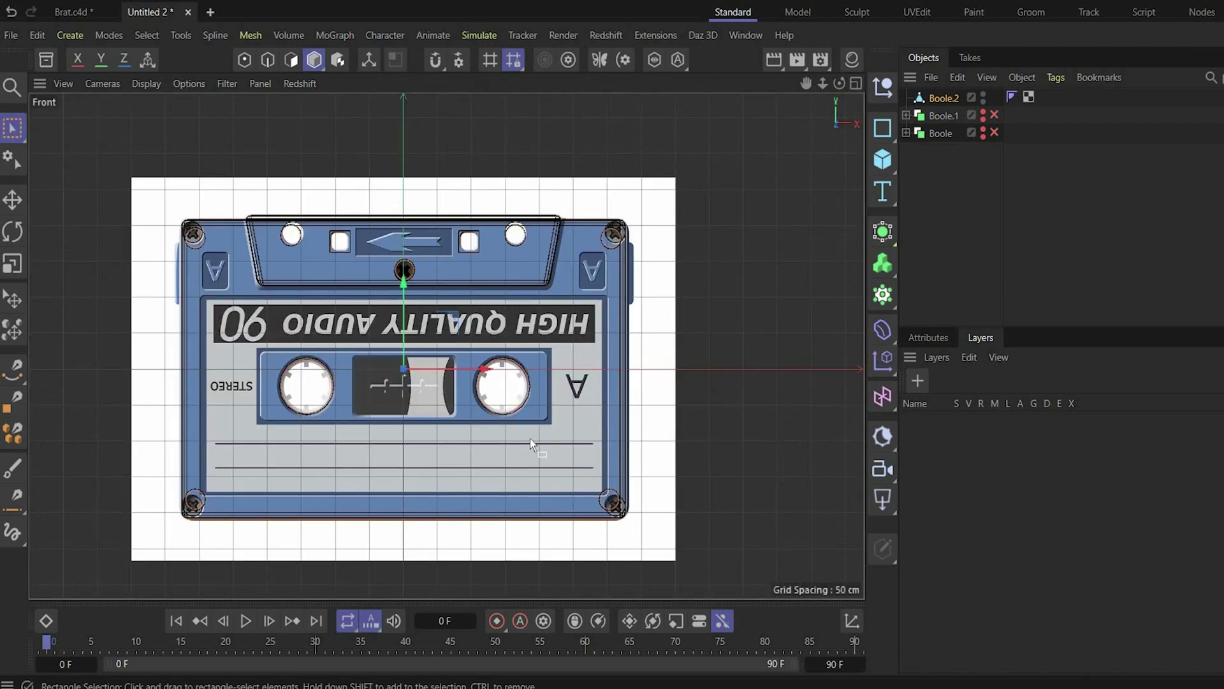
click(882, 159)
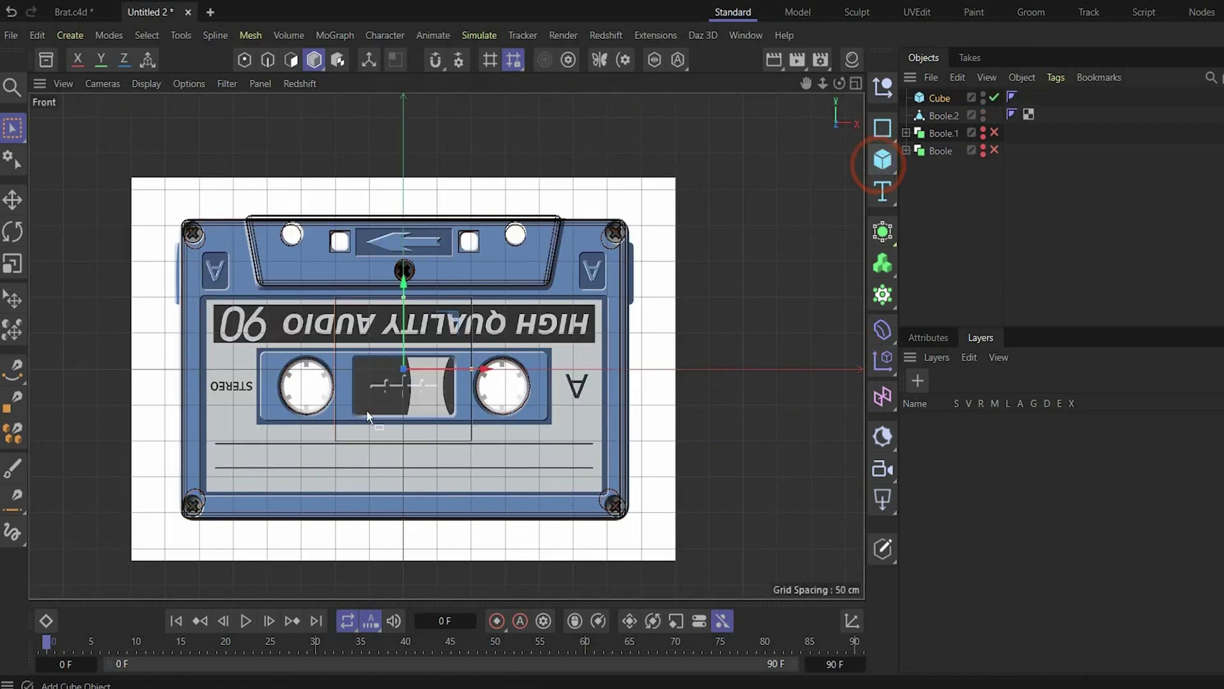
drag(472, 372, 600, 356)
click(856, 83)
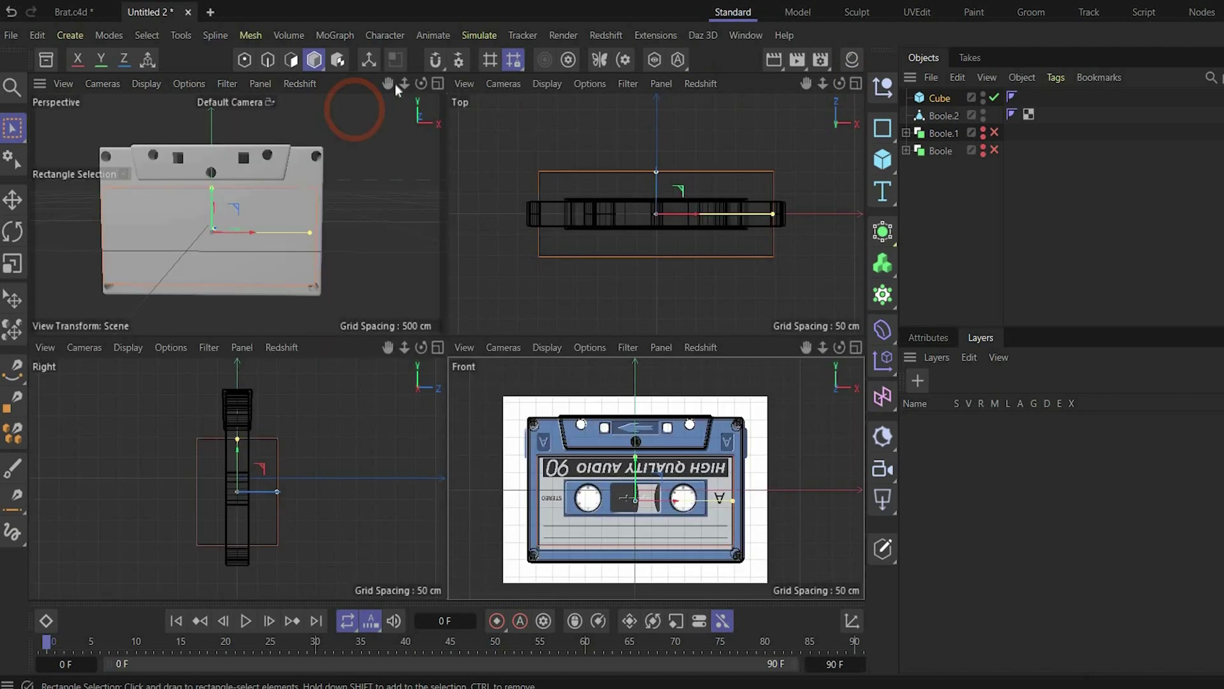
Step: Add a Boole with the cassette mesh as its first child and the label cube below it as the cutting shape
middle_click(400, 157)
alt+drag(434, 211, 400, 415)
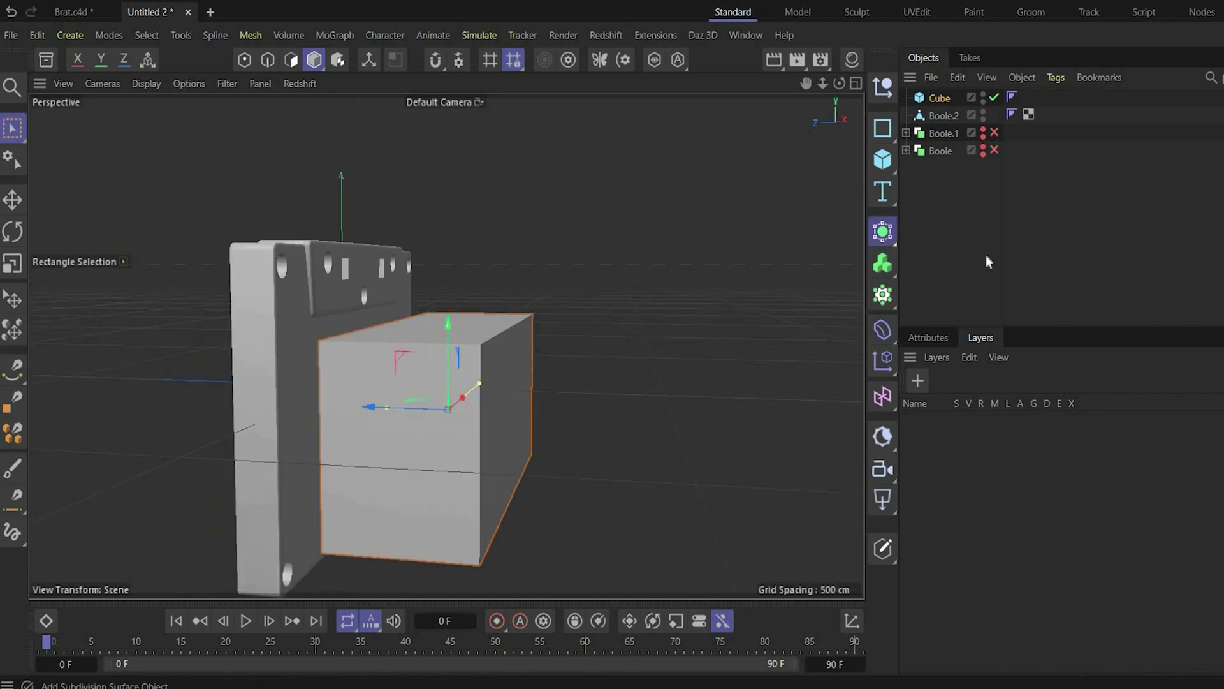
drag(883, 231, 1052, 309)
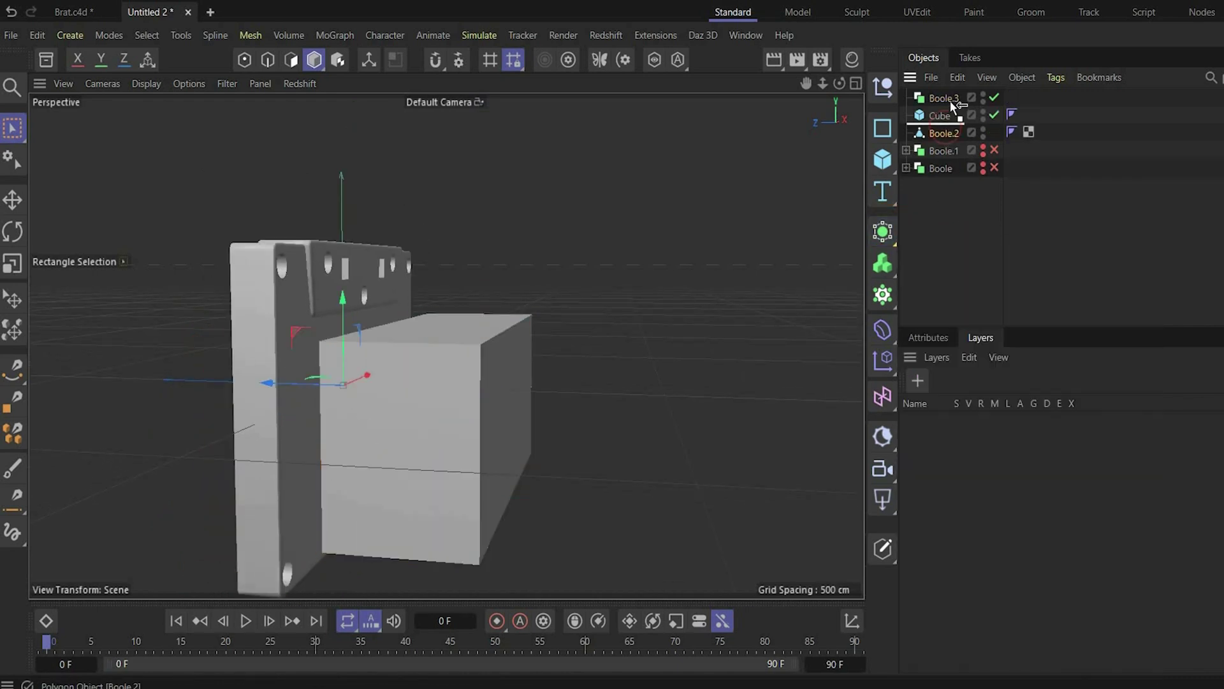
drag(950, 101, 954, 122)
click(940, 134)
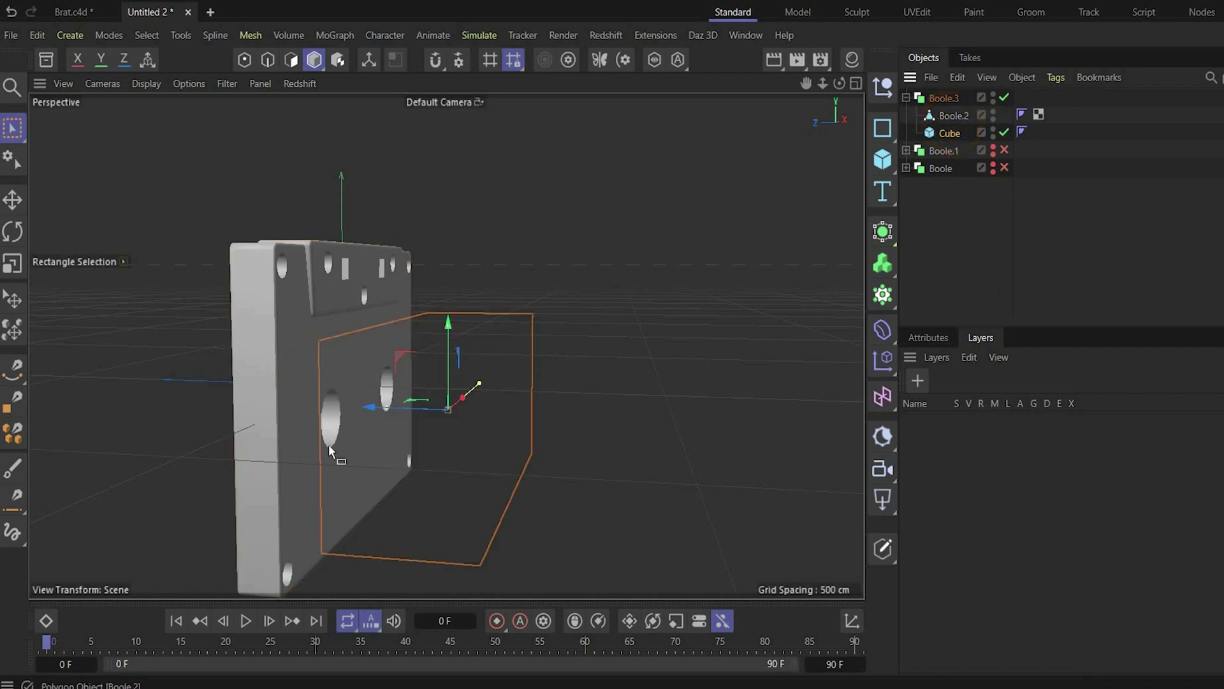
Step: Position the label cube for a shallow recess in one cassette face, and nest a copy under it to recess the opposite face
click(366, 406)
drag(369, 408, 344, 407)
alt+drag(450, 398, 402, 427)
ctrl+drag(954, 137, 950, 93)
drag(950, 157, 950, 152)
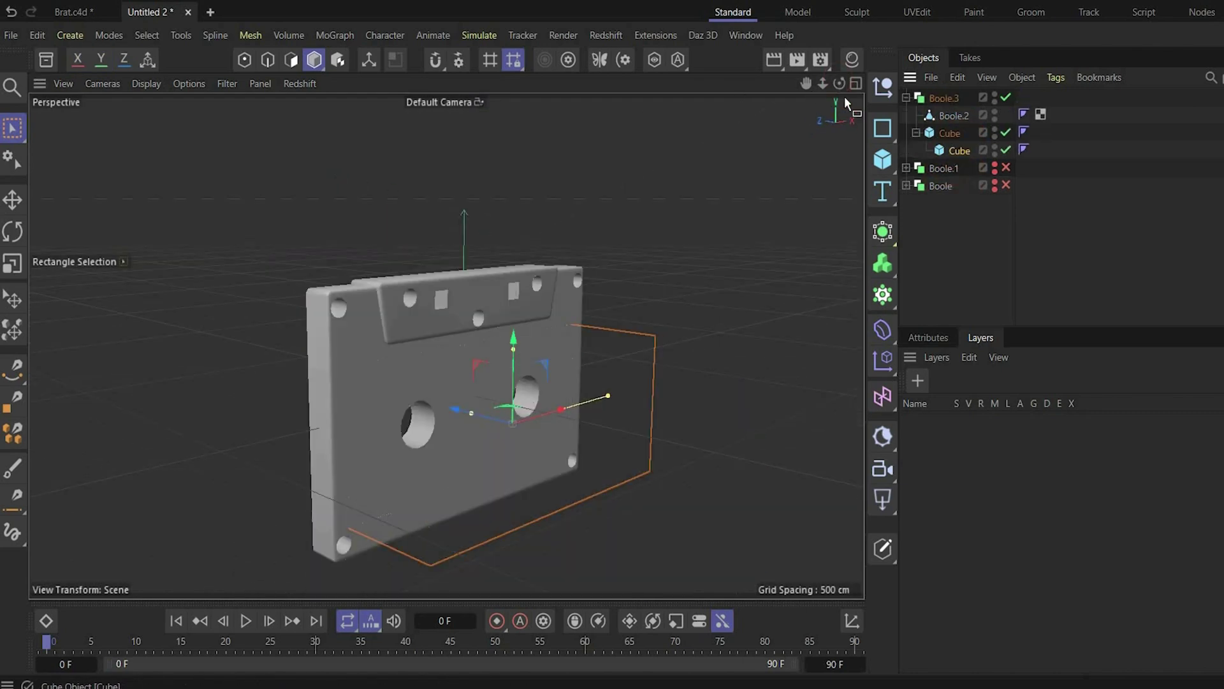
drag(839, 84, 878, 72)
drag(421, 414, 271, 424)
drag(839, 90, 839, 382)
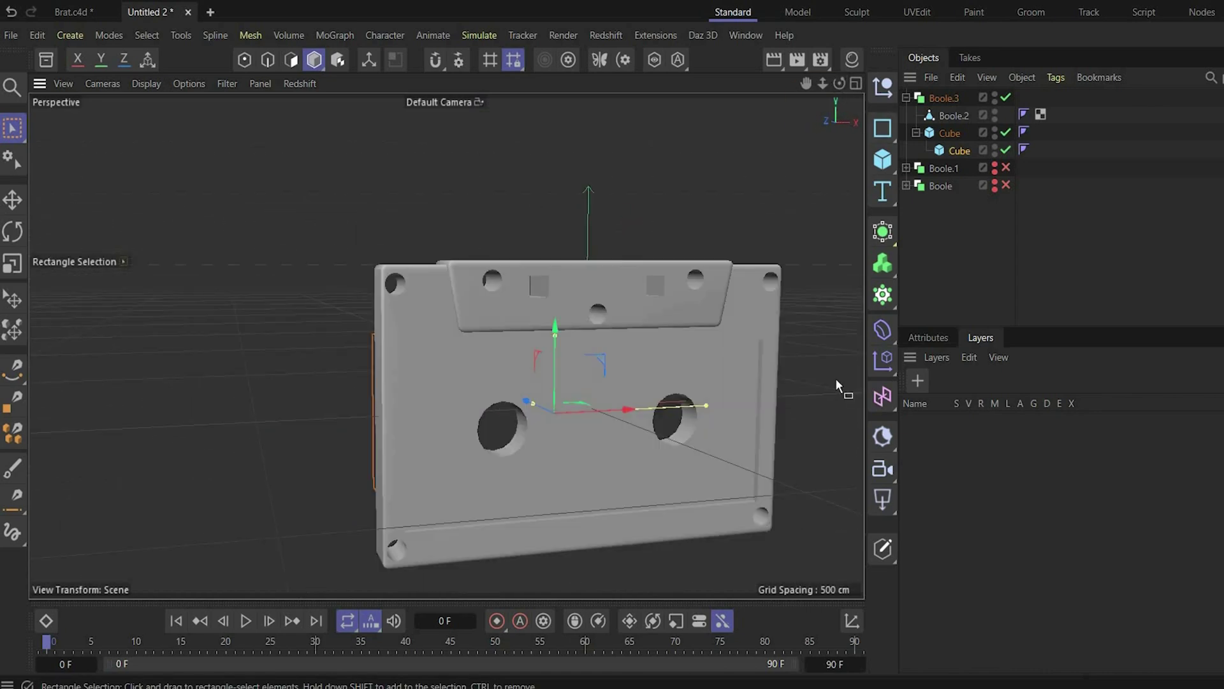
Step: Enable the fillet on the parent label cube and set its radius to 8 cm
click(951, 132)
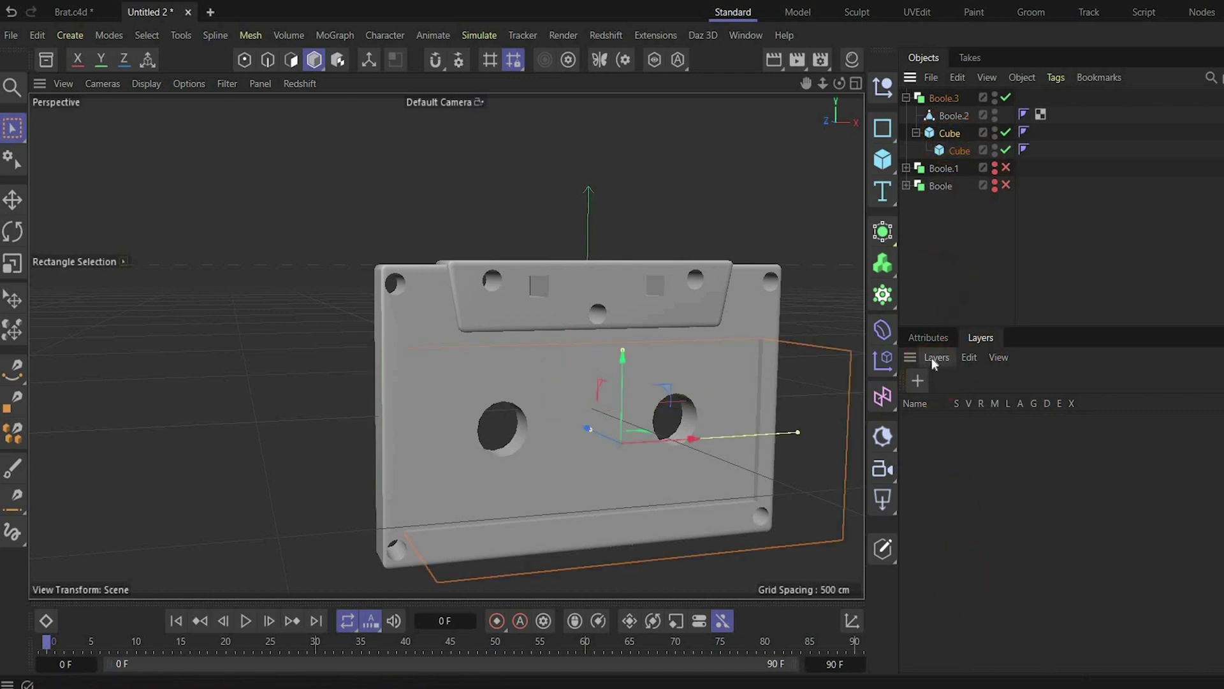
click(928, 337)
click(1006, 583)
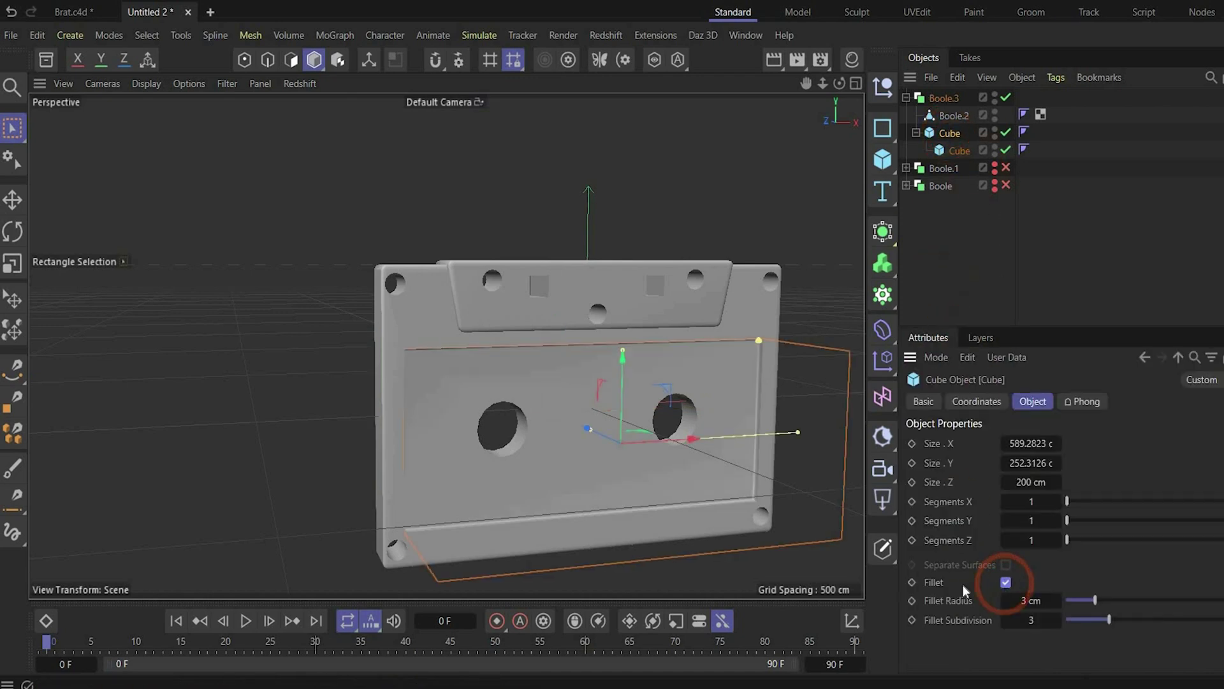
double_click(1031, 600)
text(8)
key(Return)
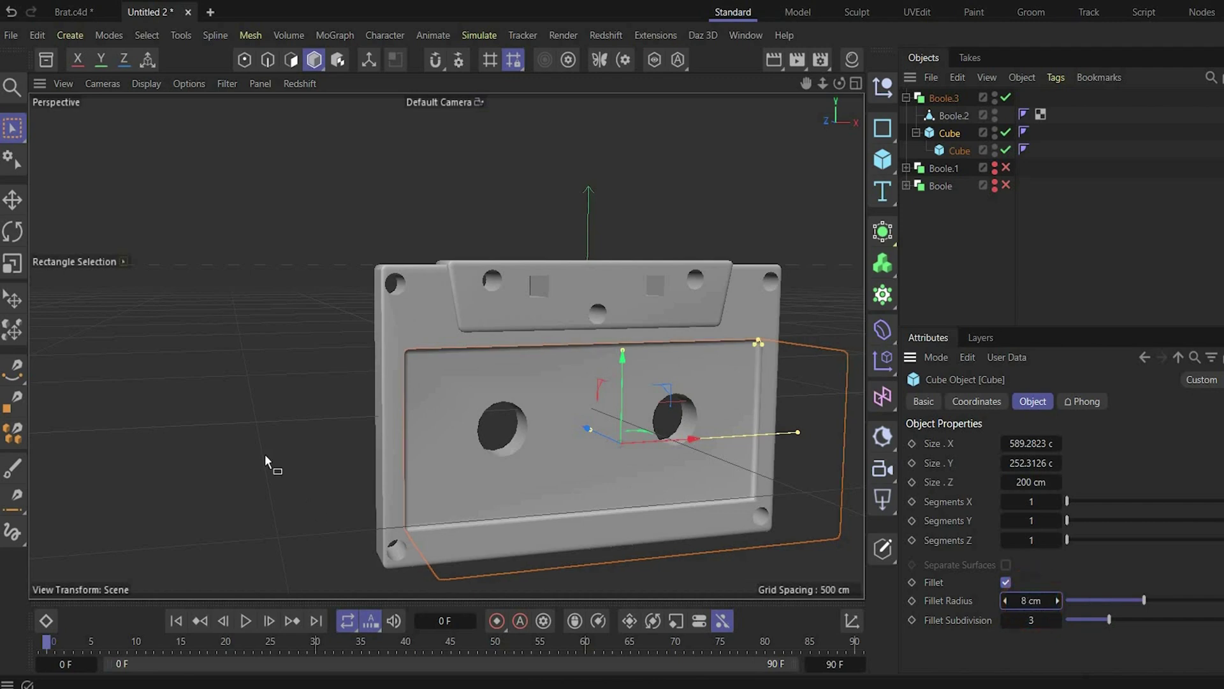
Step: Give the nested copy of the label cube a fillet with a radius of 8 cm
click(960, 153)
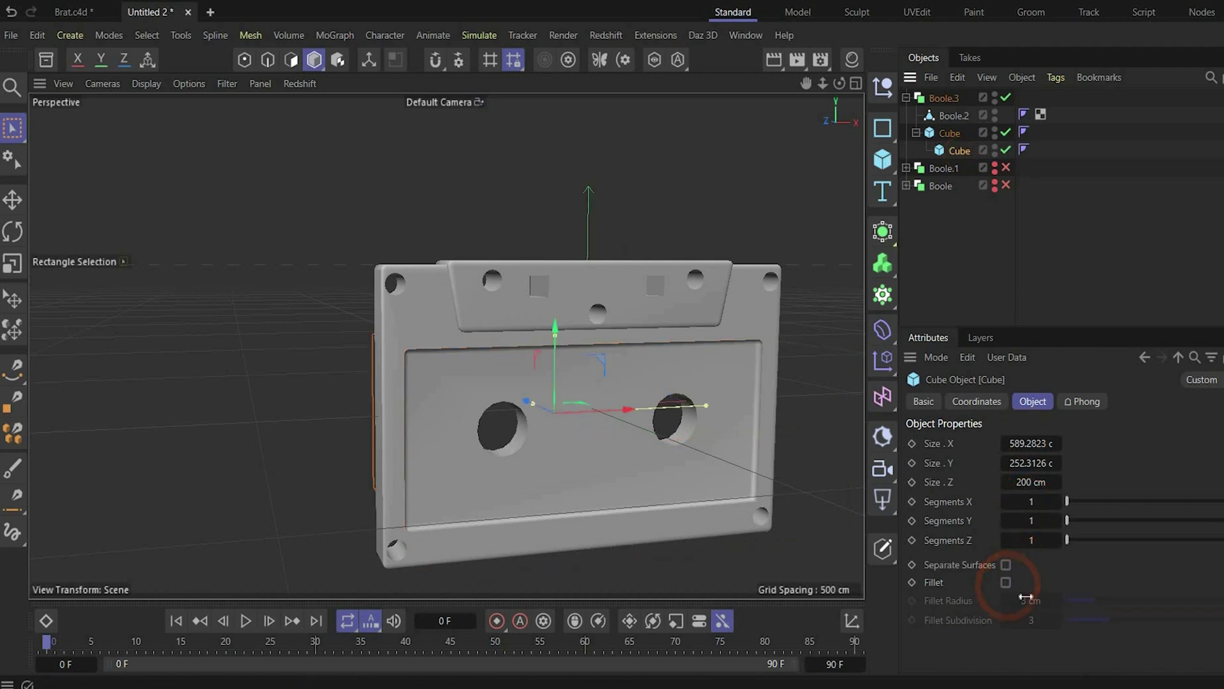
click(1005, 582)
double_click(1026, 599)
text(8)
key(Return)
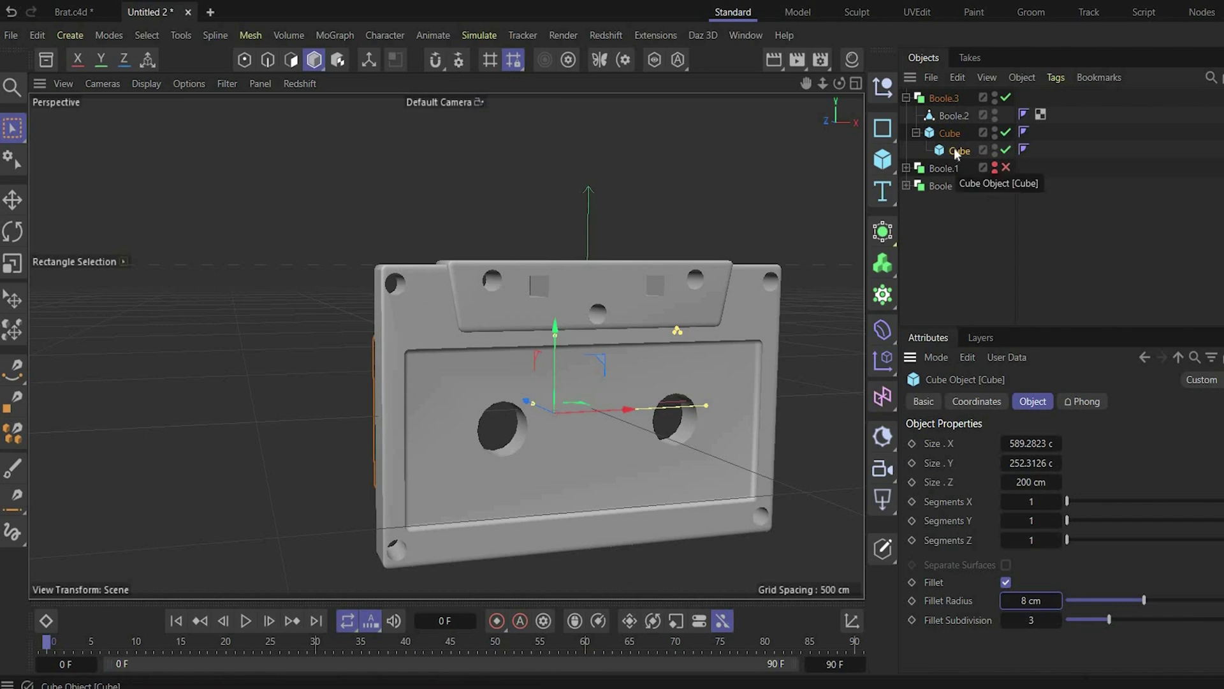
Step: Duplicate the nested cube to the top level of the hierarchy outside the Boole and name the copy Sticker
drag(945, 139, 942, 95)
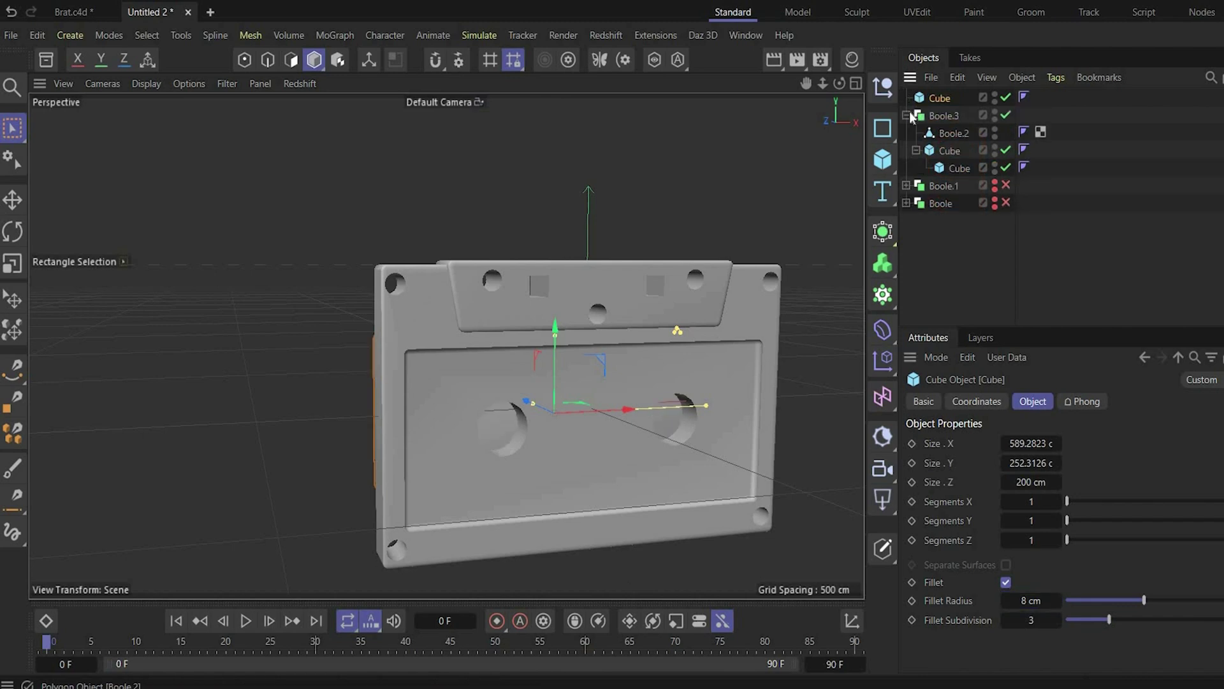
double_click(943, 97)
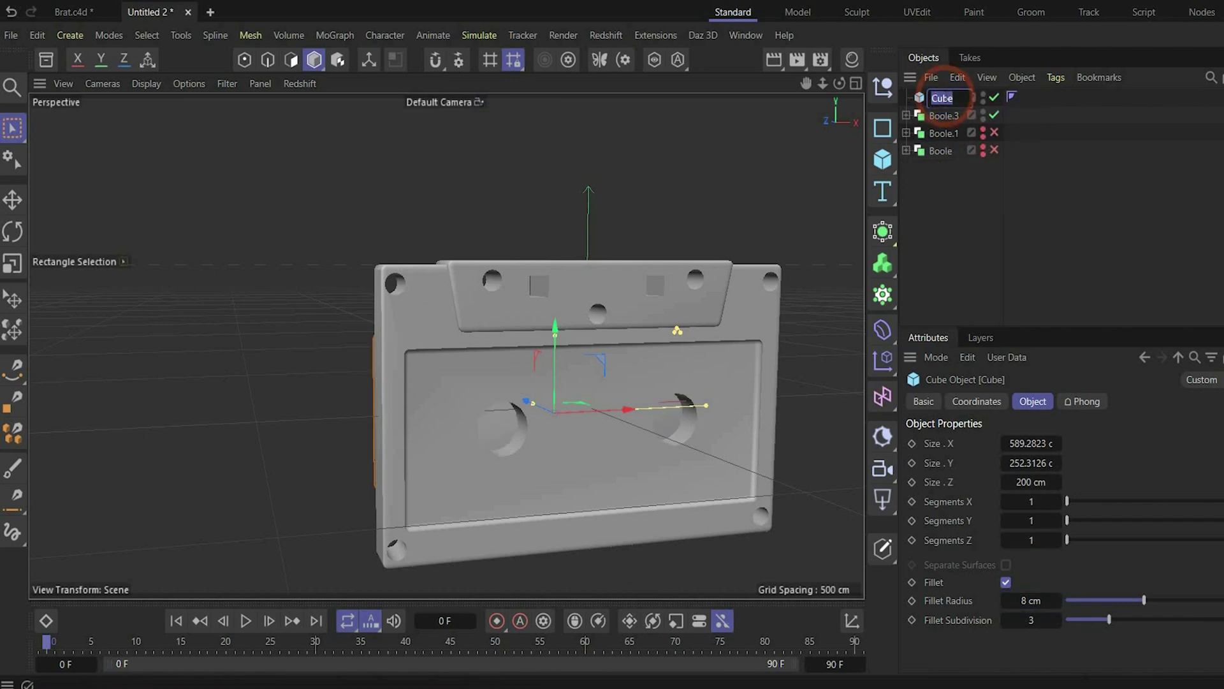
text(s)
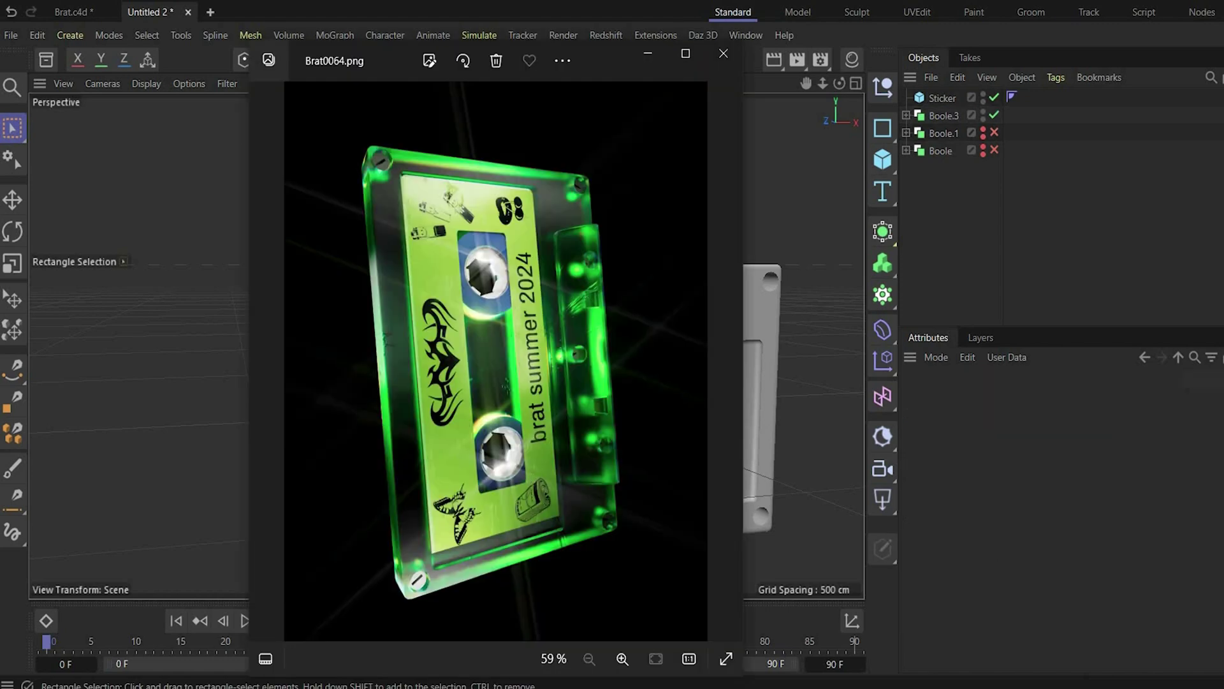
click(646, 60)
Step: Thin the Sticker cube to 1 cm in Z with a 0.5 cm fillet radius, and move it into the label recess
click(943, 98)
alt+drag(486, 350, 708, 354)
drag(305, 423, 331, 420)
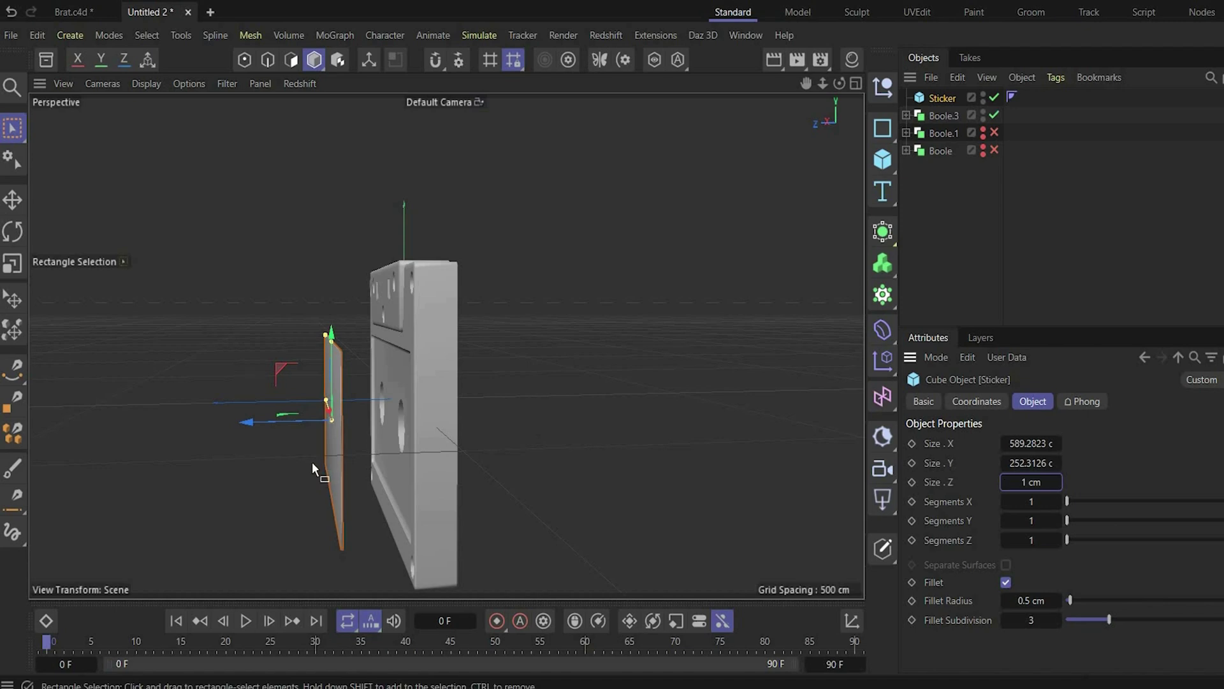
scroll(300, 434, up, 2)
drag(292, 416, 332, 408)
Step: Resize the Sticker to 570 cm in X and 230 cm in Y so it fits inside the recess
drag(840, 83, 1028, 418)
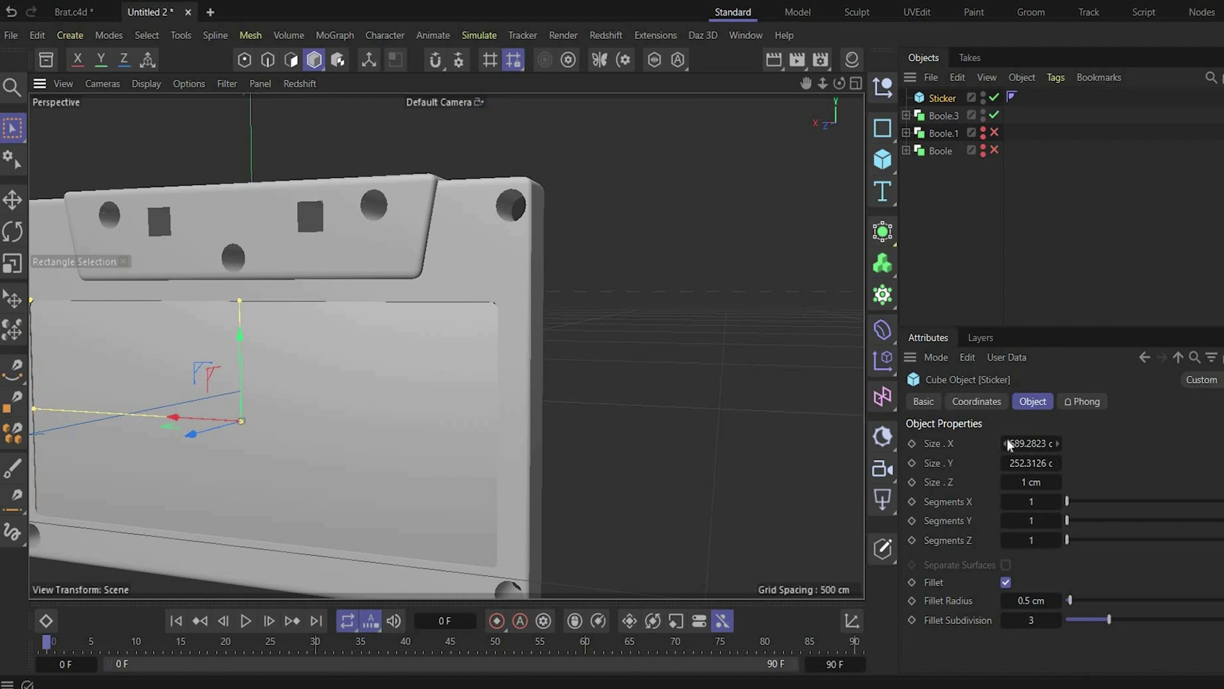
click(1006, 442)
click(1007, 441)
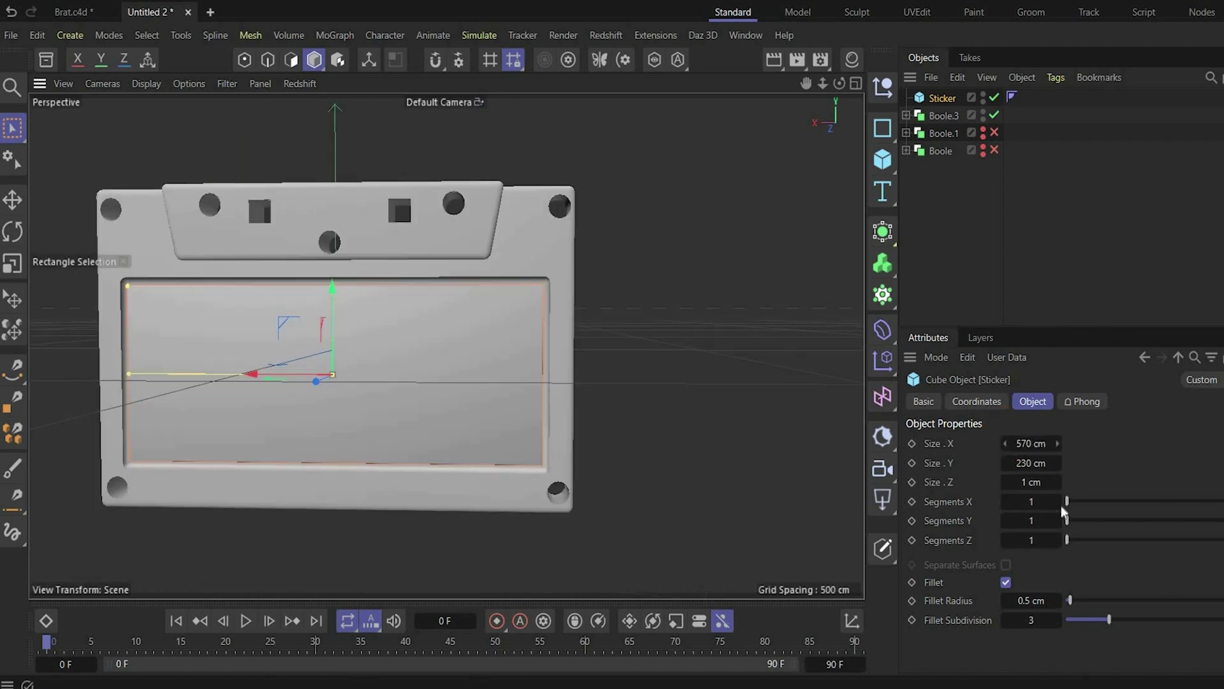
Step: Duplicate the Sticker and move the copy along Z into the recess on the opposite cassette face
drag(840, 84, 419, 376)
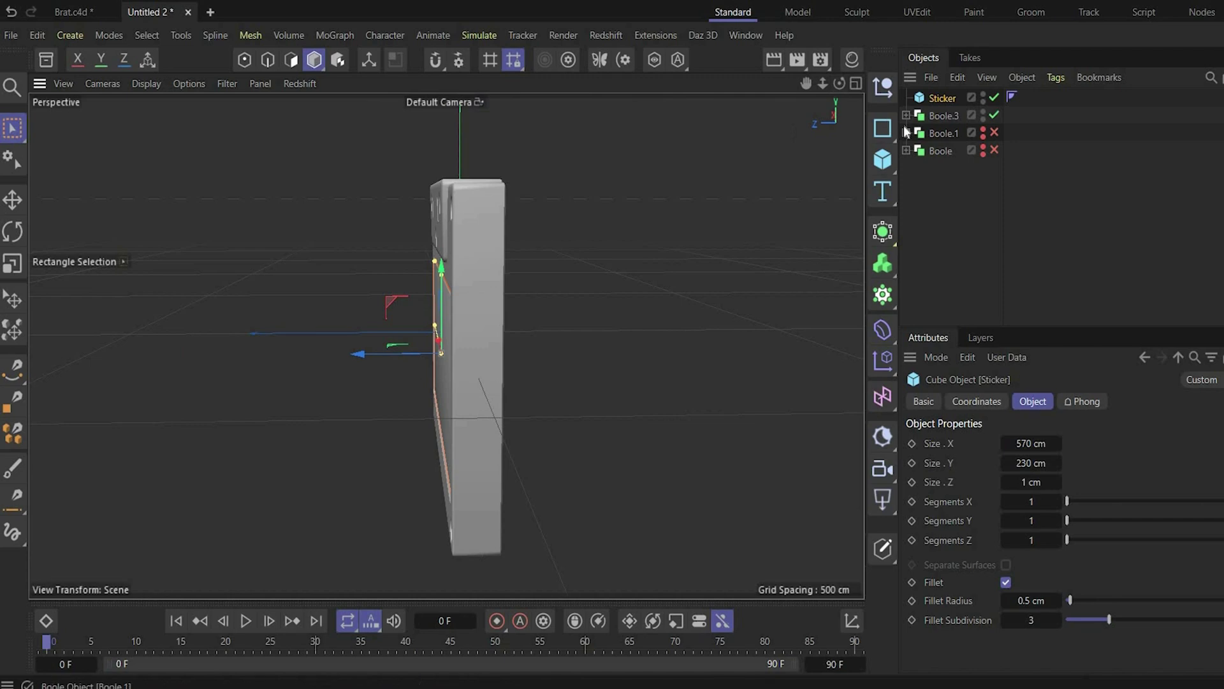
key(ctrl+c)
key(ctrl+v)
drag(386, 357, 421, 355)
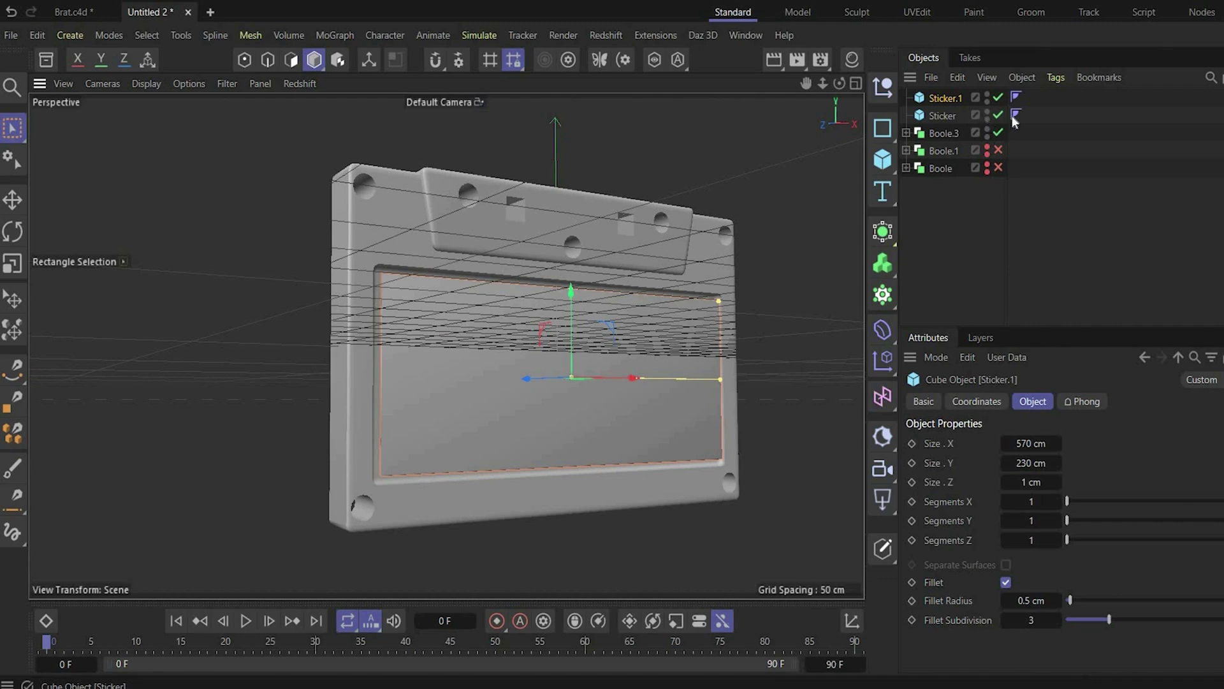
Step: Disable both sticker cubes and hide them in the viewport and renderer
click(998, 97)
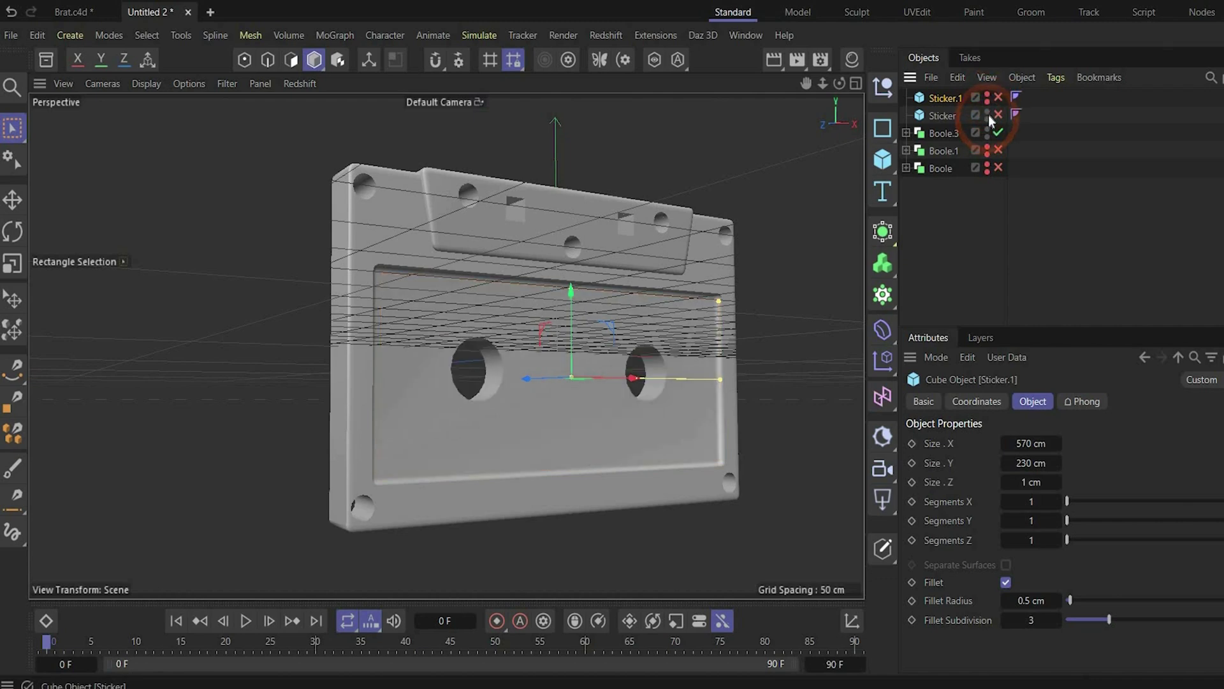
alt+click(988, 114)
alt+click(988, 112)
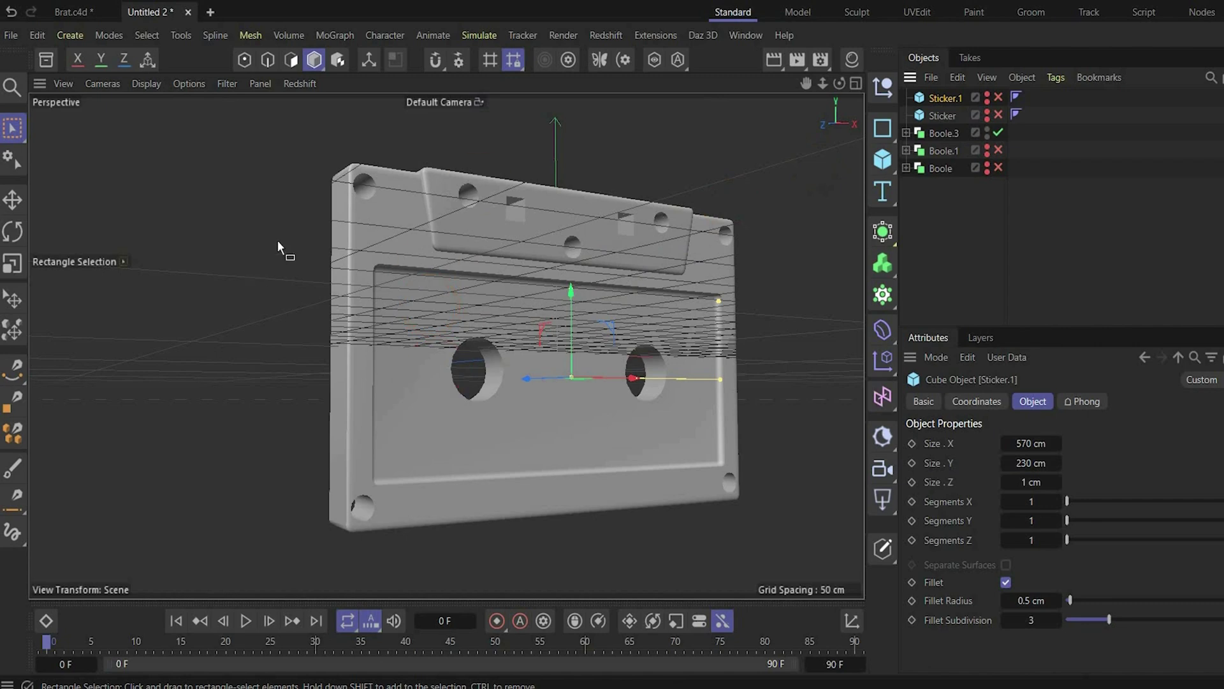
Step: Convert the Boole.3 result into a single polygon mesh with Connect Objects, keeping the original Boole
scroll(277, 240, down, 1)
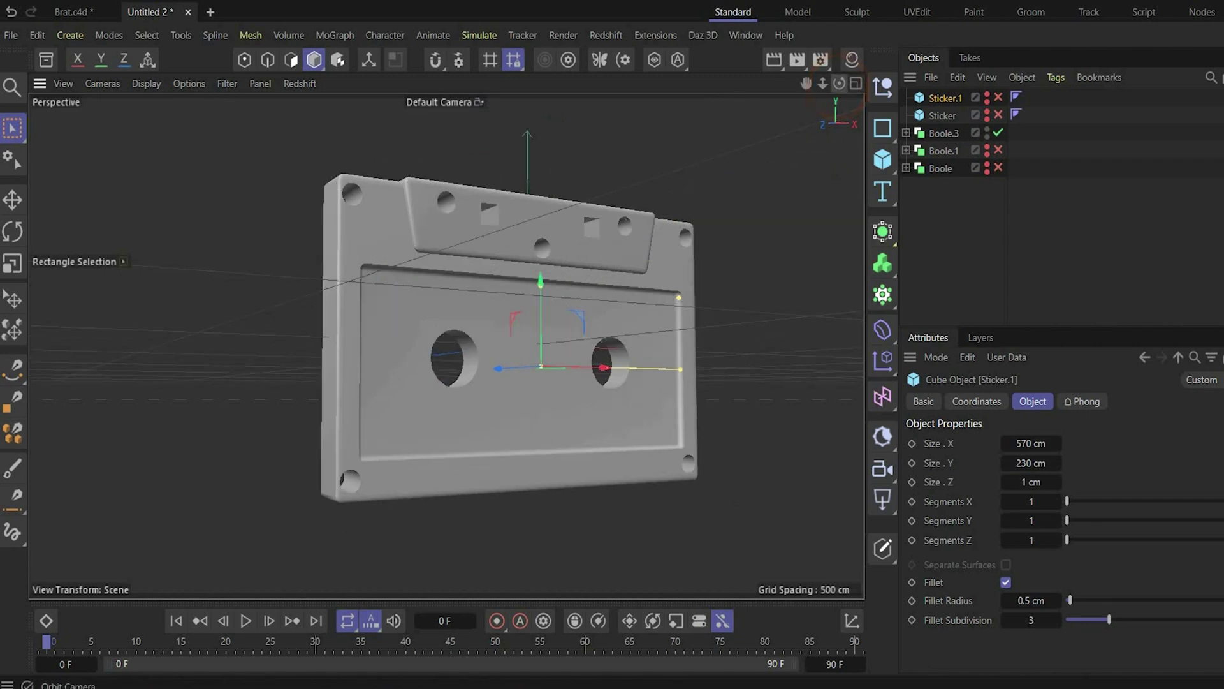
drag(840, 83, 757, 211)
click(906, 133)
click(906, 132)
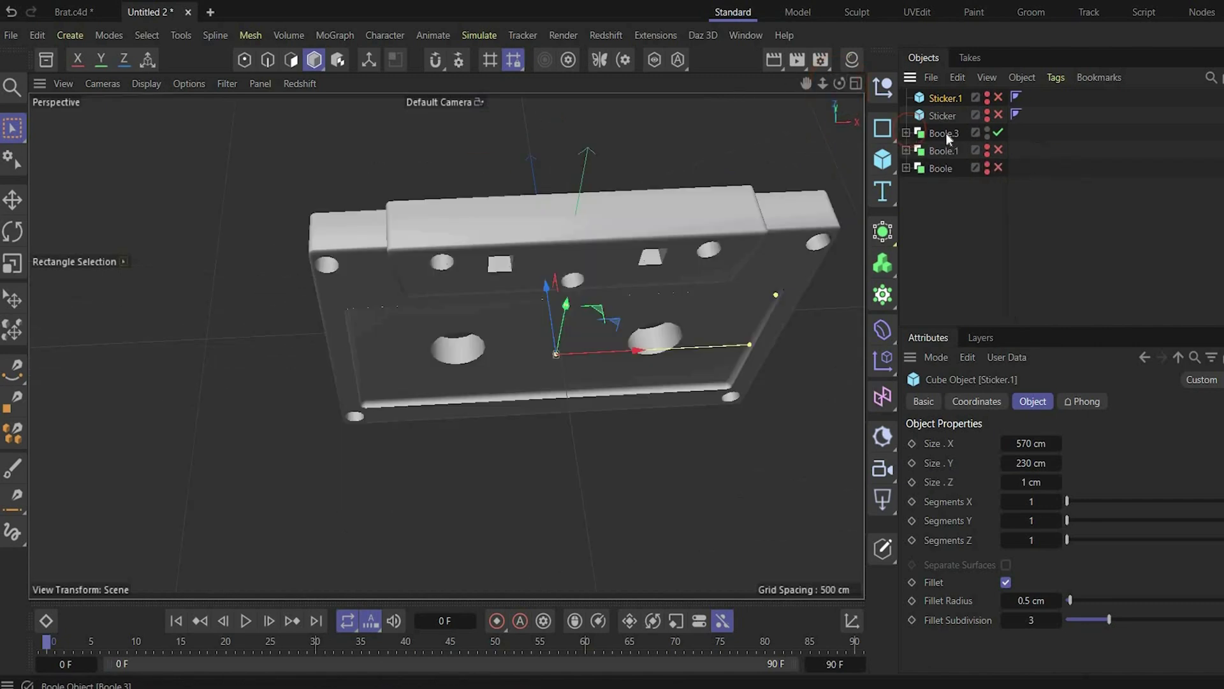
click(945, 134)
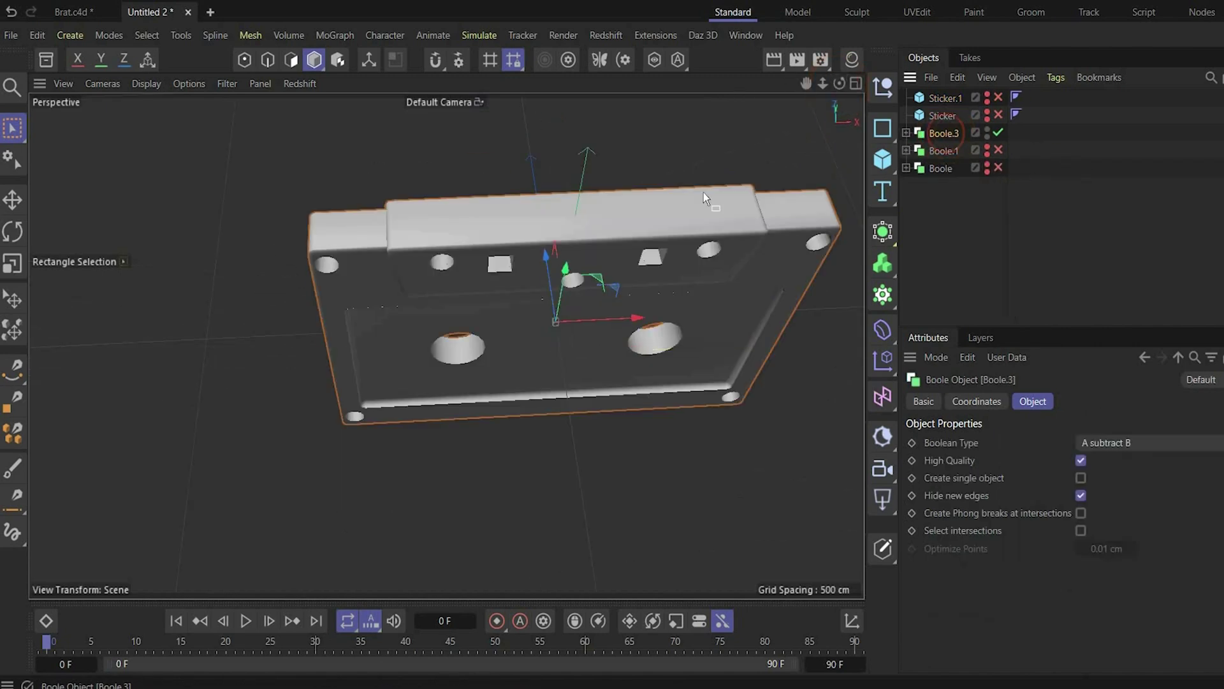
right_click(943, 135)
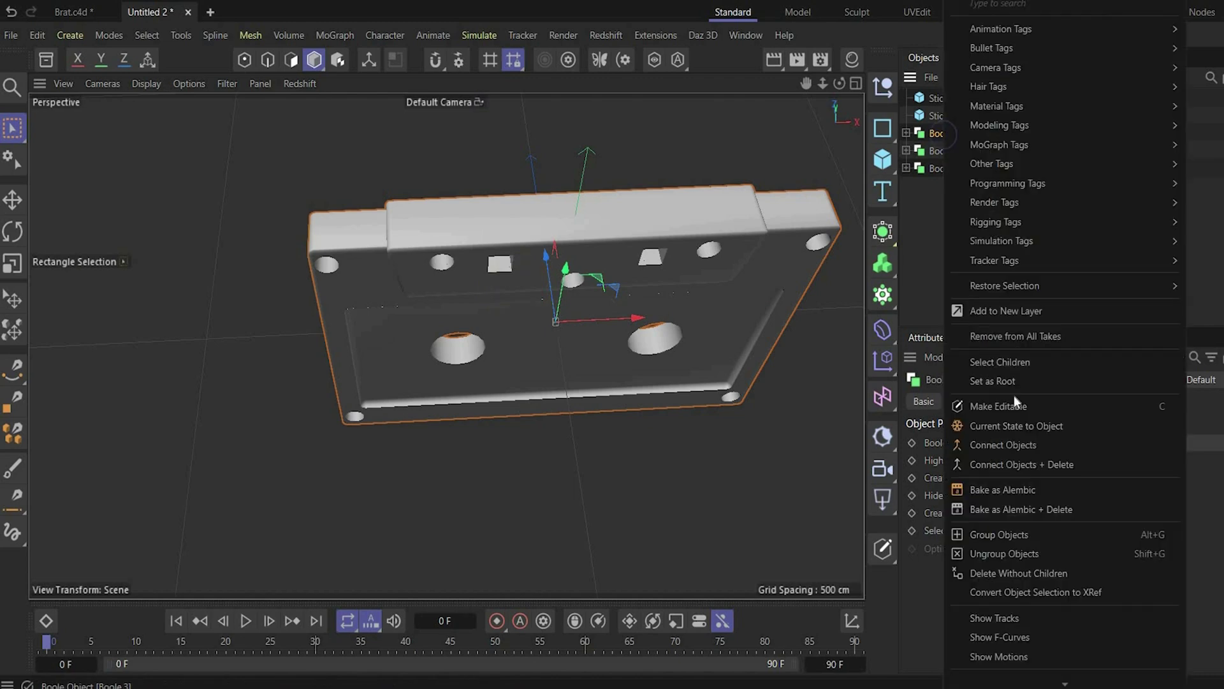
click(1034, 444)
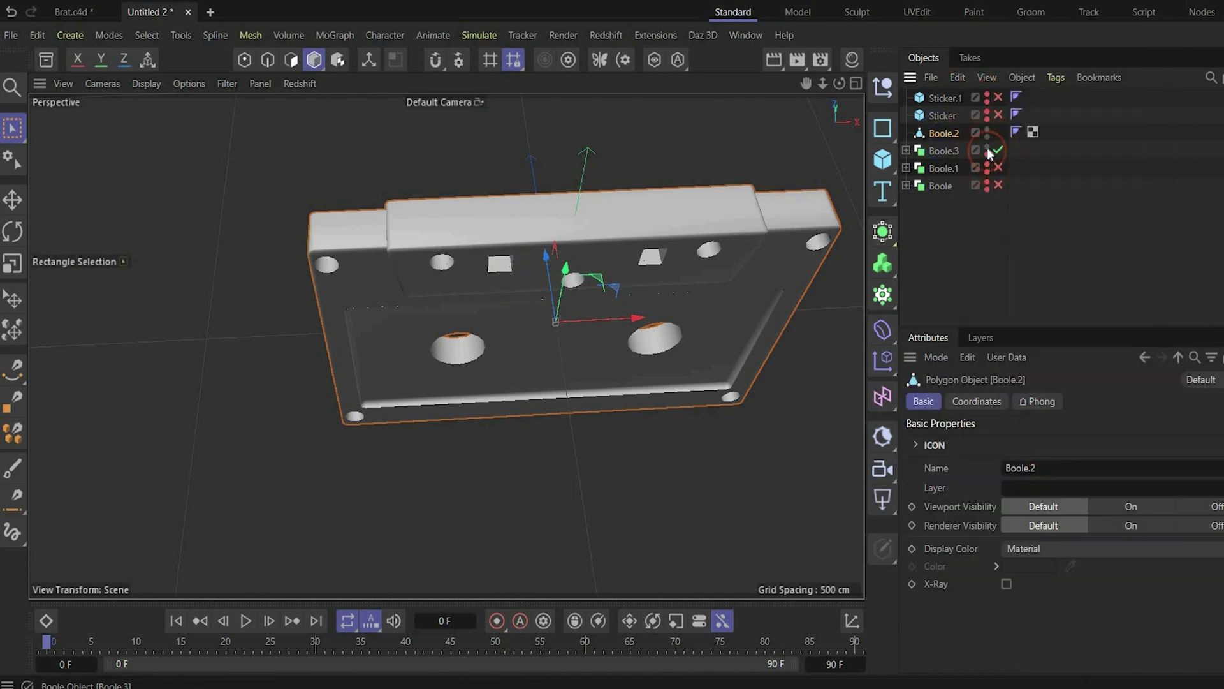
Step: Disable Boole.3 and rename the new connected mesh Casette
click(998, 150)
click(945, 135)
double_click(946, 132)
text(M)
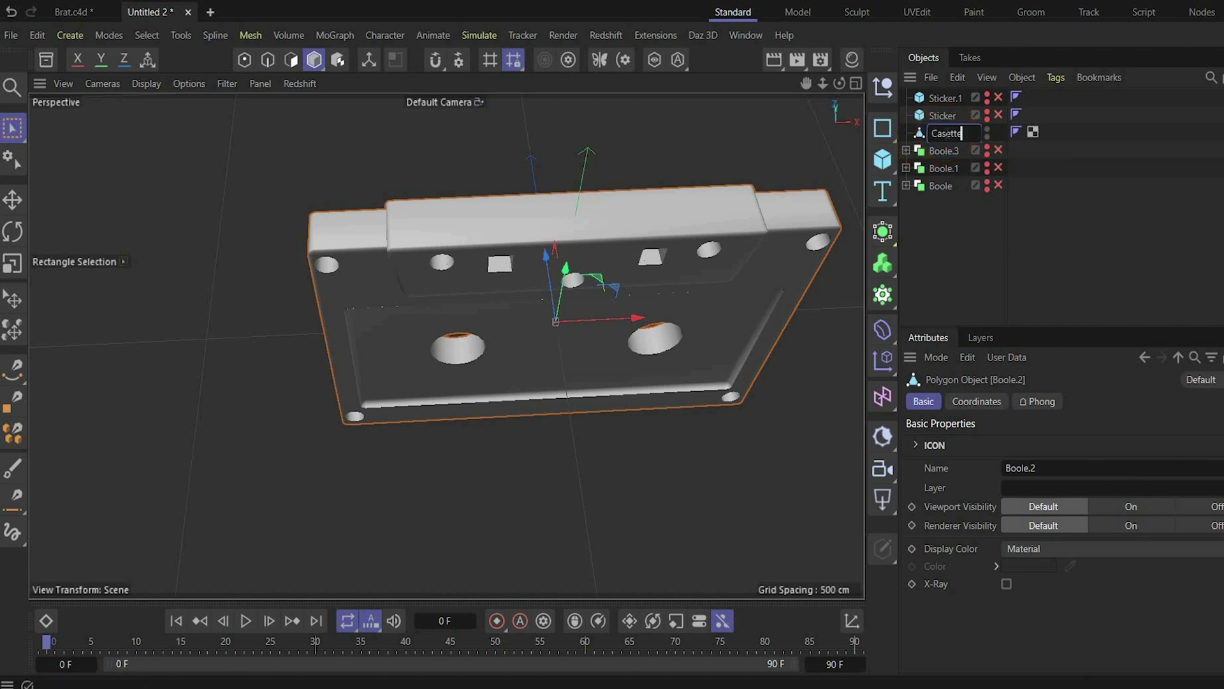
key(Return)
Step: Display the Casette mesh in Gouraud Shading (Lines) and frame the trapezoid's outer edge
alt+drag(362, 362, 801, 98)
alt+middle_drag(445, 345, 331, 365)
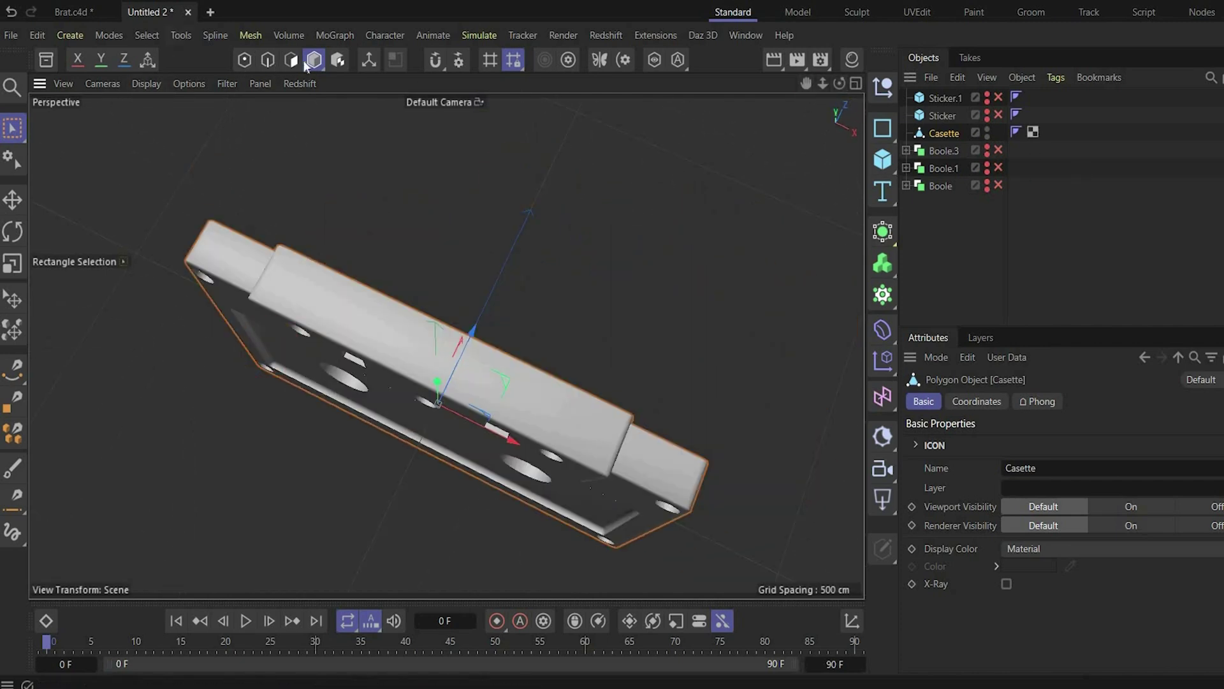
click(151, 85)
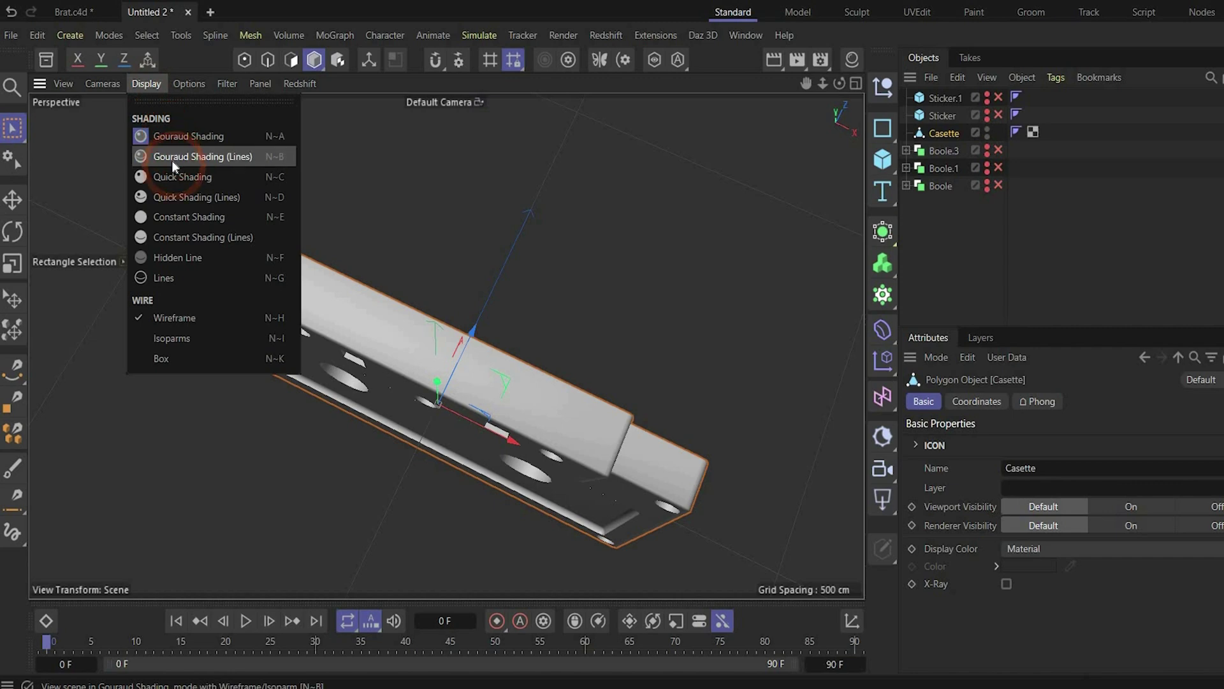
click(172, 161)
scroll(354, 271, up, 3)
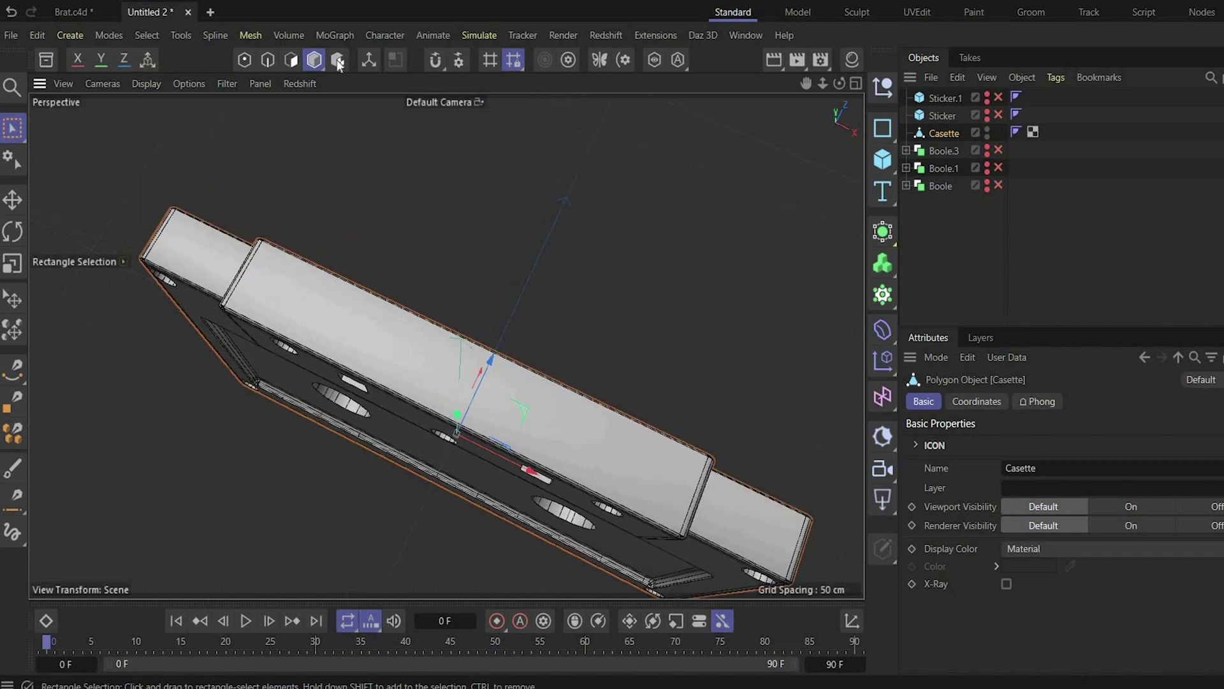
Step: In polygon mode, select the long narrow face on the trapezoid's outer edge and move it along its normal
click(291, 62)
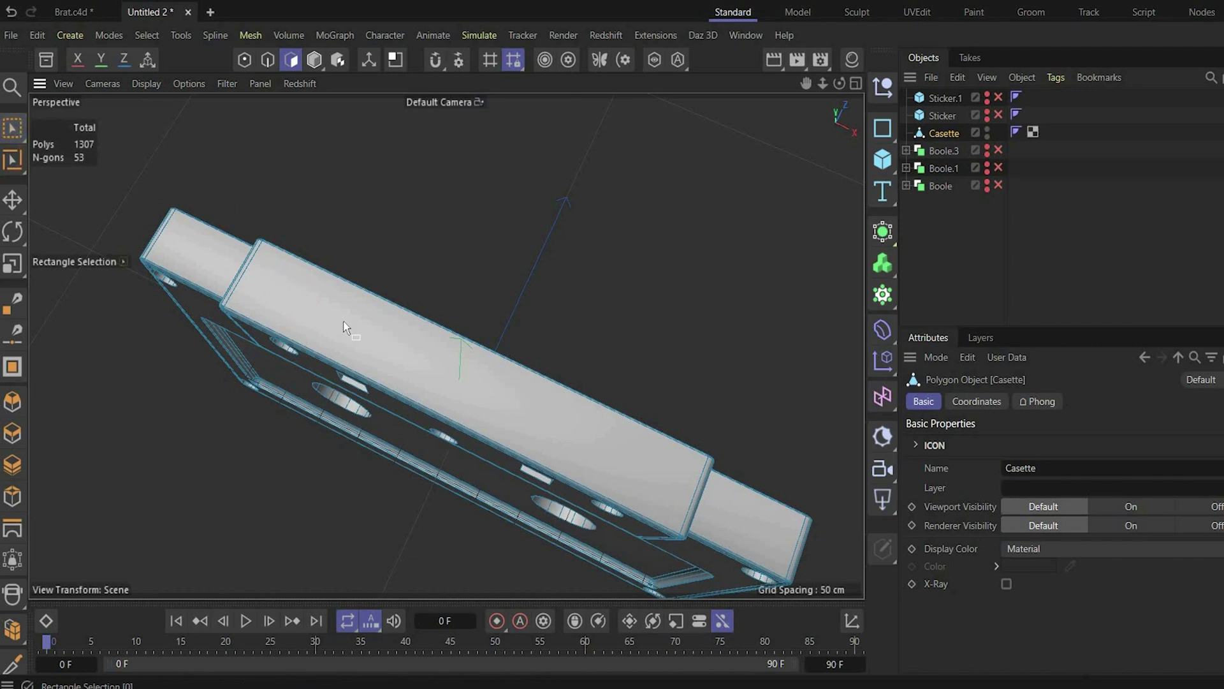
click(12, 127)
click(12, 199)
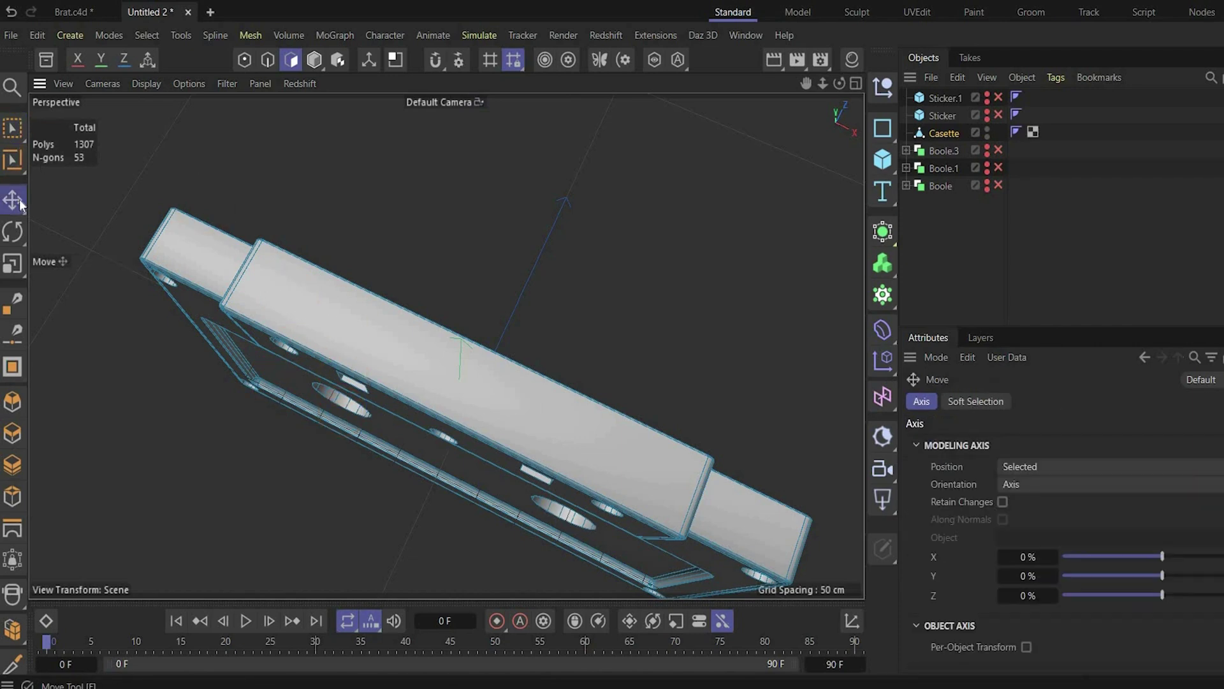
click(320, 317)
alt+drag(418, 295, 473, 314)
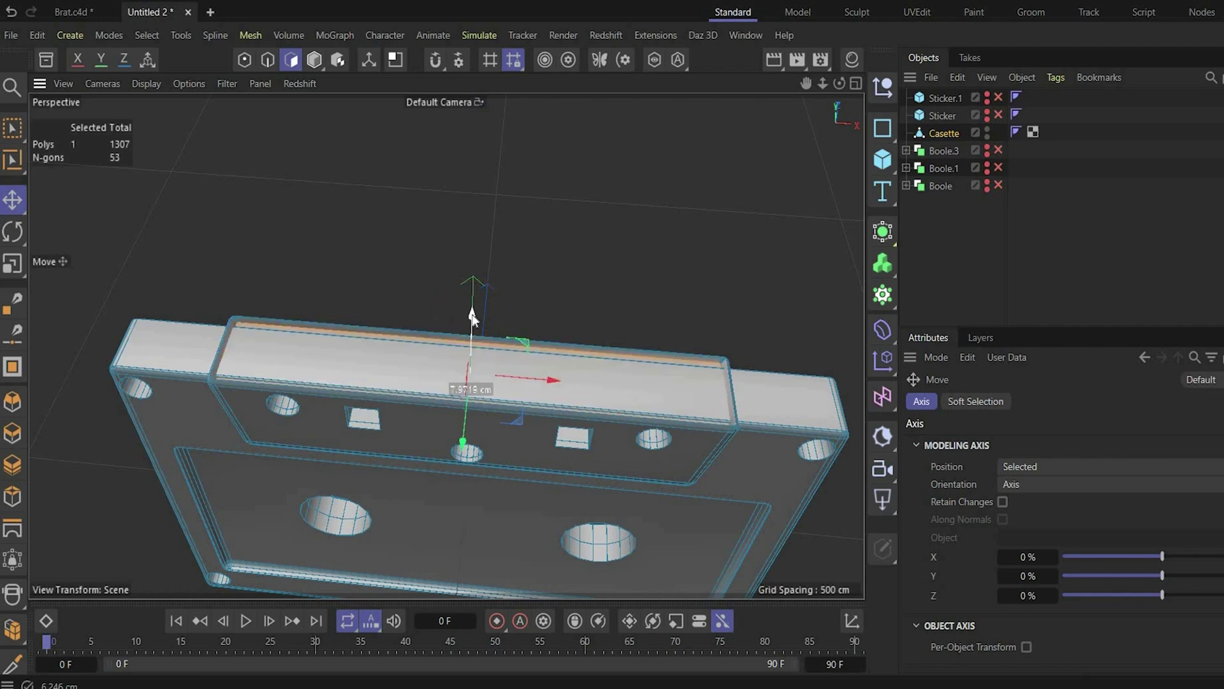
drag(839, 83, 316, 312)
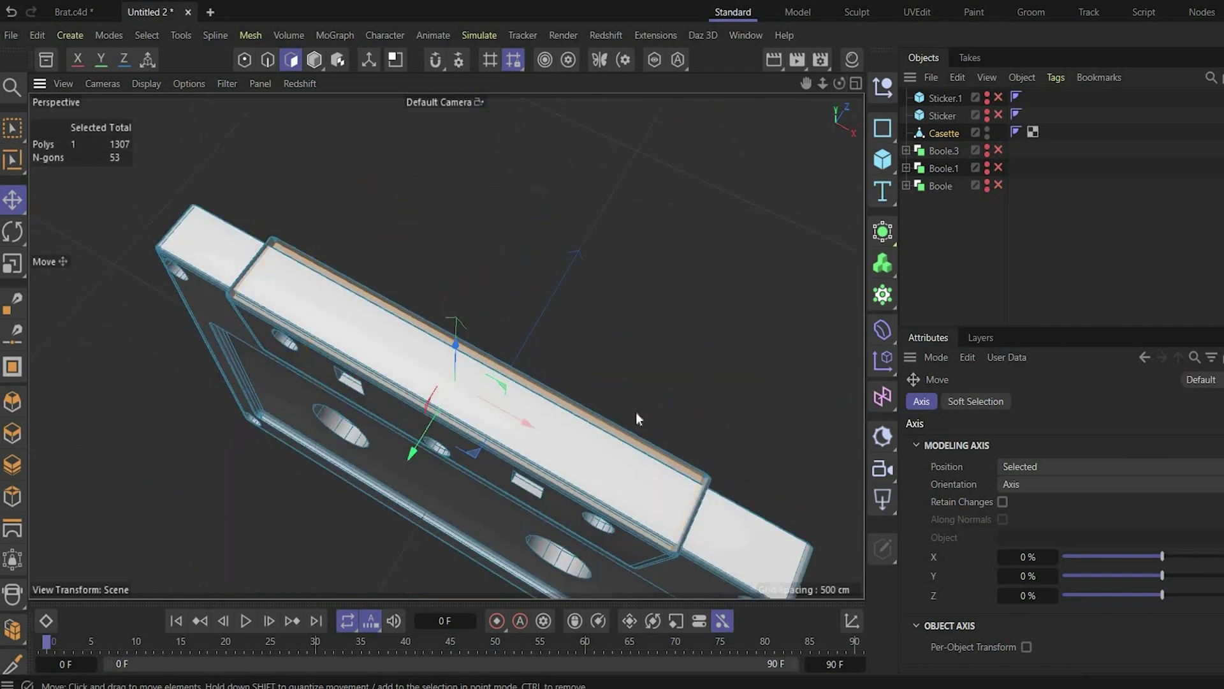
Step: Select the long face on the trapezoid's outer edge and scale it down
click(365, 346)
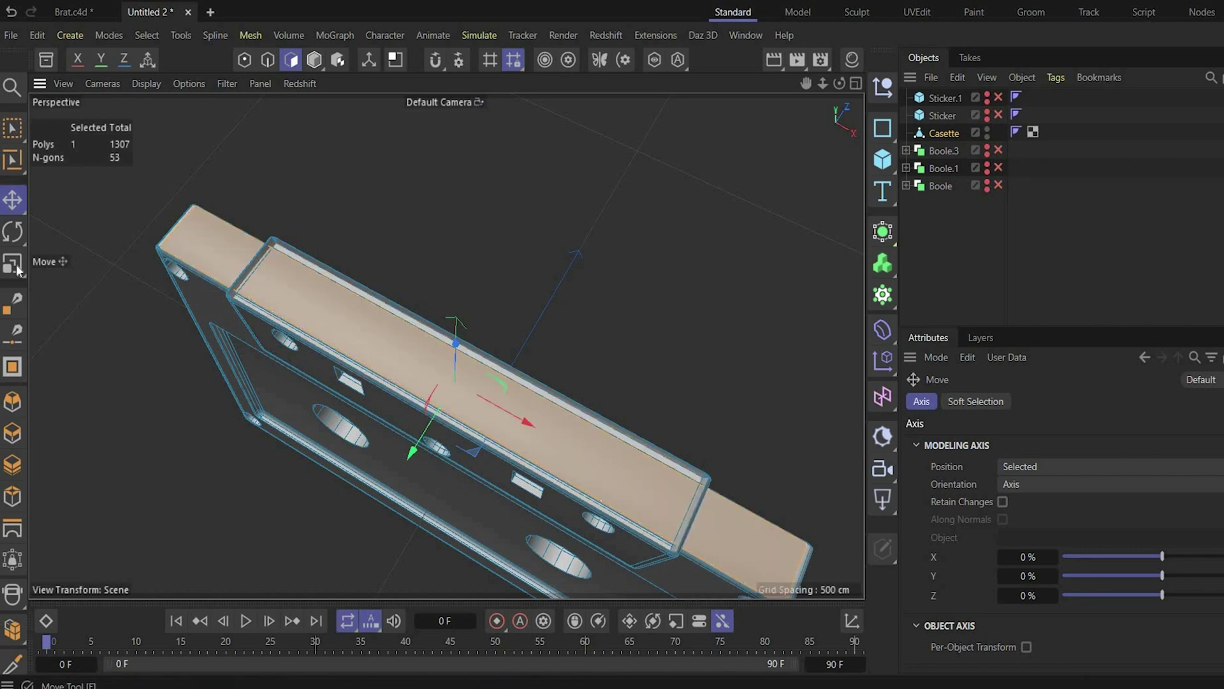
key(t)
drag(443, 372, 499, 428)
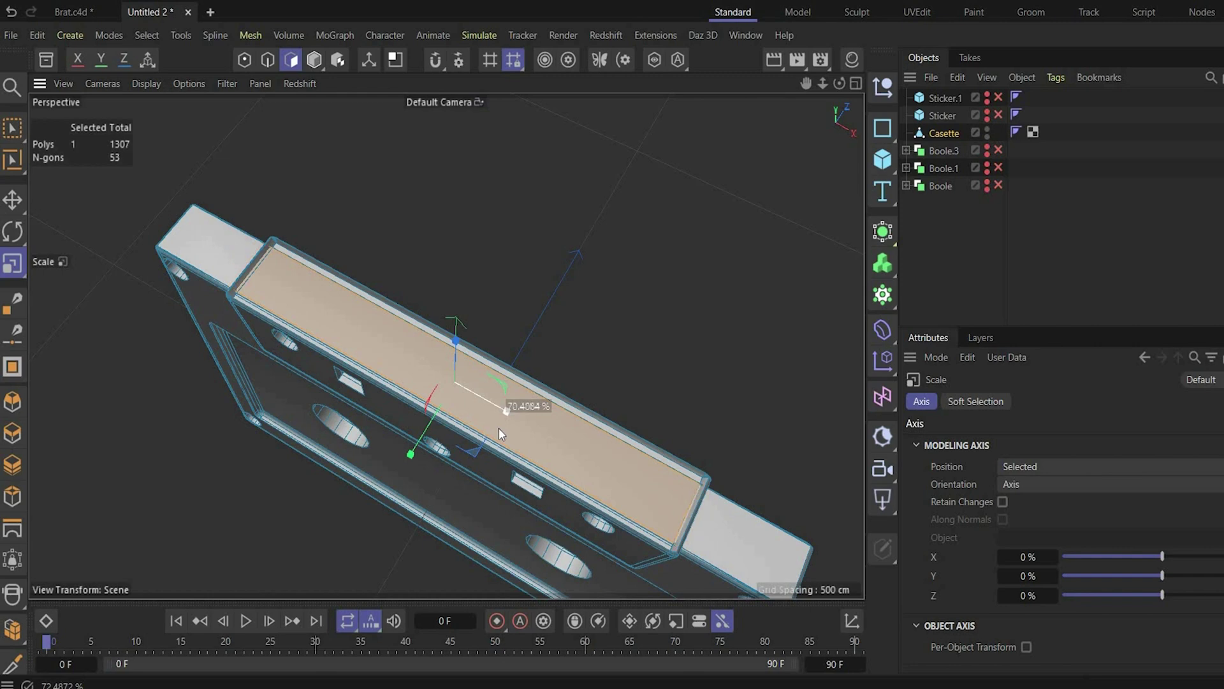
Step: Split the selected outer-edge face off the cassette as a separate object and rename it Tape
right_click(329, 297)
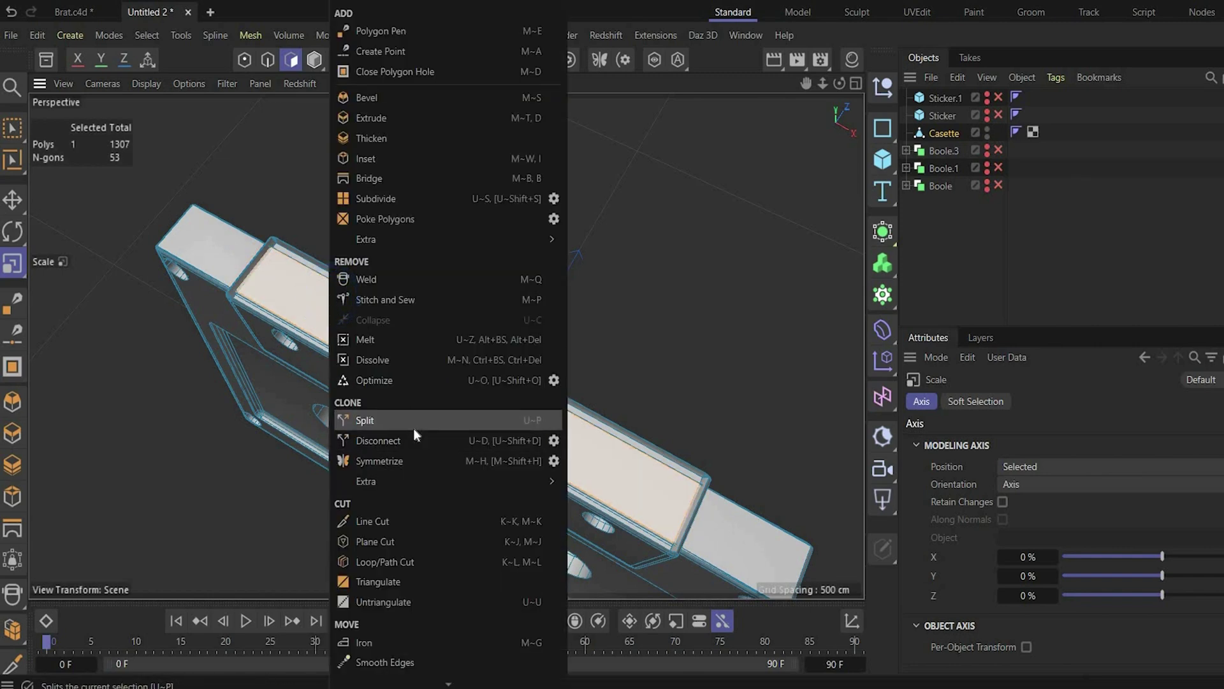
click(414, 422)
click(763, 261)
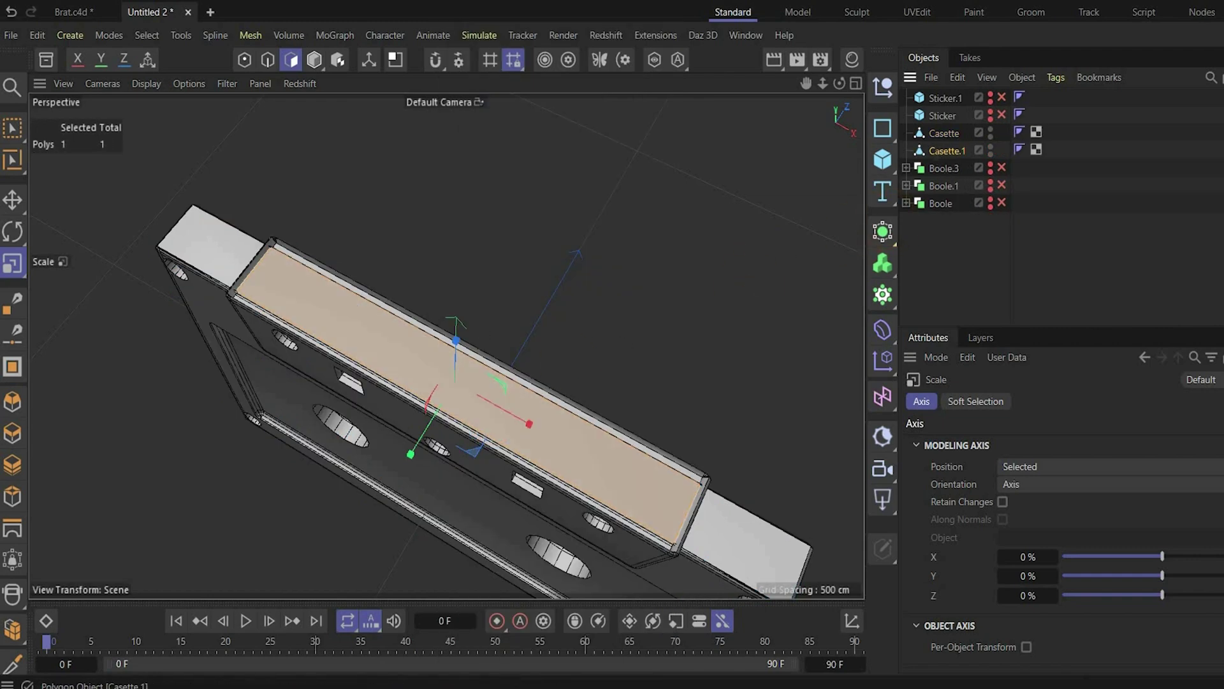
double_click(938, 153)
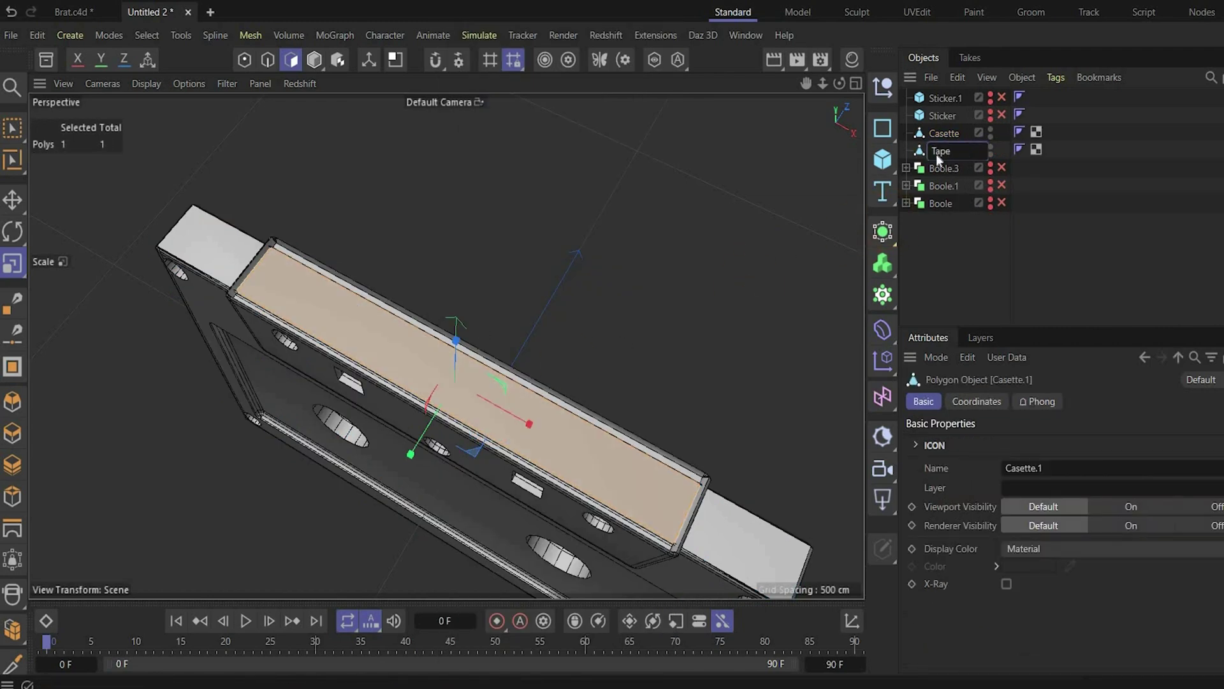
key(Return)
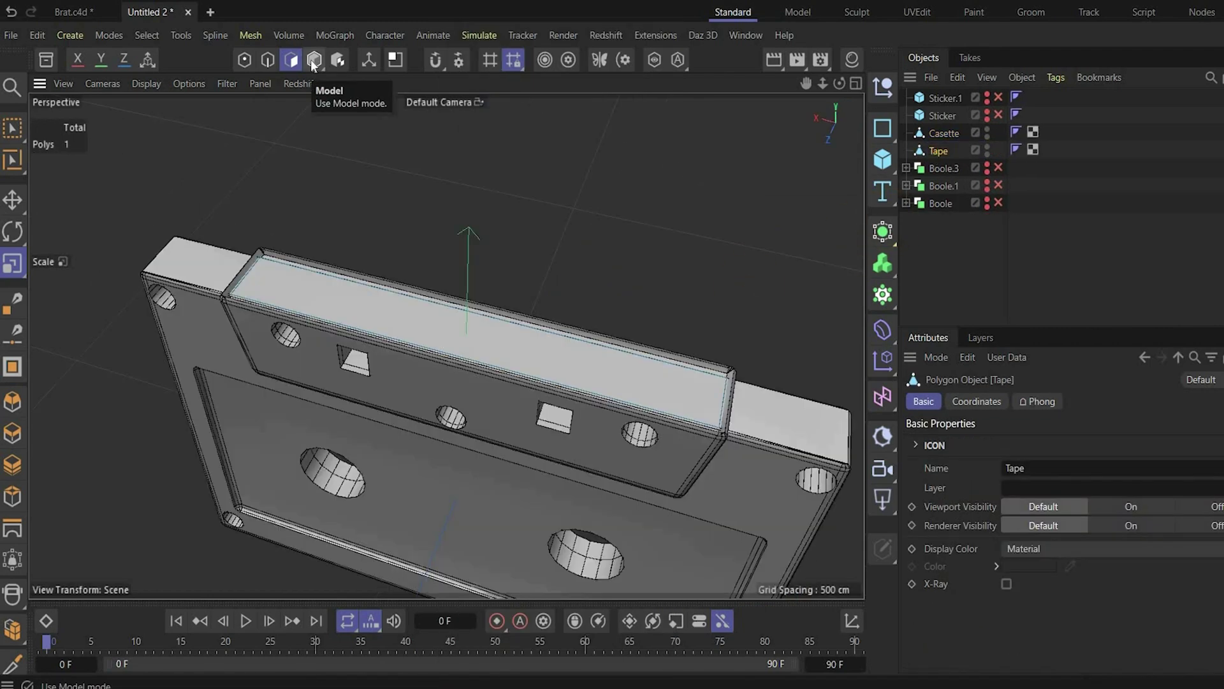
Step: Return to Model mode and display the scene in Gouraud Shading without lines
click(314, 60)
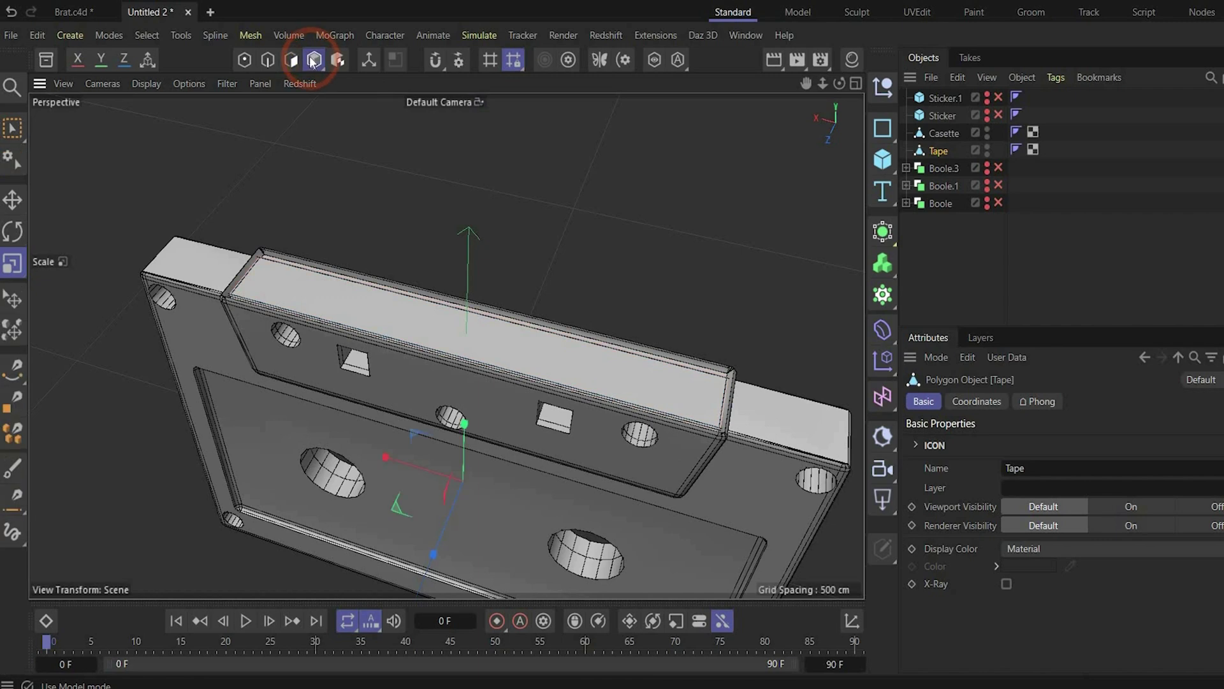
click(147, 84)
click(163, 135)
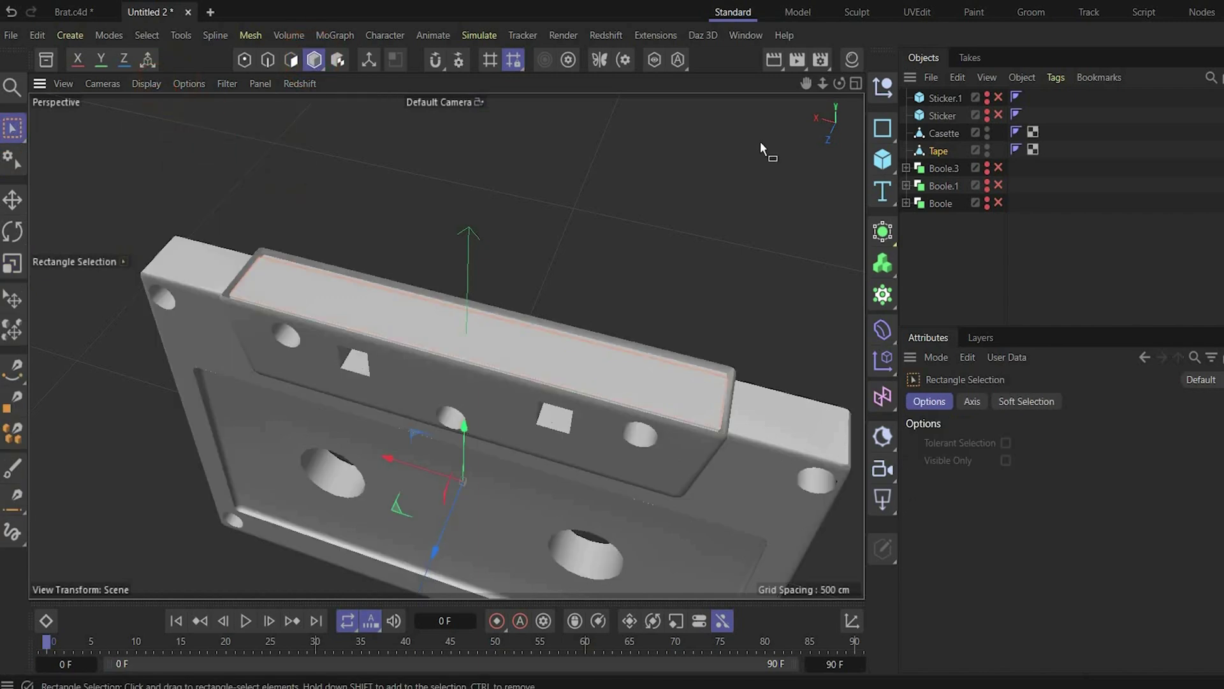
Step: View the whole cassette face-on and save the scene as Safe.c4d
mouse_move(840, 84)
mouse_down()
mouse_move(823, 96)
mouse_move(792, 268)
mouse_up()
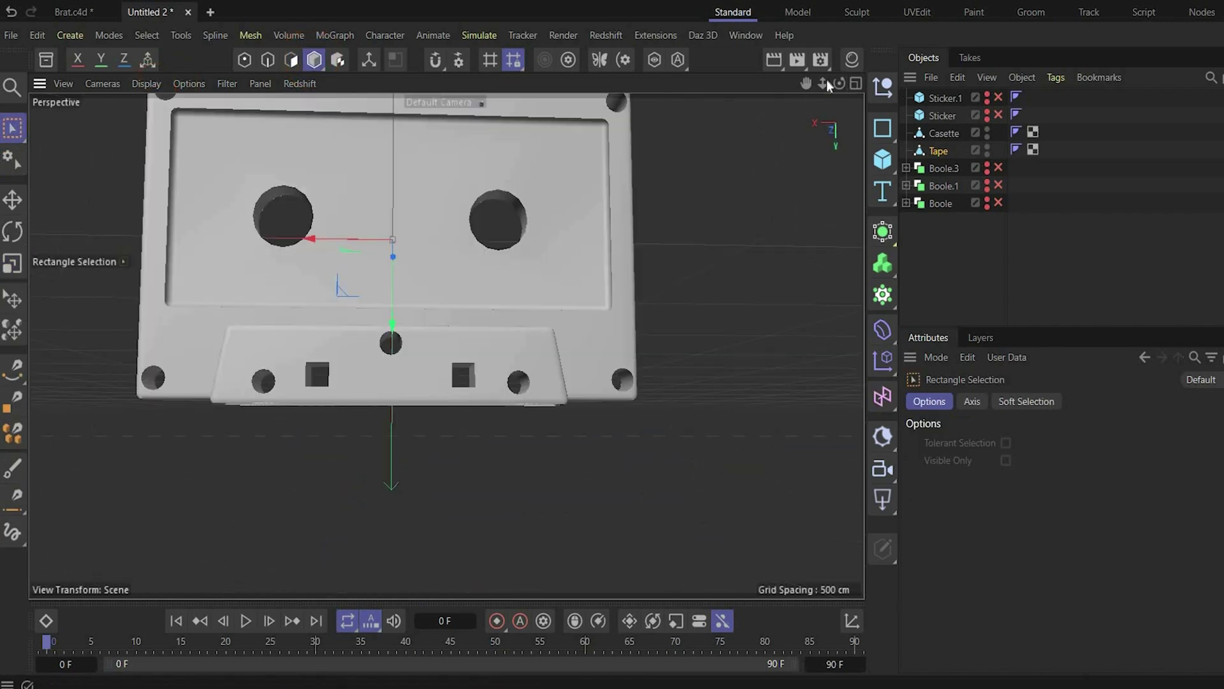
drag(806, 83, 841, 165)
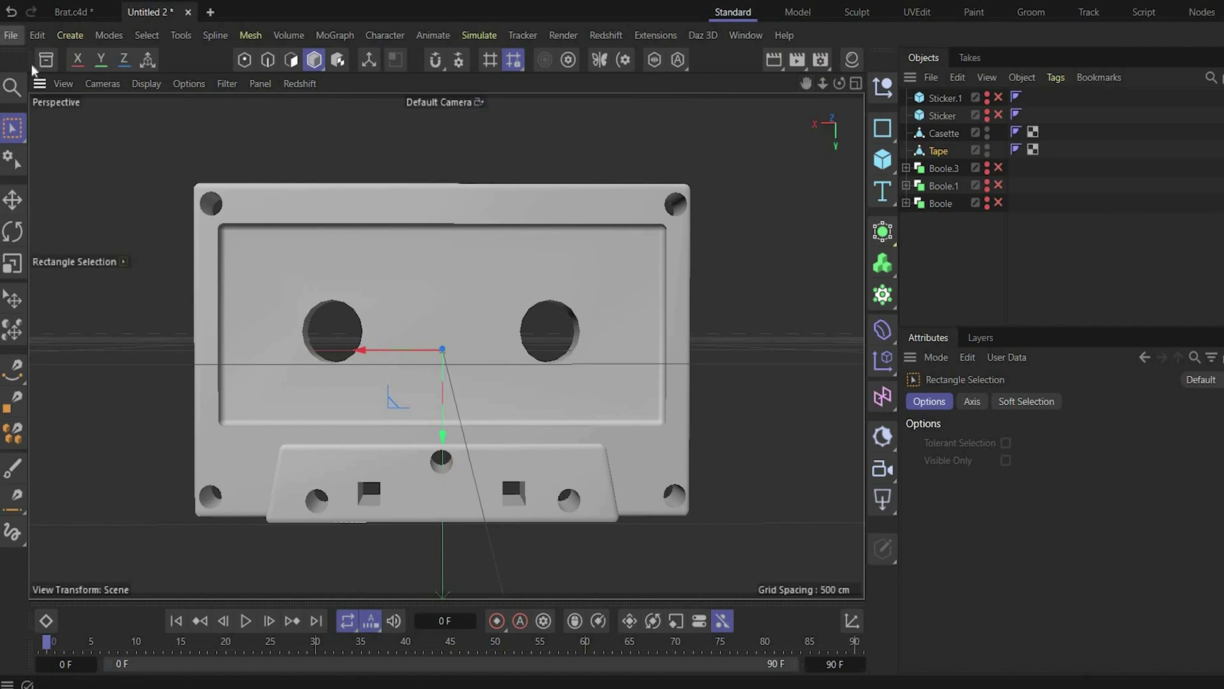
click(11, 35)
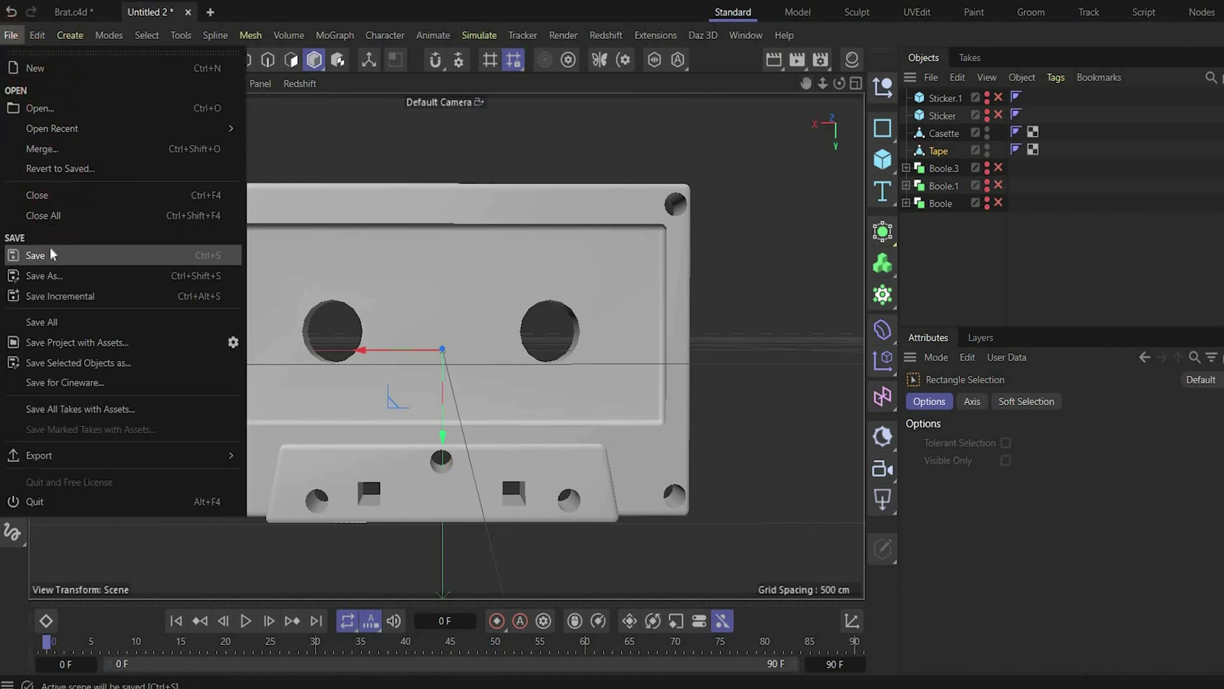
click(51, 254)
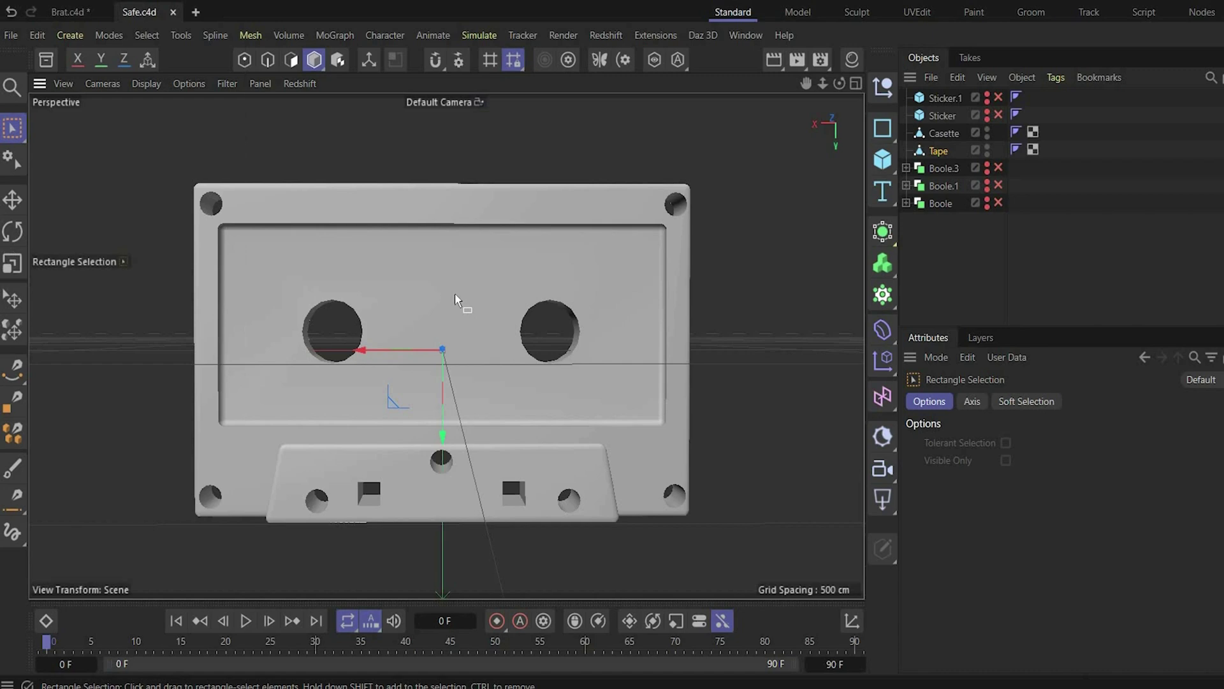
Step: Reorder the object hierarchy so that Casette and Tape sit above the two sticker objects
scroll(456, 300, down, 1)
drag(955, 132, 940, 91)
click(947, 153)
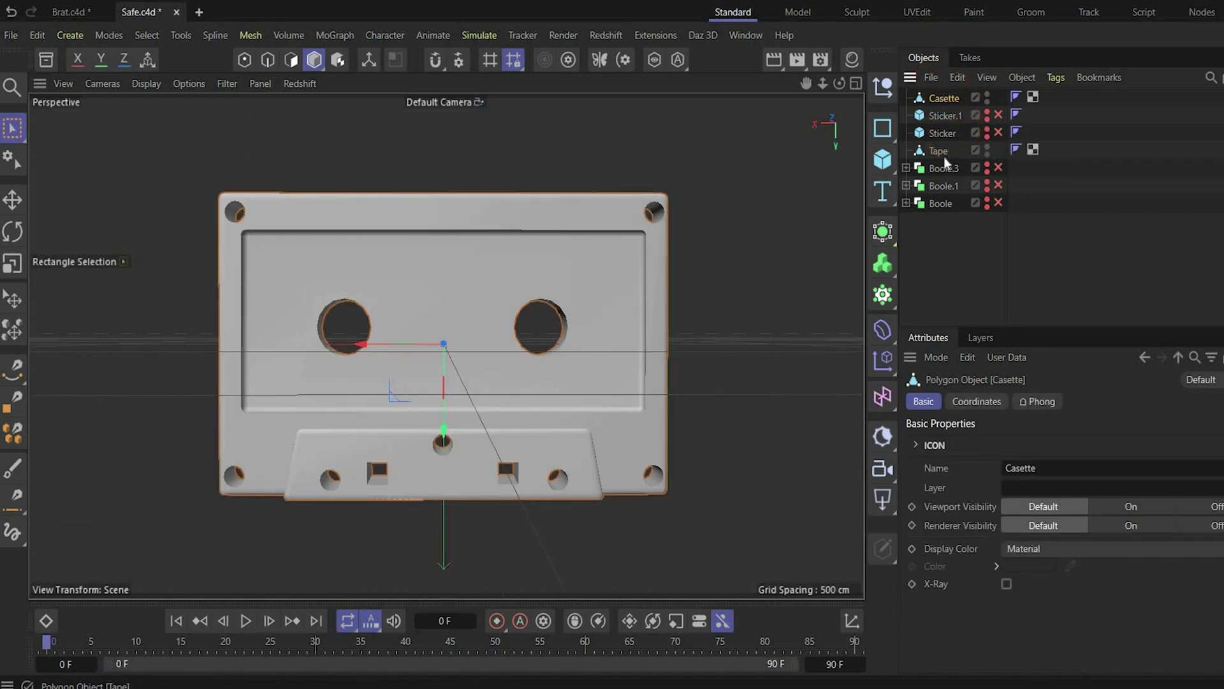
Step: Add a Volume Mesher containing a Volume Builder and nest the Casette mesh inside the builder
click(885, 271)
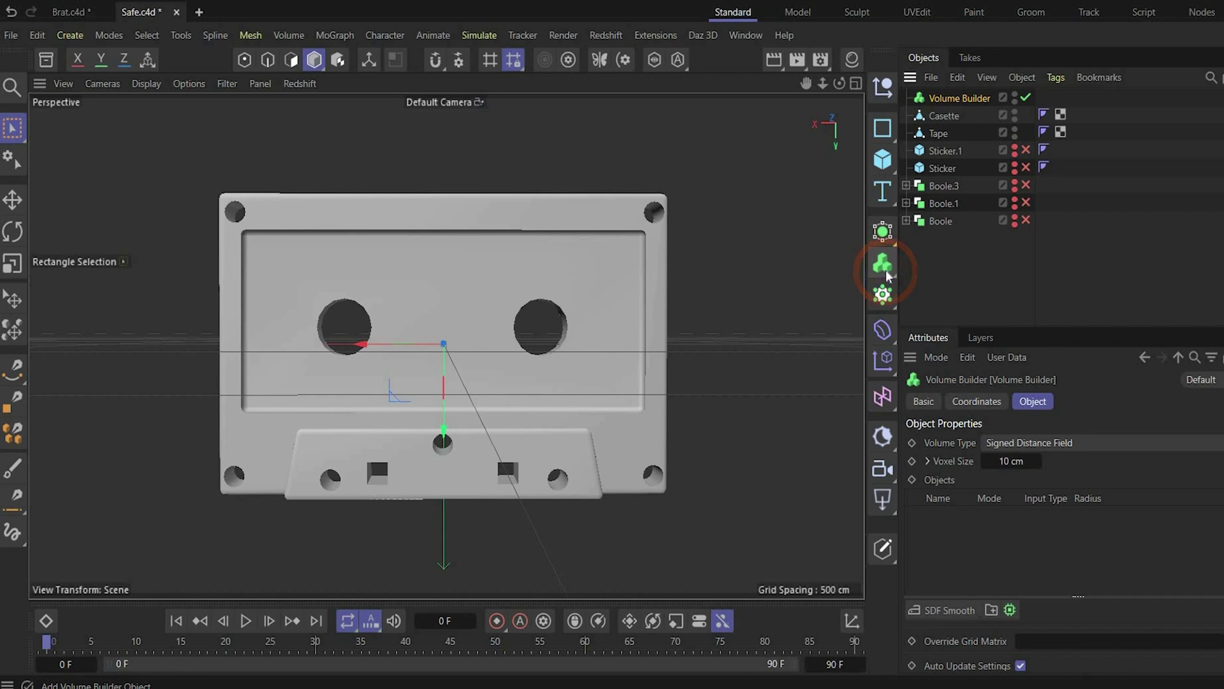
drag(886, 271, 926, 320)
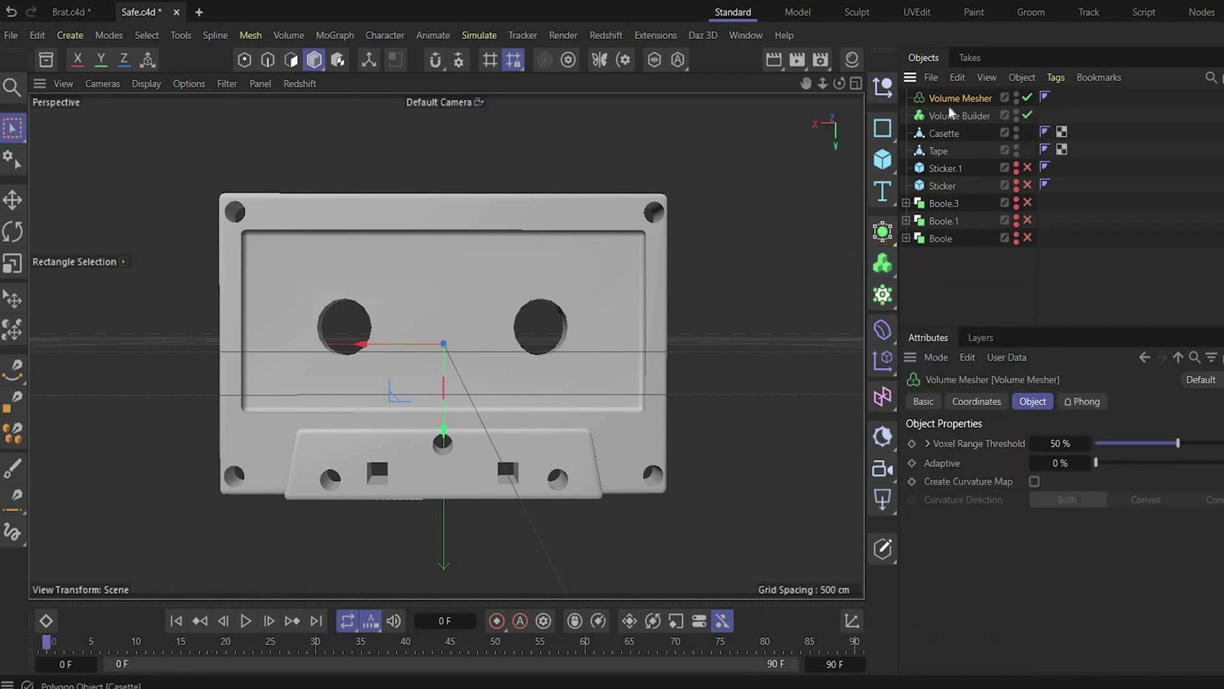
click(963, 115)
drag(959, 137, 965, 116)
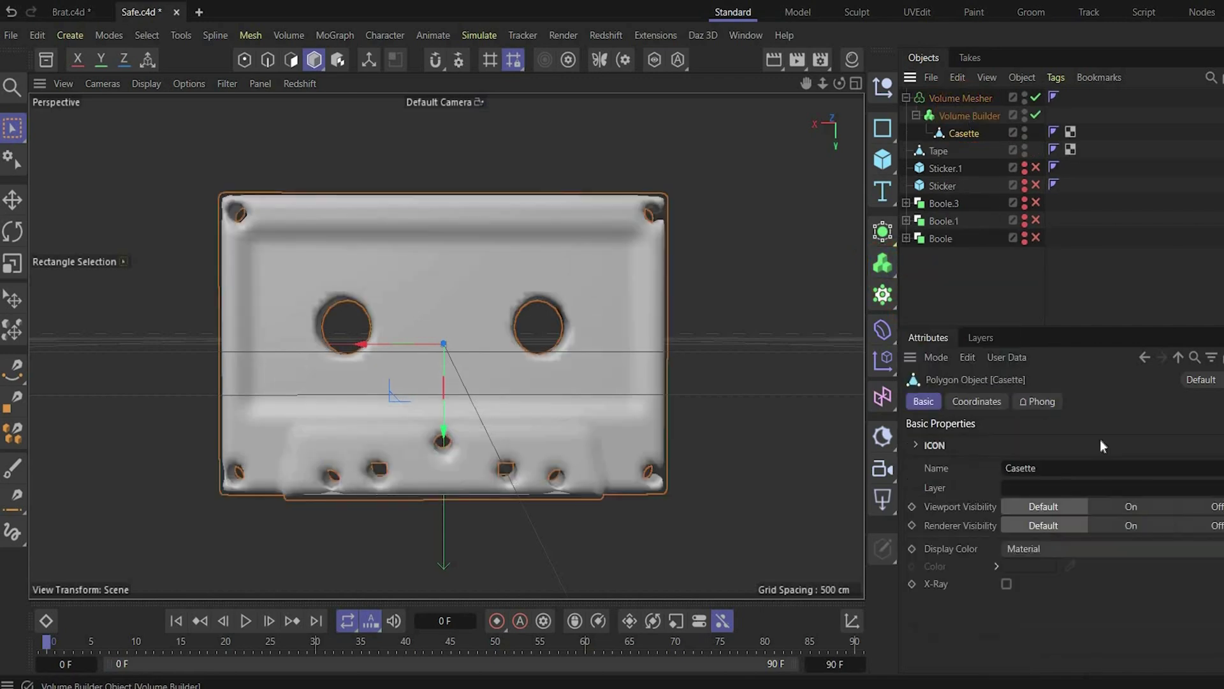
Step: Set the Volume Builder's voxel size to 1 cm
click(966, 116)
click(979, 461)
click(1011, 461)
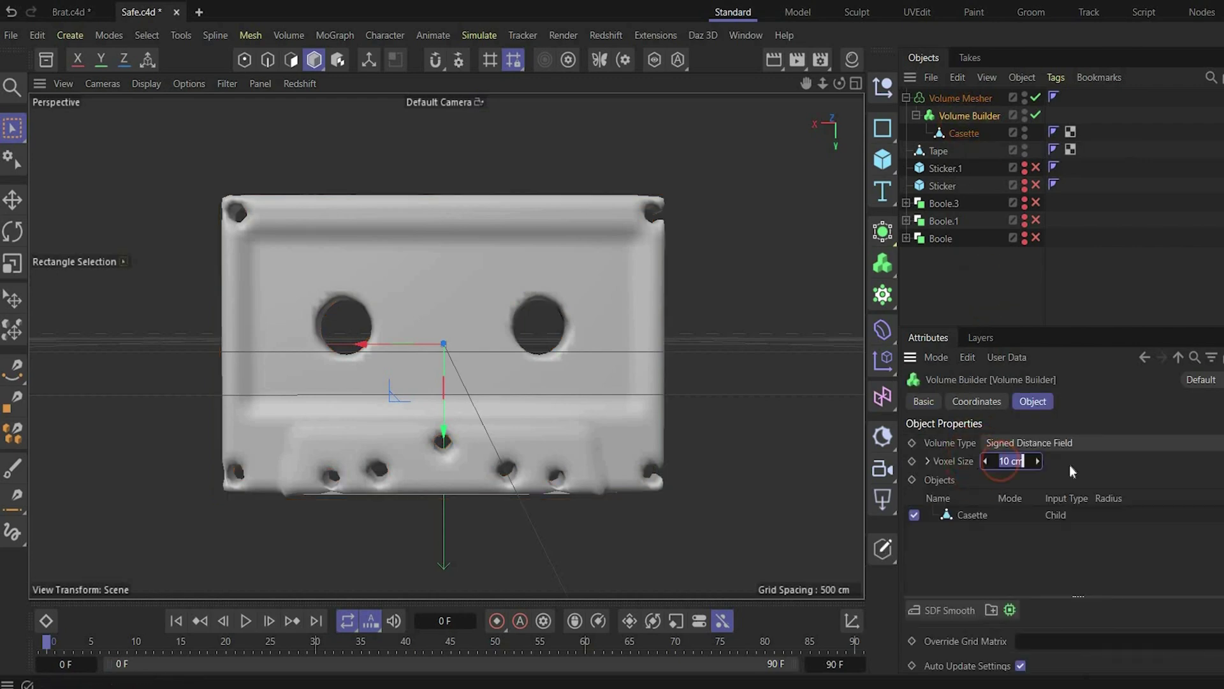
text(1)
key(Return)
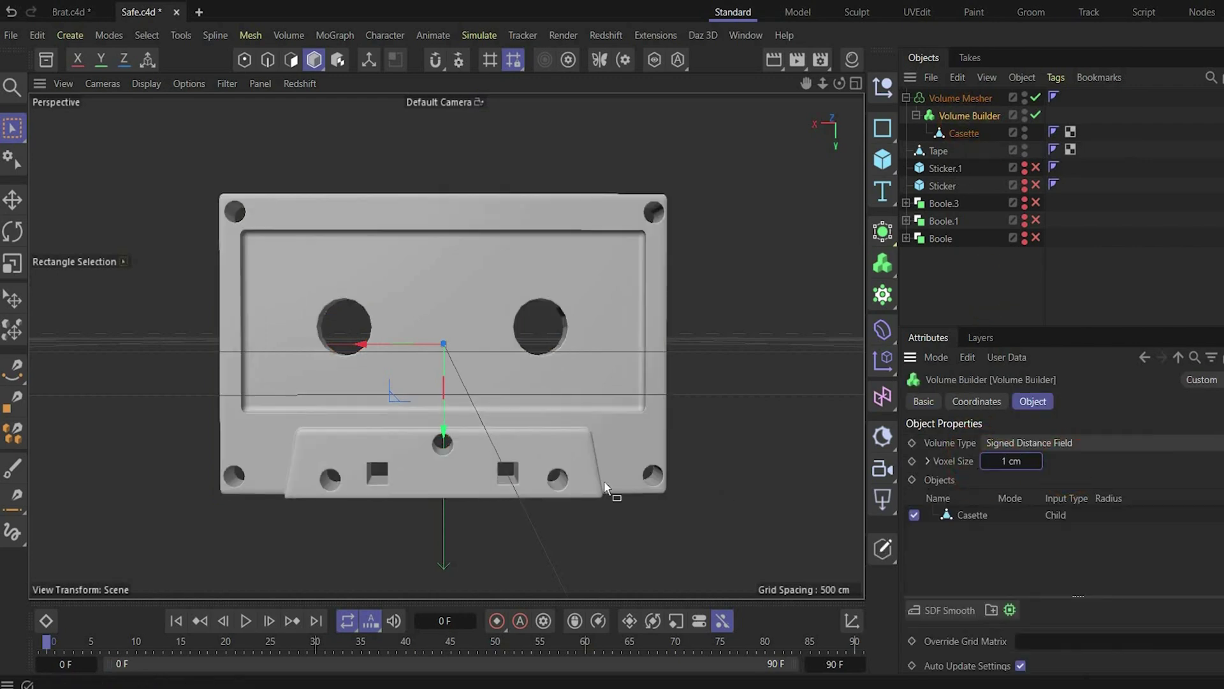
scroll(655, 415, up, 3)
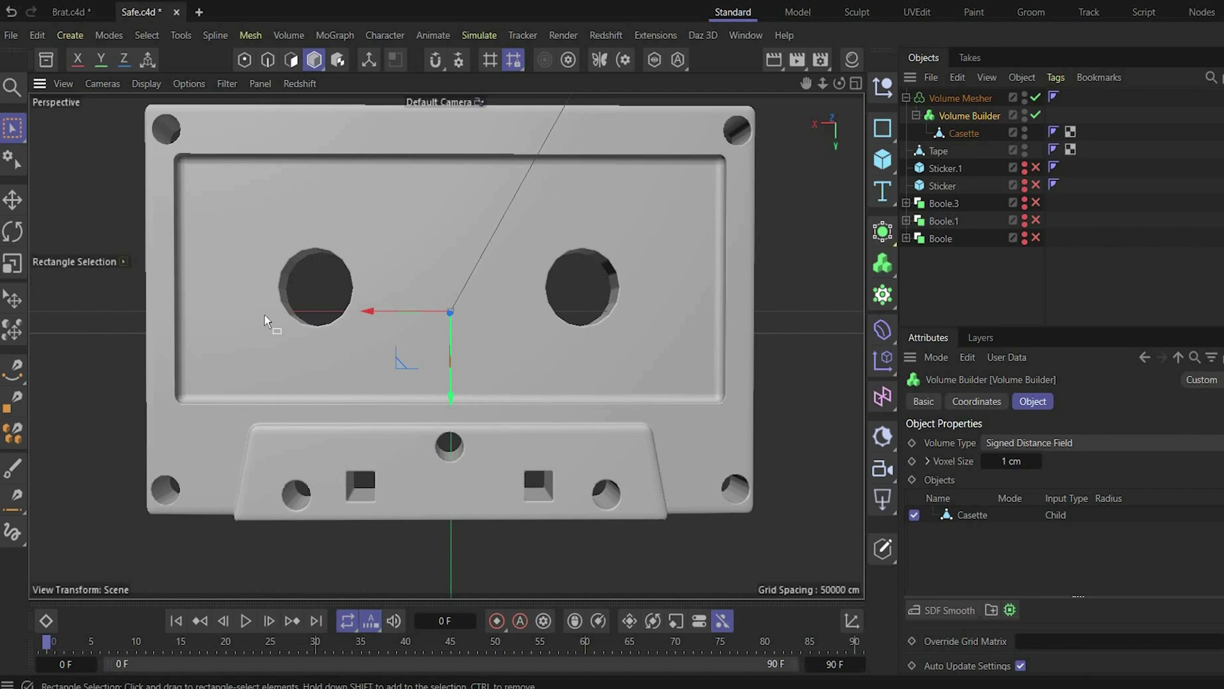
Step: Add an SDF Smooth filter to the Volume Builder and set its strength to 50%
scroll(939, 565, down, 1)
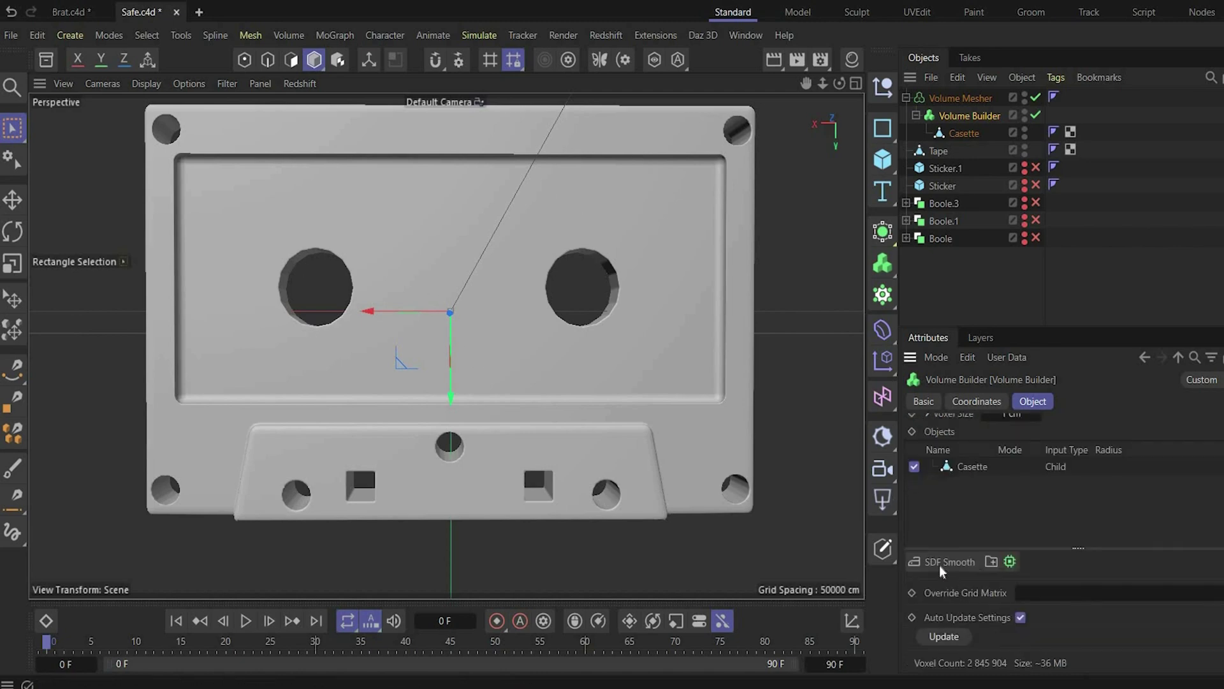
click(939, 563)
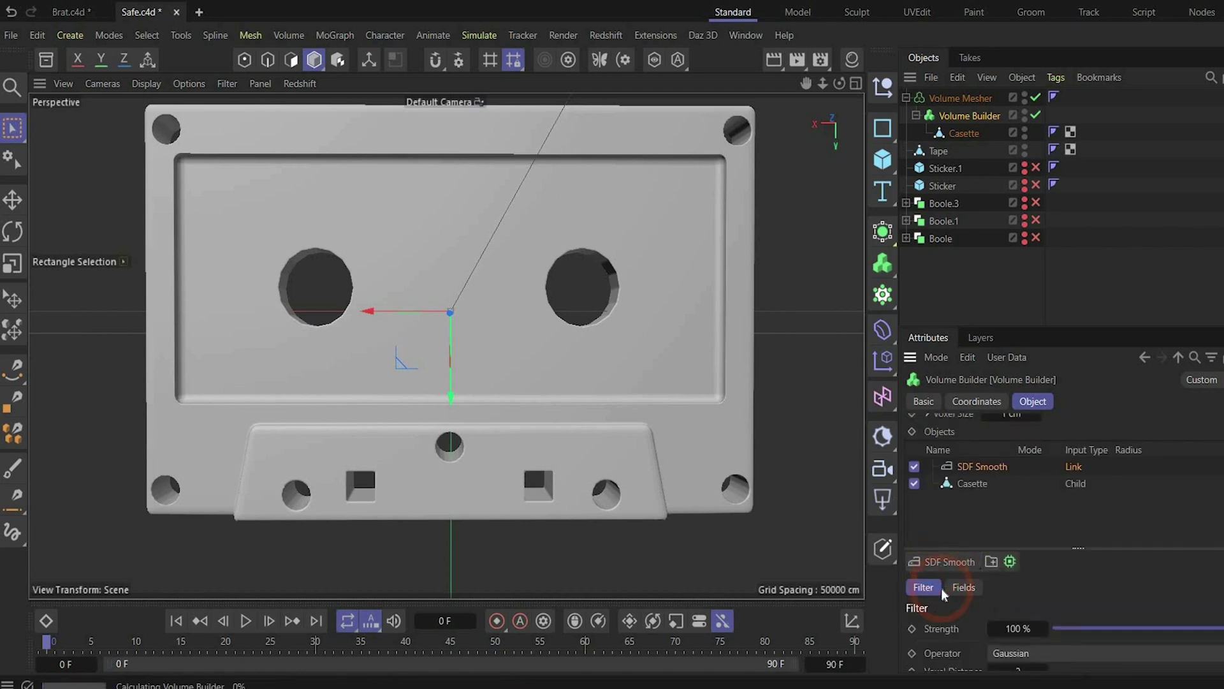
scroll(258, 224, down, 2)
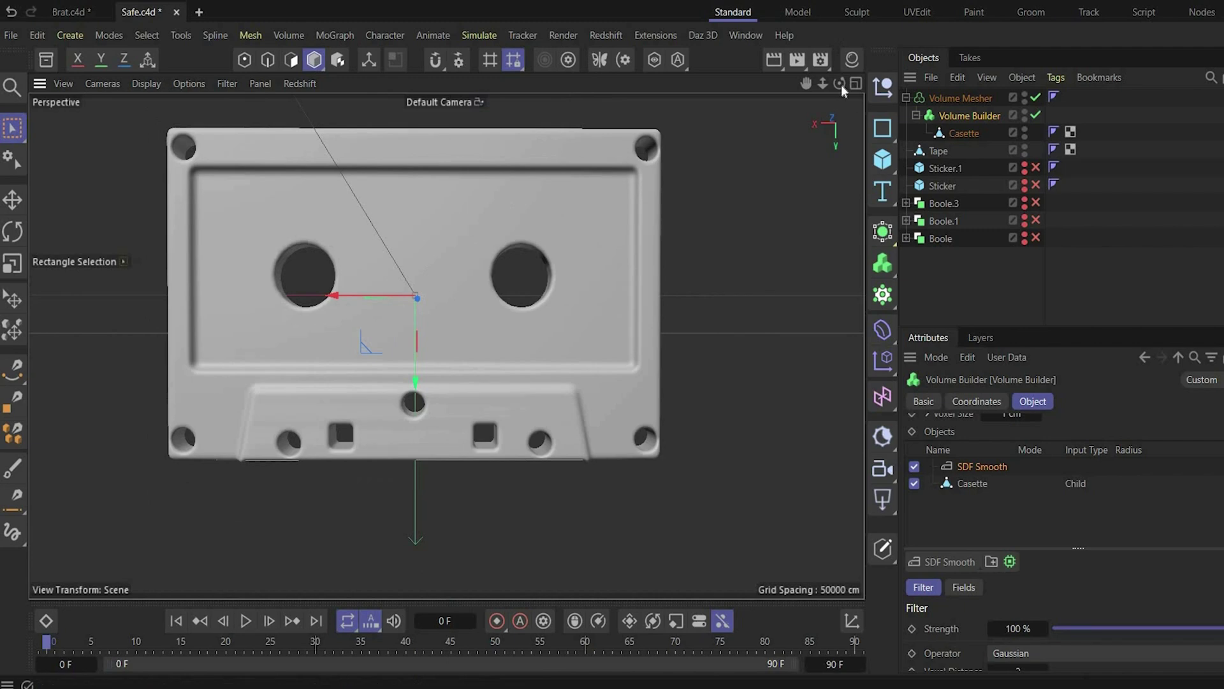
alt+drag(254, 314, 319, 316)
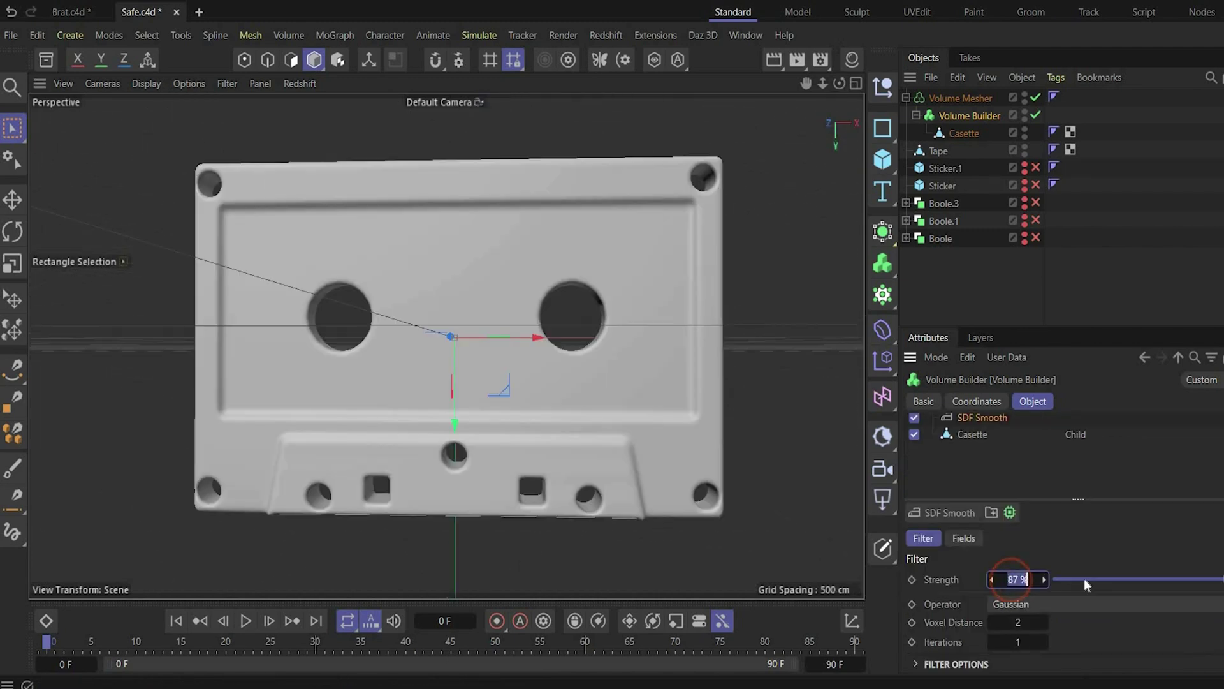
text(50)
key(Return)
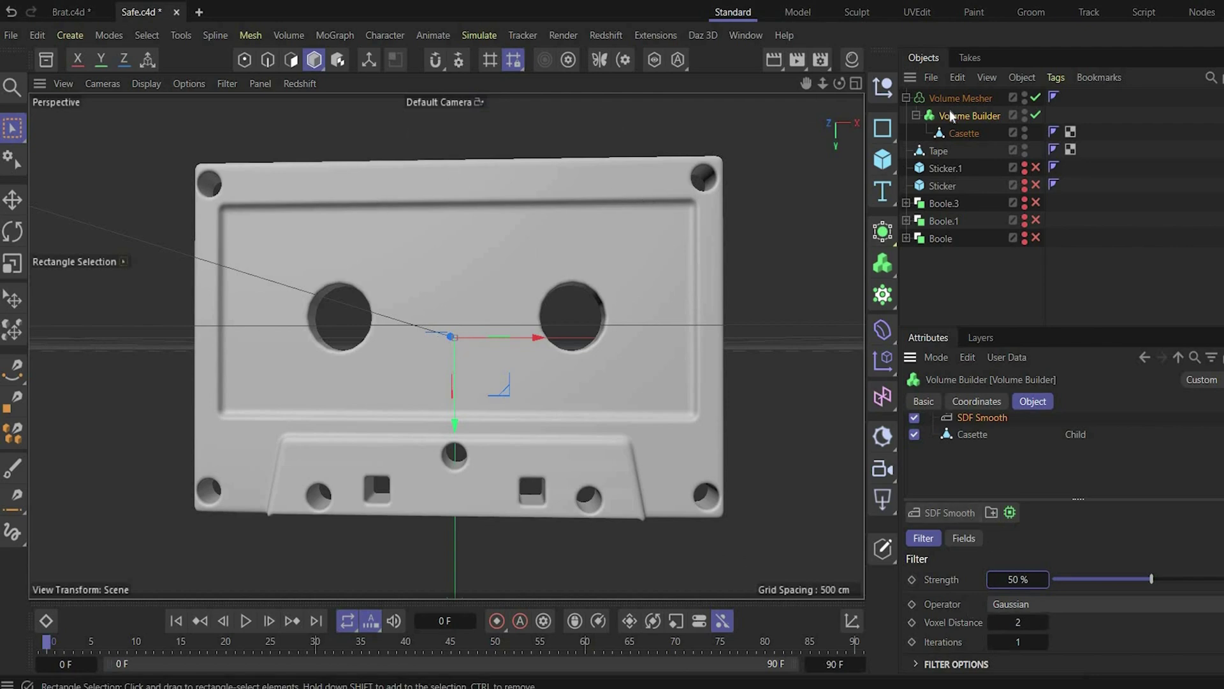
Step: Convert the Volume Mesher hierarchy to a single mesh with Connect Objects + Delete and rename it Main Body
click(906, 98)
right_click(927, 97)
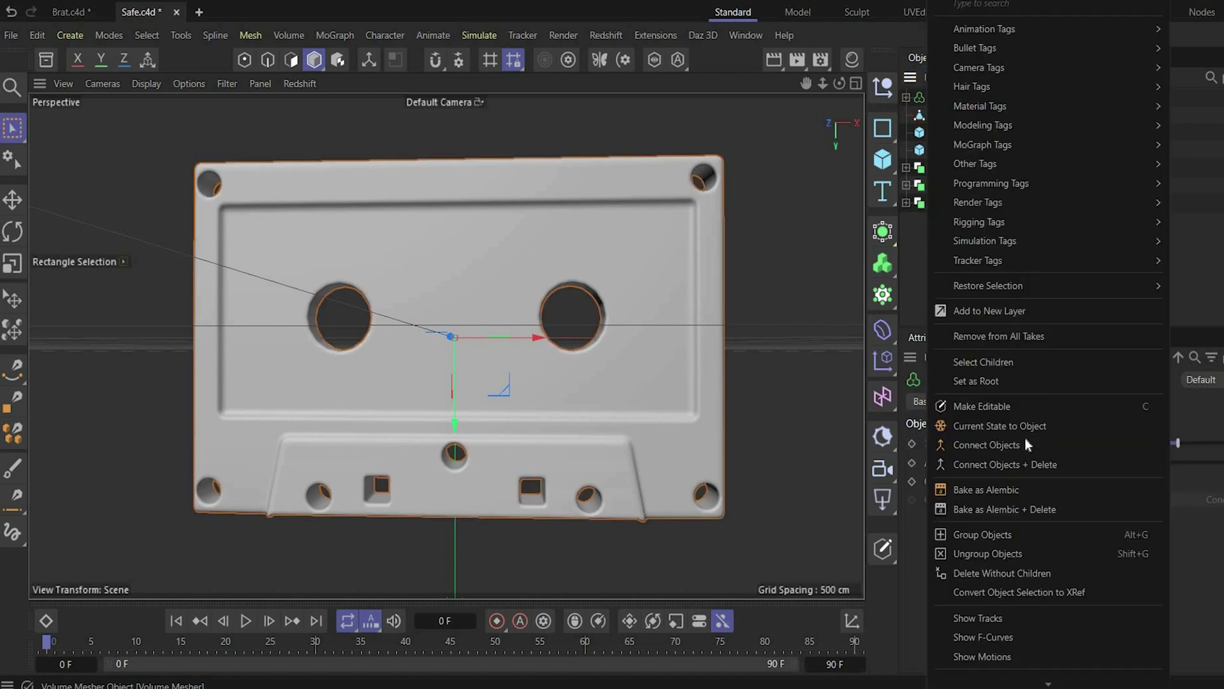
click(1035, 464)
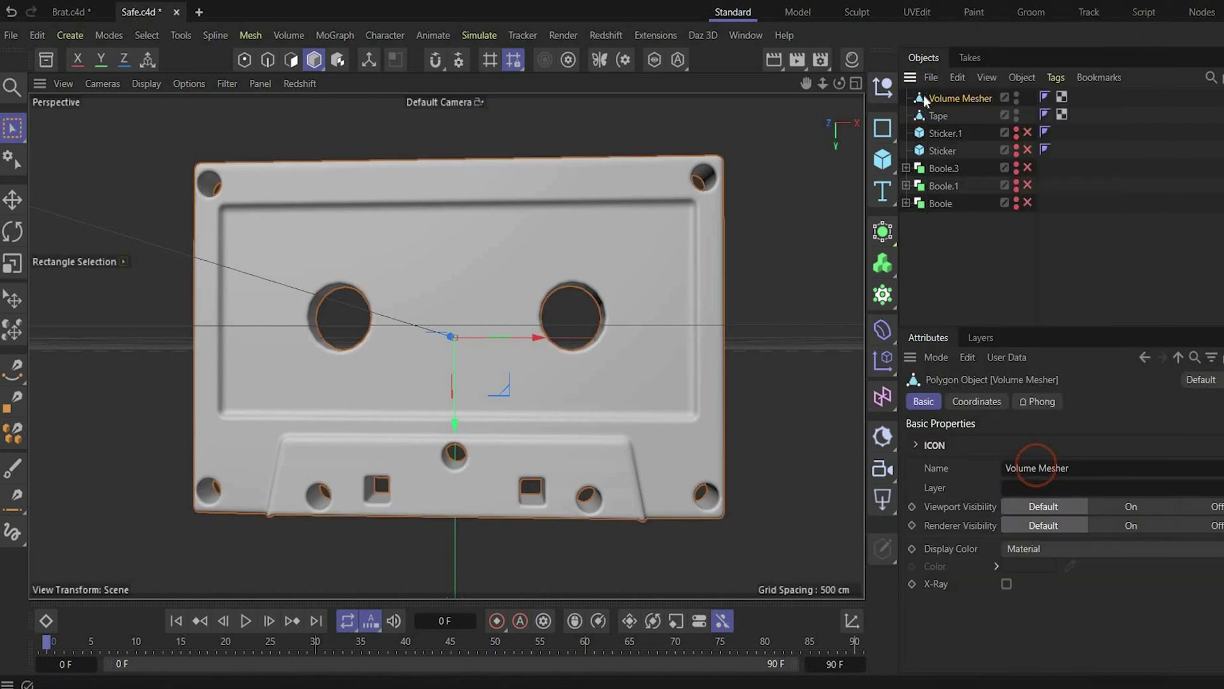
double_click(957, 97)
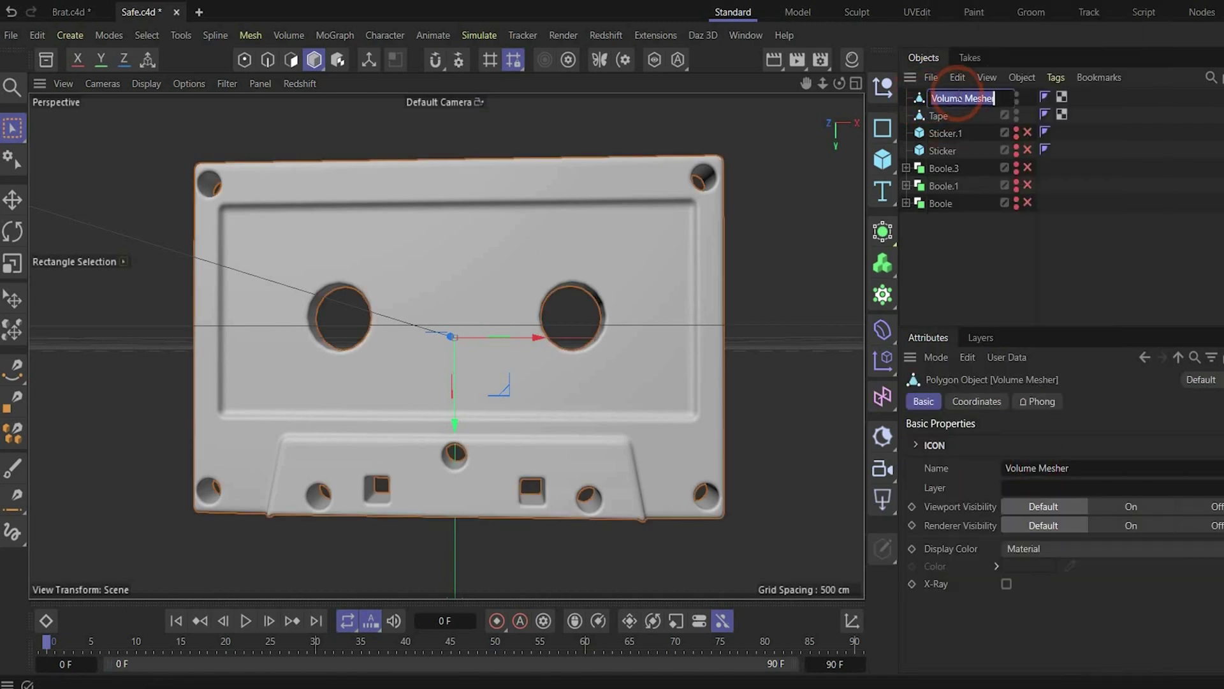
text(Main Body)
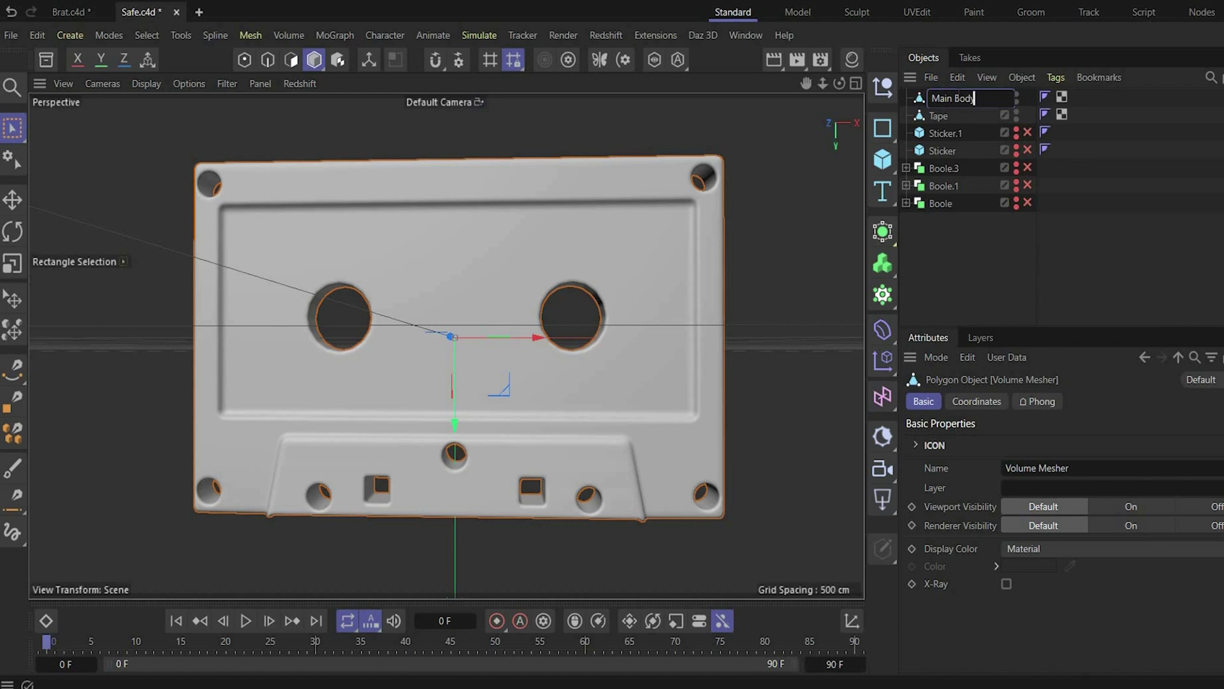
key(Return)
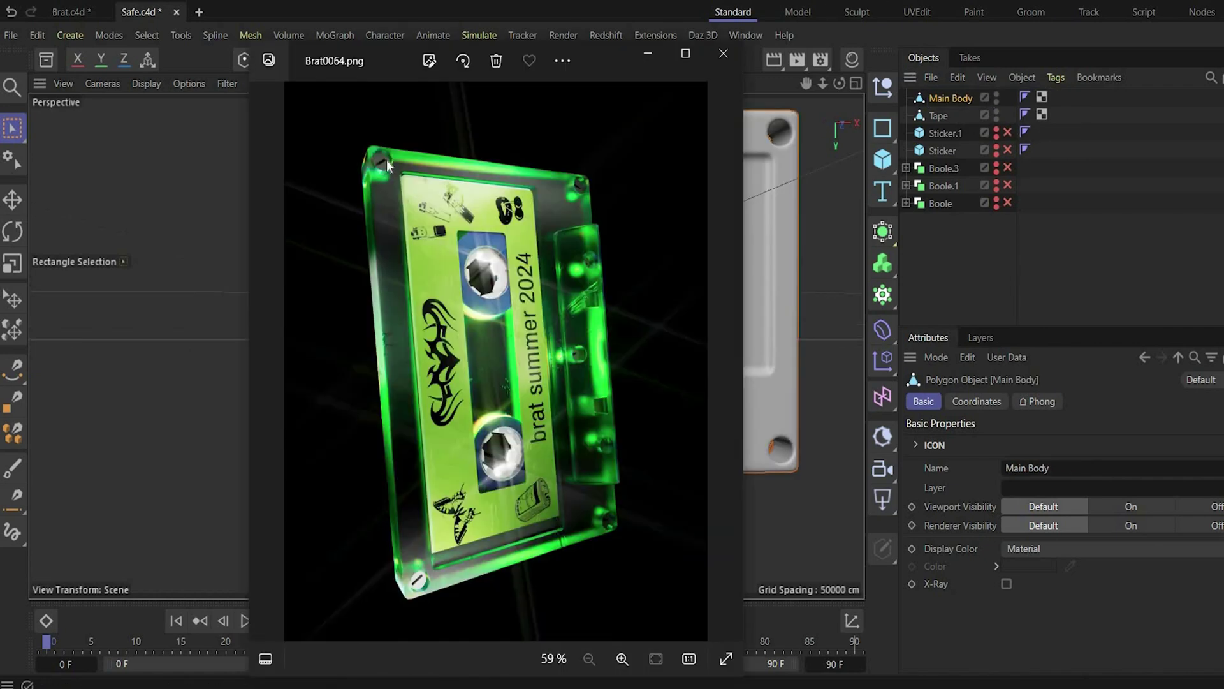
Step: Dismiss the reference render, then copy the corner-hole cylinder Main 1.5 from the Boole hierarchy and paste it as a standalone object
click(646, 57)
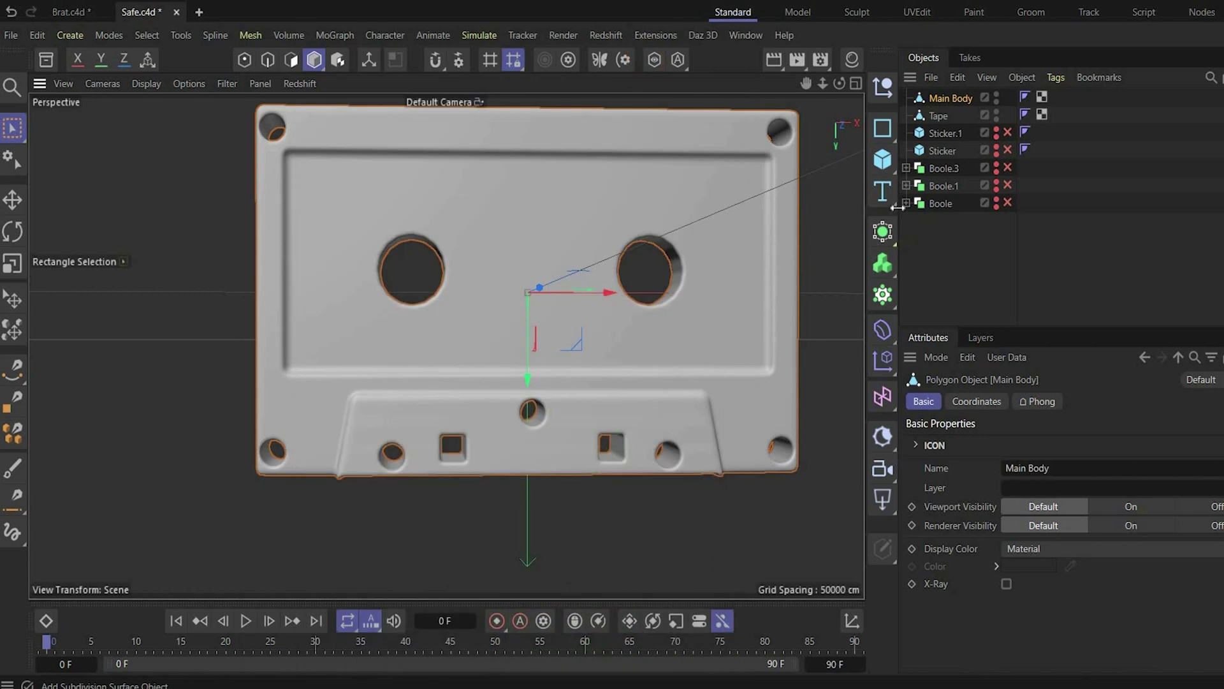
click(905, 204)
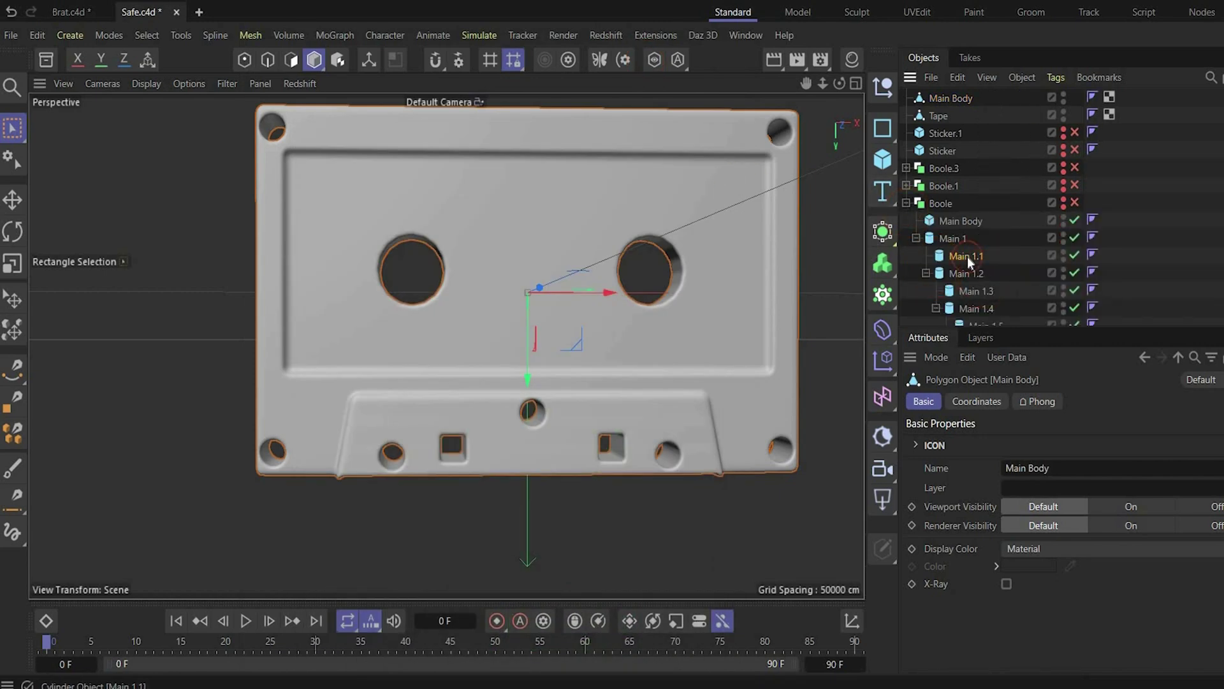
click(966, 256)
scroll(967, 277, down, 3)
click(970, 229)
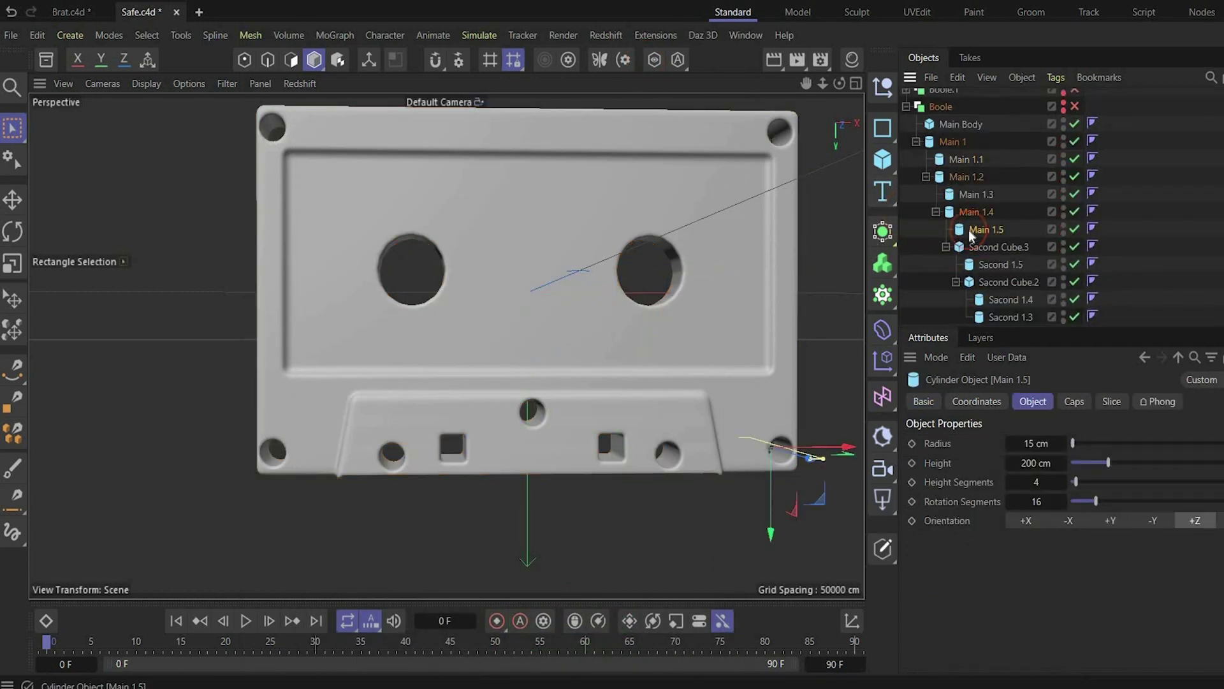
key(ctrl+c)
key(ctrl+v)
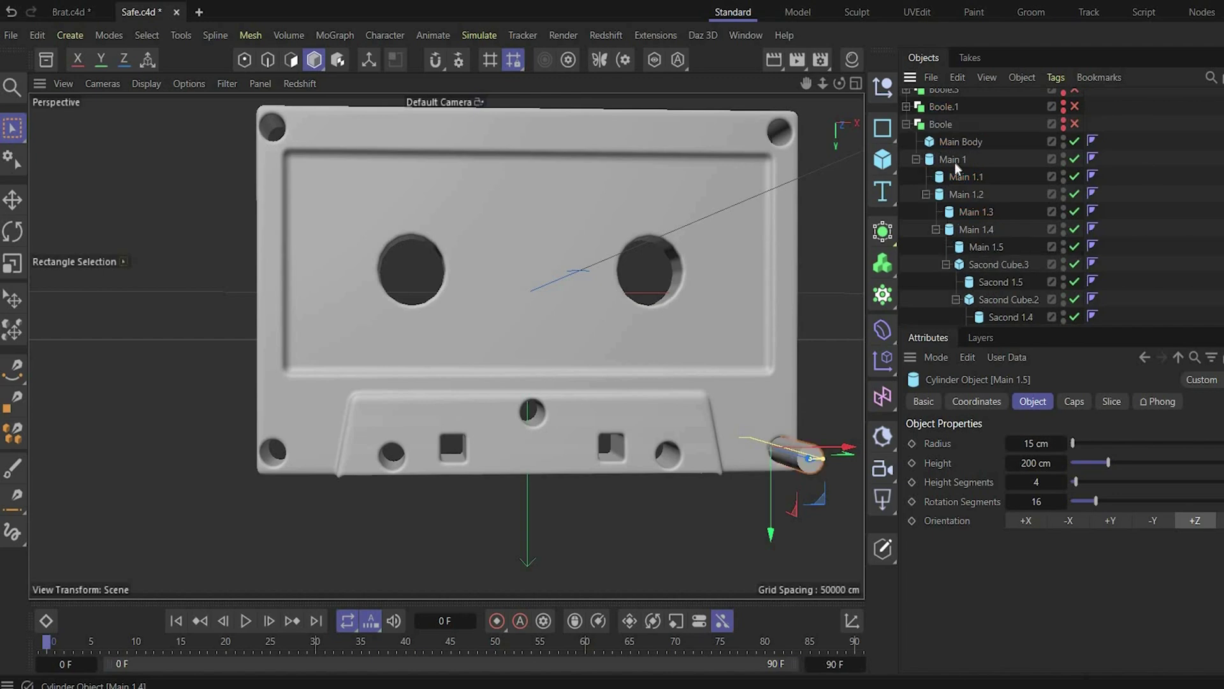
scroll(954, 165, up, 2)
alt+drag(734, 307, 100, 329)
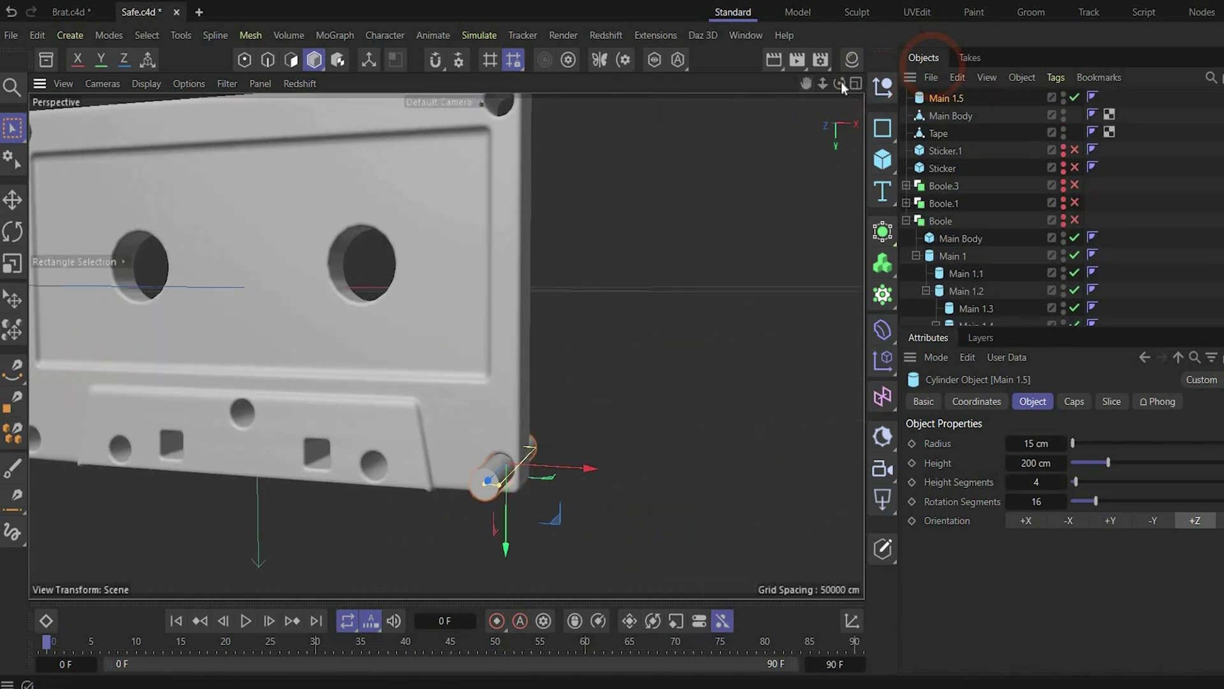
alt+drag(841, 82, 848, 450)
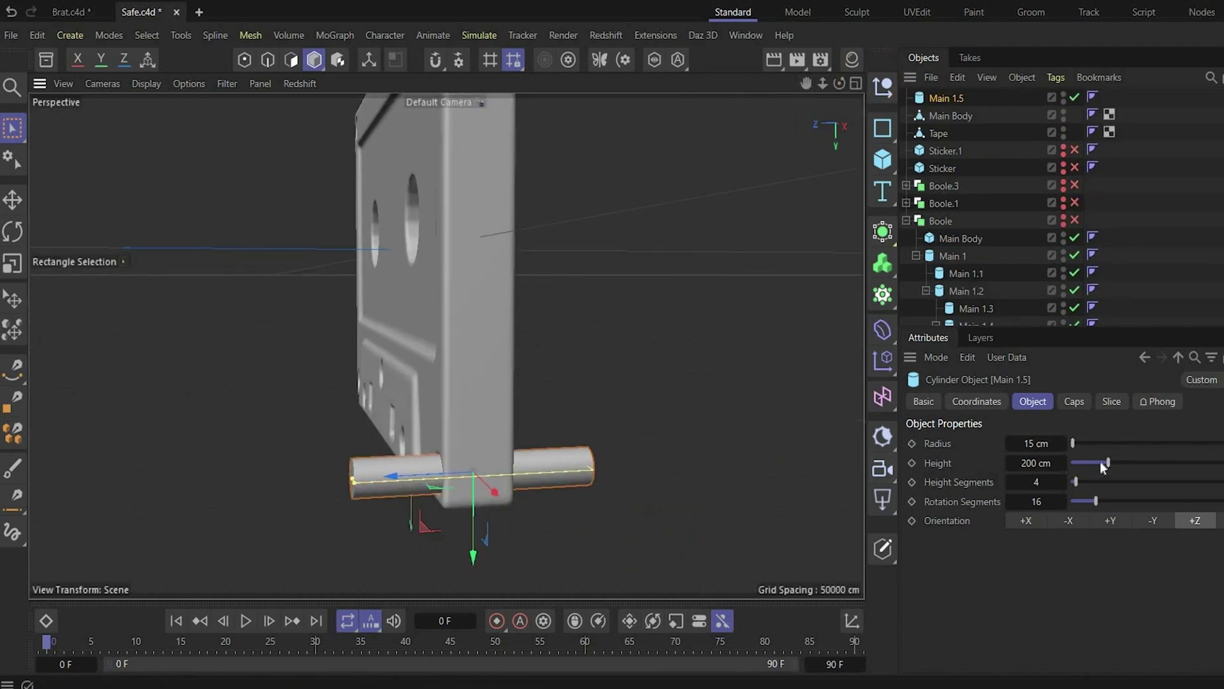
Step: Shorten the standalone cylinder Main 1.5 to a height of 45 cm and enable its cap fillet with 3 segments and 3 cm radius
drag(1100, 461, 1078, 462)
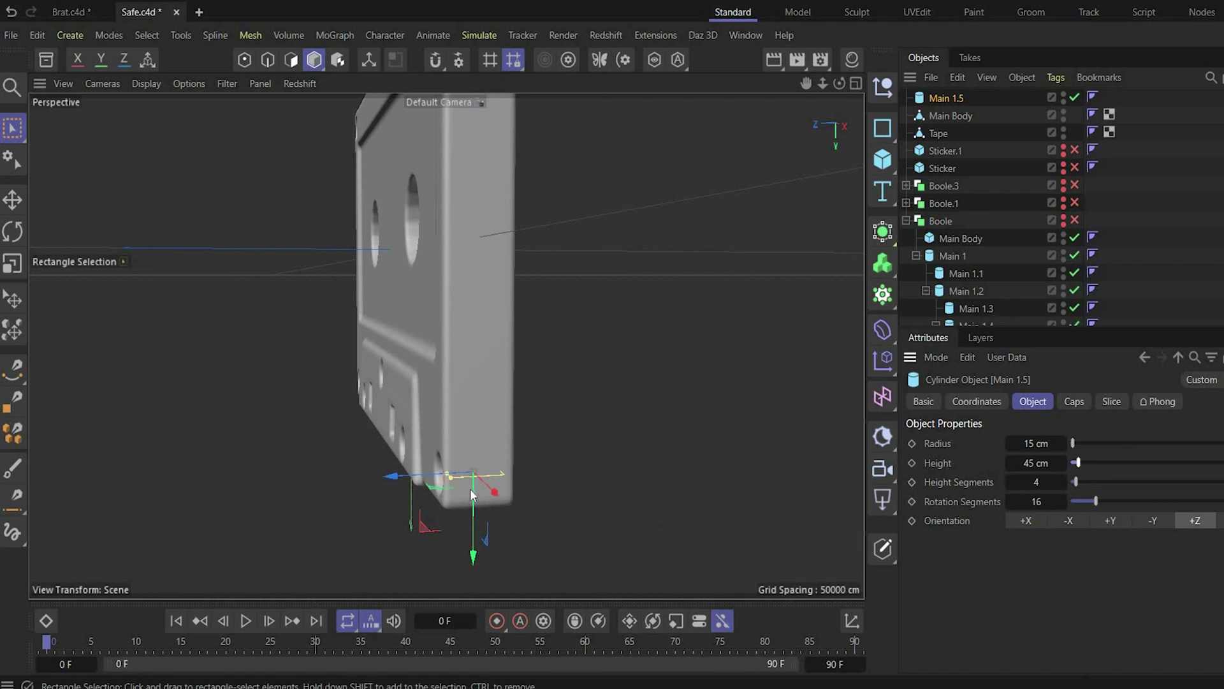
alt+right_drag(469, 489, 854, 66)
alt+drag(268, 322, 484, 338)
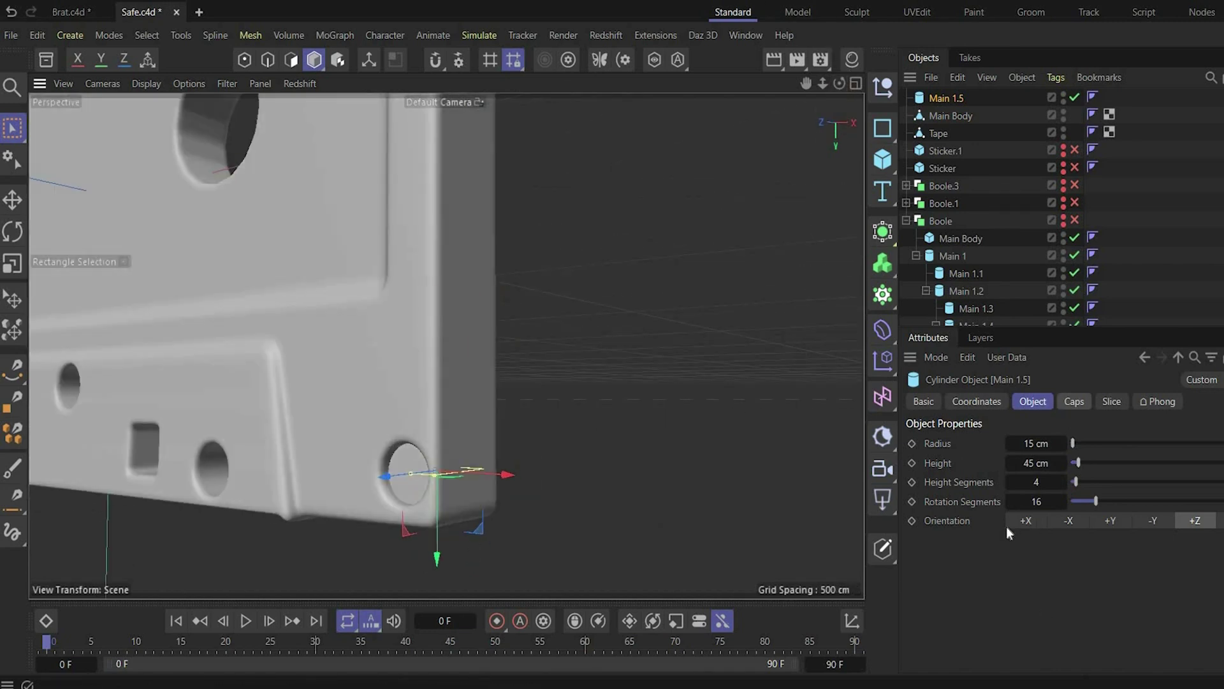
click(1074, 401)
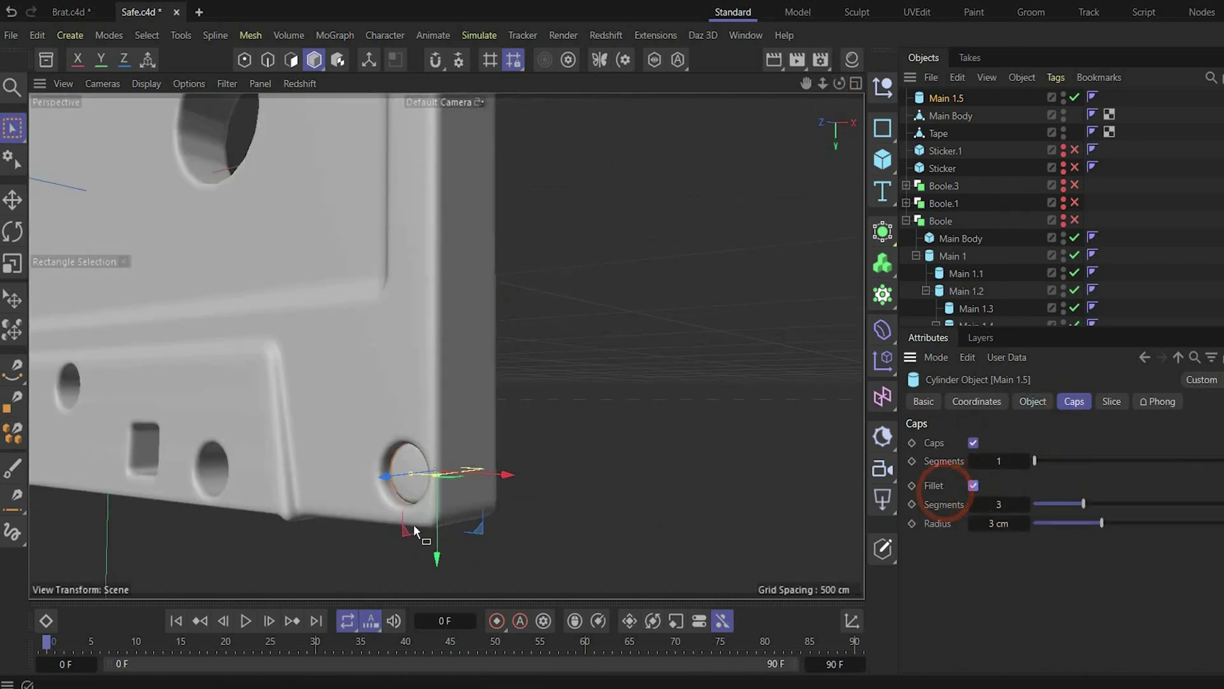
Step: Add a 5 × 17.862 × 20.6036 cm cube at the centre of the screw head and enable its fillet with 2.5 cm radius
alt+right_drag(413, 524, 836, 86)
mouse_move(839, 84)
mouse_down()
mouse_move(877, 84)
mouse_move(861, 96)
mouse_move(840, 84)
mouse_up()
drag(890, 161, 946, 190)
scroll(556, 263, down, 8)
click(1038, 443)
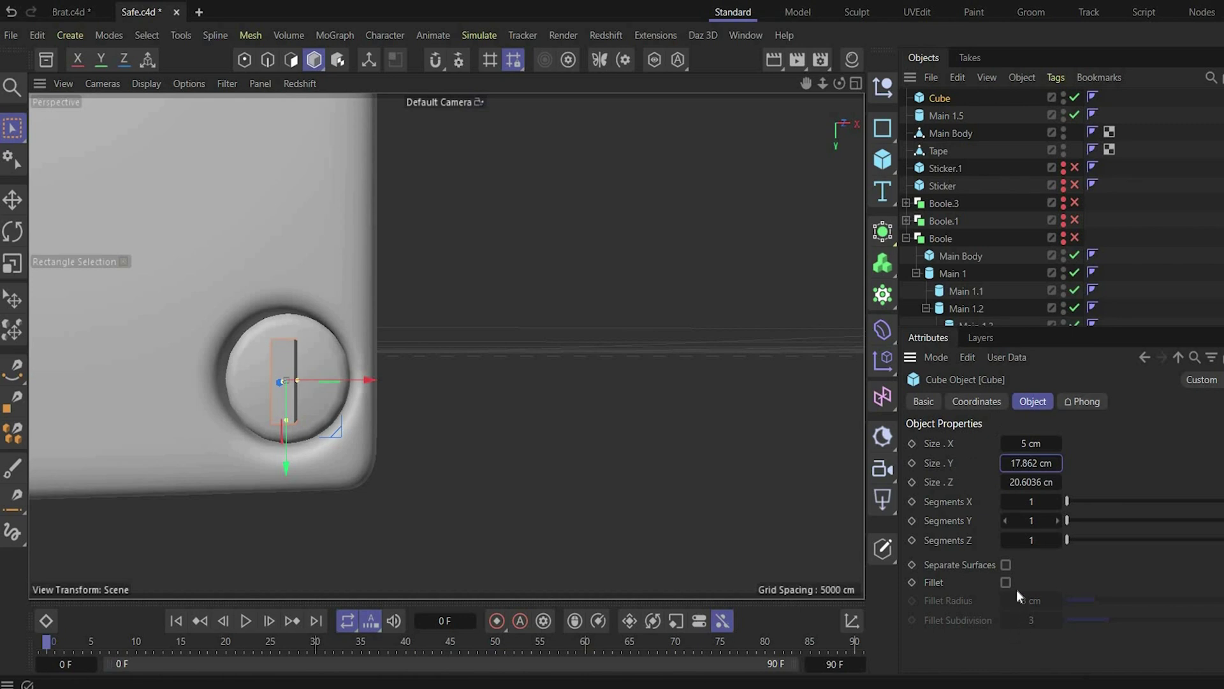
click(1006, 582)
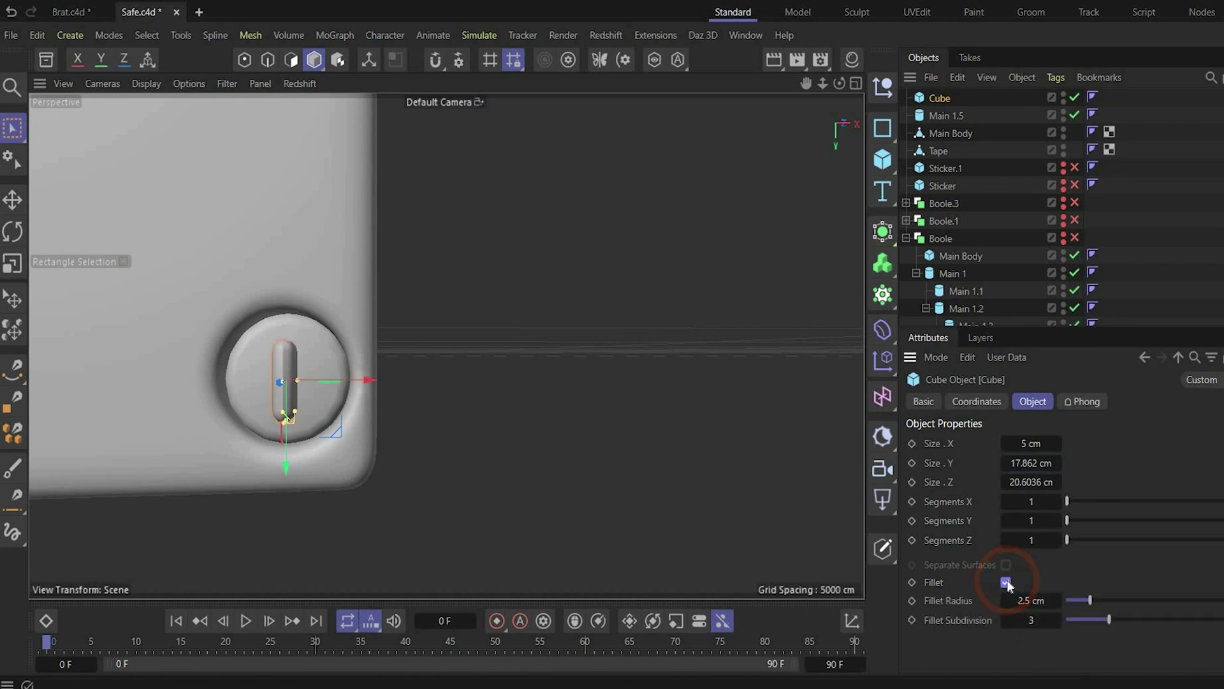
Step: Subtract the cube from cylinder Main 1.5 with a Boole to cut the screw slot, and turn off the cube's fillet
click(883, 231)
drag(972, 152, 965, 109)
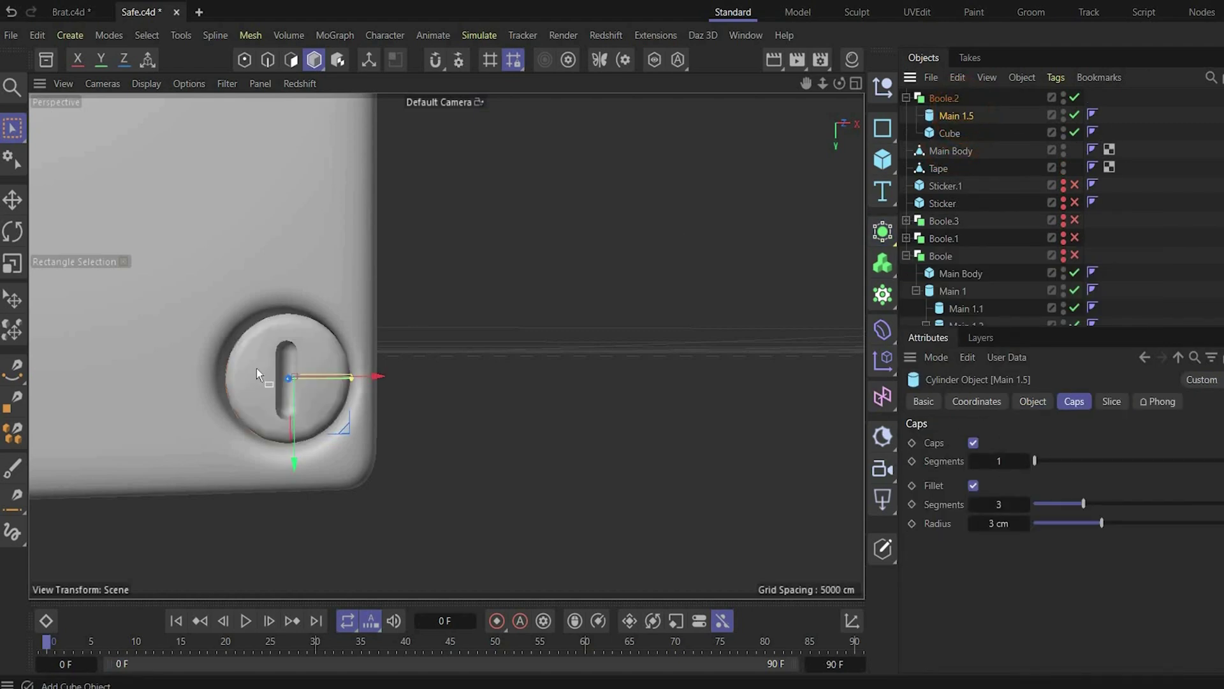
click(973, 486)
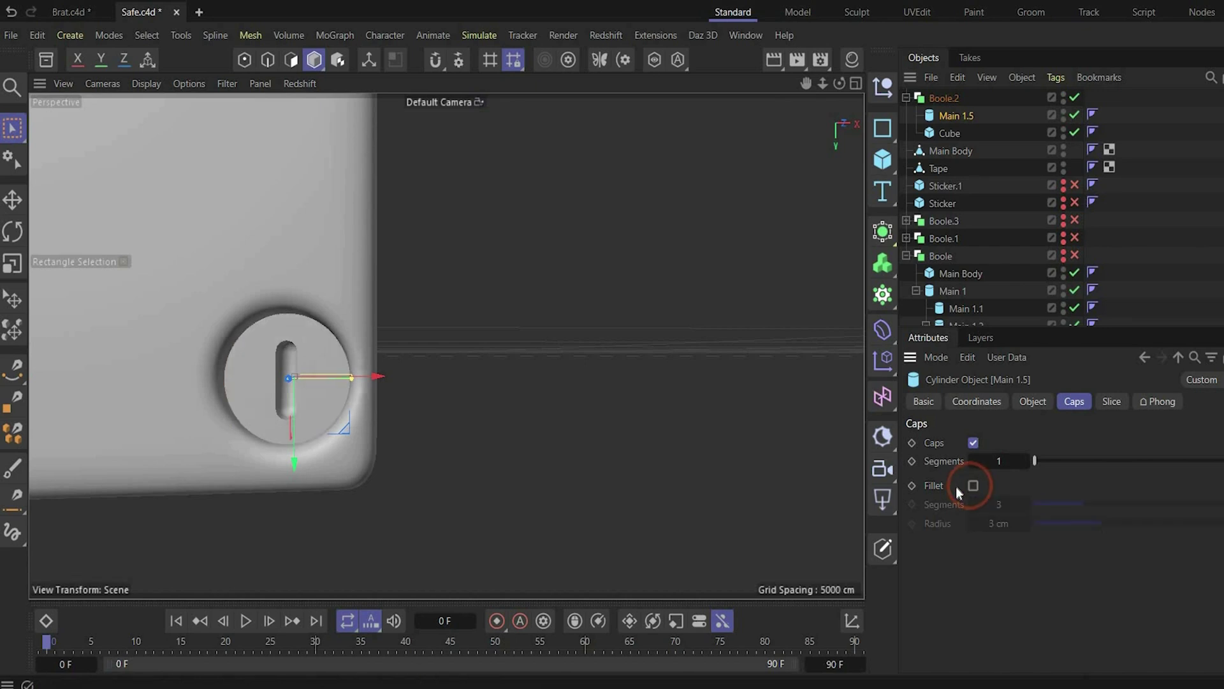
click(950, 133)
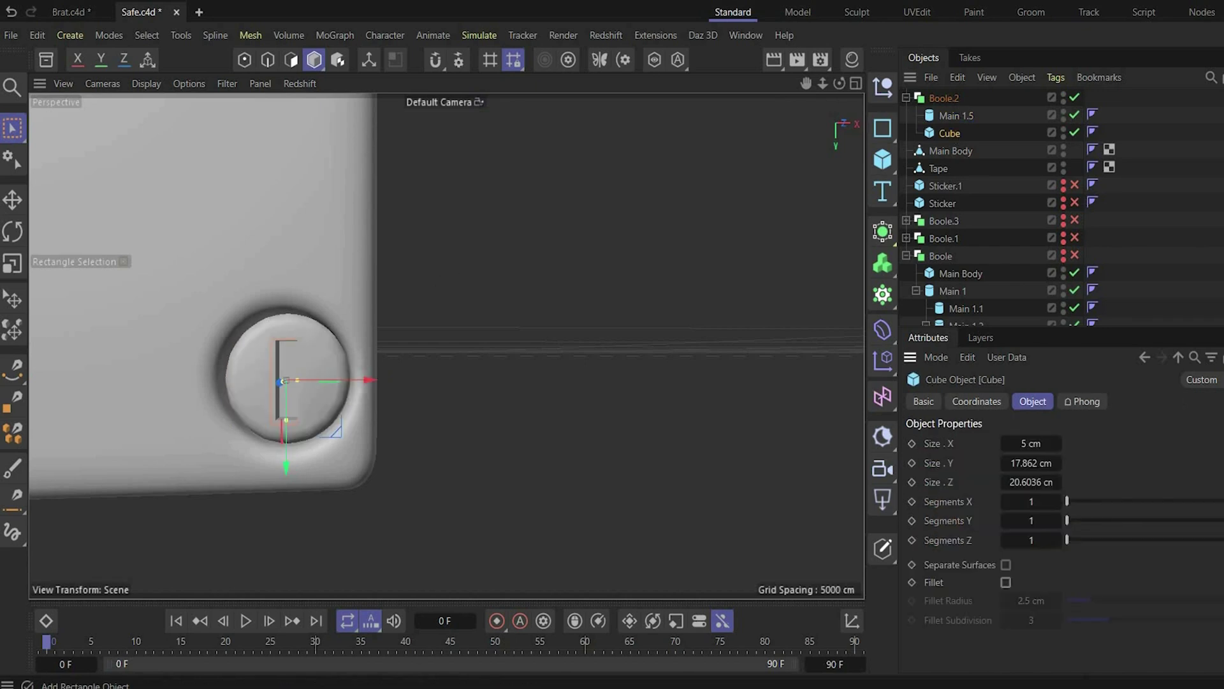
Step: Duplicate the slot cube as a child of itself and move the copy about 42 cm along Z to the screw's opposite end
alt+drag(421, 344, 445, 345)
alt+drag(361, 335, 284, 338)
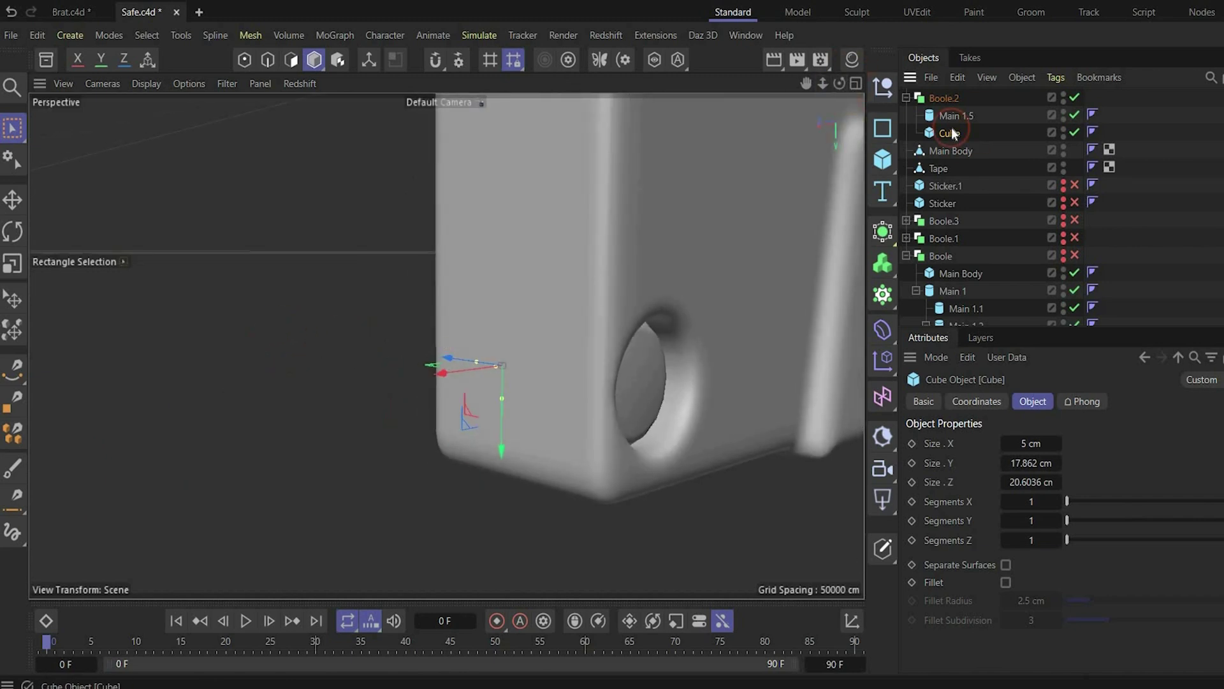
ctrl+drag(950, 132, 959, 152)
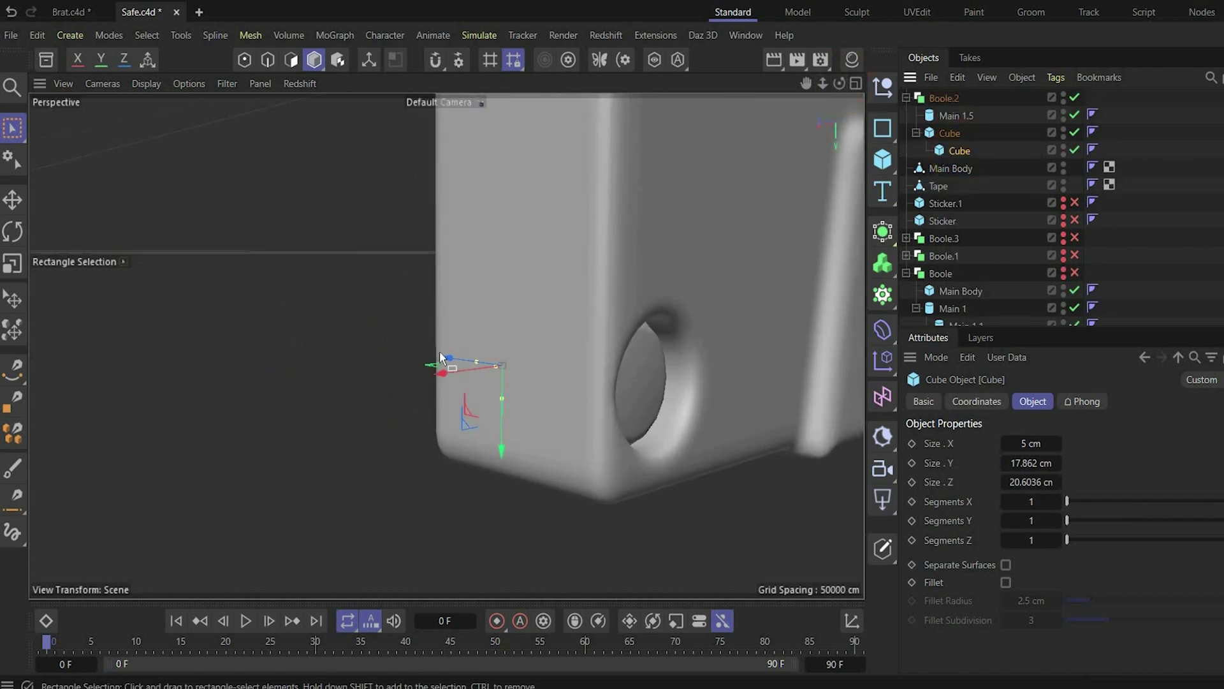
drag(450, 361, 565, 370)
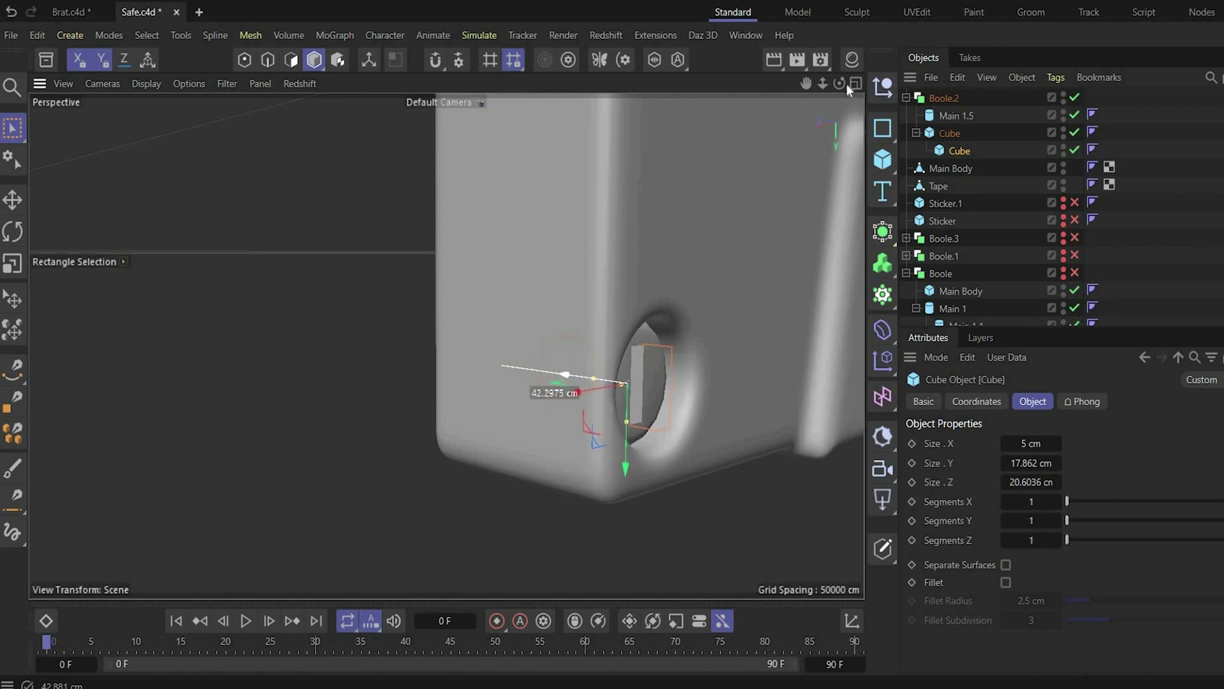
Step: Convert the Boole.2 hierarchy to a single mesh with Connect Objects + Delete and rename it Screw
drag(841, 83, 445, 344)
click(906, 98)
click(950, 100)
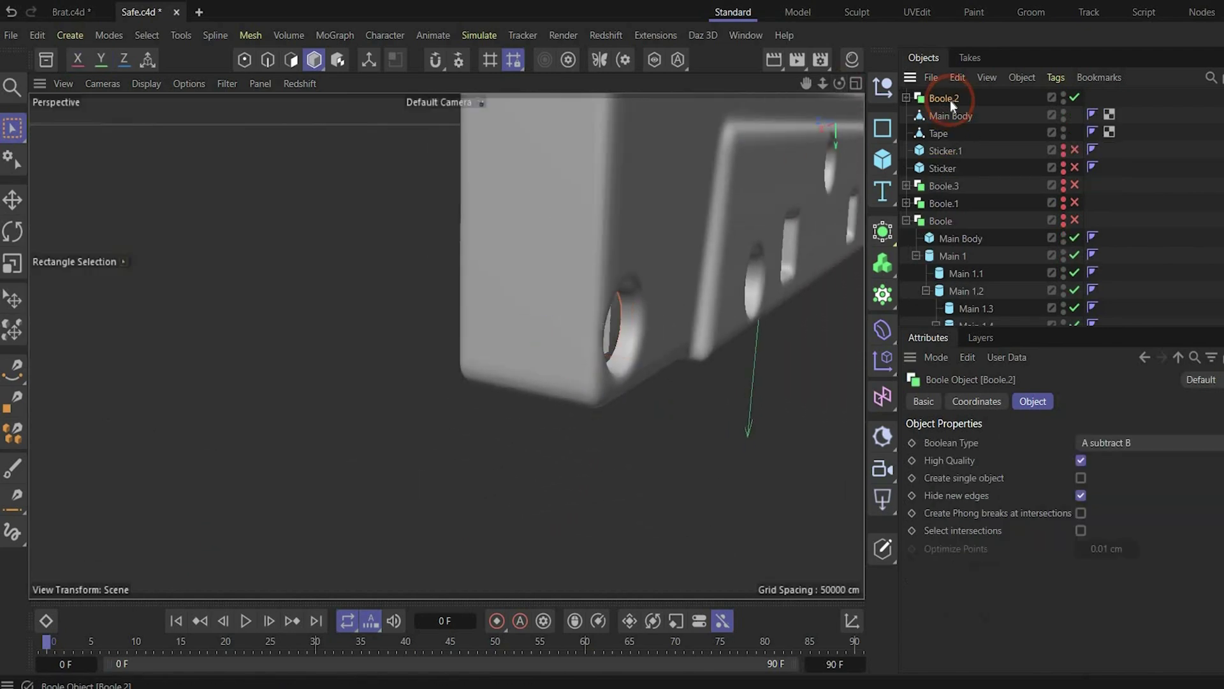
right_click(1026, 292)
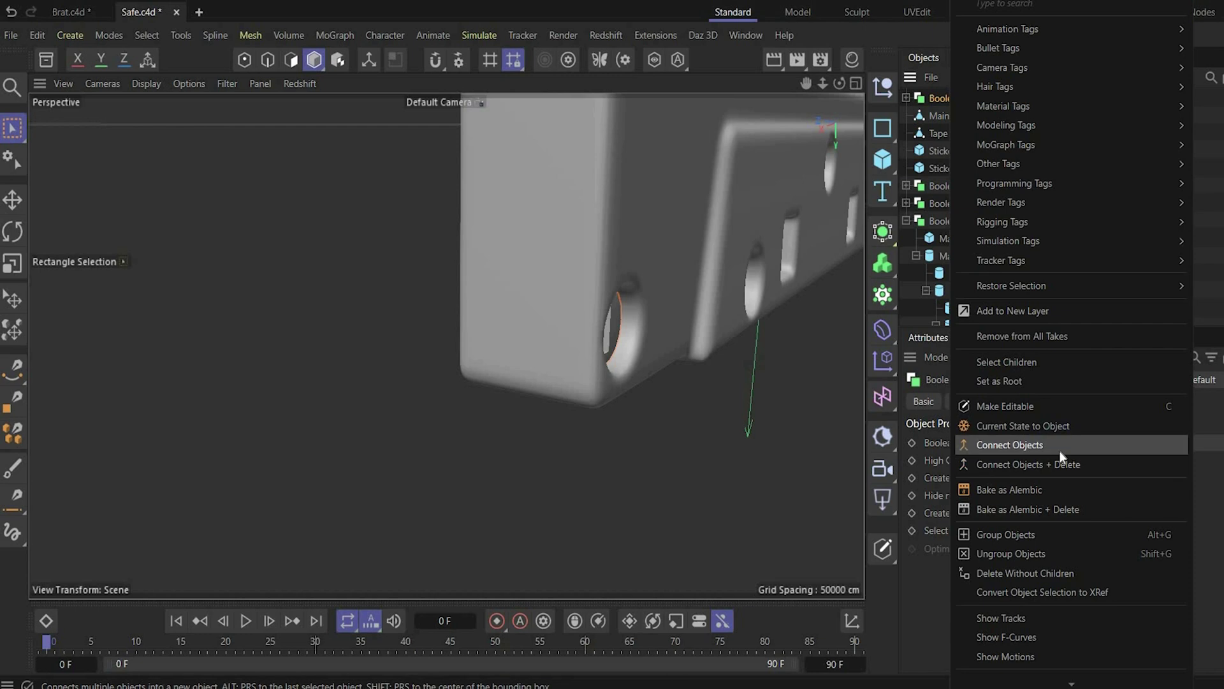
click(1059, 449)
double_click(953, 98)
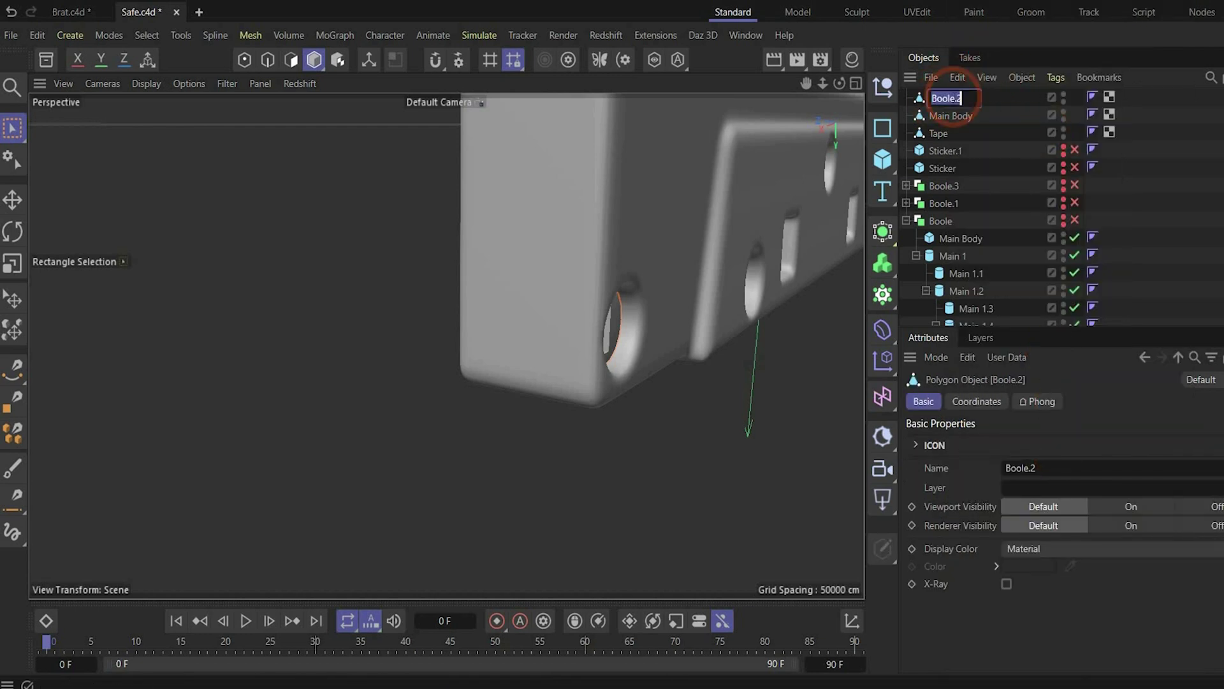
text(Screw)
key(Return)
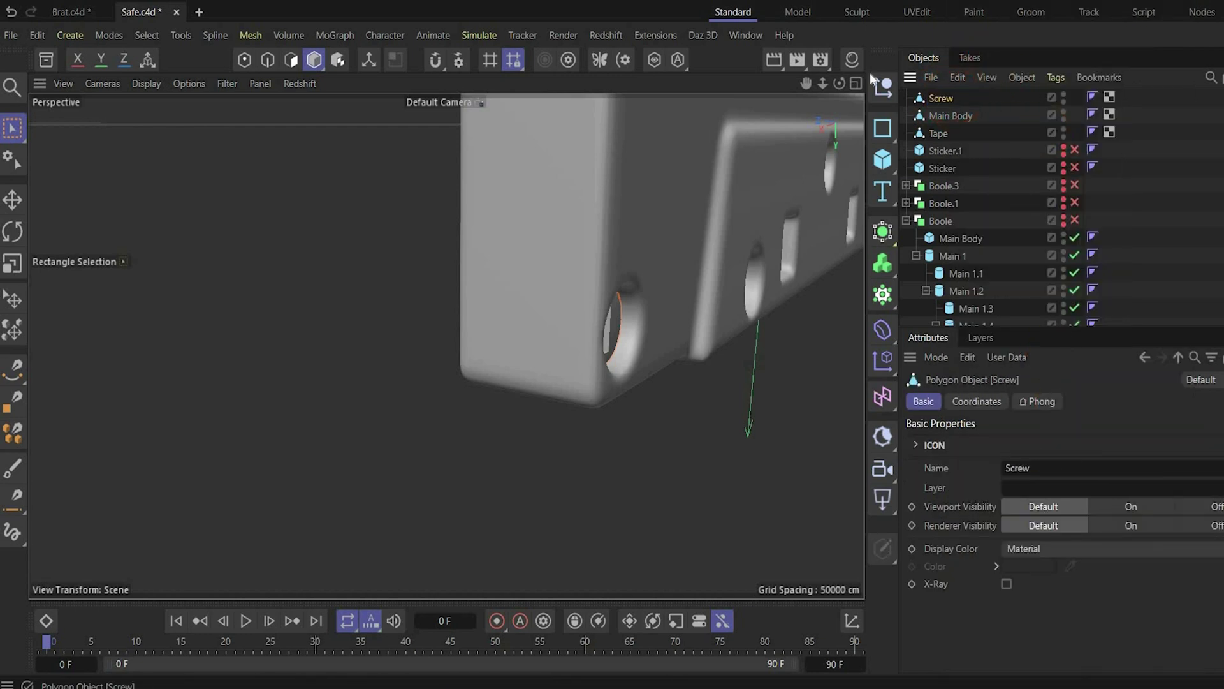
Step: Create a null, place the Screw mesh inside it and rename the null Screw
click(882, 86)
drag(931, 116, 943, 97)
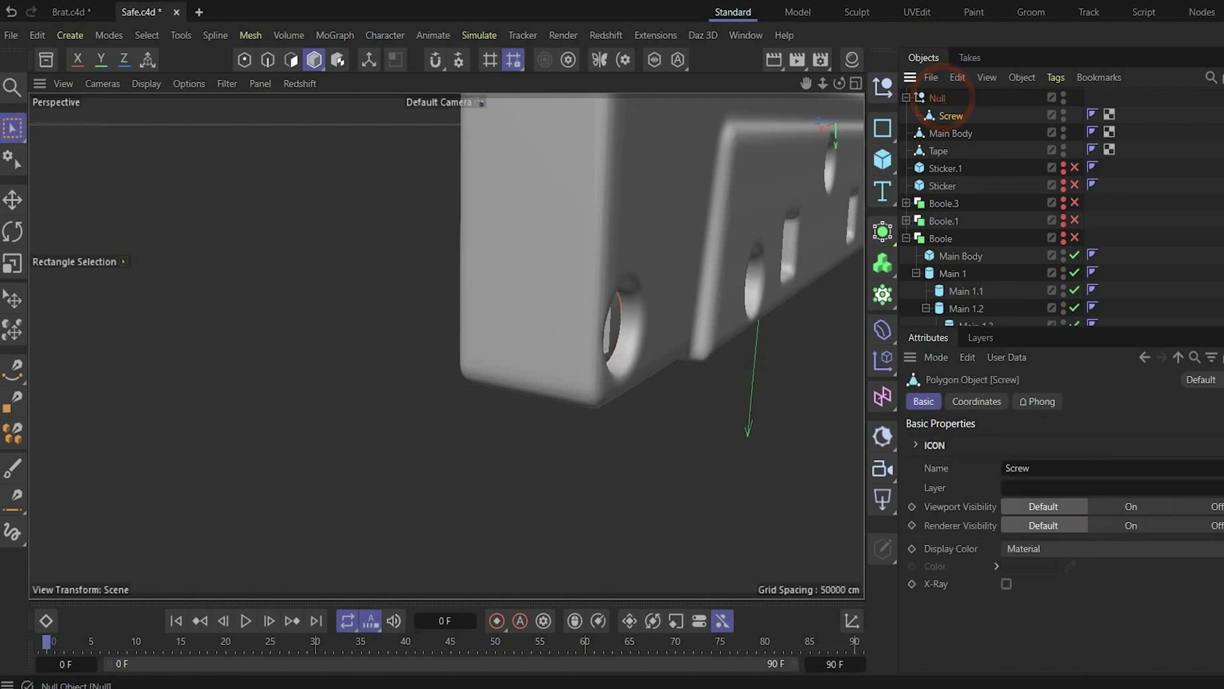
double_click(941, 98)
text(Screw)
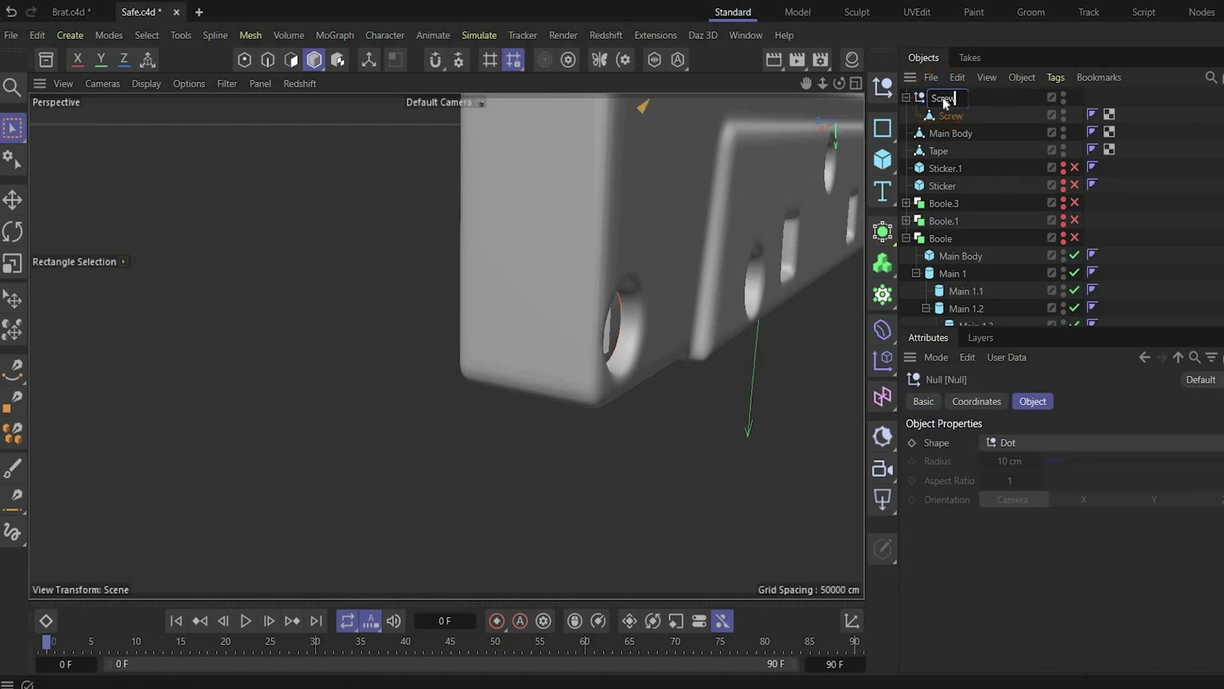
key(Return)
alt+drag(315, 202, 287, 319)
alt+middle_drag(399, 316, 81, 519)
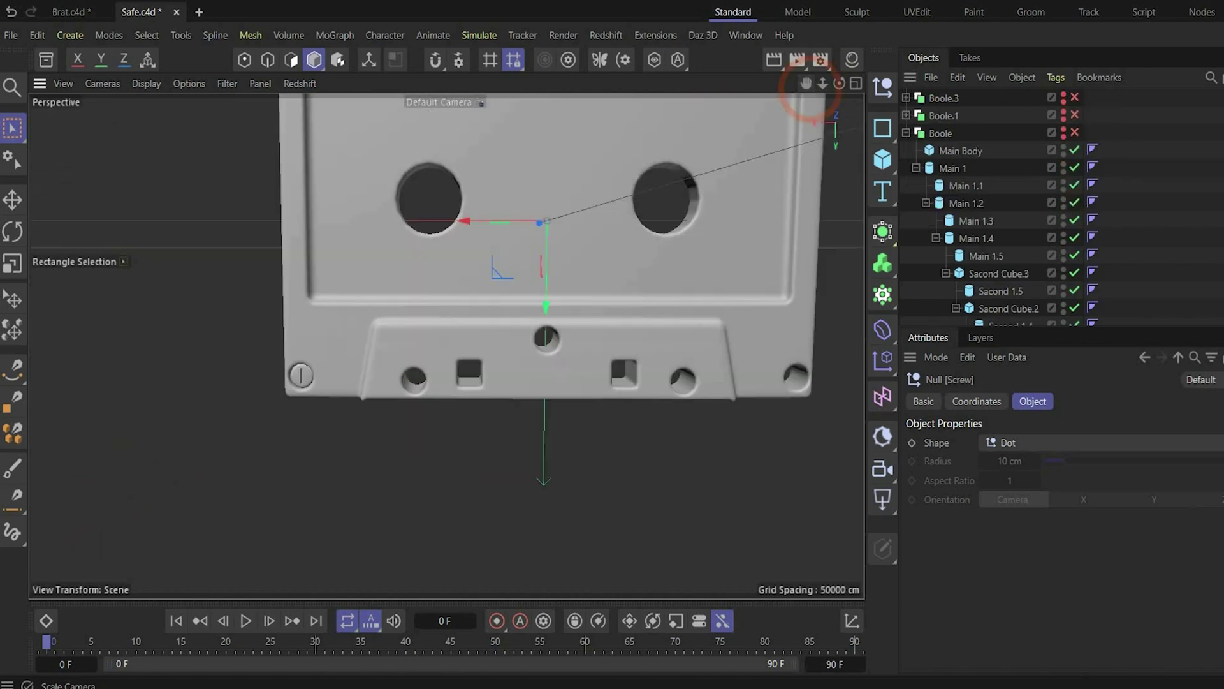
drag(809, 87, 304, 421)
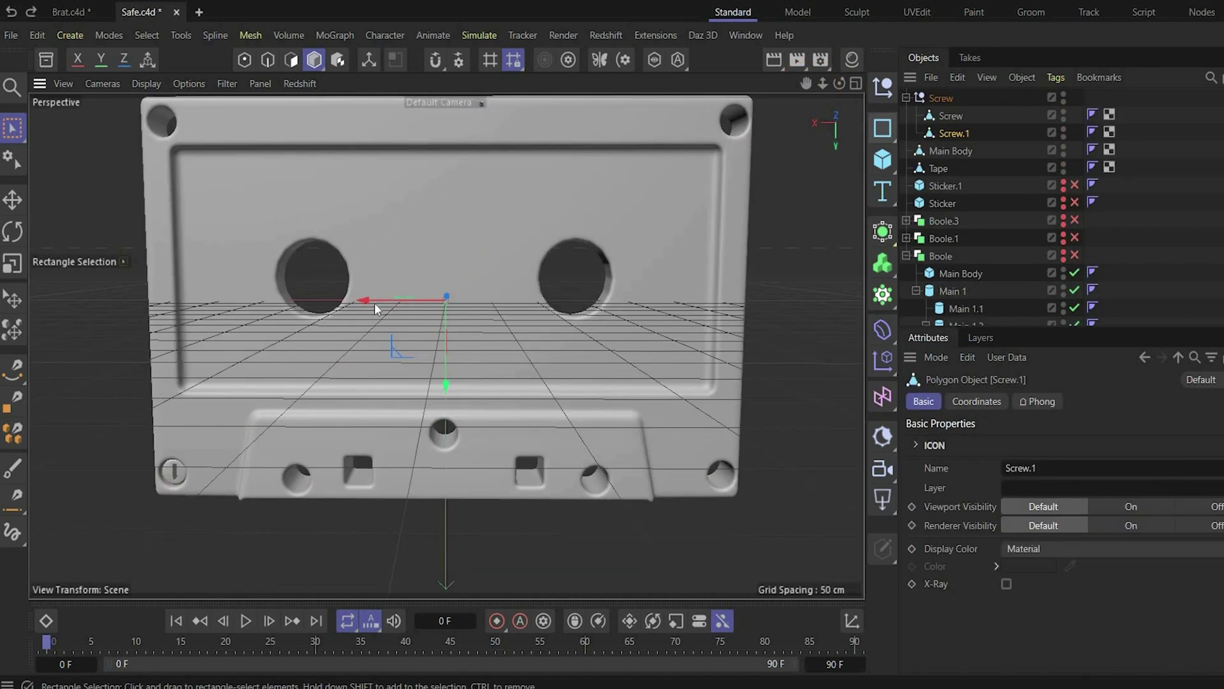
drag(373, 304, 288, 344)
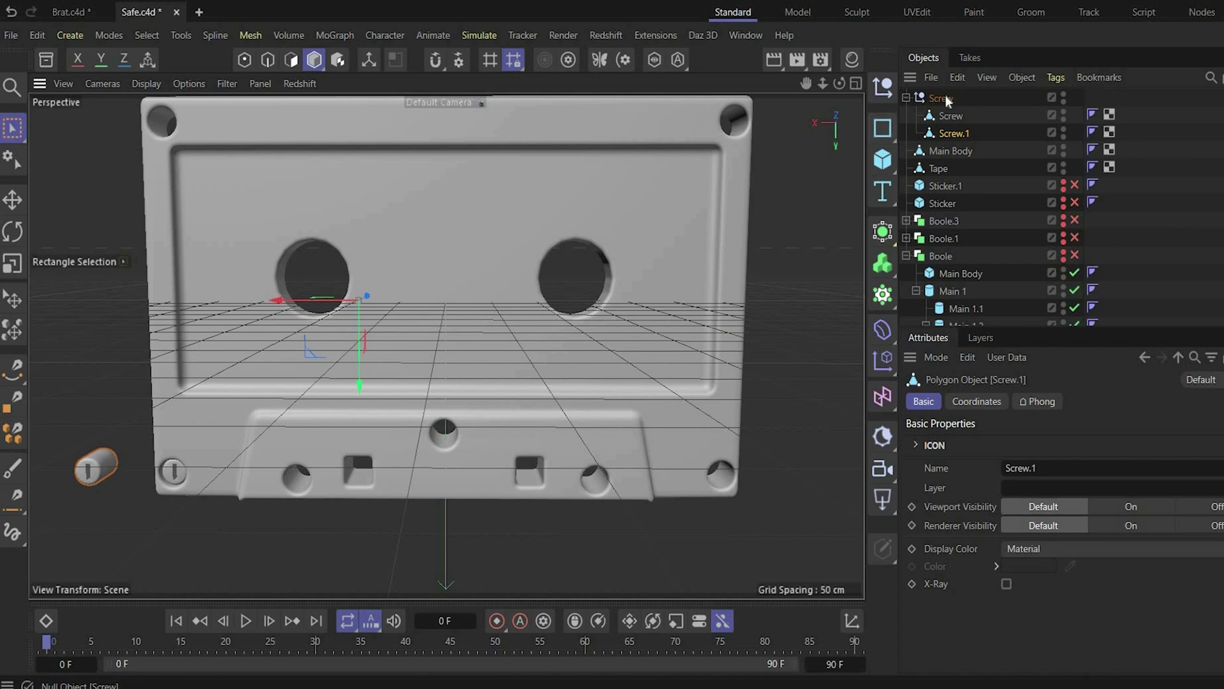
click(941, 98)
click(947, 134)
key(Delete)
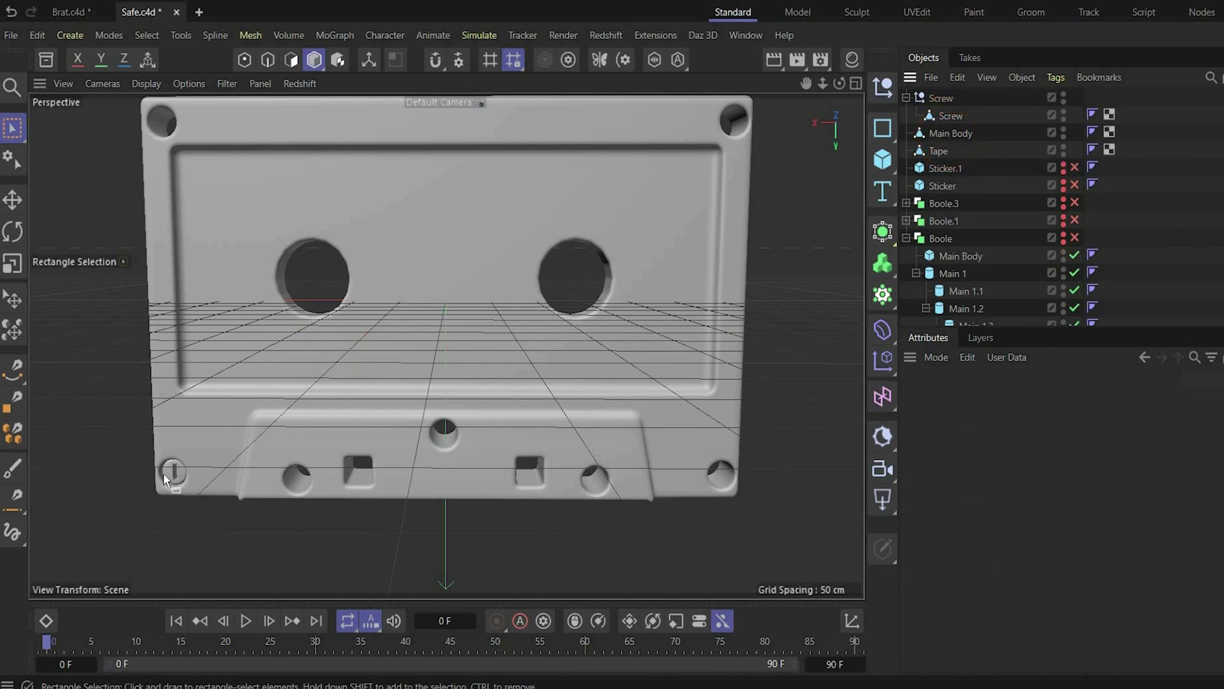
Step: Move the Screw mesh's axis to the centre of all its points with Axis Center
click(952, 117)
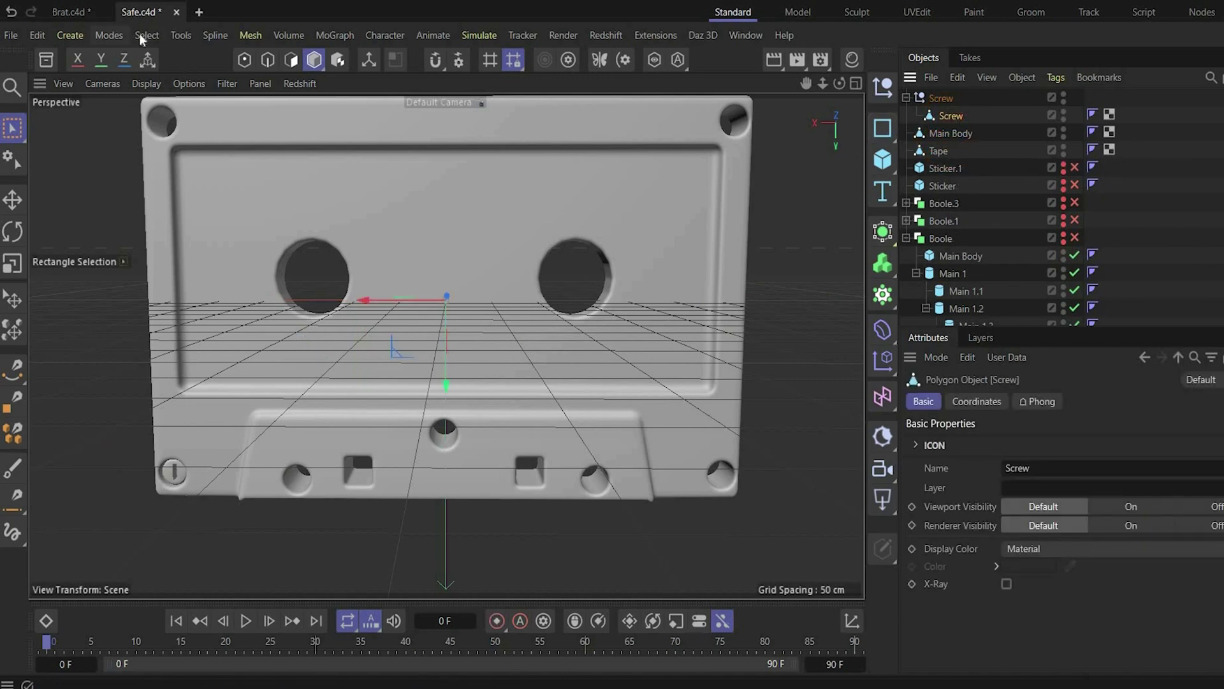
click(181, 35)
mouse_move(228, 327)
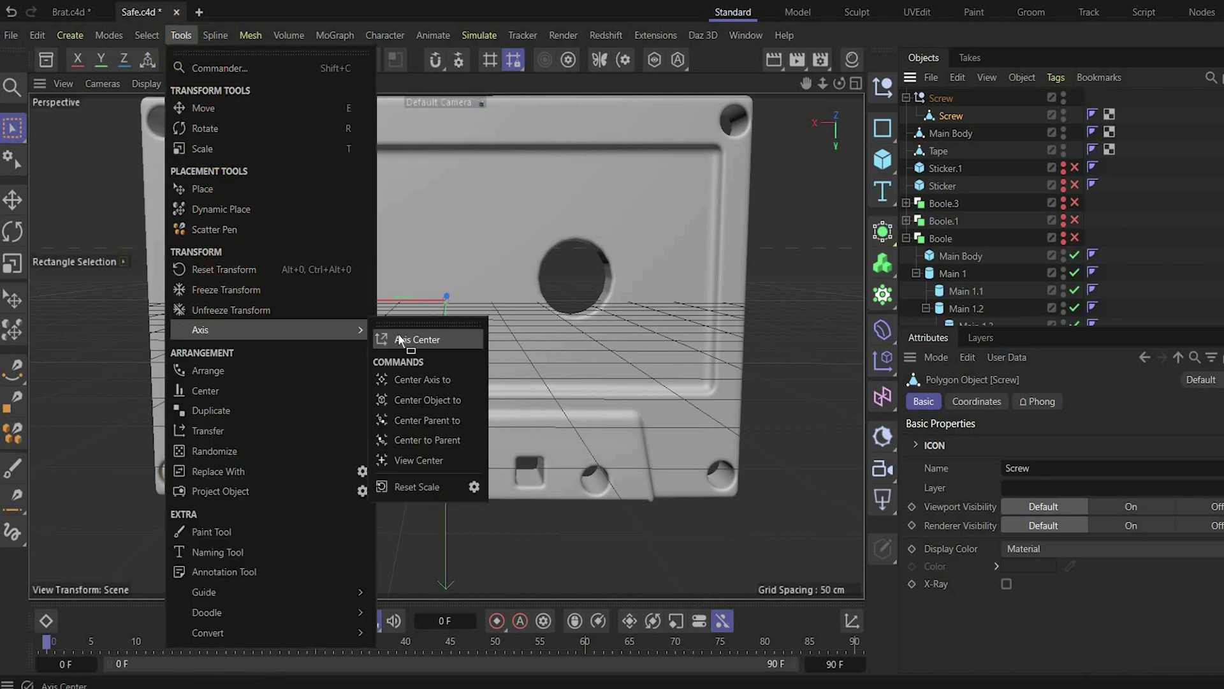
click(398, 334)
click(577, 466)
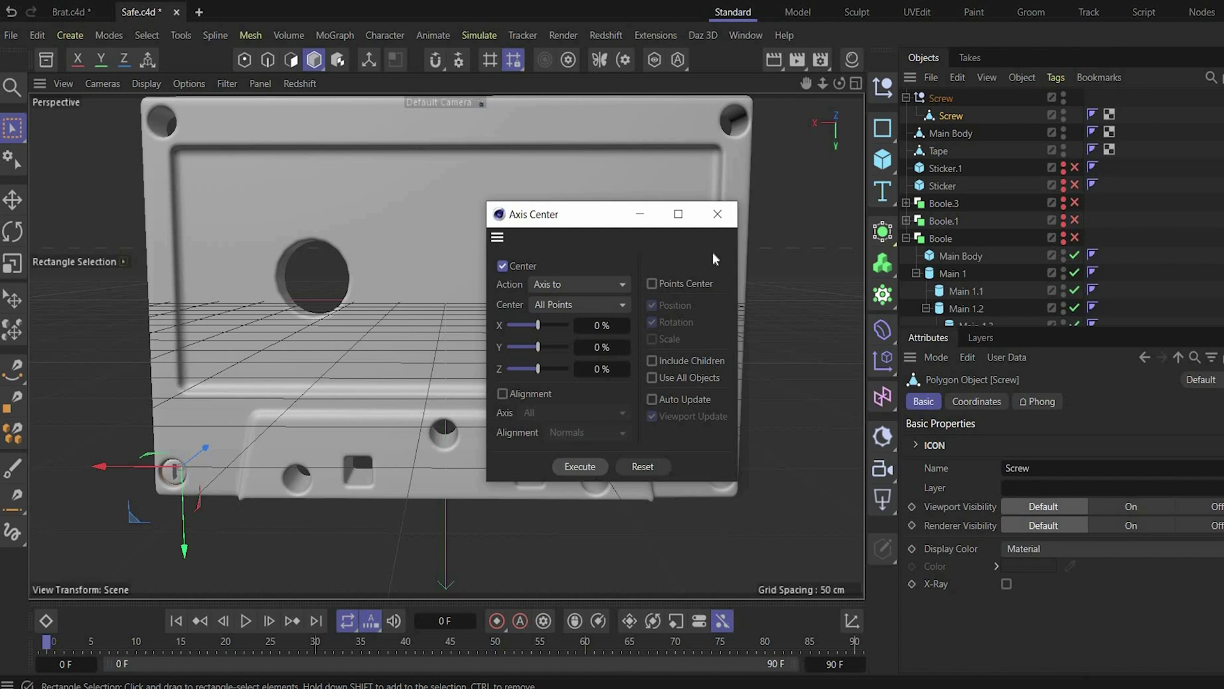
click(717, 214)
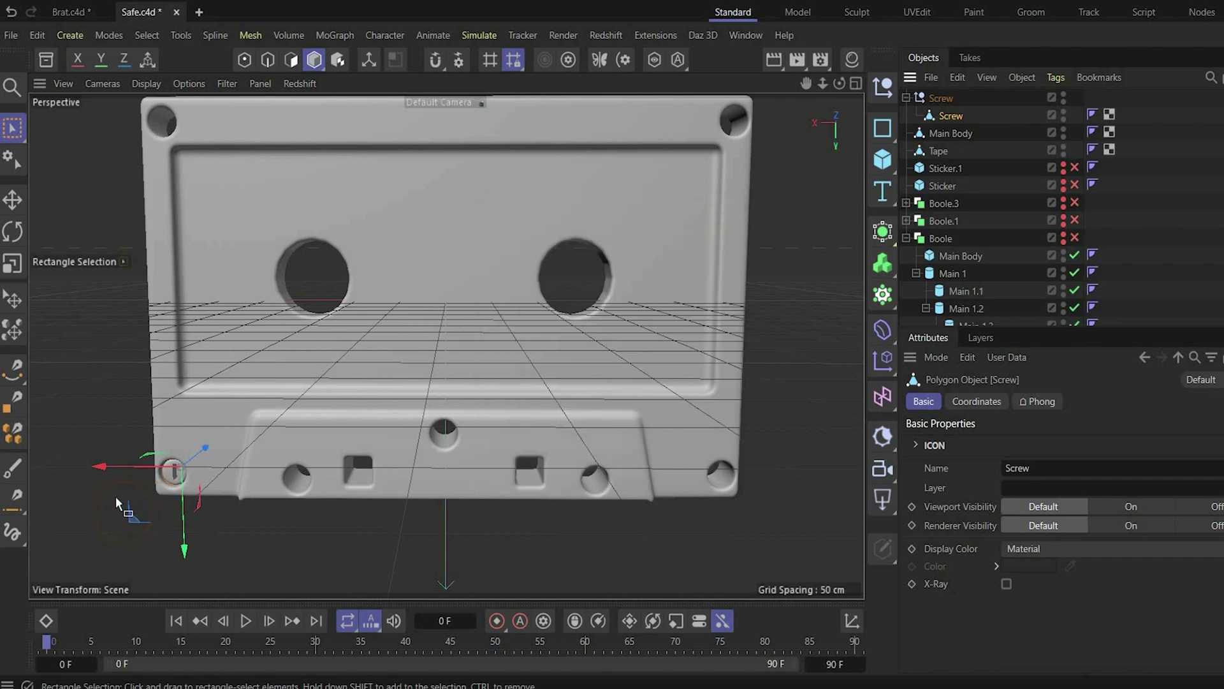
Step: Duplicate the screw into the other three corner holes and the three round holes of the lower panel, grouping the copies in the Screw null
ctrl+drag(116, 496, 637, 529)
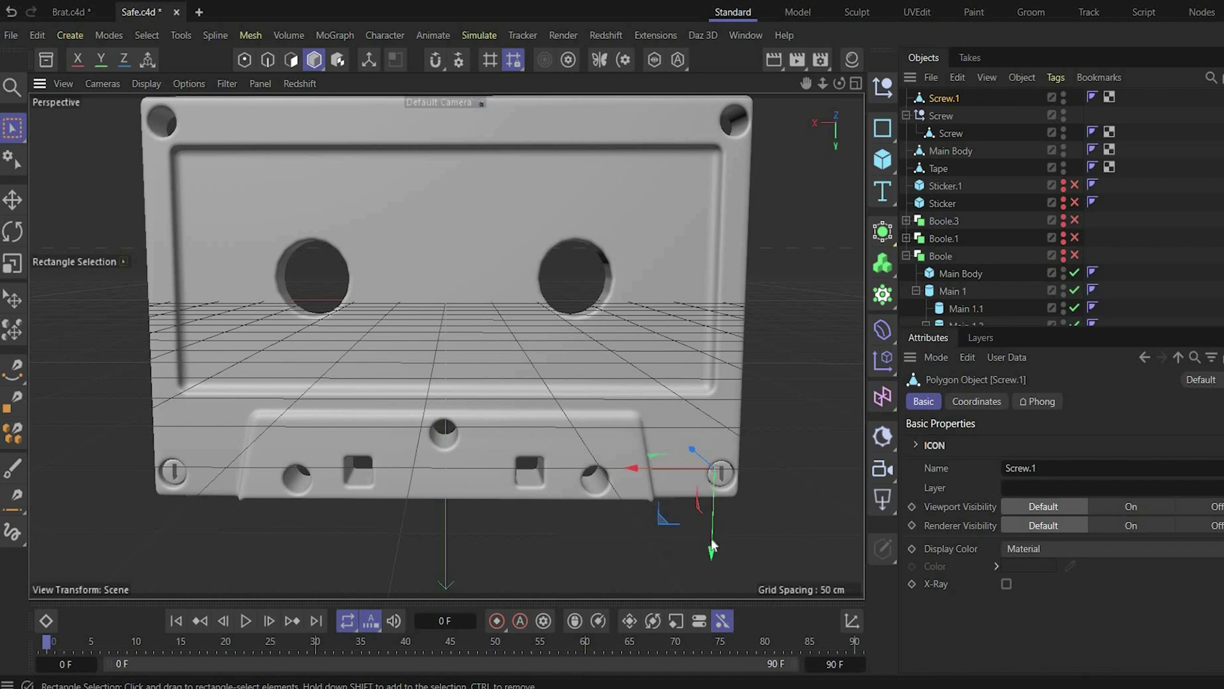
ctrl+drag(716, 553, 729, 182)
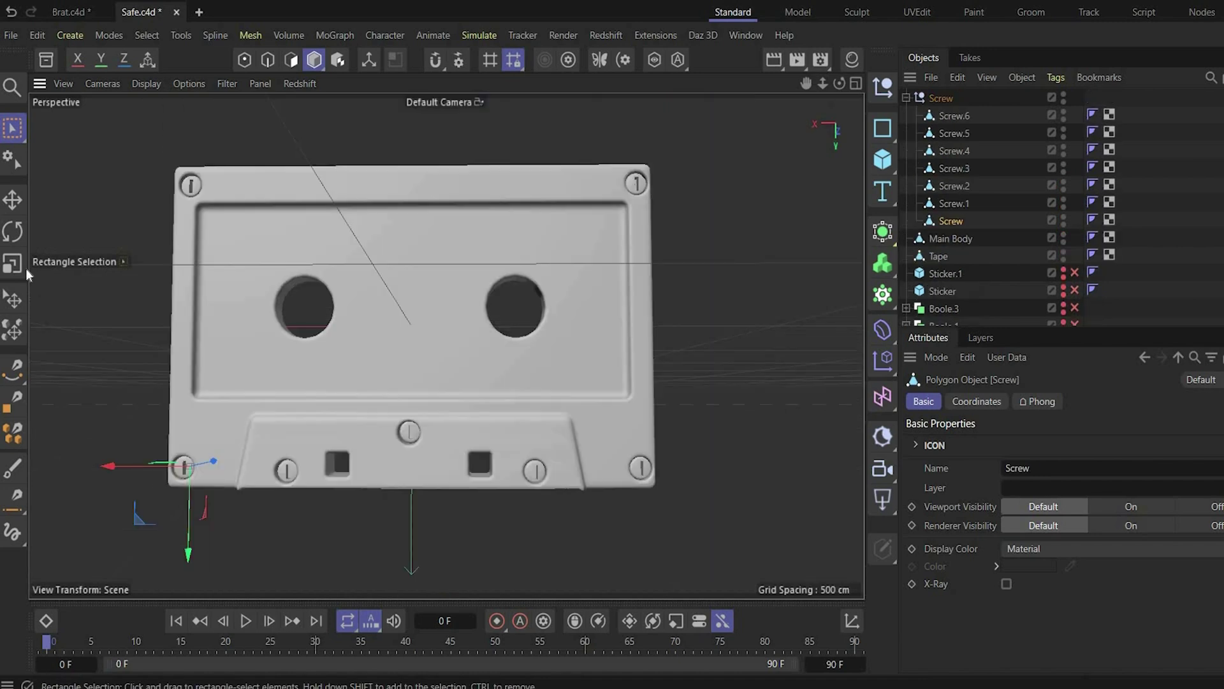
Step: Rotate the corner screws individually about their own axes so that their slots point at different angles
click(12, 230)
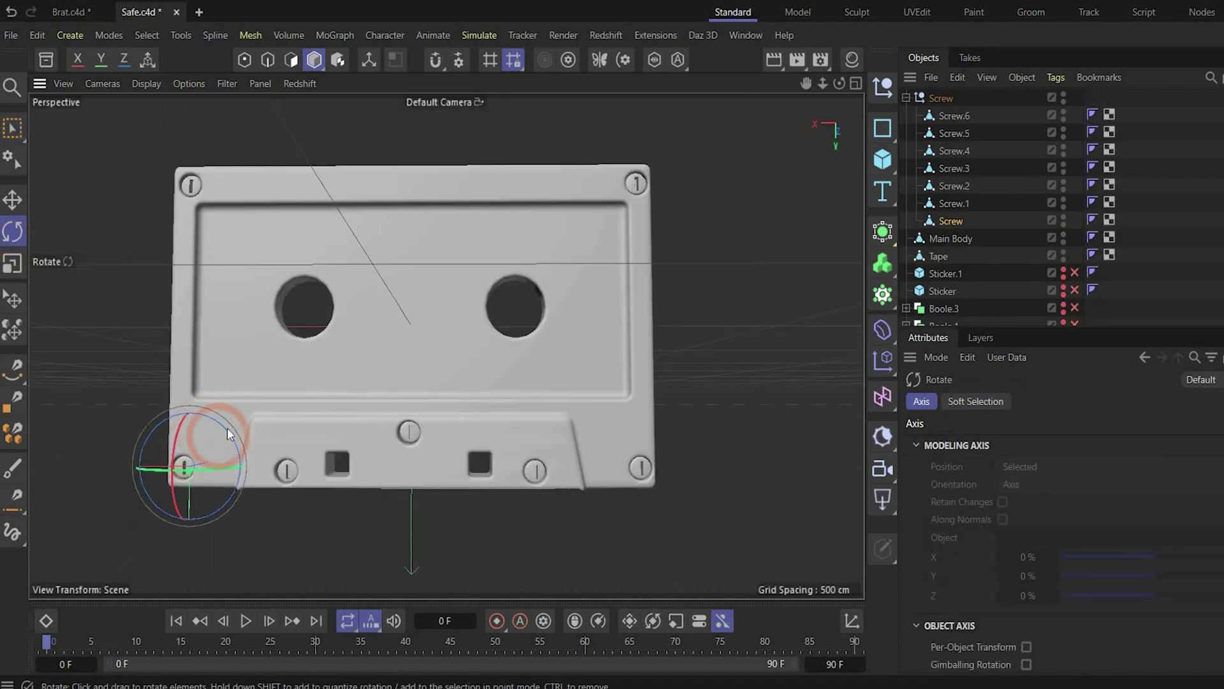
drag(227, 428, 220, 446)
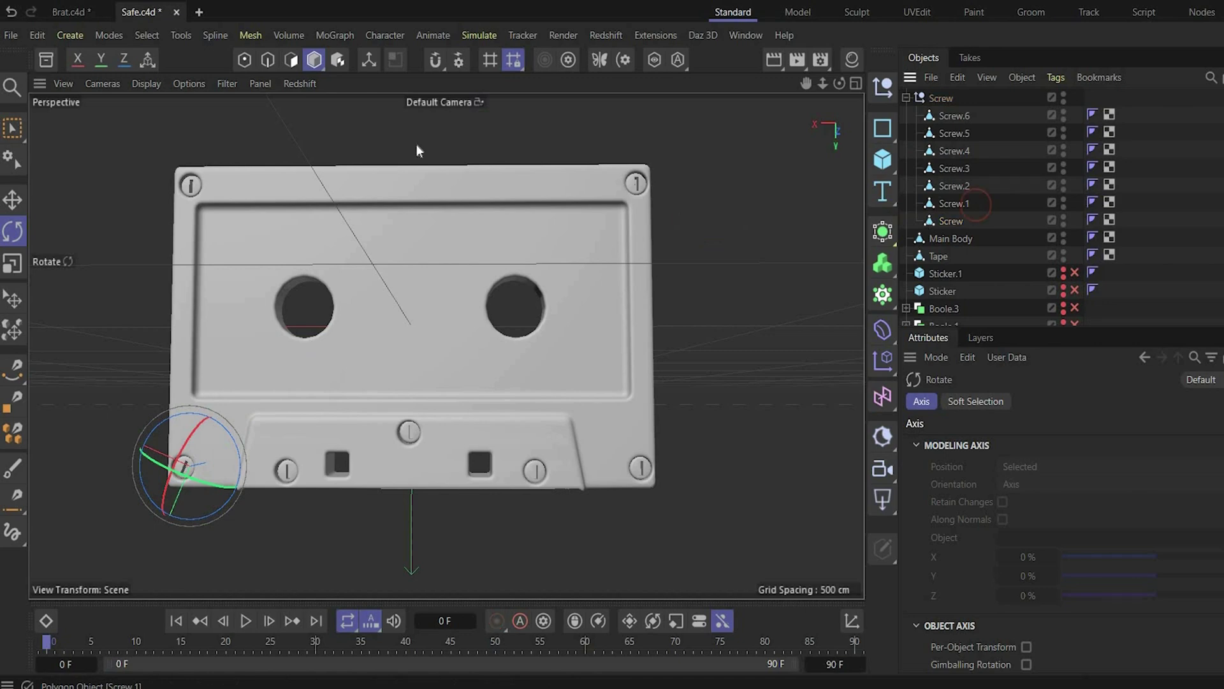
click(954, 204)
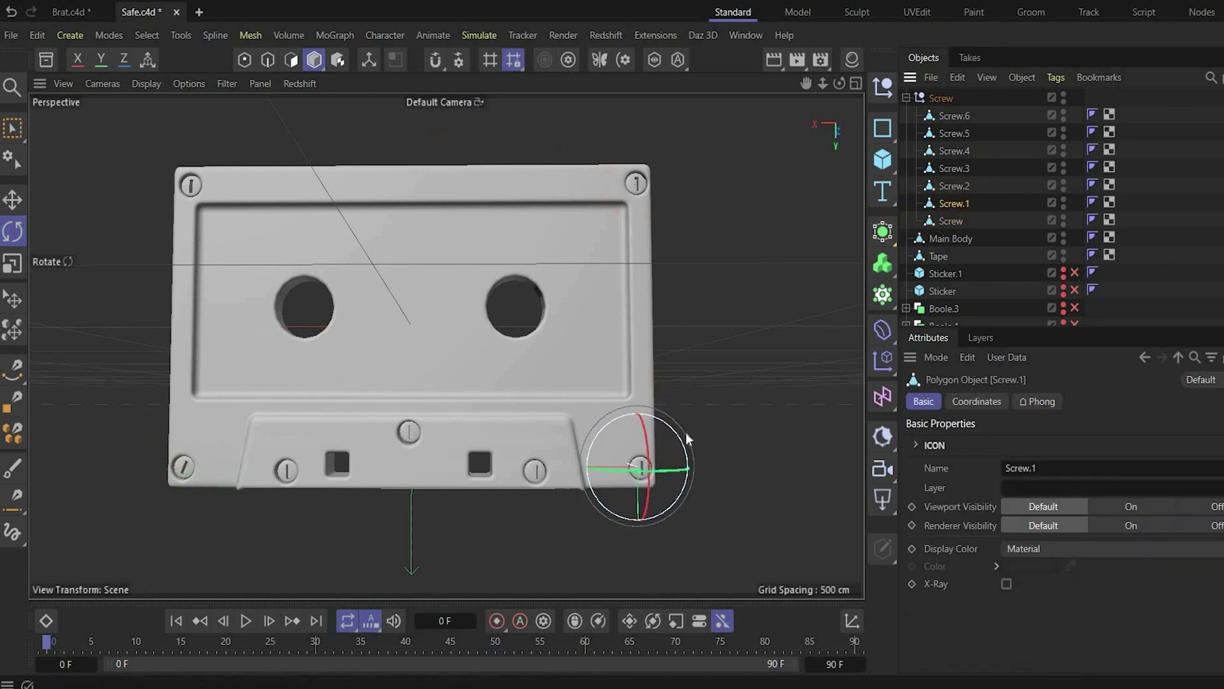
drag(688, 439, 801, 300)
click(955, 185)
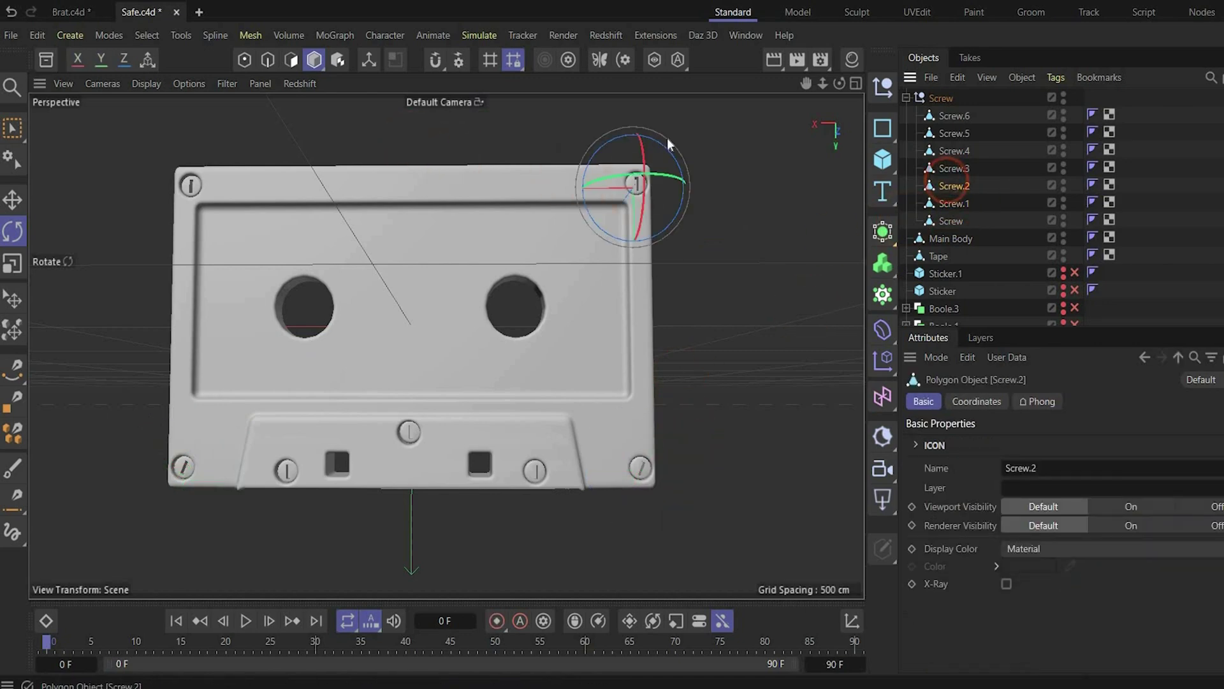
drag(668, 223, 701, 231)
click(954, 168)
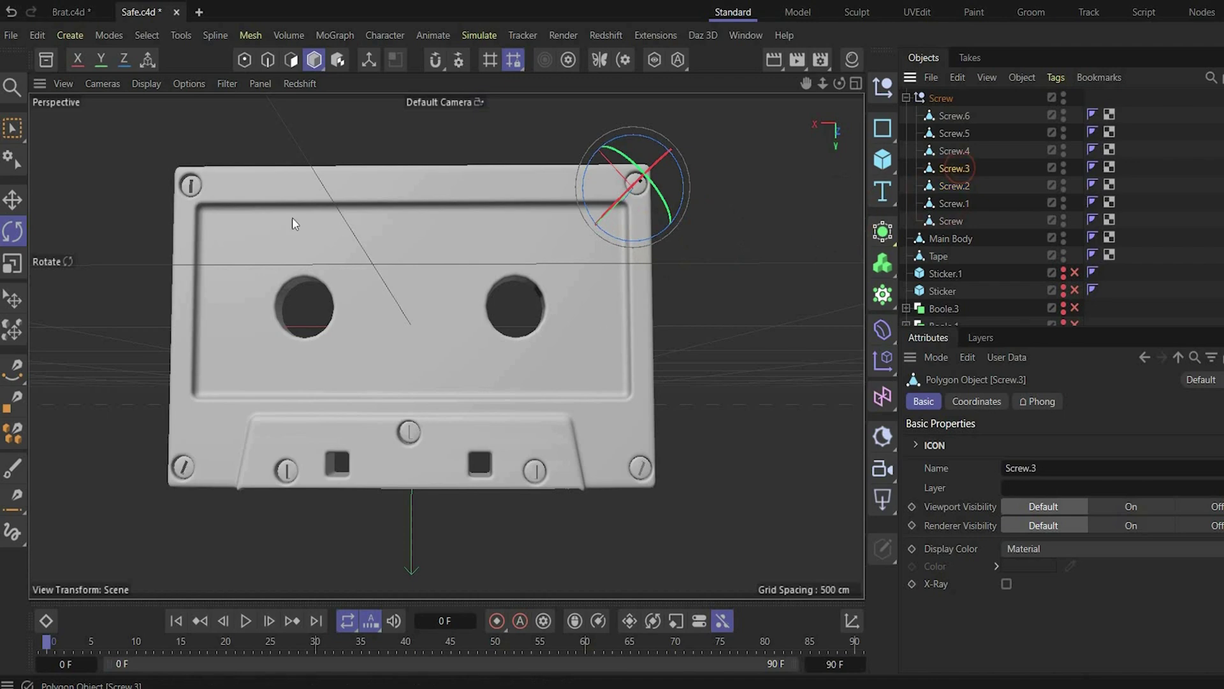
click(292, 217)
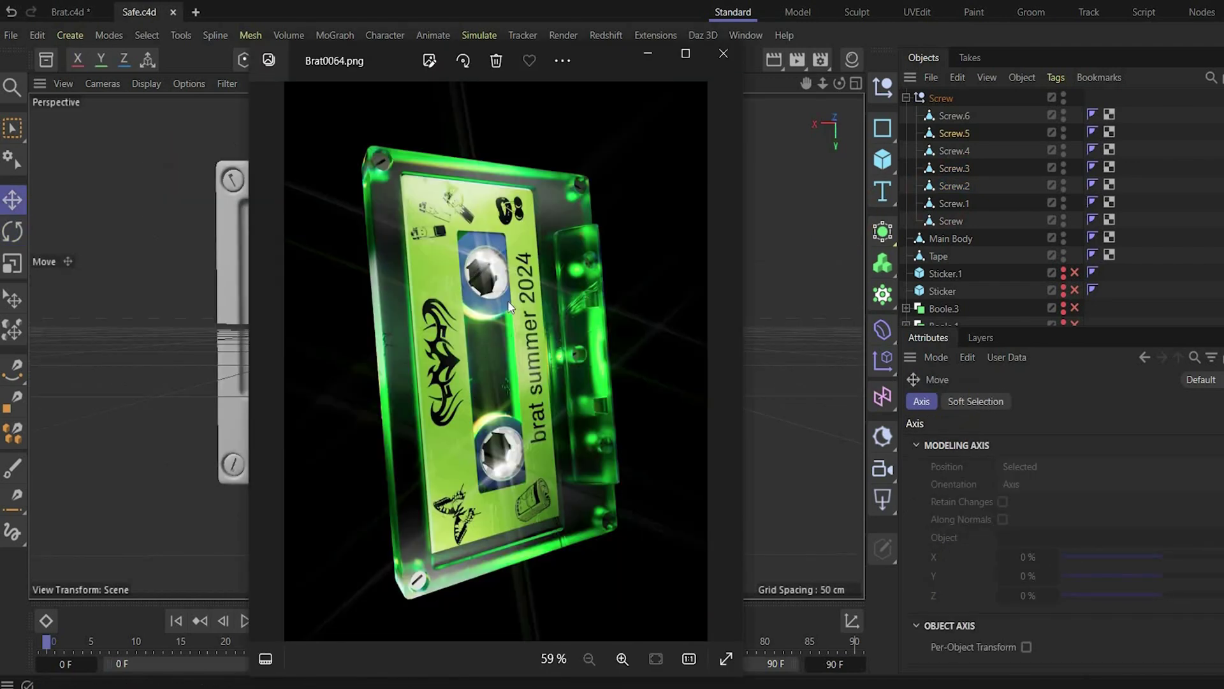
Step: Add a tube primitive oriented along +Z and move it to the left reel hole of the cassette
click(651, 55)
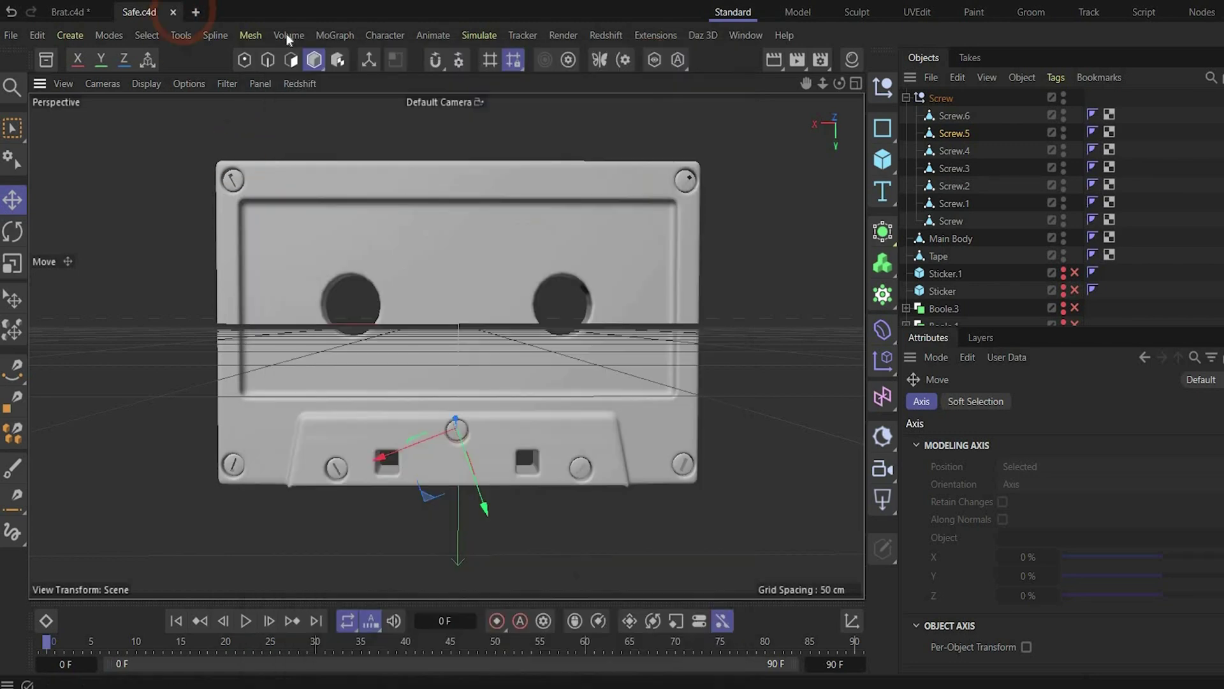
click(881, 165)
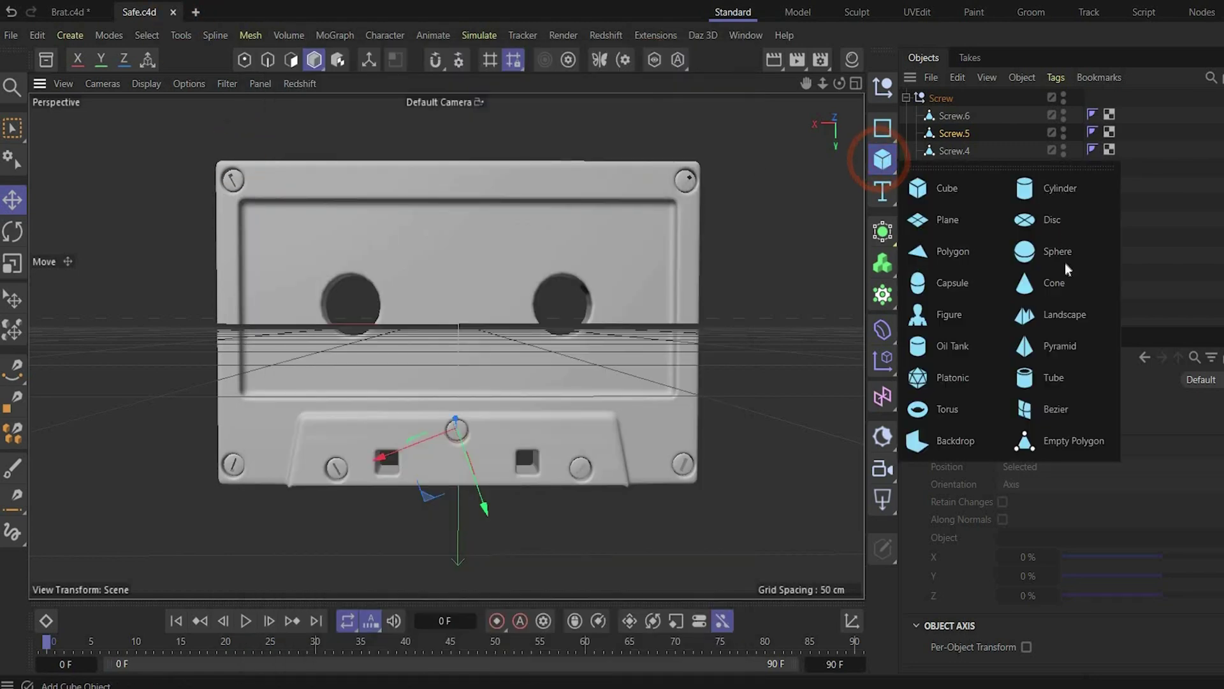
click(1065, 413)
click(1190, 560)
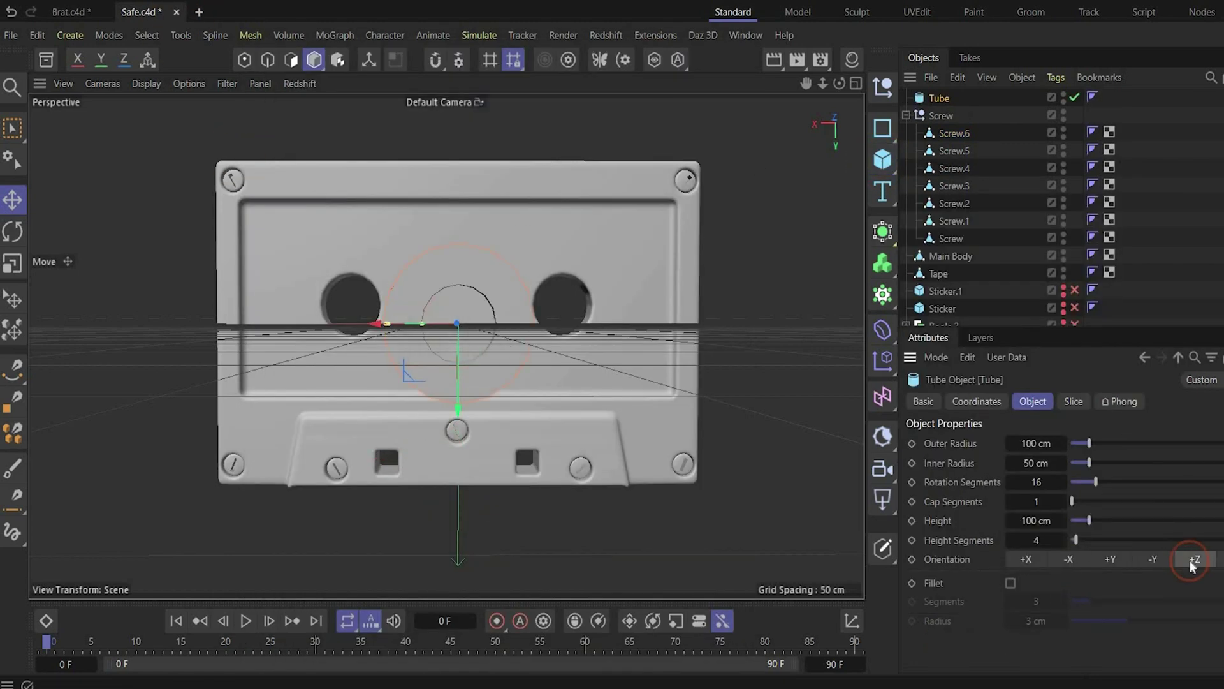
drag(374, 327, 275, 309)
Step: Fit the tube into the reel hole with a 32 cm inner radius, 14 rotation segments, about 44 cm outer radius and about 25 cm height
mouse_move(1034, 443)
mouse_down()
mouse_move(1016, 443)
mouse_move(1031, 463)
mouse_up()
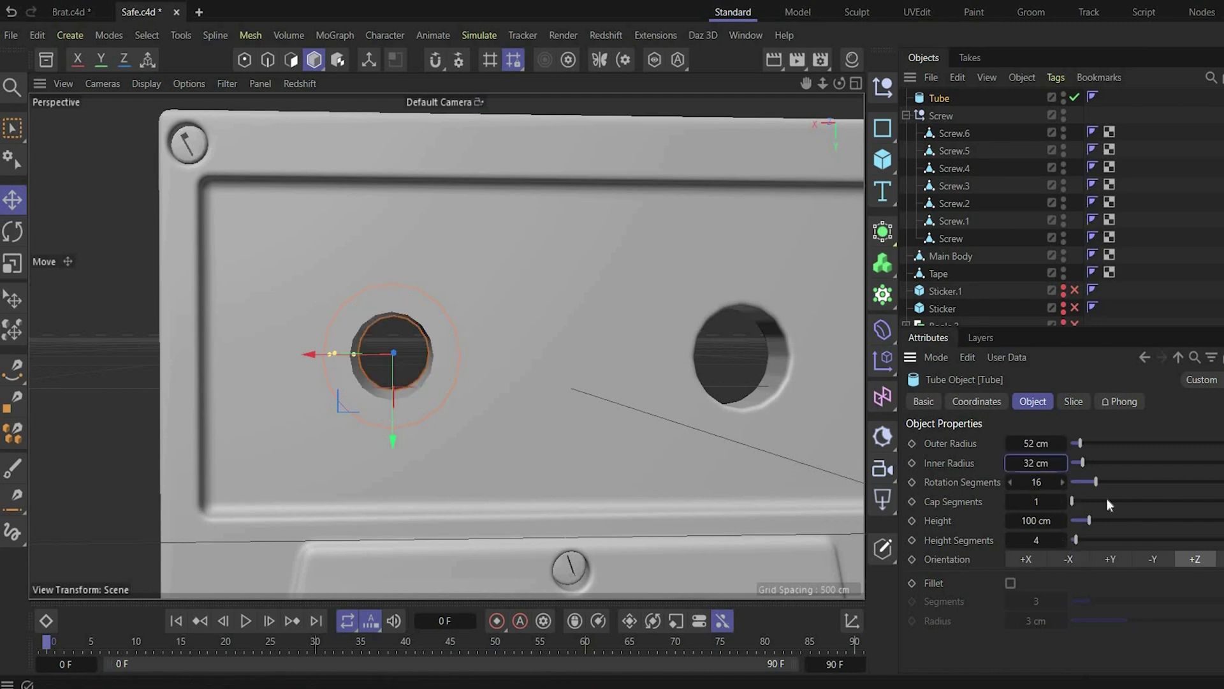
key(Tab)
text(14)
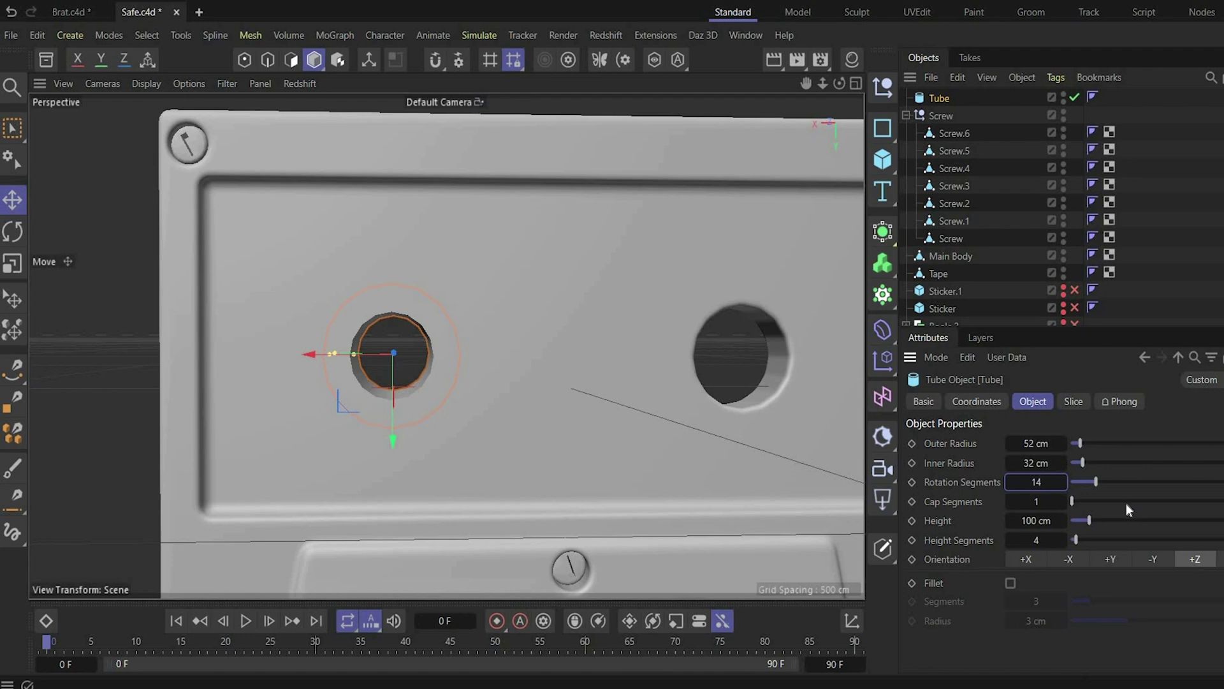
key(Return)
drag(839, 83, 861, 142)
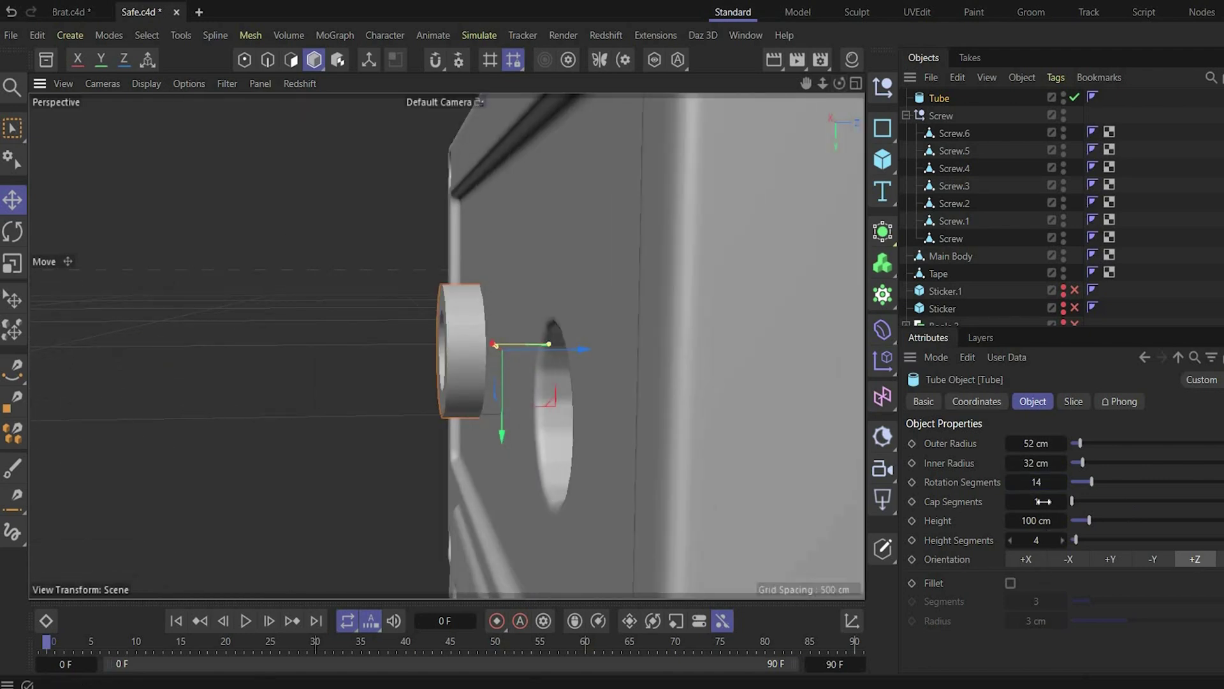
drag(543, 339, 517, 342)
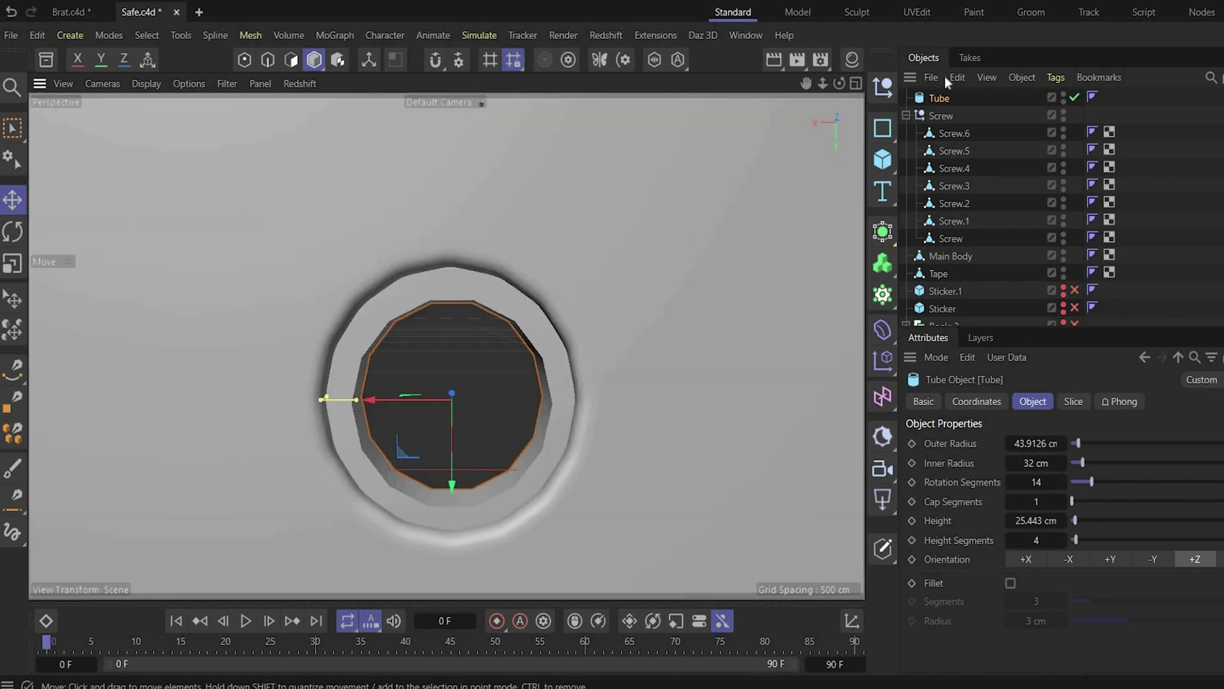
Step: Create a polygon copy of the tube with Current State to Object, place it above the original and disable the original
right_click(937, 98)
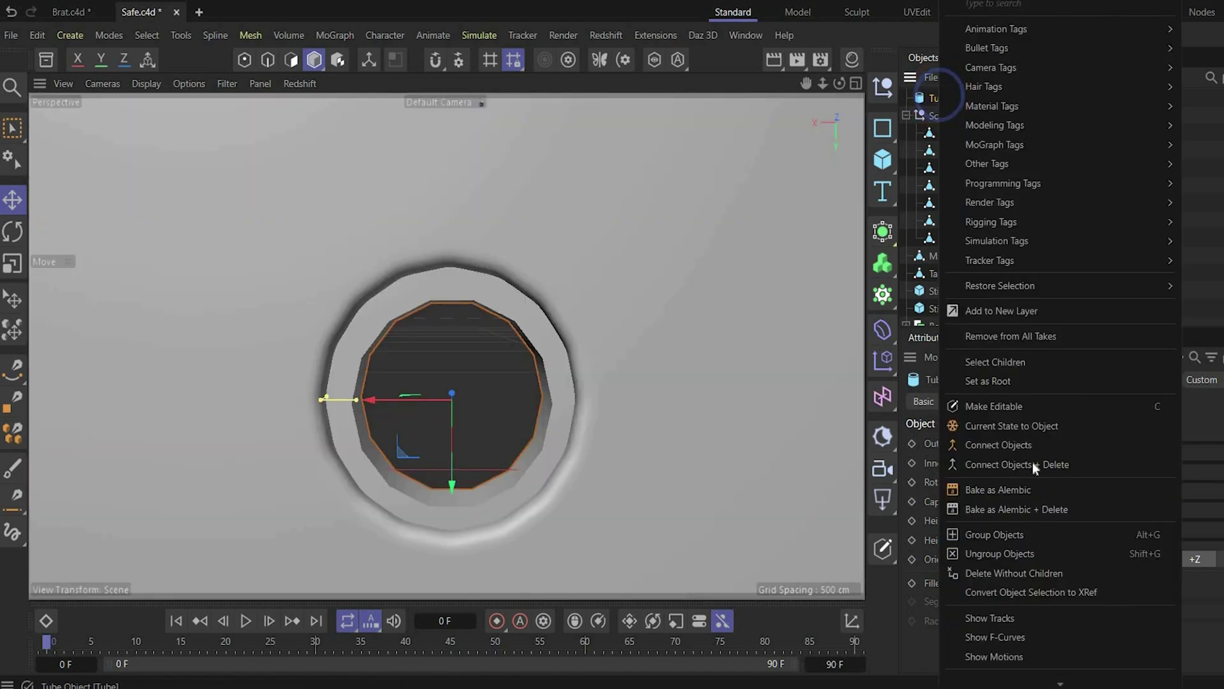
click(1036, 426)
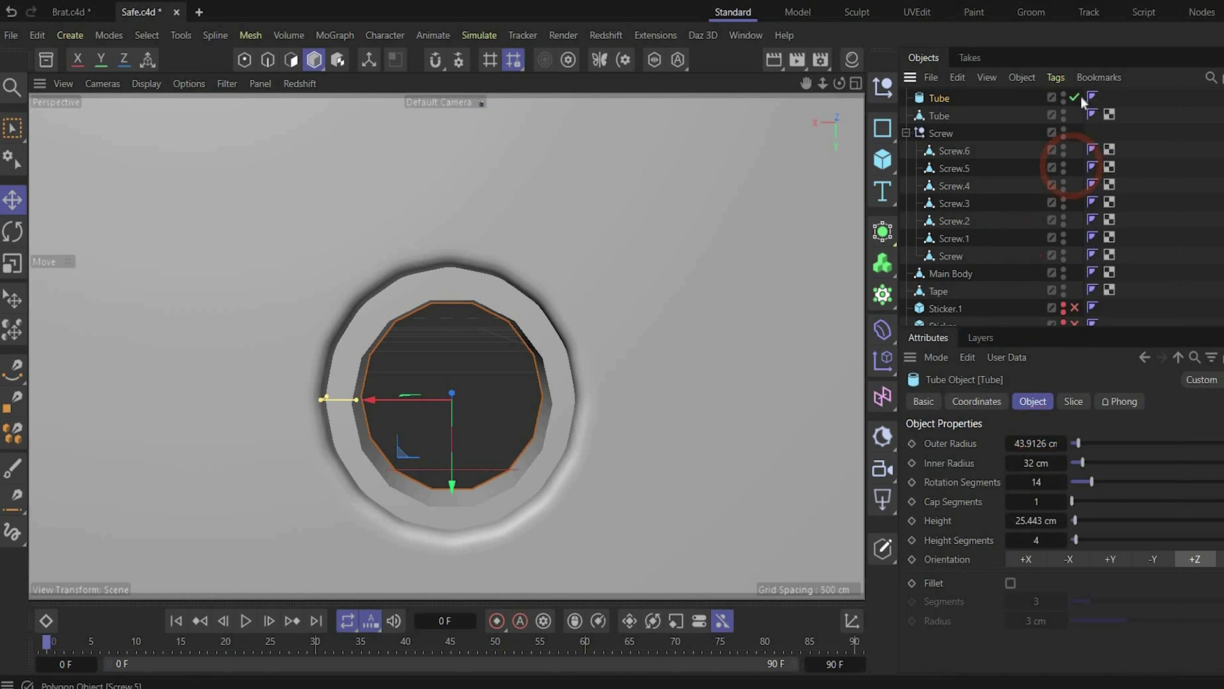
drag(942, 98, 942, 124)
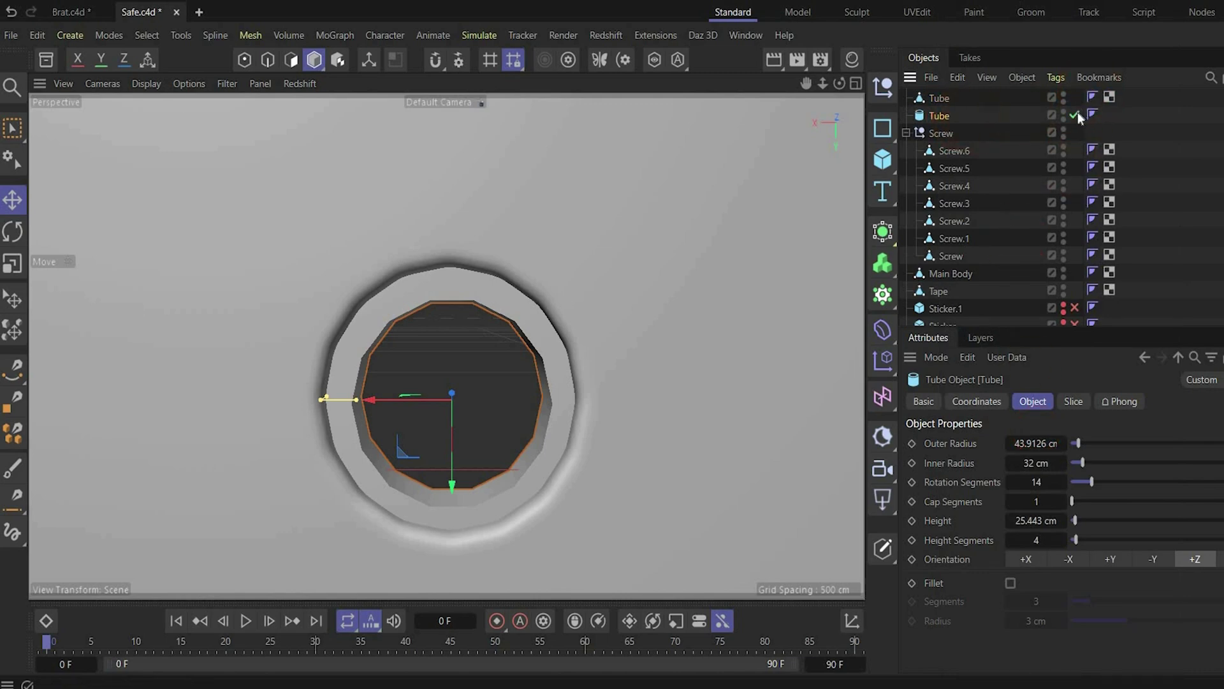
click(1063, 118)
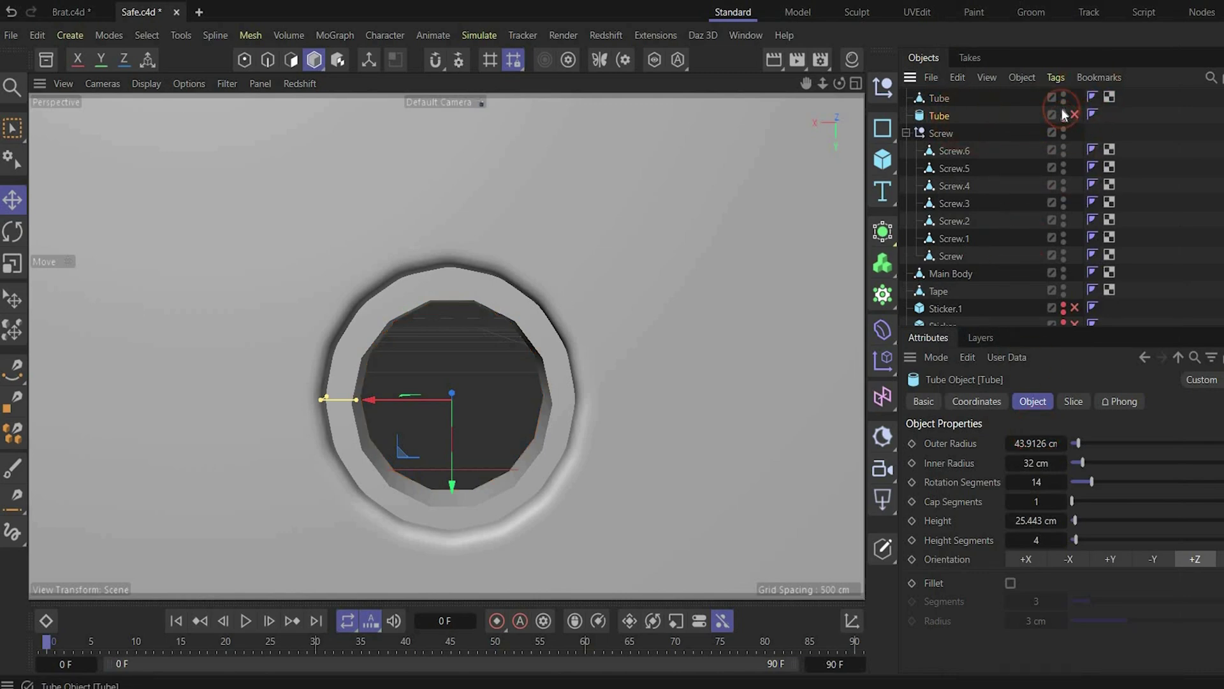
Step: Switch to polygon mode and display the viewport with Gouraud Shading (Lines)
click(294, 61)
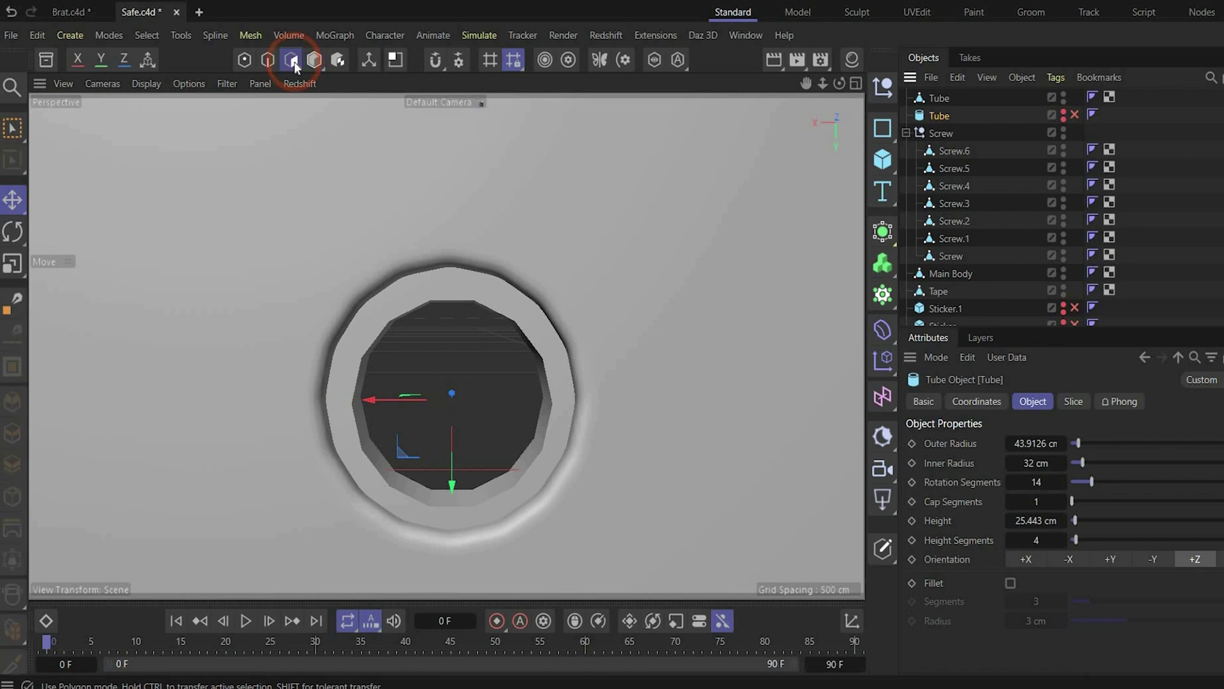
click(203, 83)
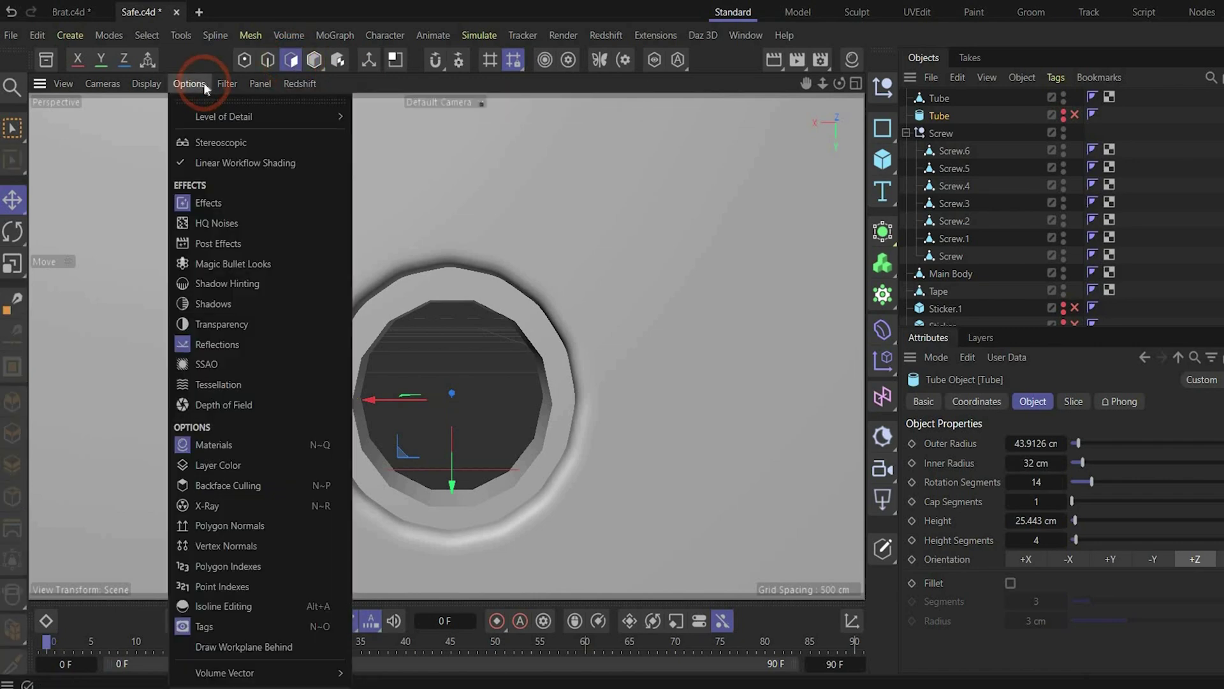
mouse_move(153, 83)
click(179, 159)
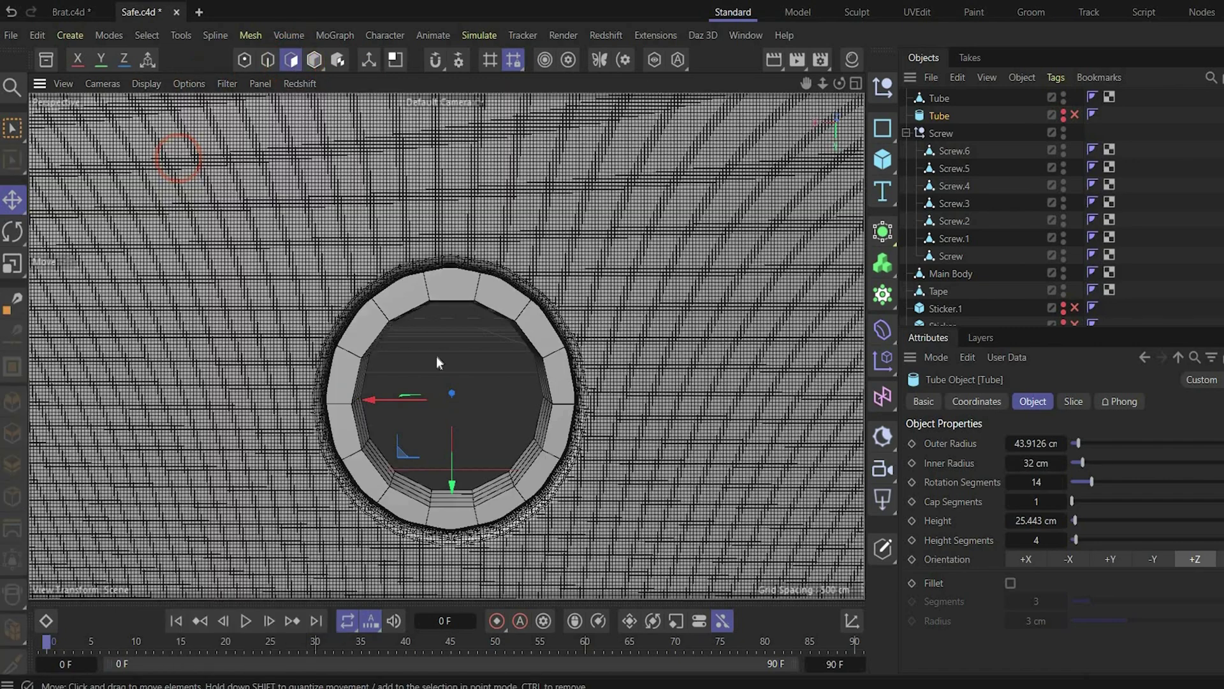
click(428, 352)
click(137, 37)
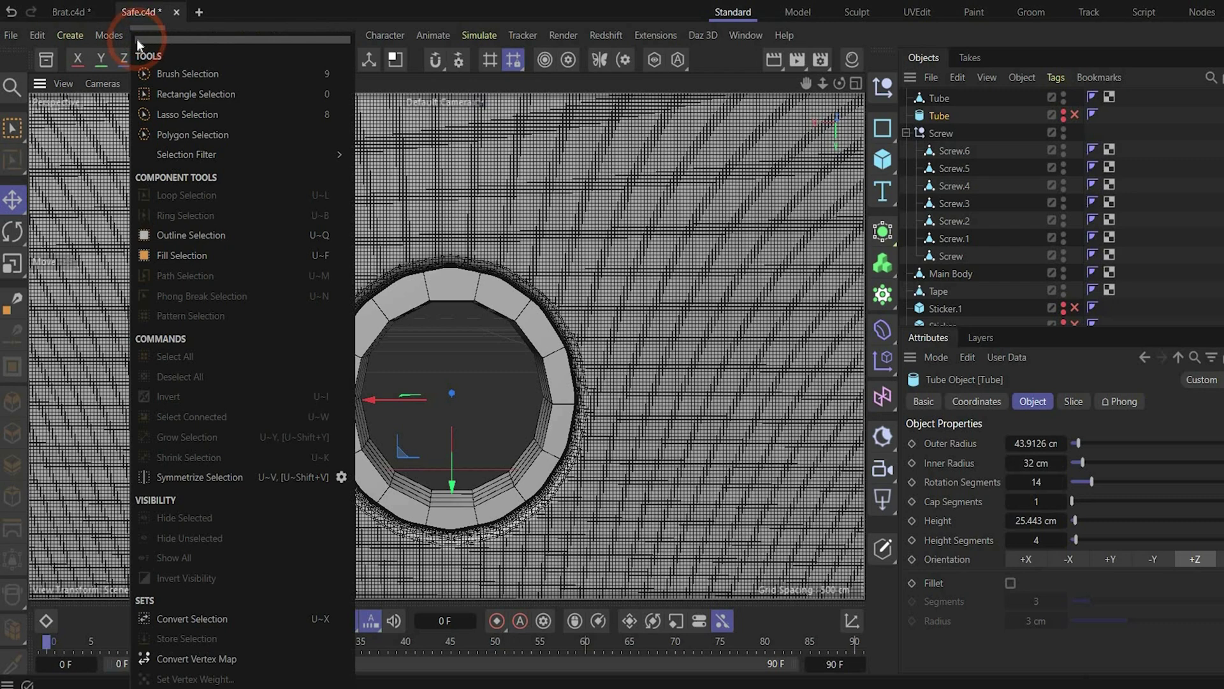
key(Escape)
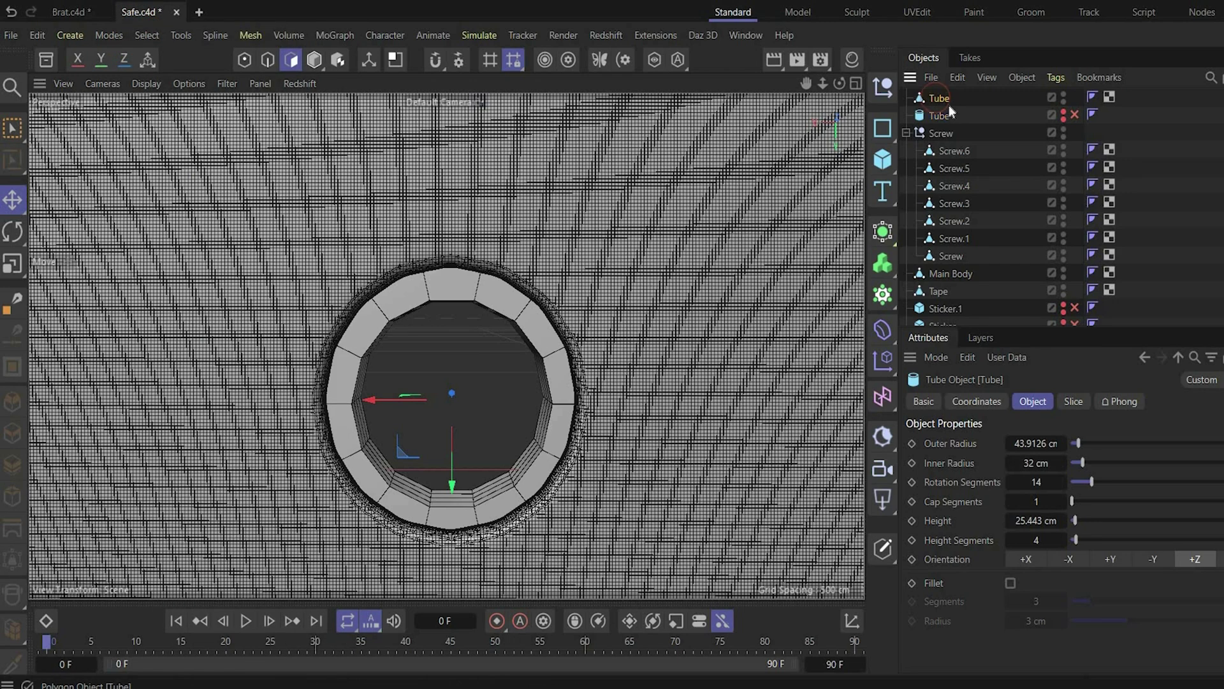
Step: Select every other segment around the polygon tube with Loop Selection, leaving an unselected segment between each pair
click(941, 99)
click(144, 37)
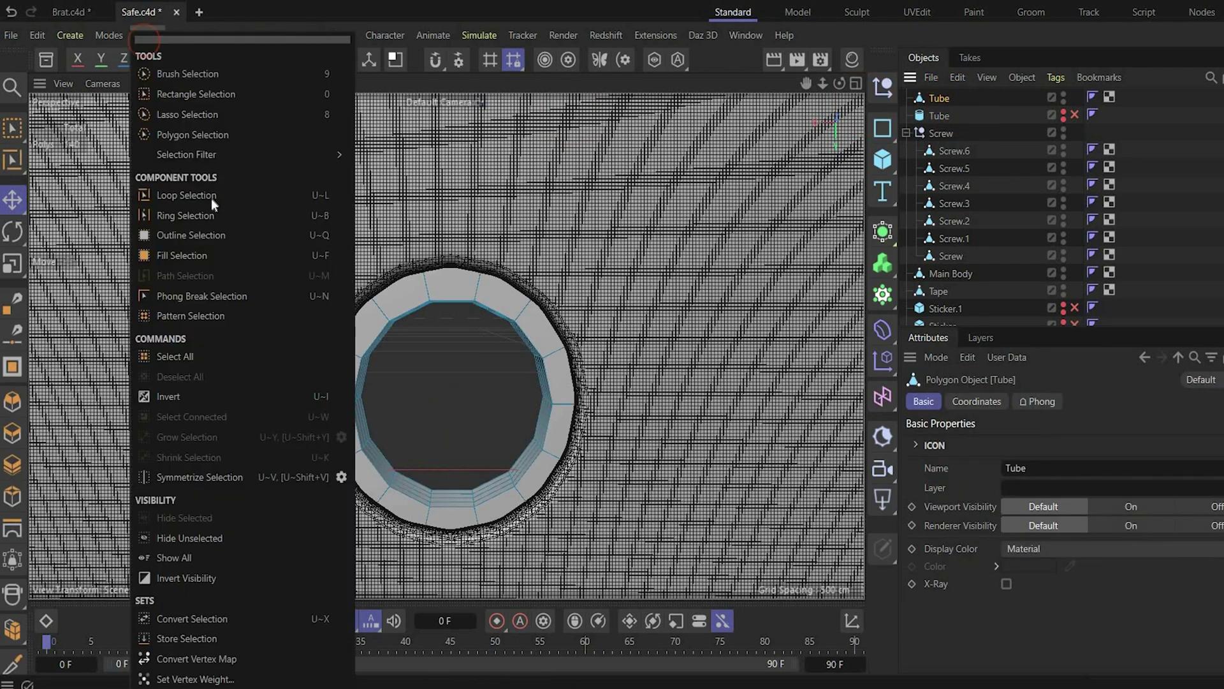
click(213, 201)
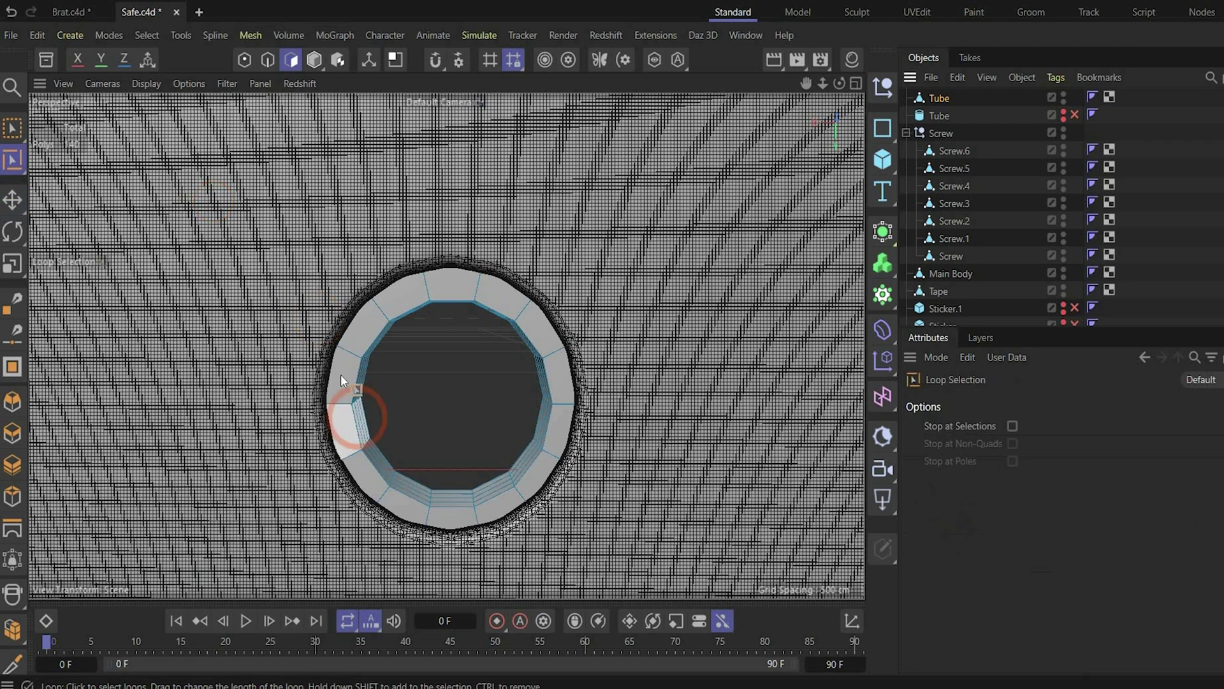
click(342, 376)
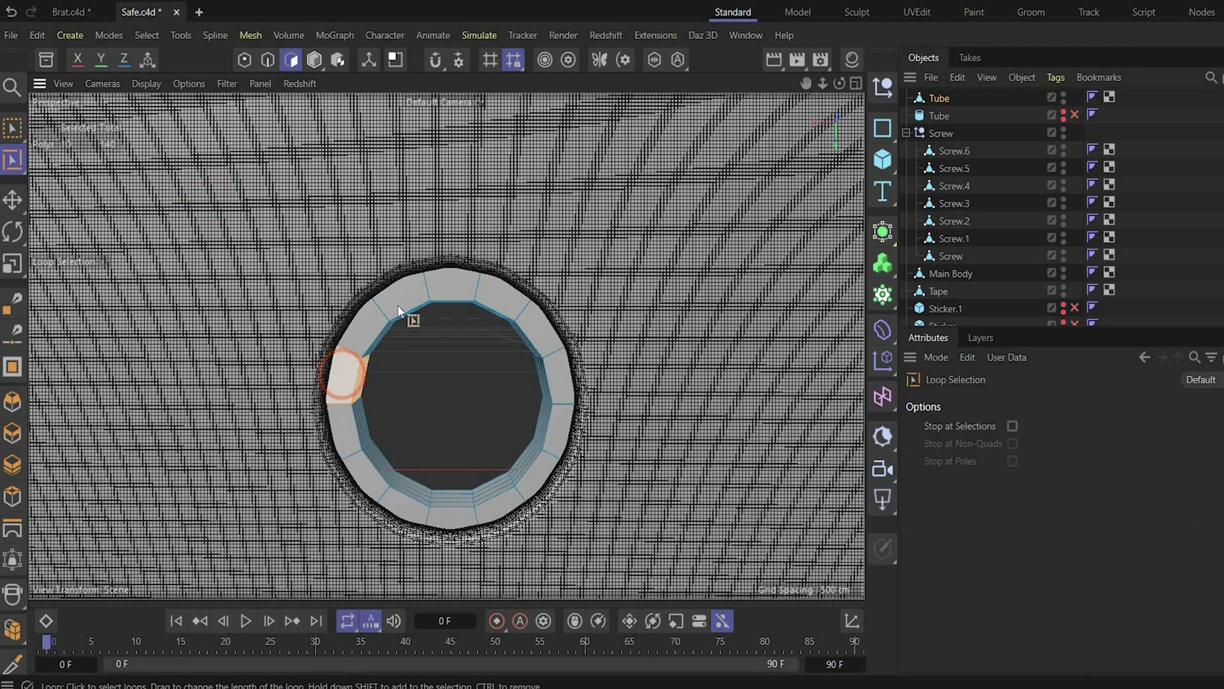
shift+click(450, 296)
mouse_move(489, 304)
mouse_down()
mouse_move(541, 397)
mouse_move(565, 388)
mouse_move(550, 456)
mouse_move(459, 512)
mouse_up()
shift+click(459, 512)
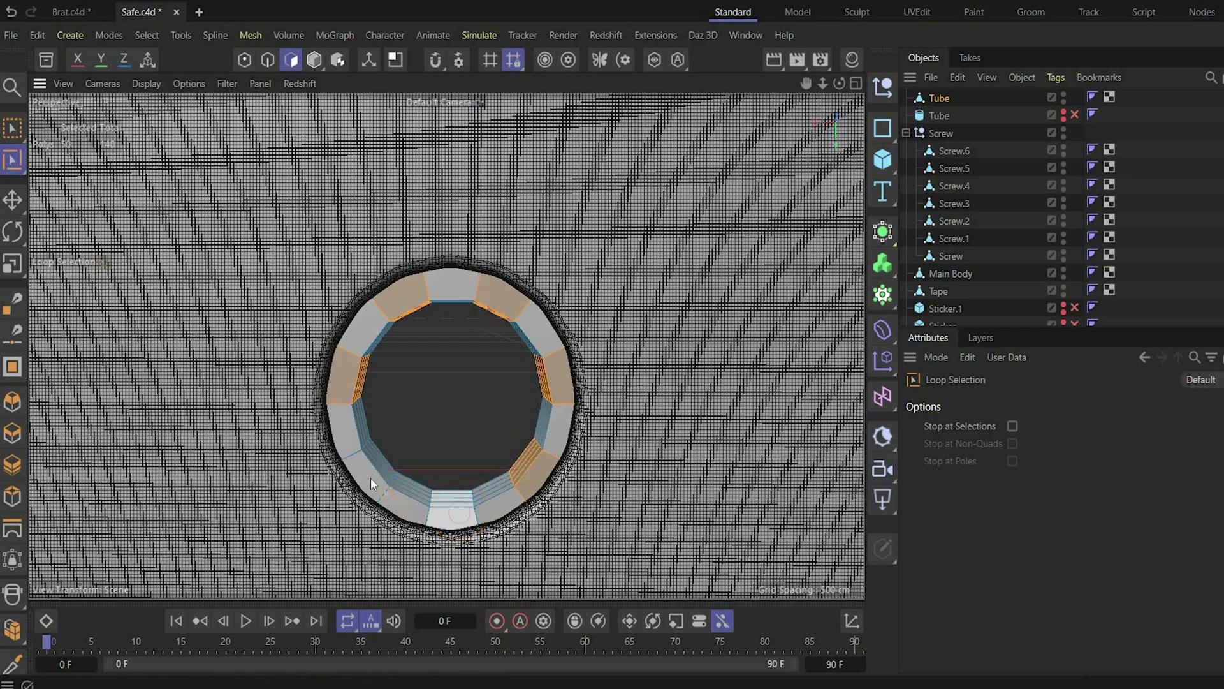
shift+click(370, 477)
Step: Extrude the selected alternate tube segments inward with an offset of -4.08 cm to form the teeth
key(space)
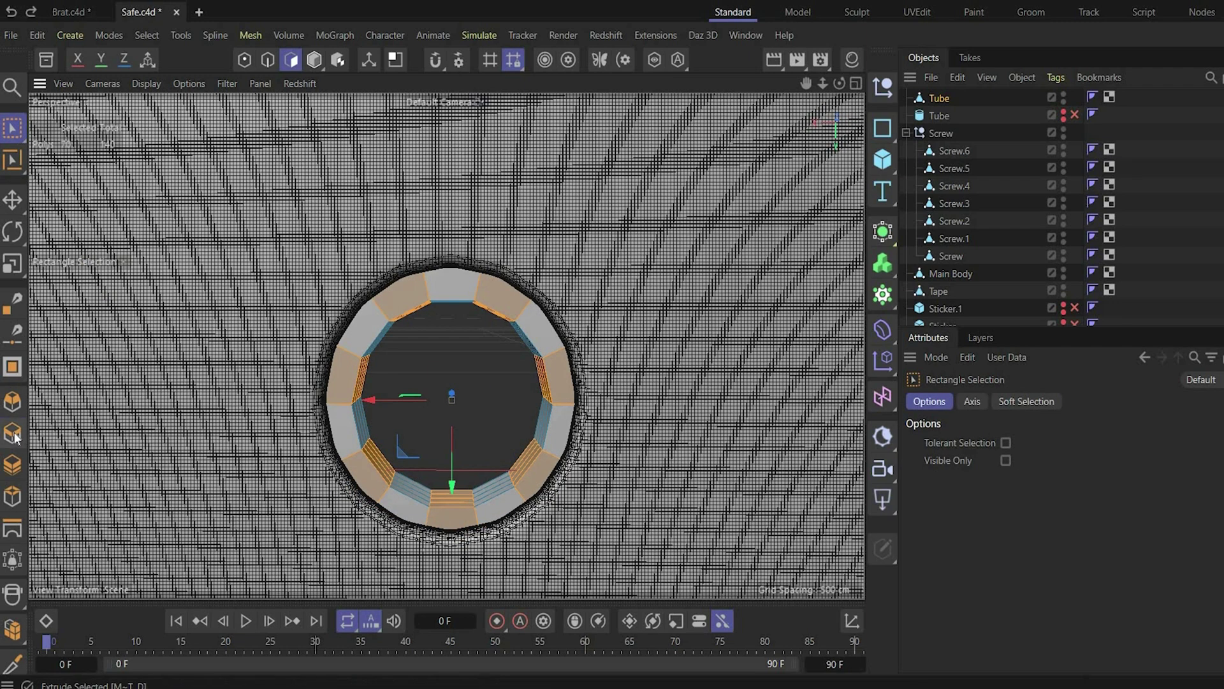
click(13, 434)
drag(363, 338, 310, 338)
drag(443, 356, 440, 356)
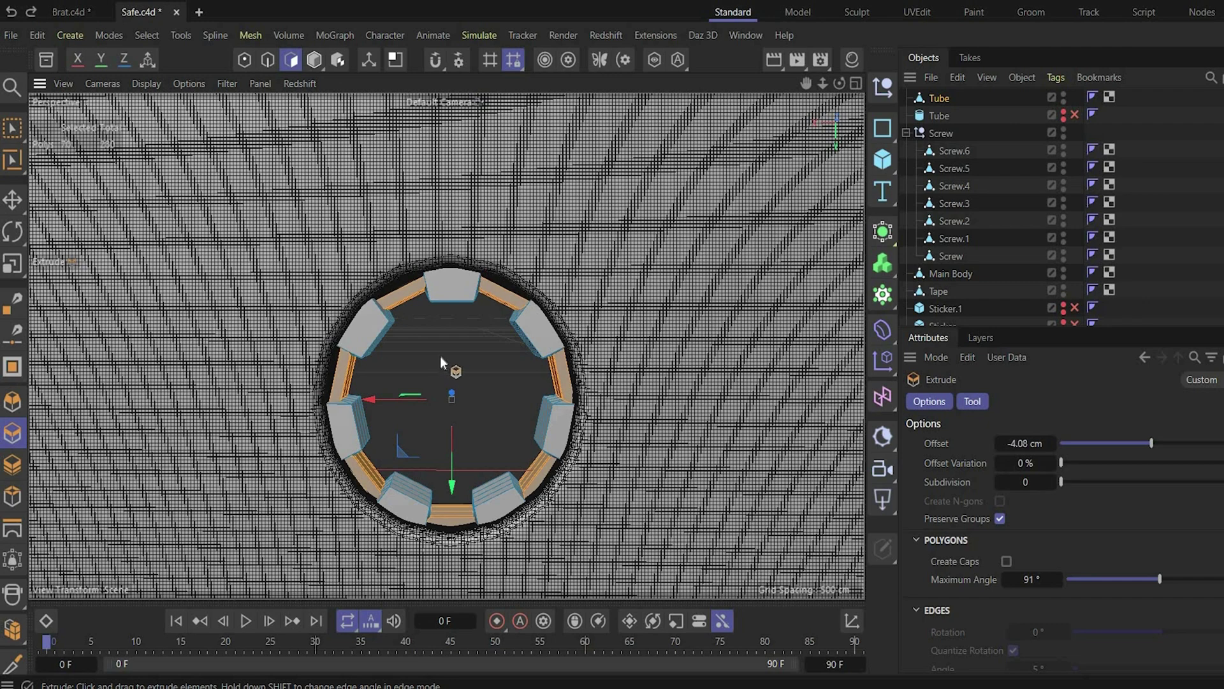
scroll(439, 361, down, 3)
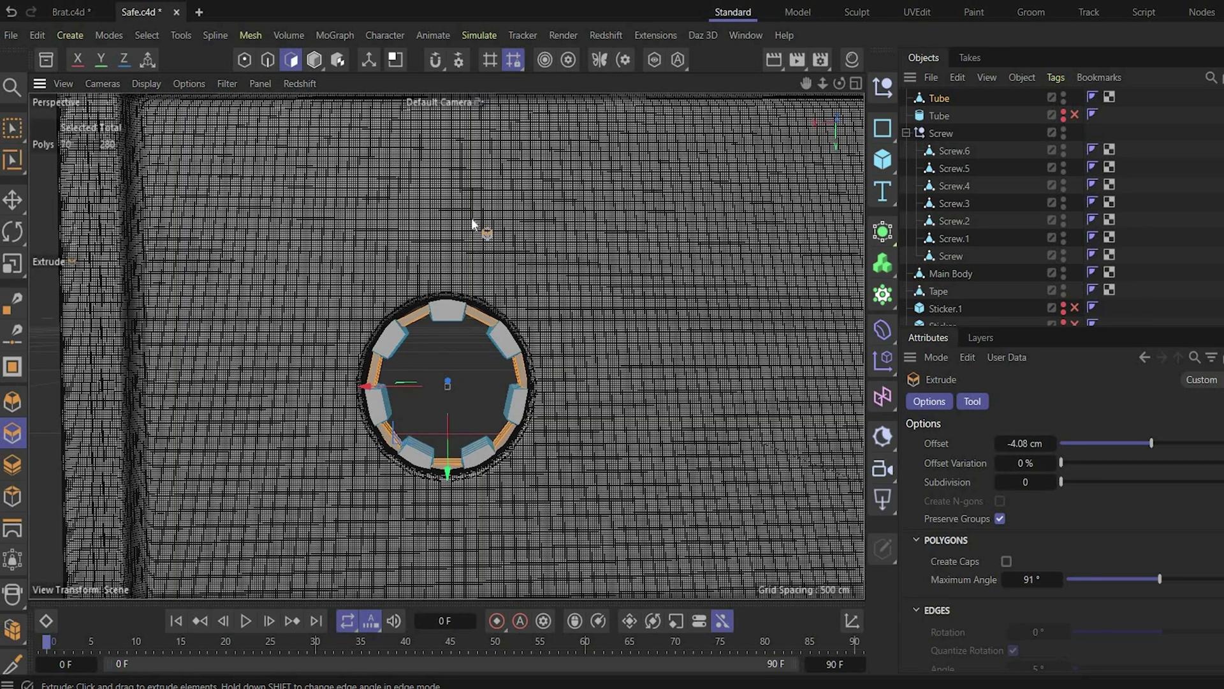
Step: Return to model mode and display the viewport with plain Gouraud Shading
click(314, 60)
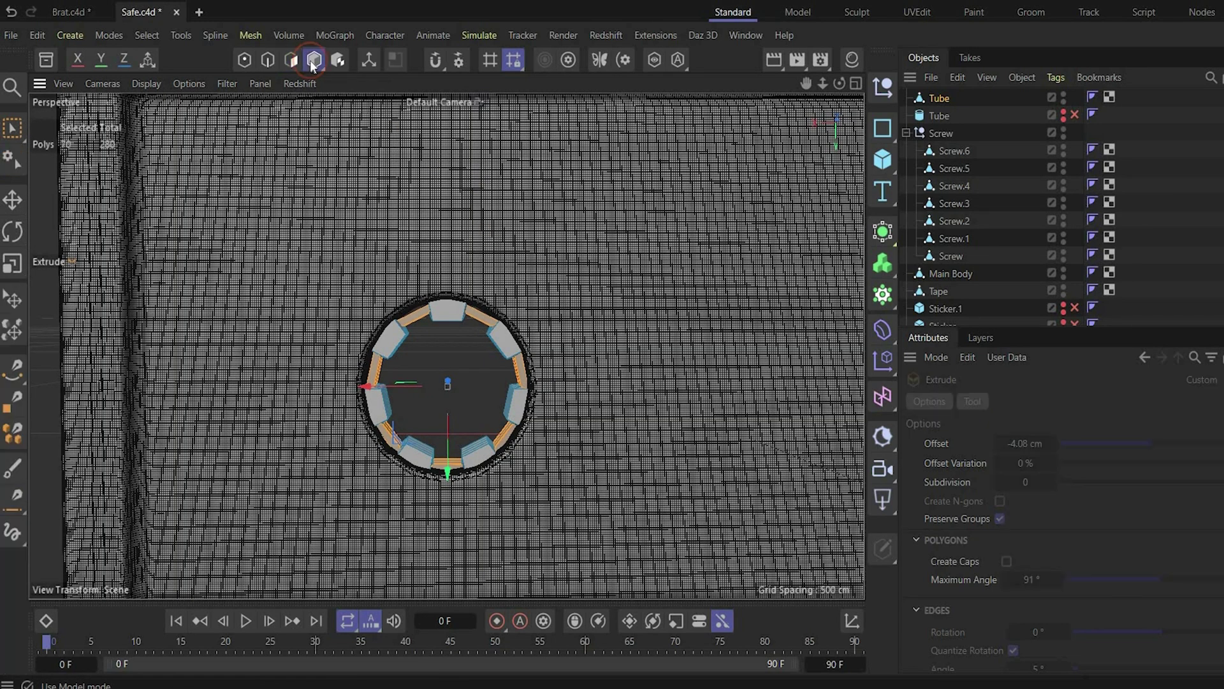
click(154, 82)
click(160, 132)
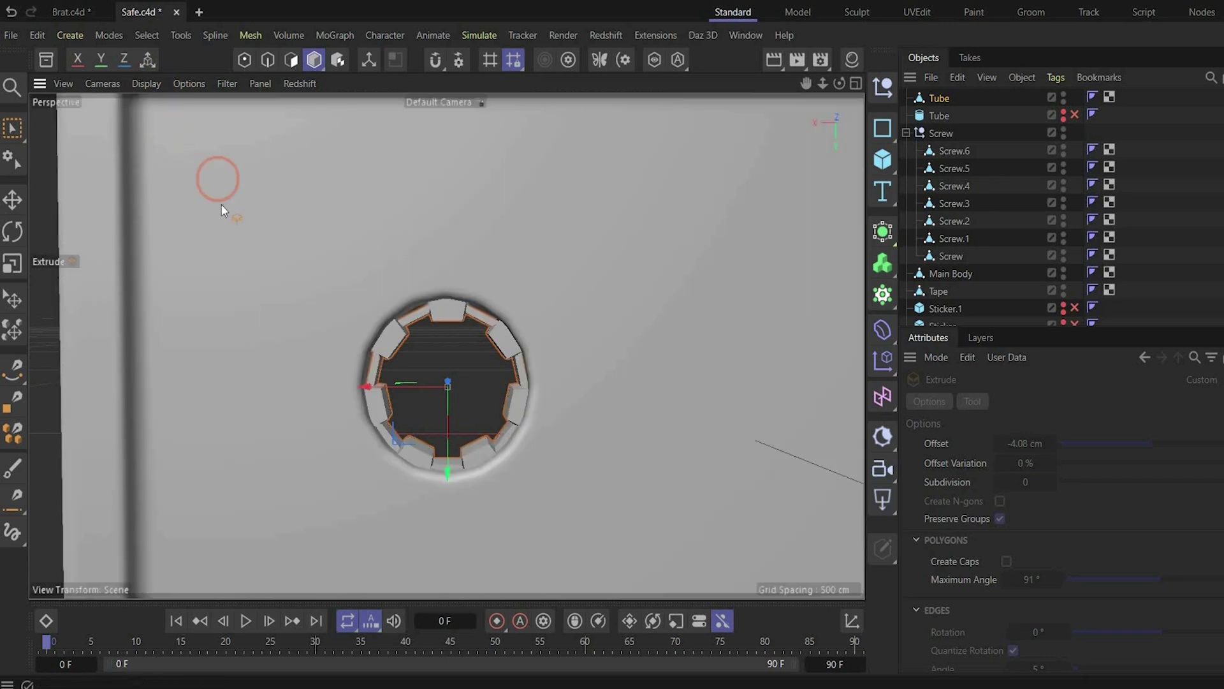
scroll(224, 206, down, 7)
scroll(230, 213, up, 1)
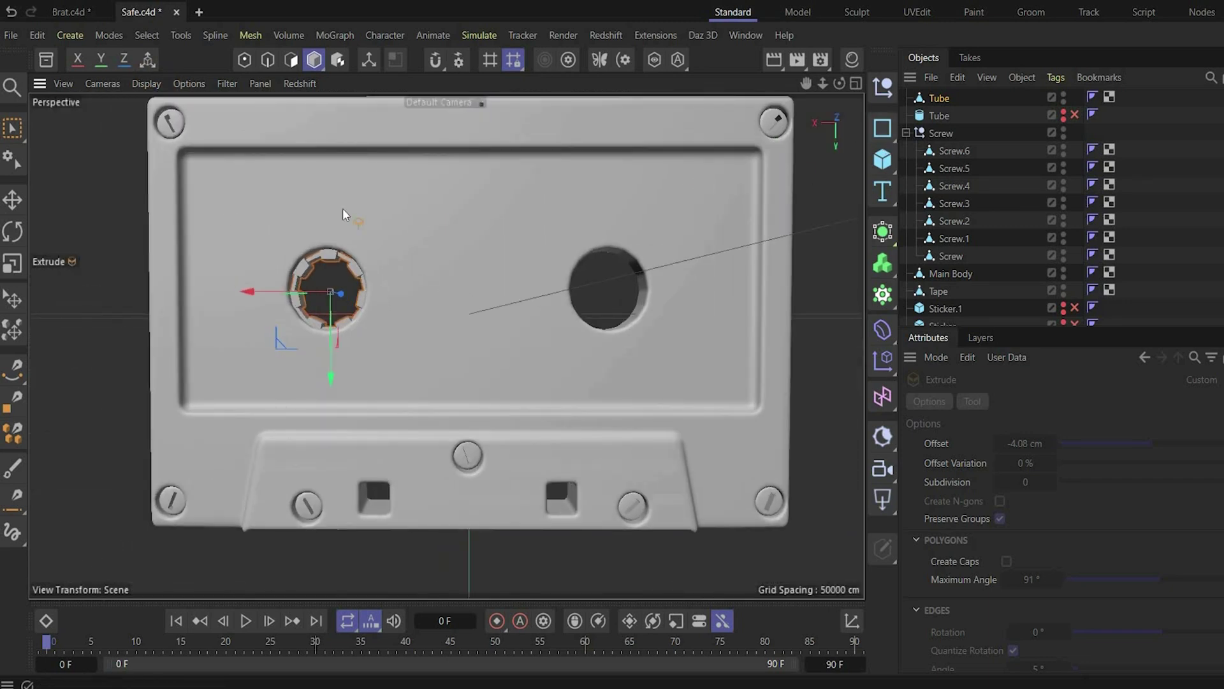
scroll(343, 208, up, 2)
Step: Rename the toothed polygon tube Ring and place a duplicate of it in the right reel hole
double_click(940, 98)
text(F)
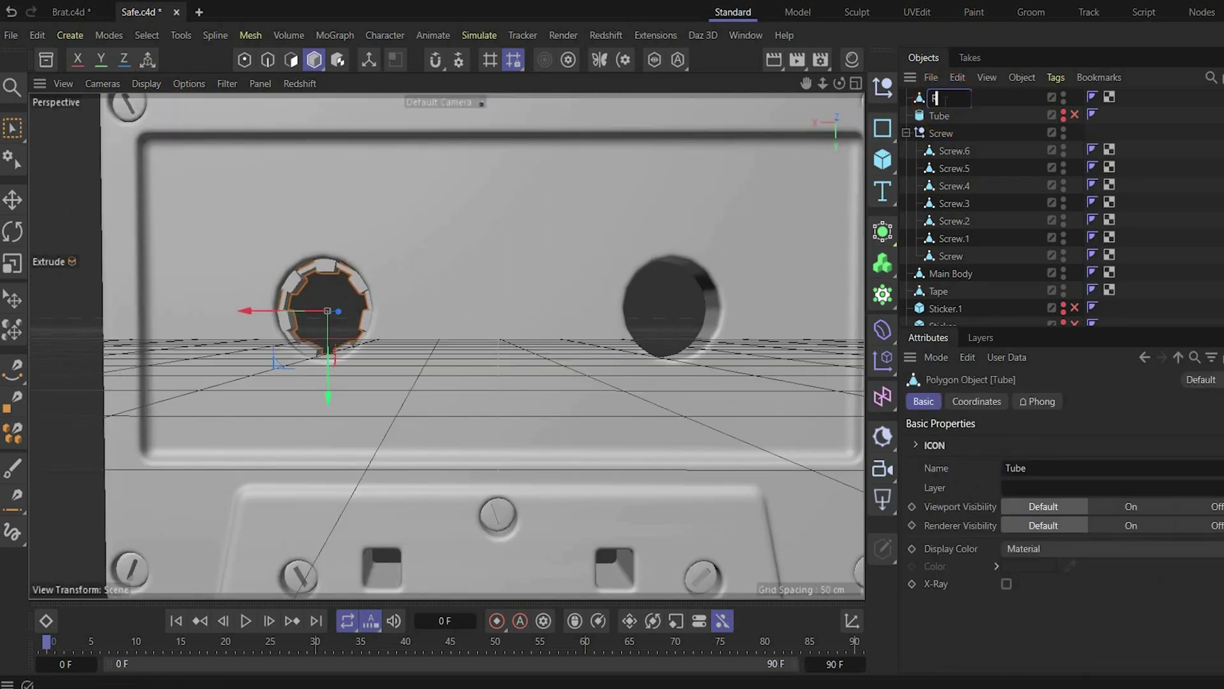
key(Return)
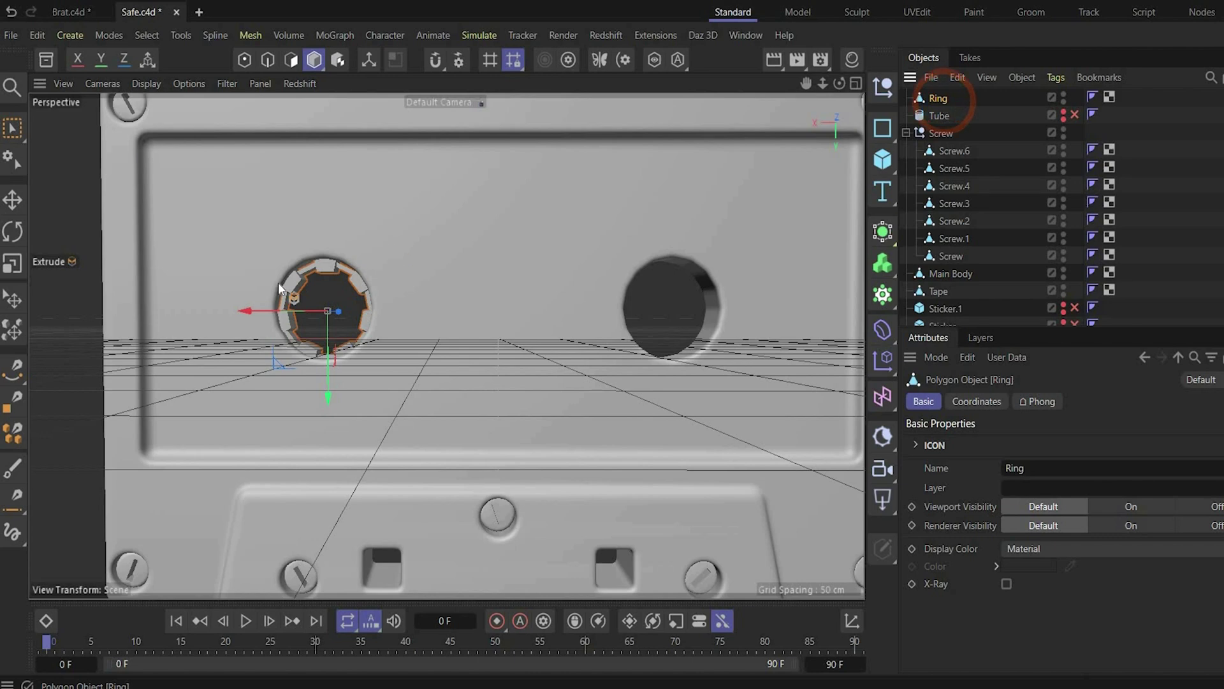
key(ctrl+c)
key(ctrl+v)
drag(599, 339, 583, 344)
key(0)
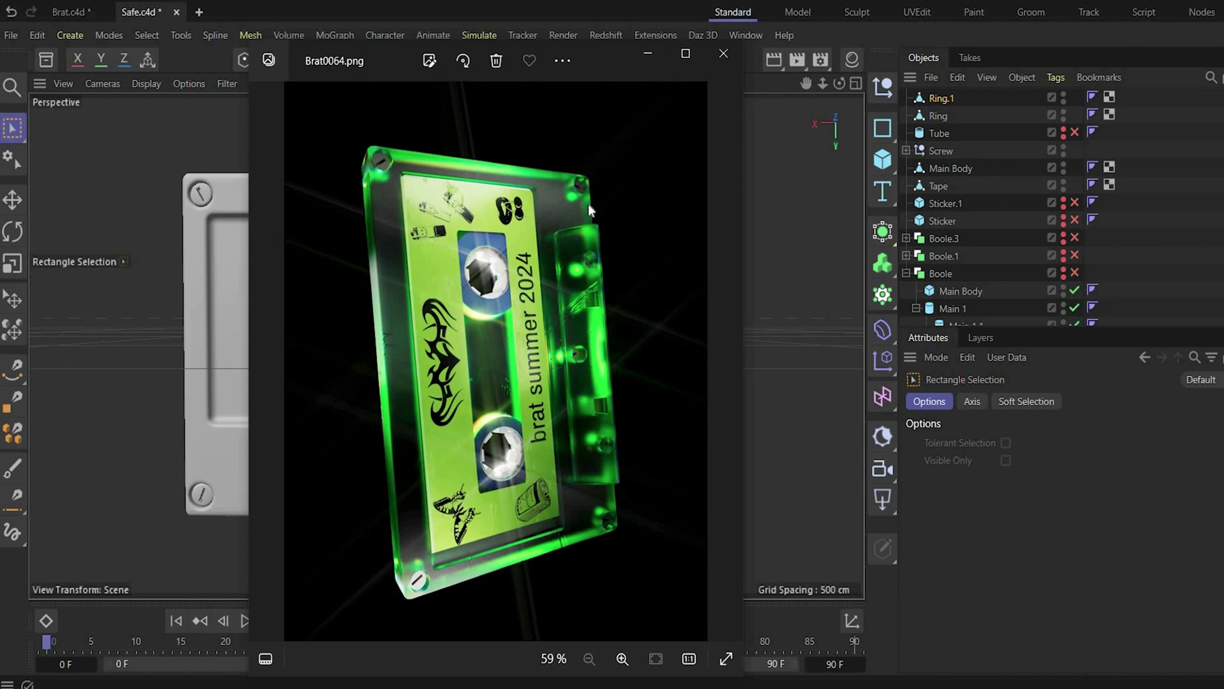
Step: Put away the reference image and display the cassette in the Lines shading mode
click(650, 54)
click(146, 83)
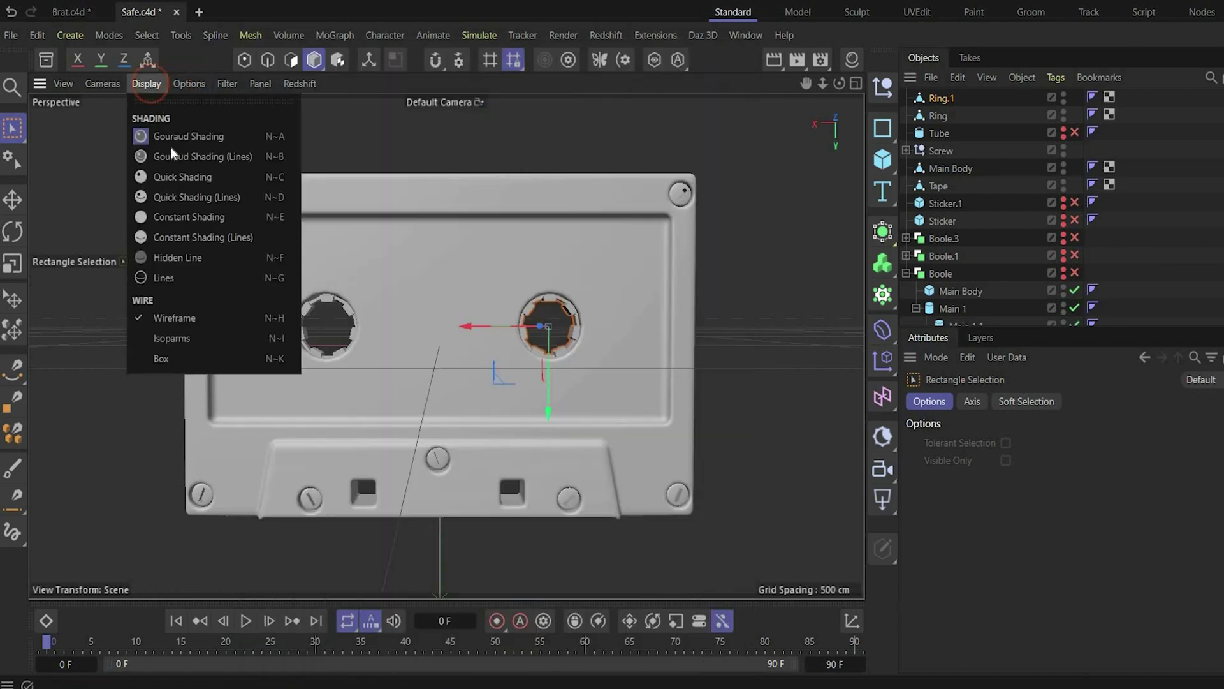
click(164, 278)
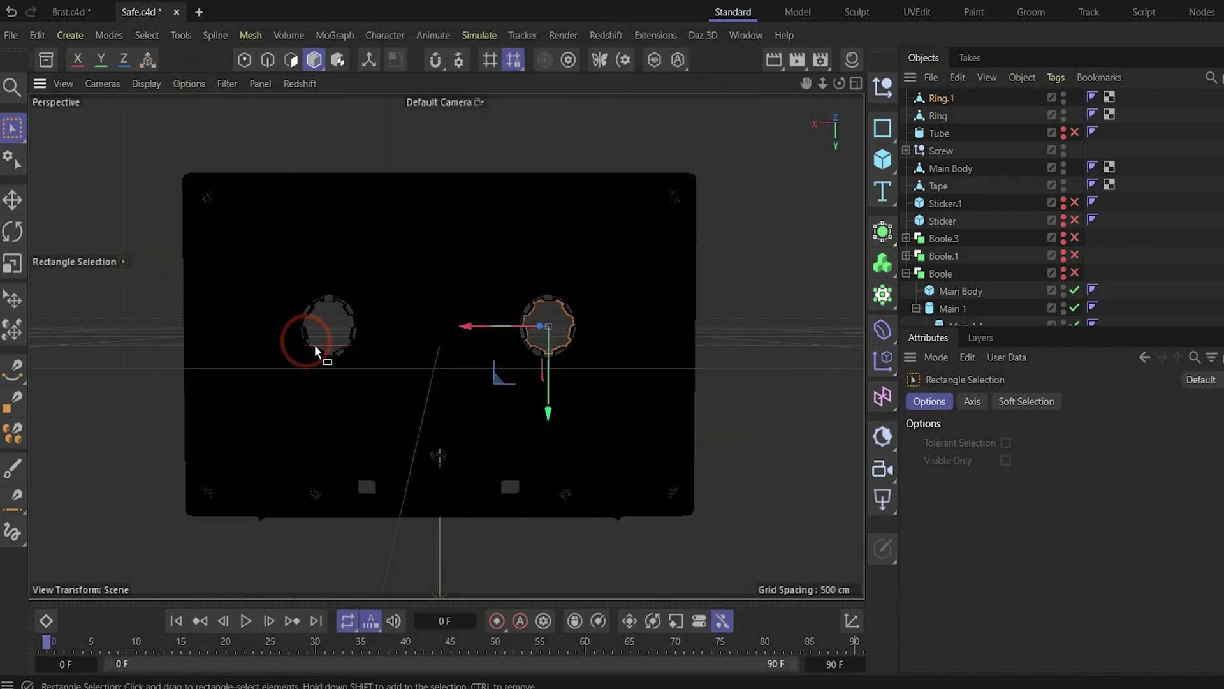
scroll(400, 269, up, 3)
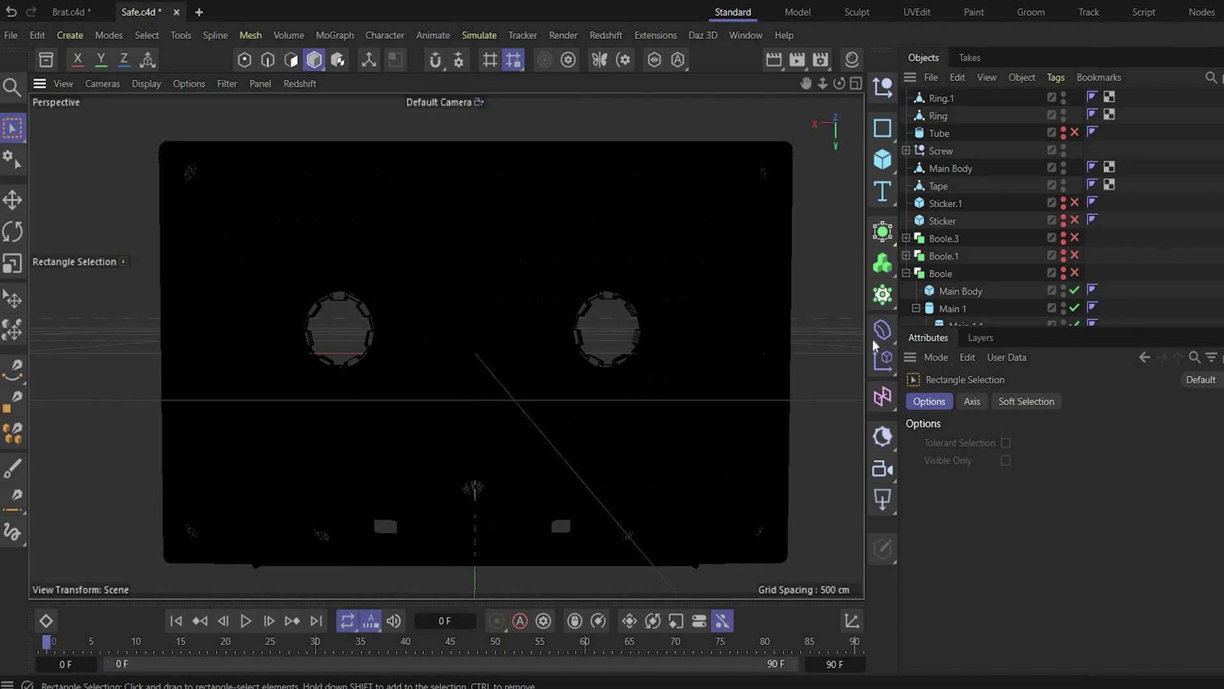
Step: Add another tube primitive at the centre of the cassette and orient it along +Z
click(882, 159)
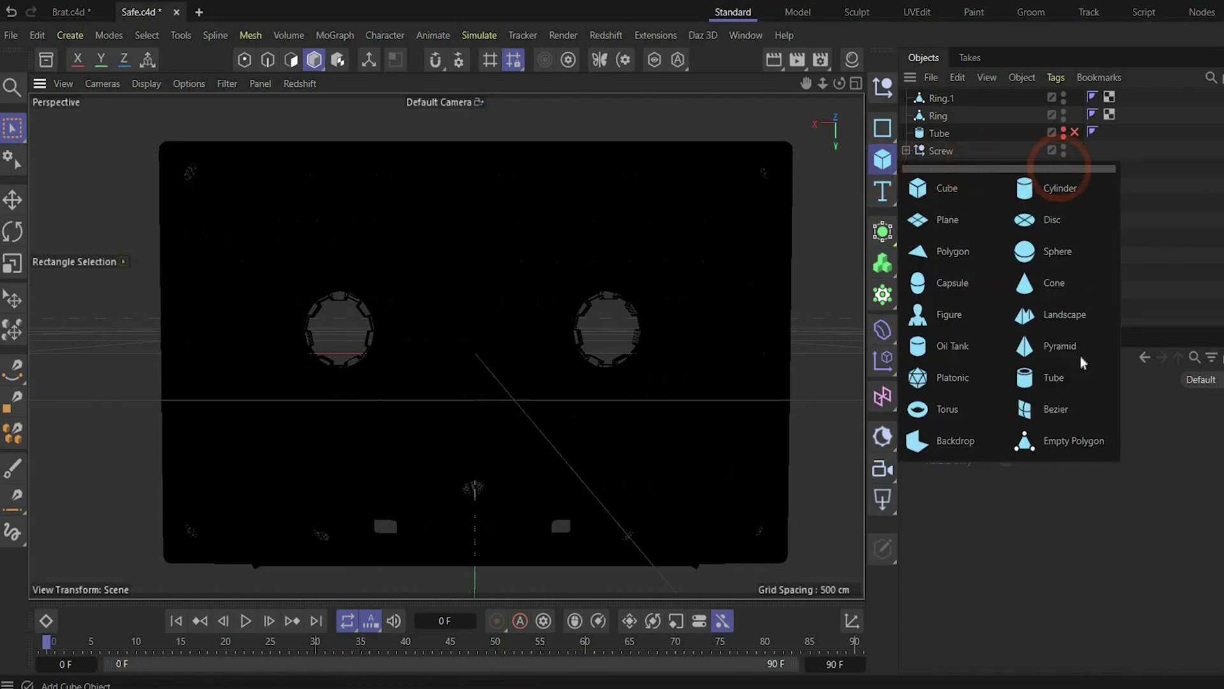
click(1075, 376)
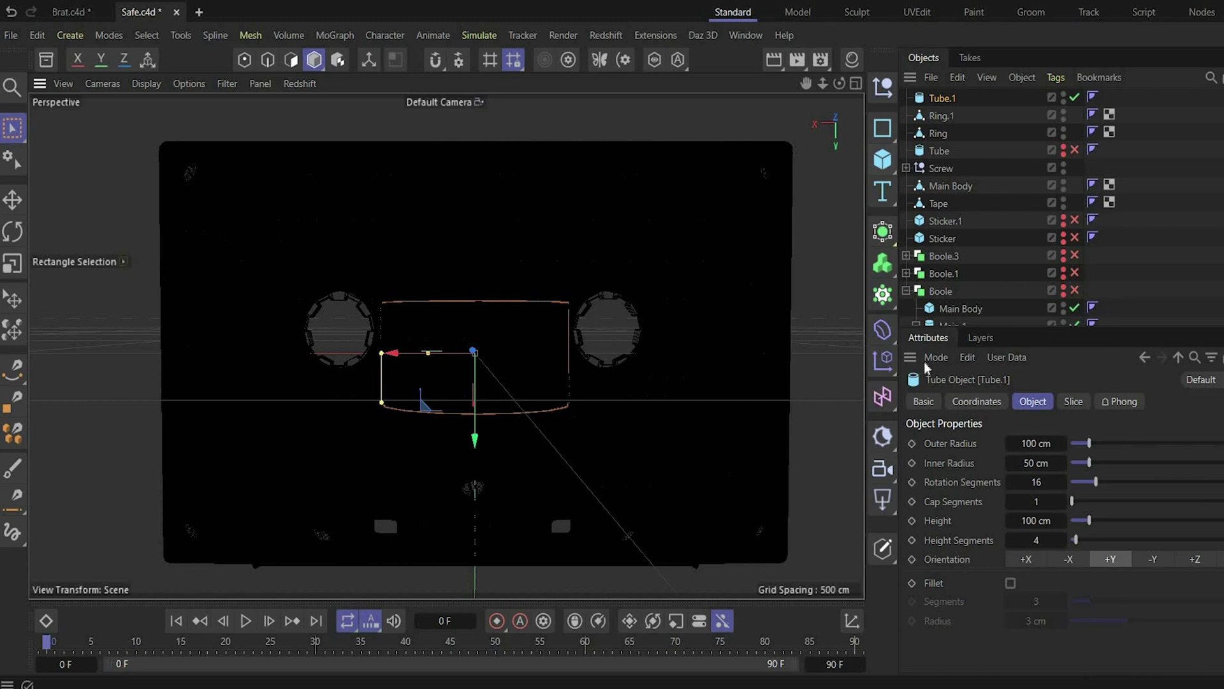
click(1194, 561)
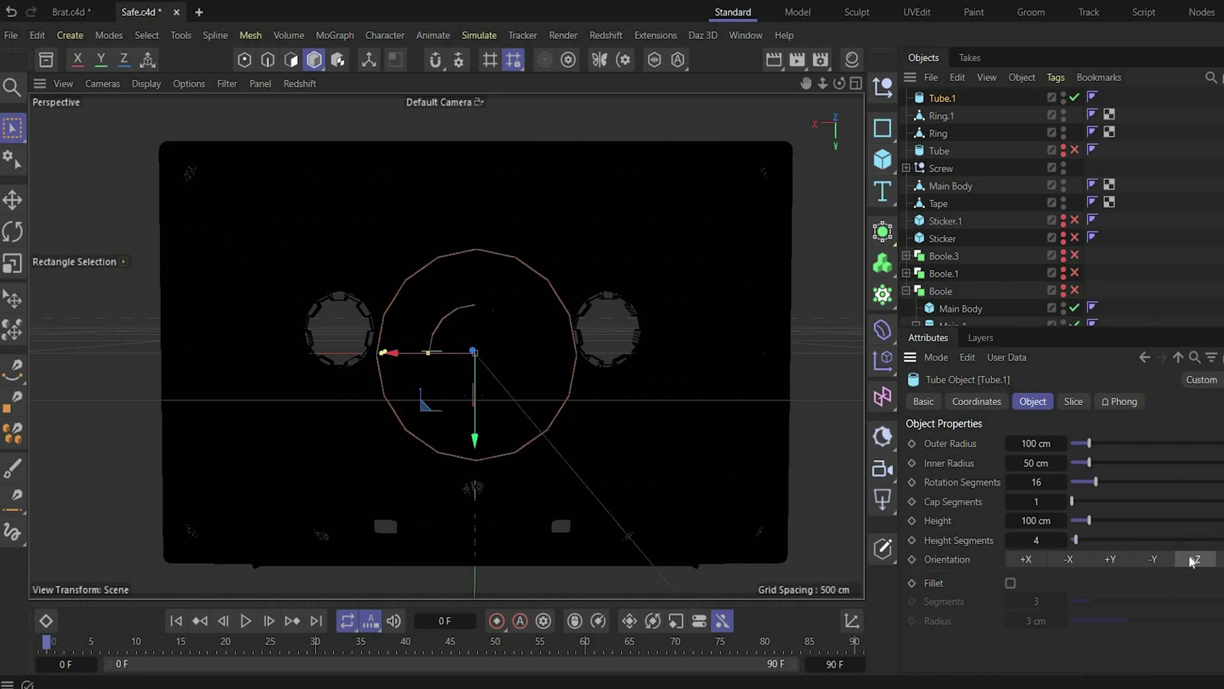
Step: Move the new tube onto the reel hole on the +X side and centre it there in the Front view
drag(399, 356, 336, 411)
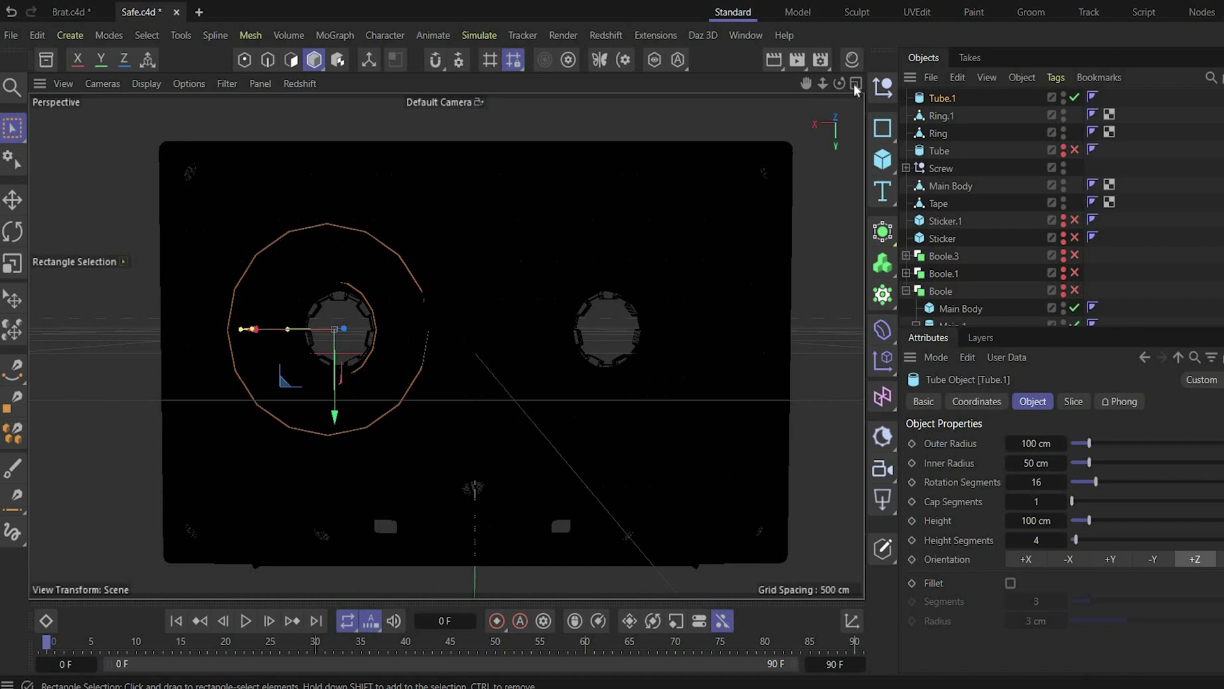
middle_click(667, 459)
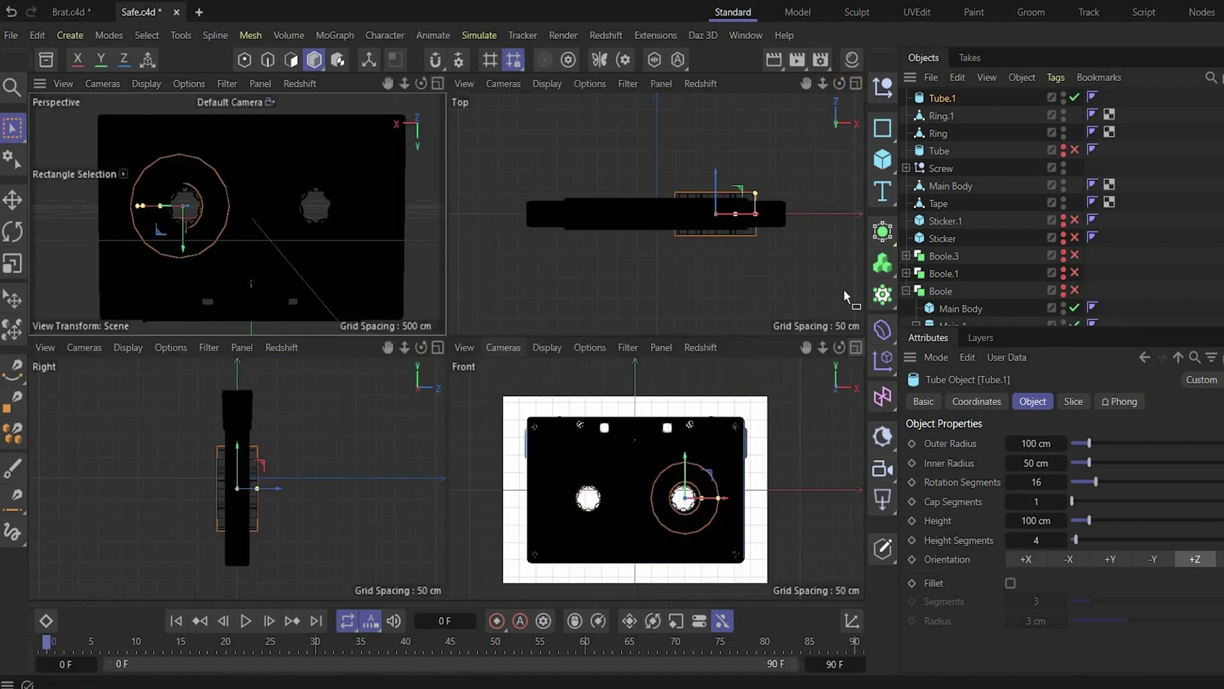
click(855, 348)
middle_click(496, 460)
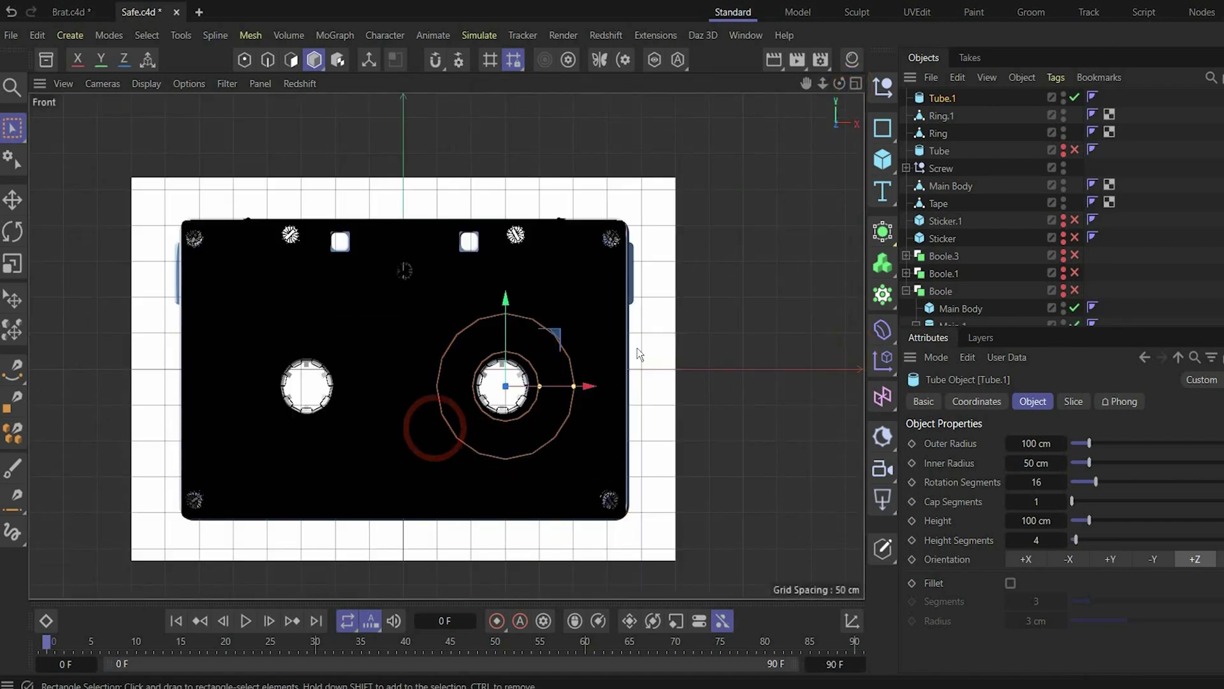
scroll(638, 351, up, 3)
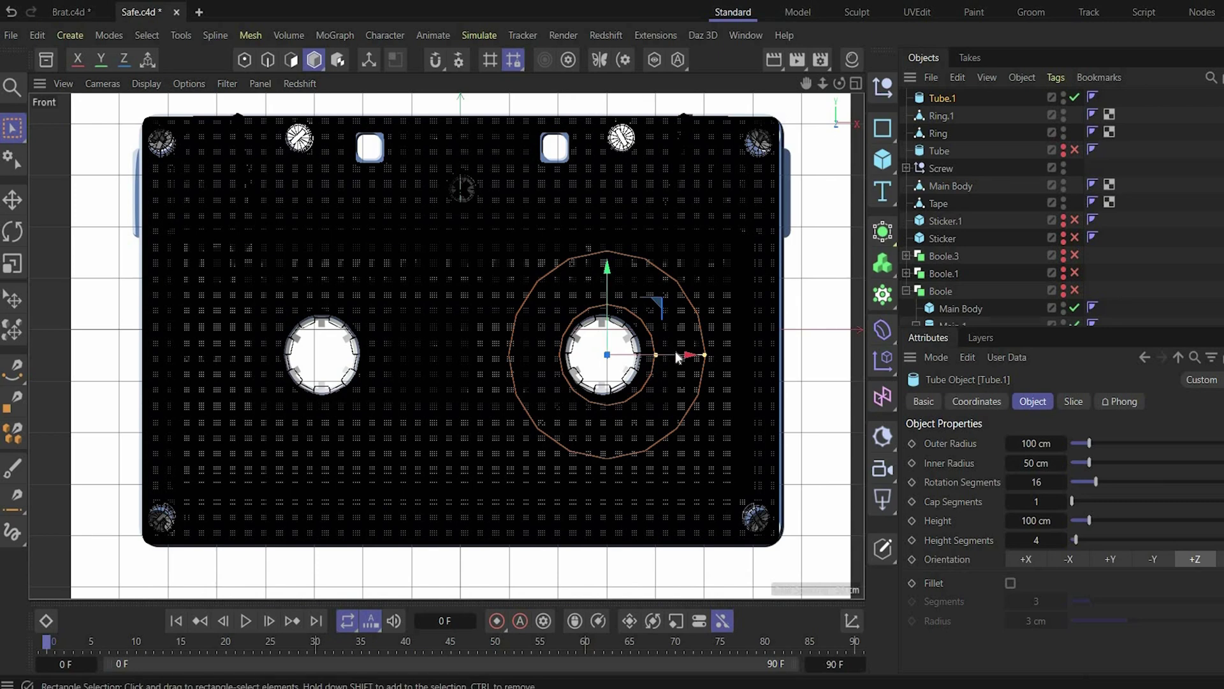
mouse_move(678, 357)
mouse_down()
mouse_move(690, 365)
mouse_move(674, 357)
mouse_up()
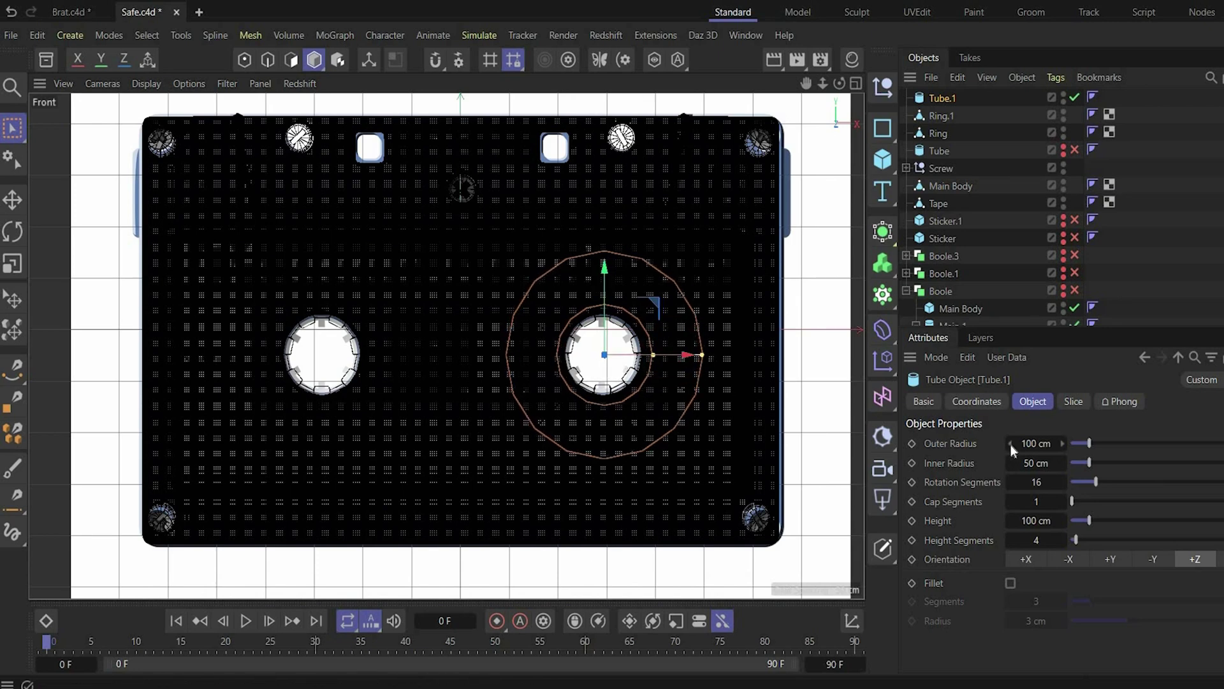
Step: Give the tube an outer radius of 75 cm, an inner radius of 48 cm, 91 rotation segments and 1 height segment
drag(1010, 445, 1065, 442)
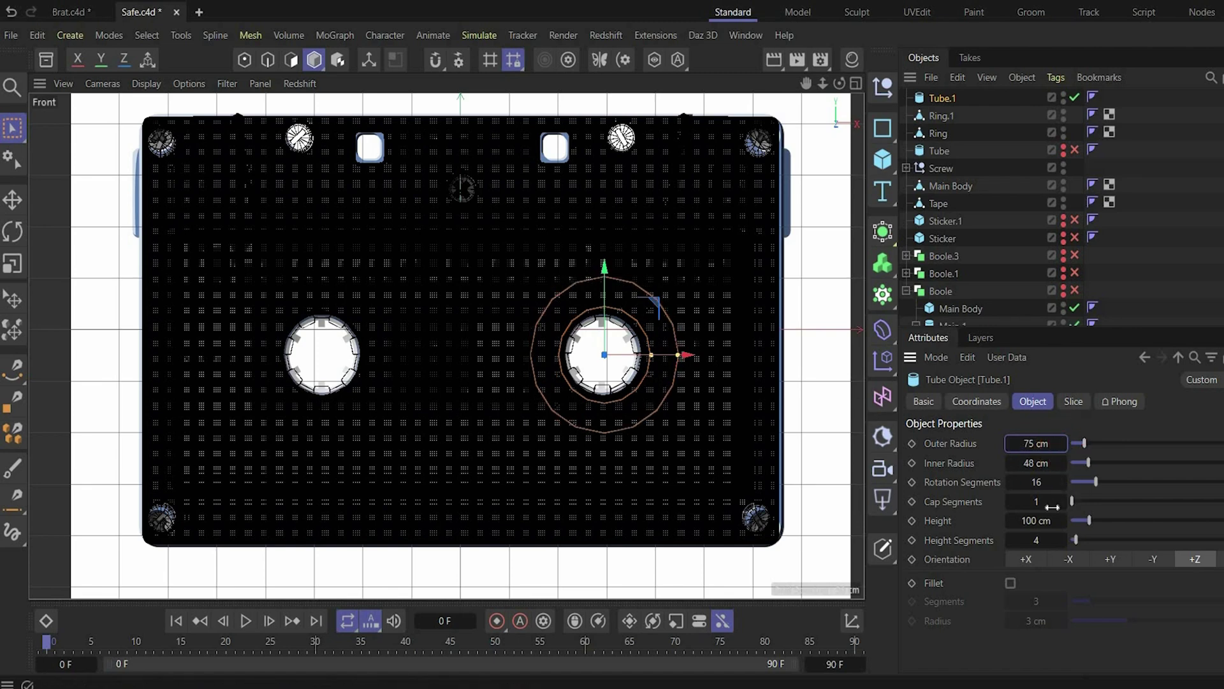
drag(1034, 507, 1058, 538)
drag(1041, 483, 1040, 478)
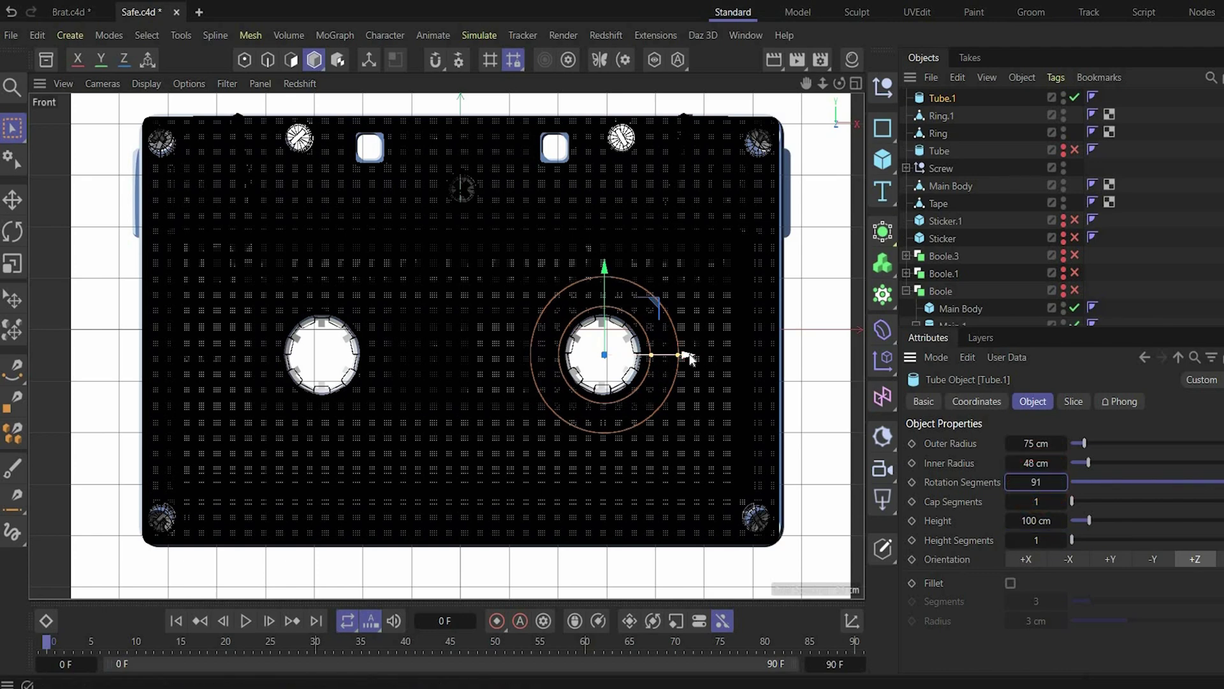
Step: Duplicate the tube onto the other reel hole, setting both inner radii to 43 cm and the duplicate's outer radius to 62 cm
ctrl+drag(689, 358, 404, 355)
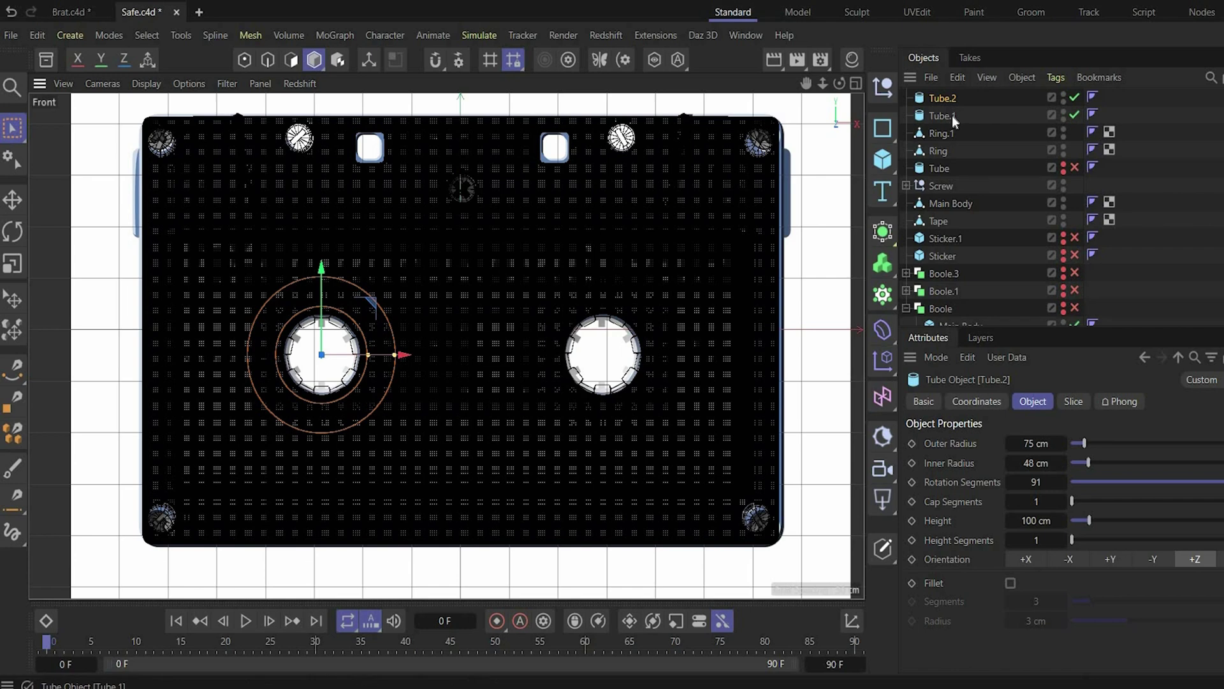
drag(1009, 464, 1009, 463)
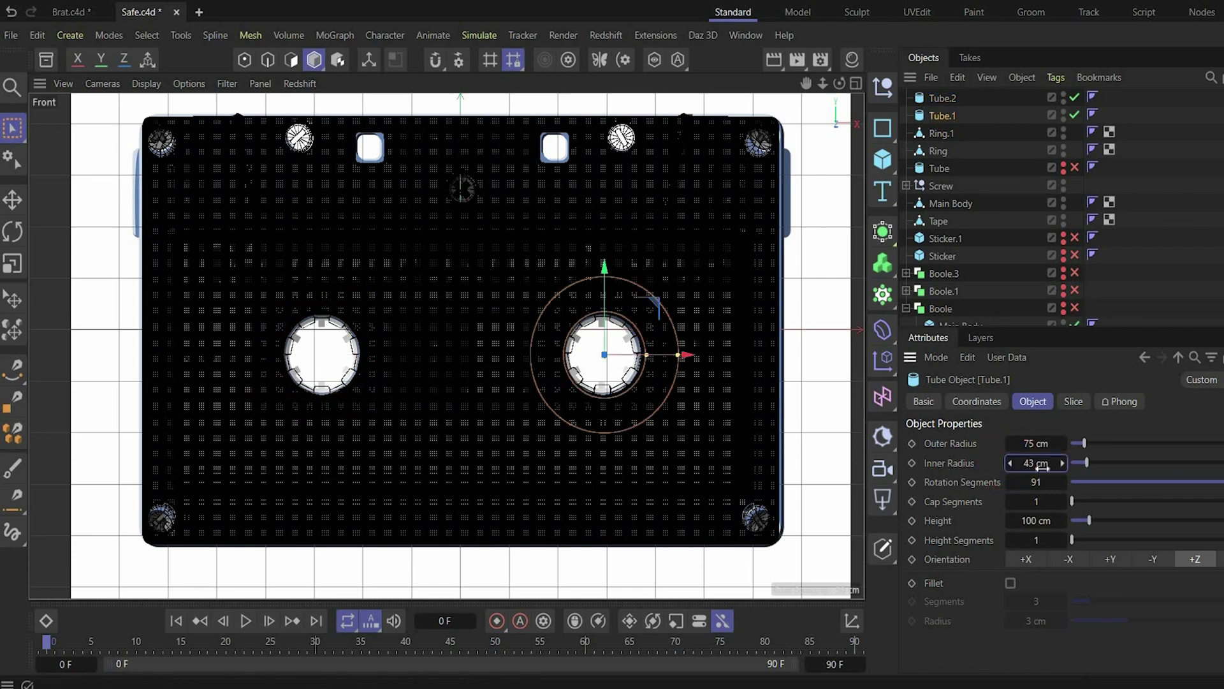
click(943, 100)
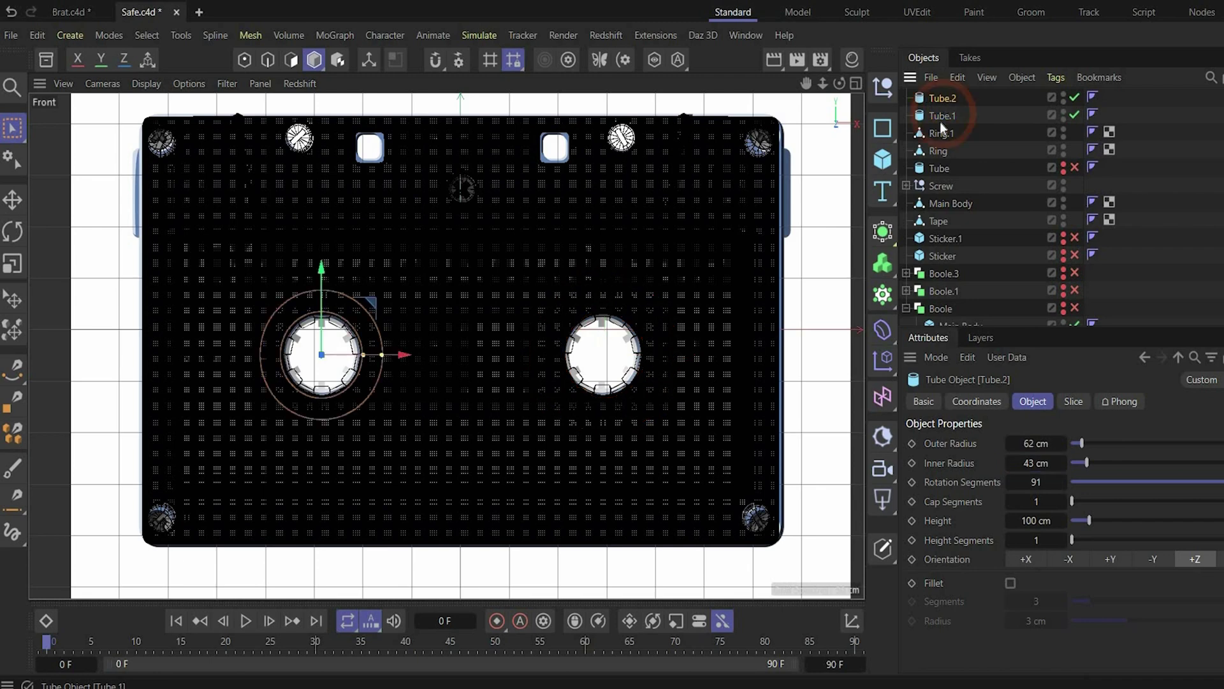
Step: Rename both tubes Tape Ring and place them directly below the Tape object in the object hierarchy
click(943, 110)
click(943, 105)
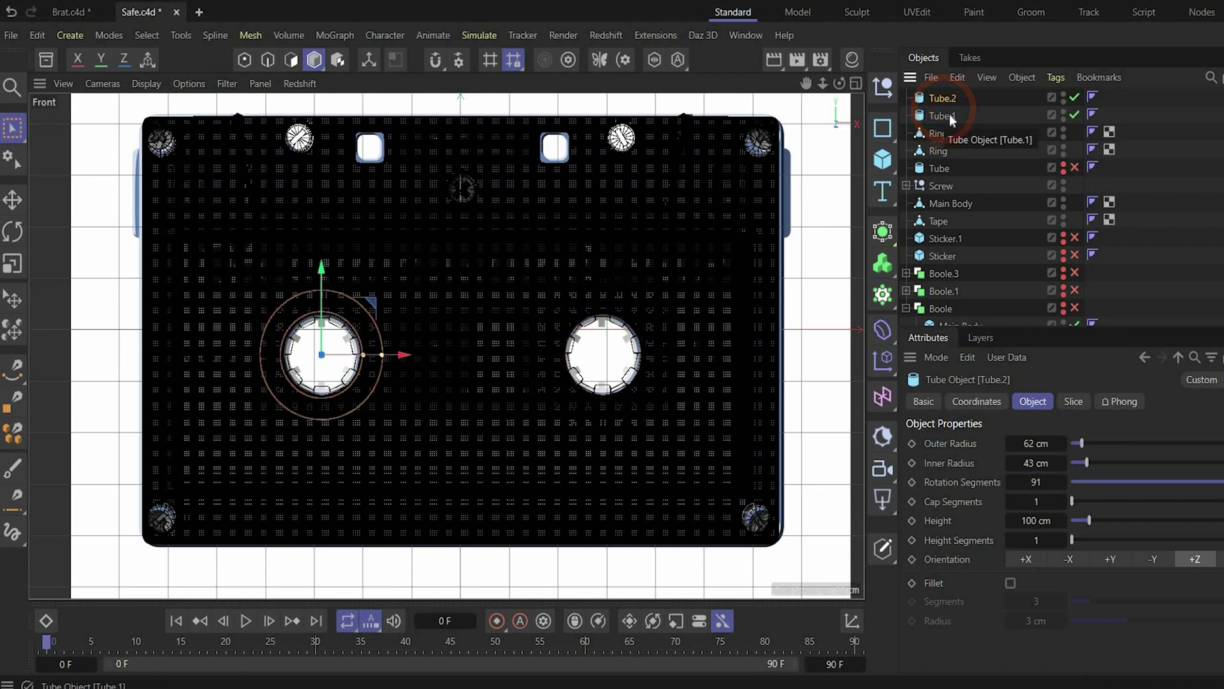
double_click(949, 115)
text(Tape)
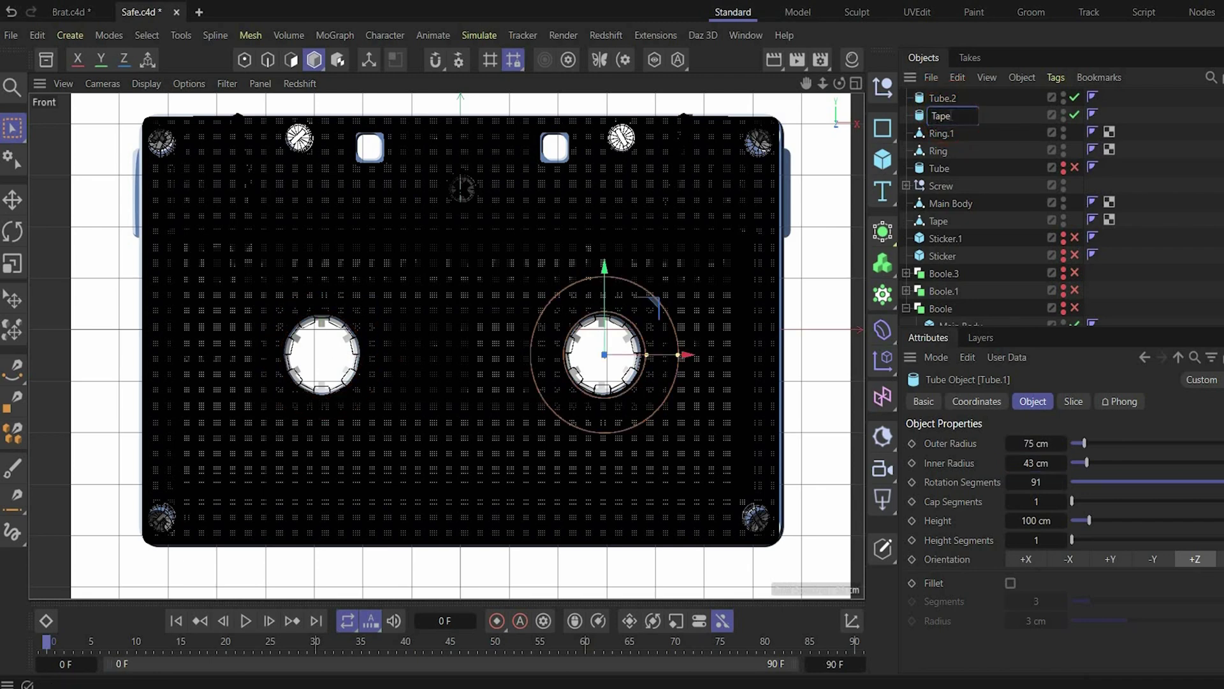
key(Return)
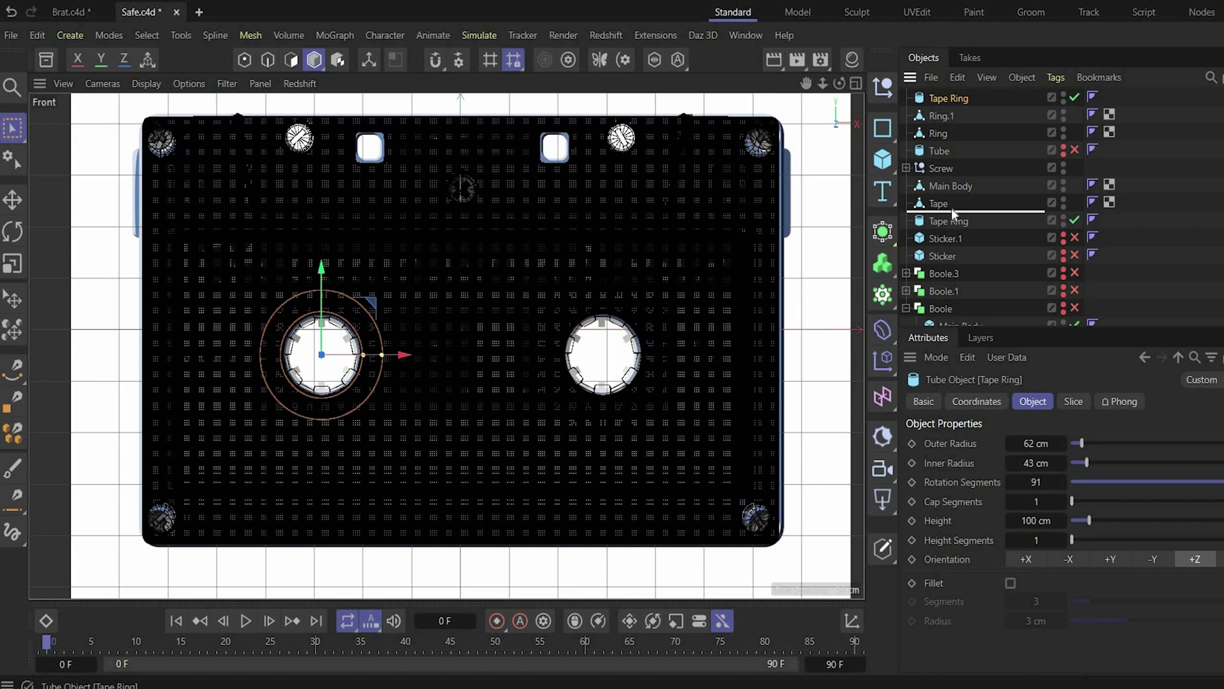
drag(952, 208, 950, 210)
click(922, 220)
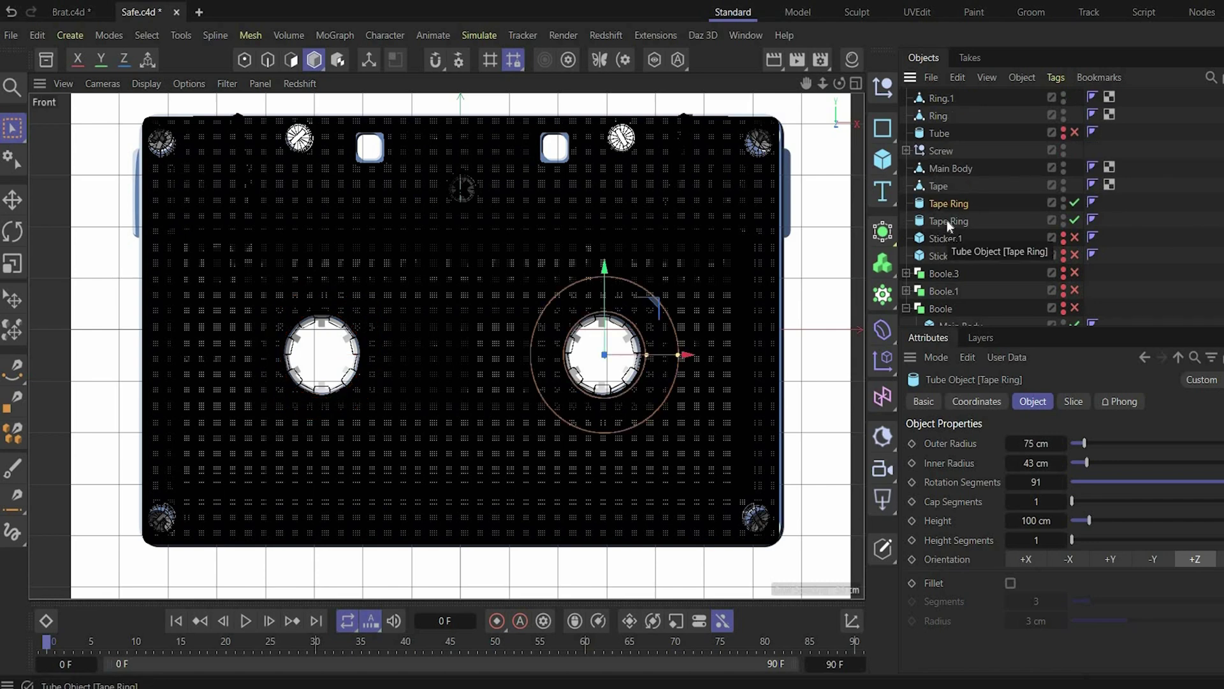
Step: Return to the full Perspective view and display the cassette with plain shaded surfaces without lines
middle_click(519, 84)
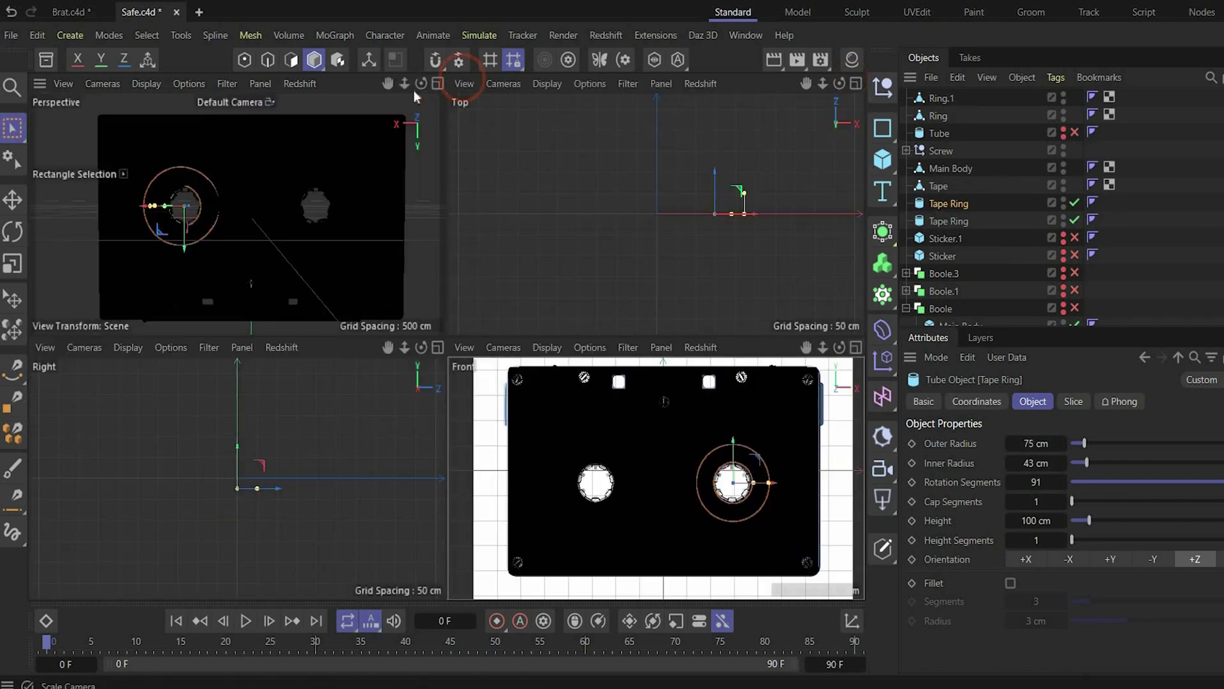
middle_click(413, 90)
click(146, 84)
click(164, 136)
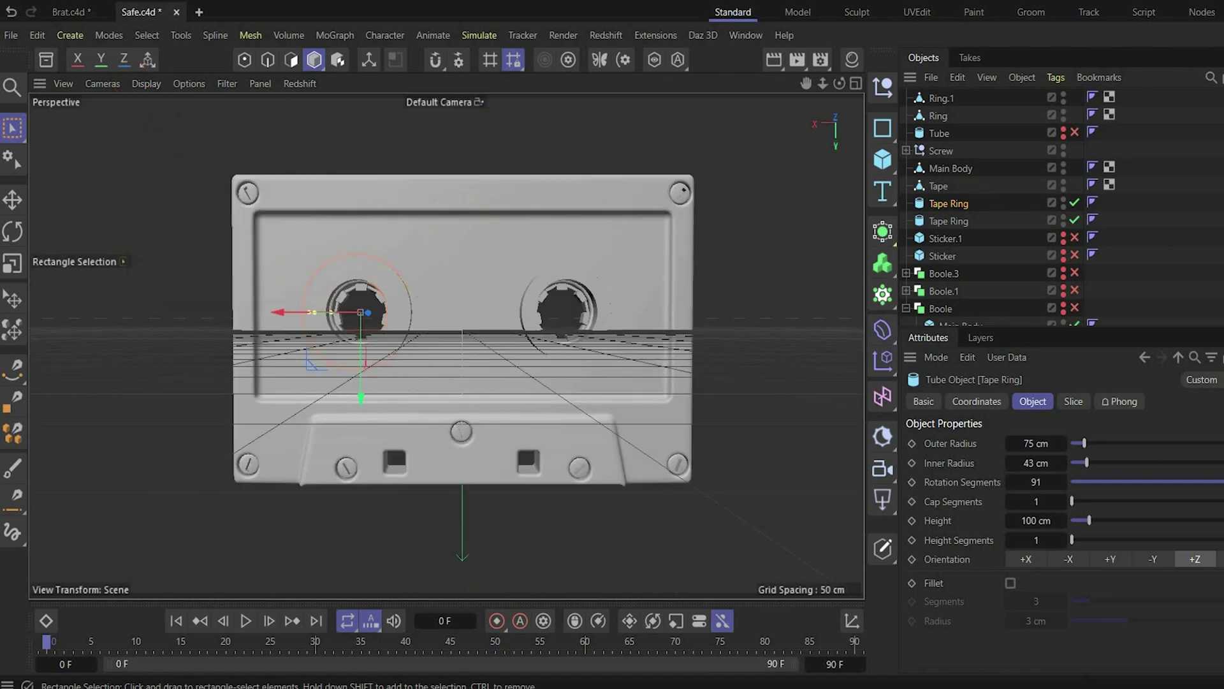
Step: Set the Z scale of both Tape Ring tubes to 0.35 so they fit inside the cassette body
alt+drag(383, 332, 510, 207)
scroll(510, 205, up, 3)
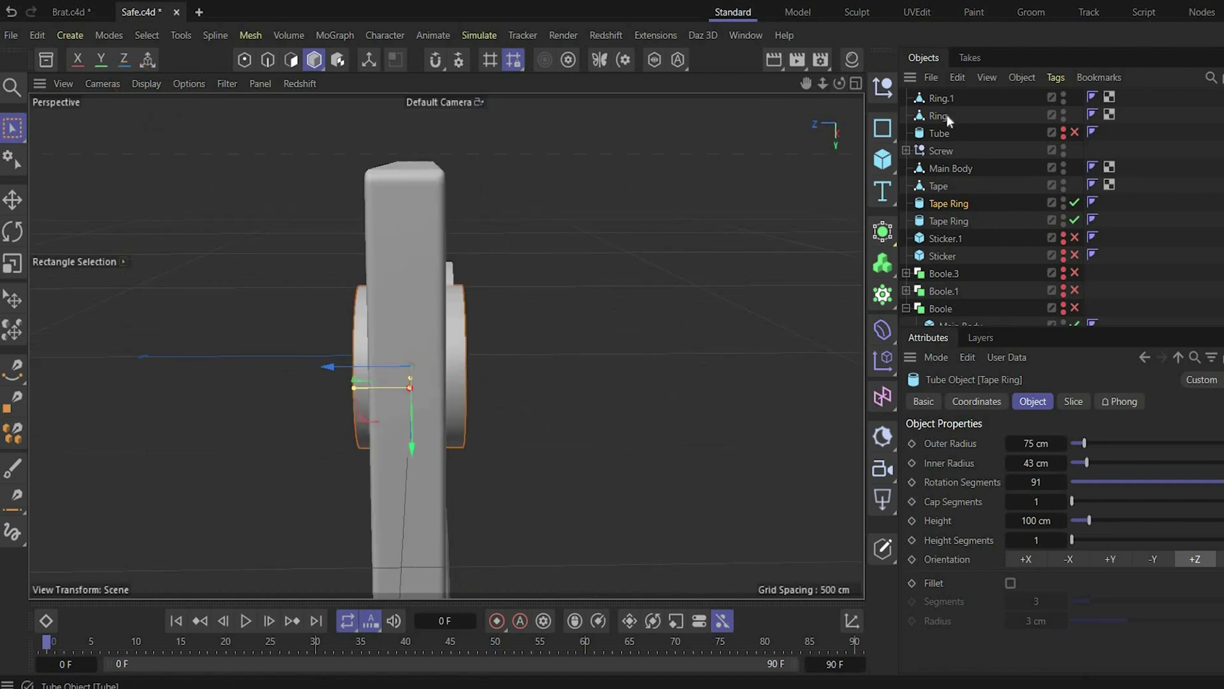
click(944, 117)
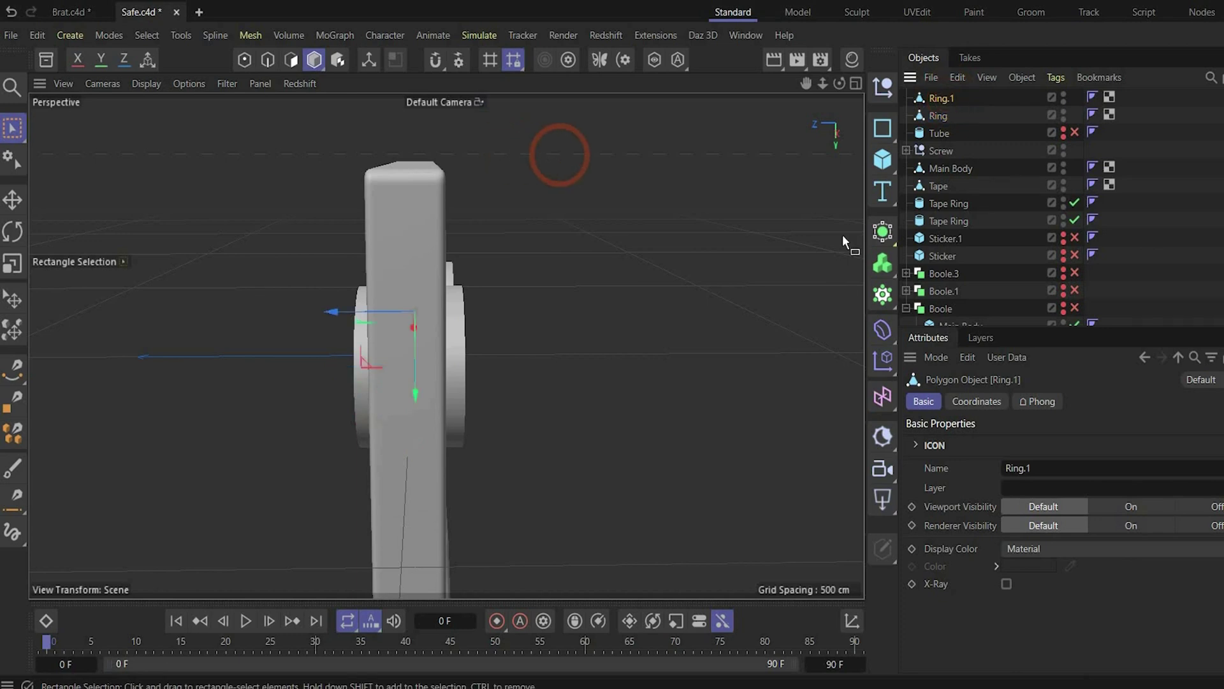
click(954, 401)
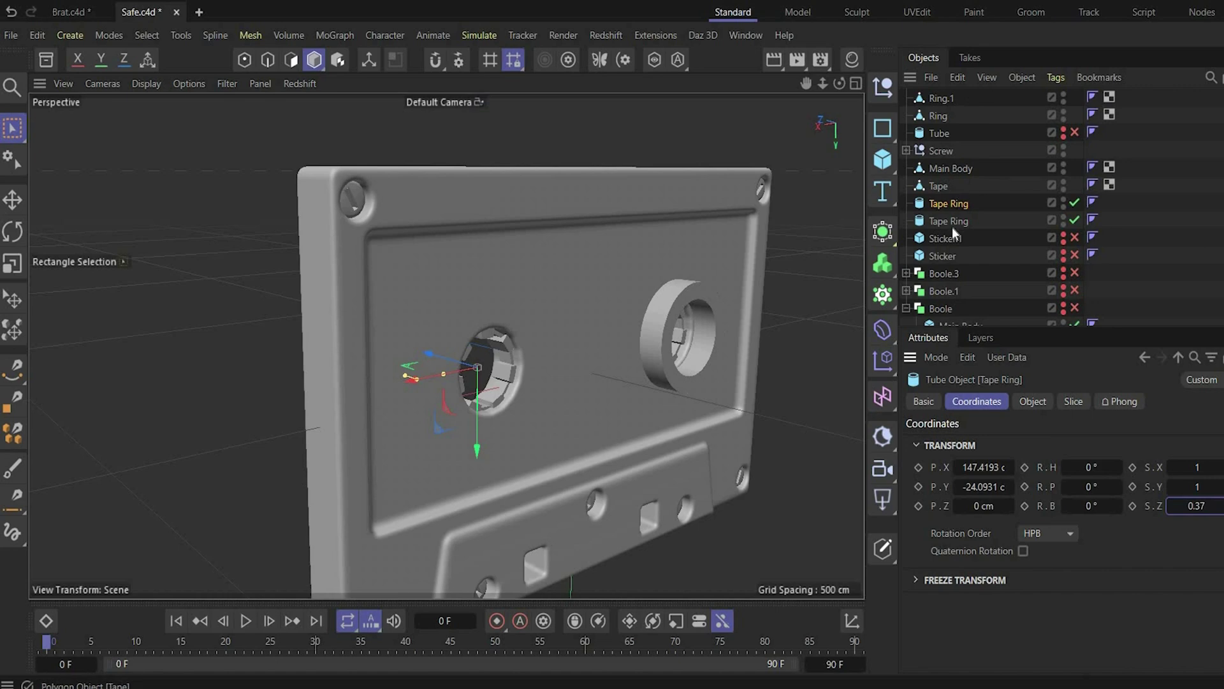
drag(1197, 505, 1207, 526)
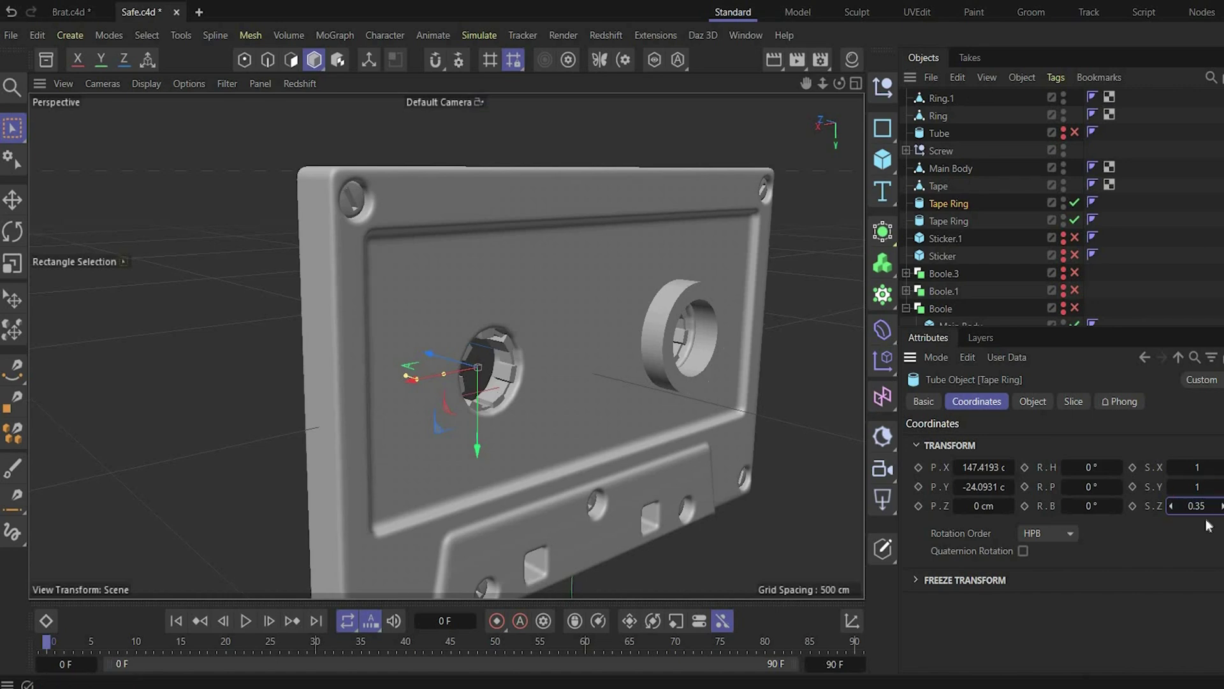
click(964, 218)
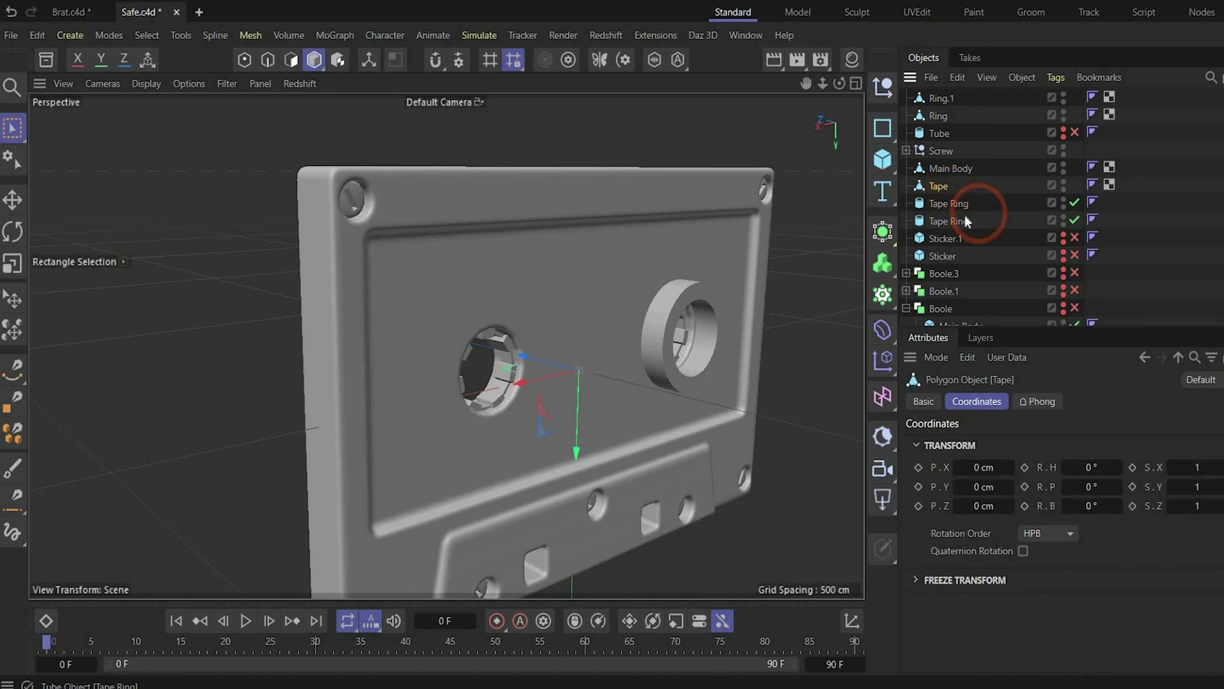
click(1185, 503)
text(0.35)
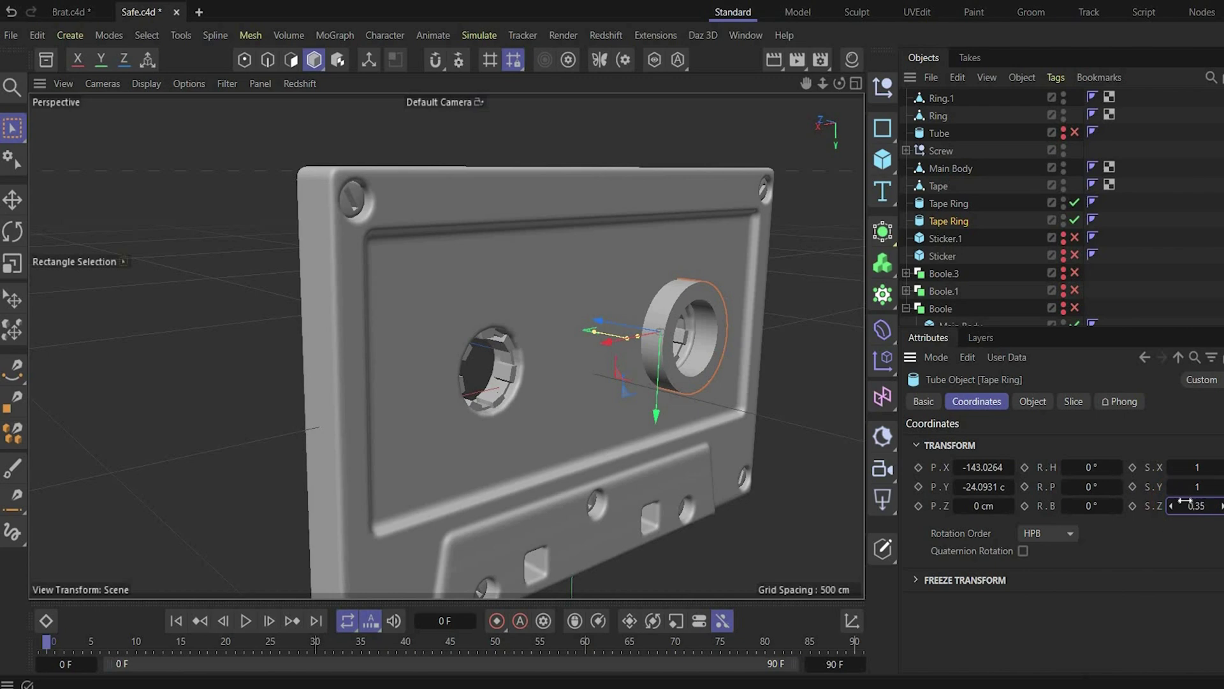
key(Return)
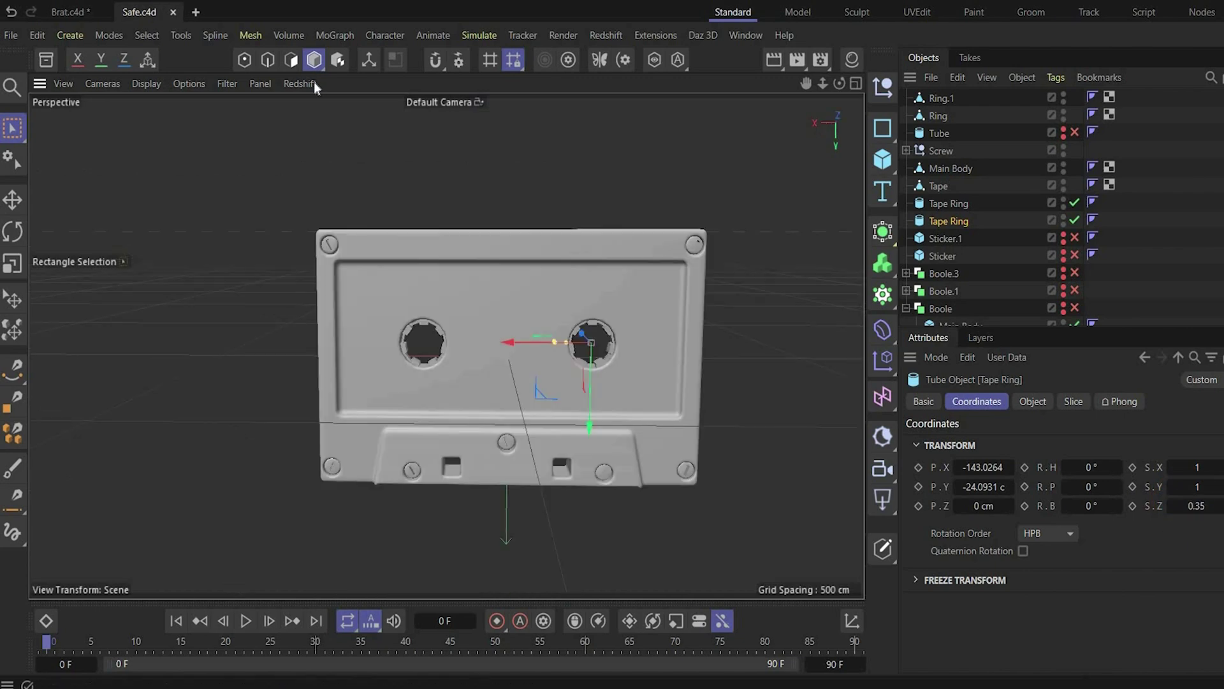
Step: Set the render output size to 1080 × 1350 pixels
click(823, 59)
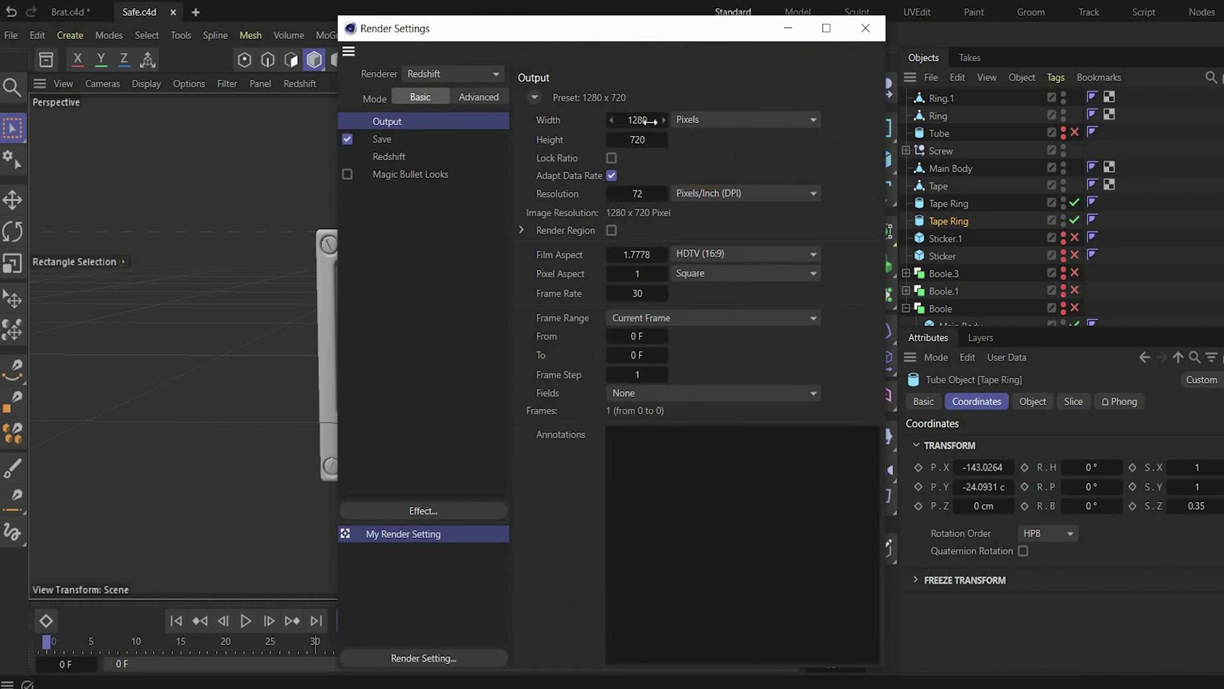
click(650, 121)
text(1080)
key(Return)
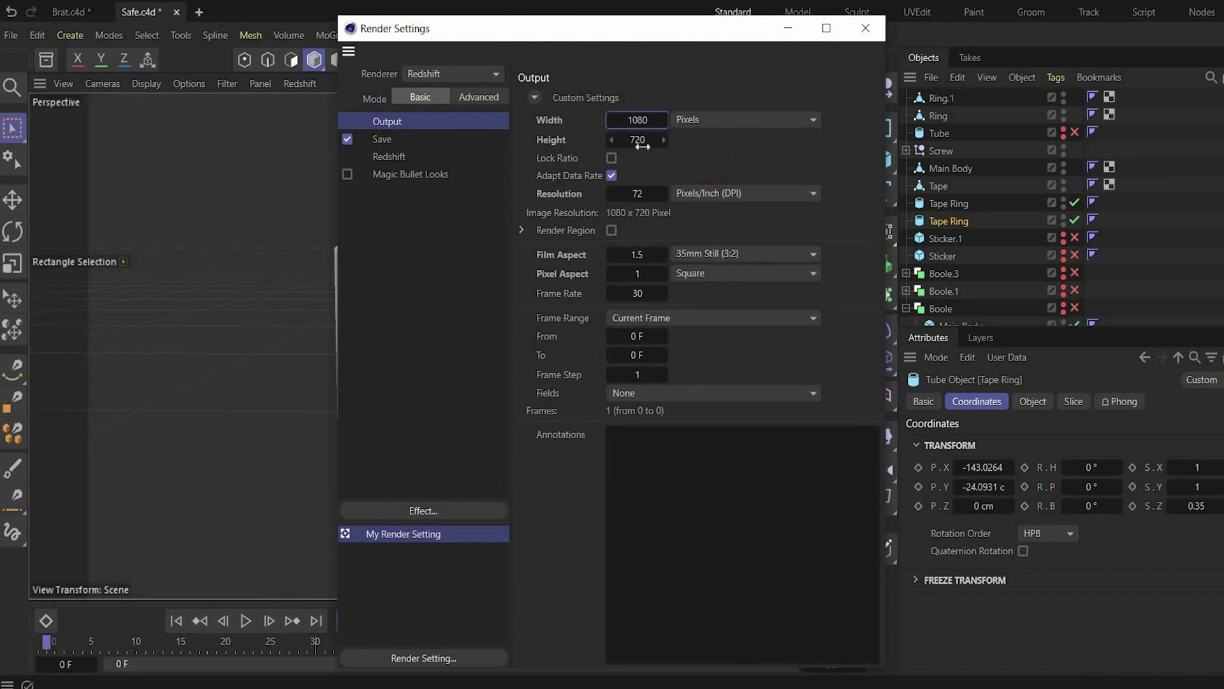
click(640, 140)
text(1350)
key(Return)
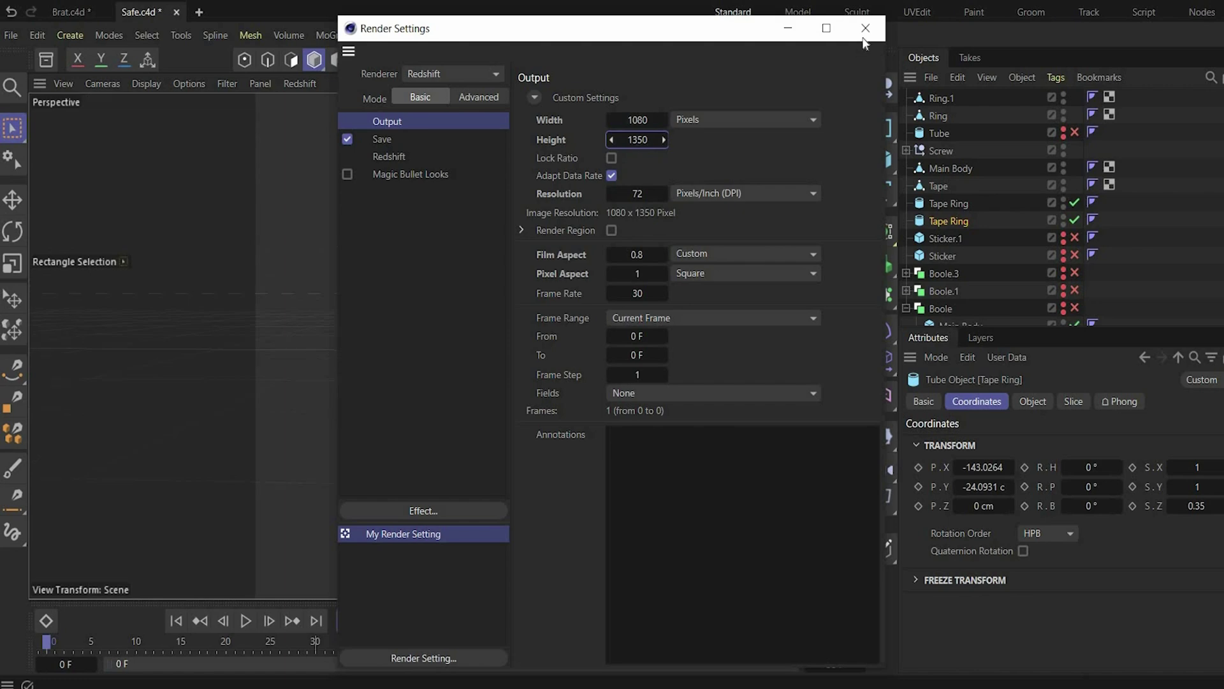
click(865, 28)
click(286, 262)
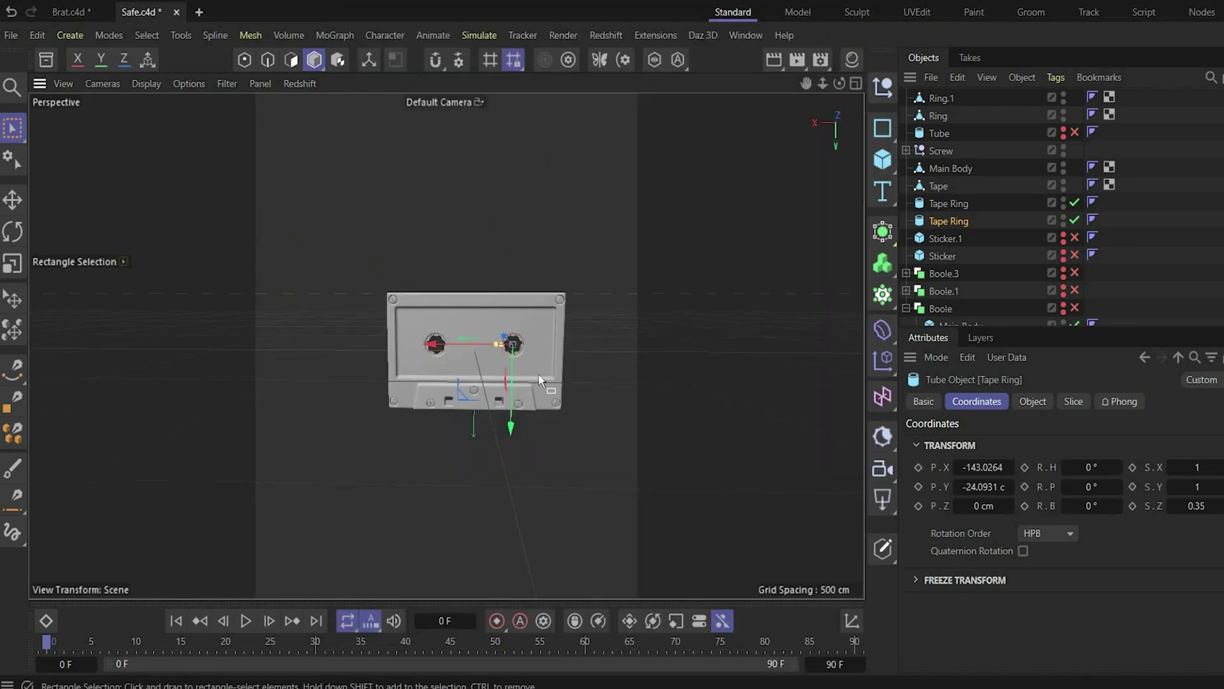
Step: Add a Redshift camera at X 2, Y 7.5, Z -745 cm with 36 mm focal length, rotated to show the cassette upright and slightly tilted
click(882, 474)
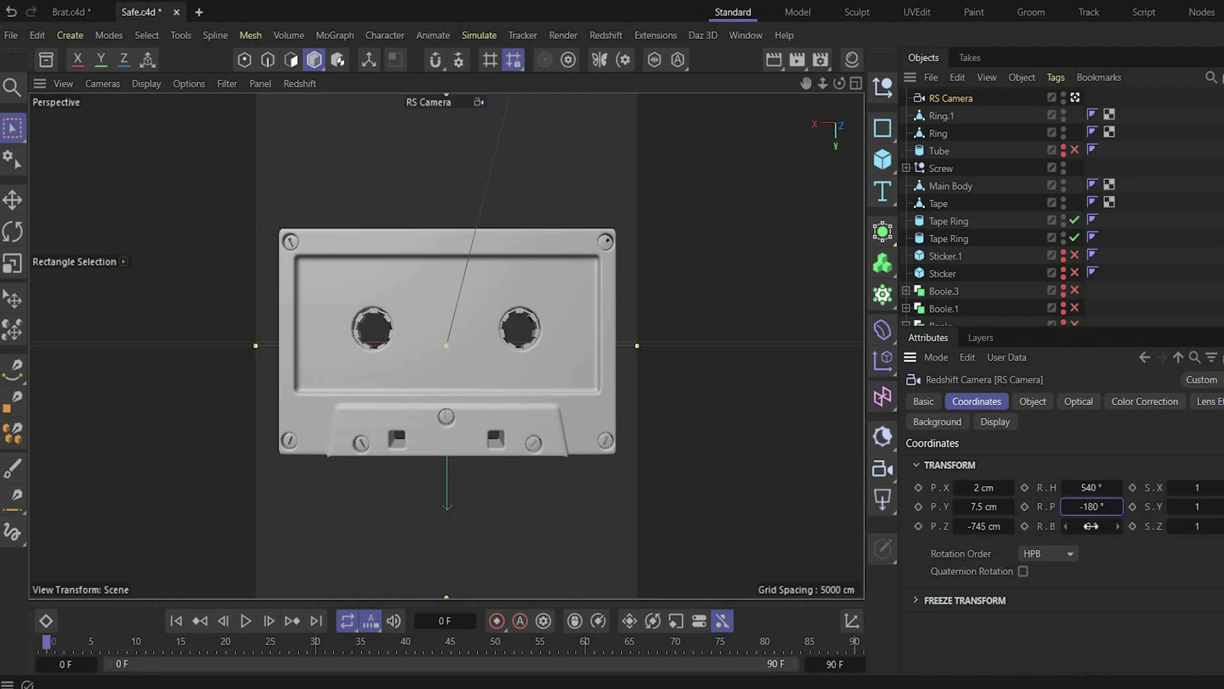
drag(1091, 526, 1098, 526)
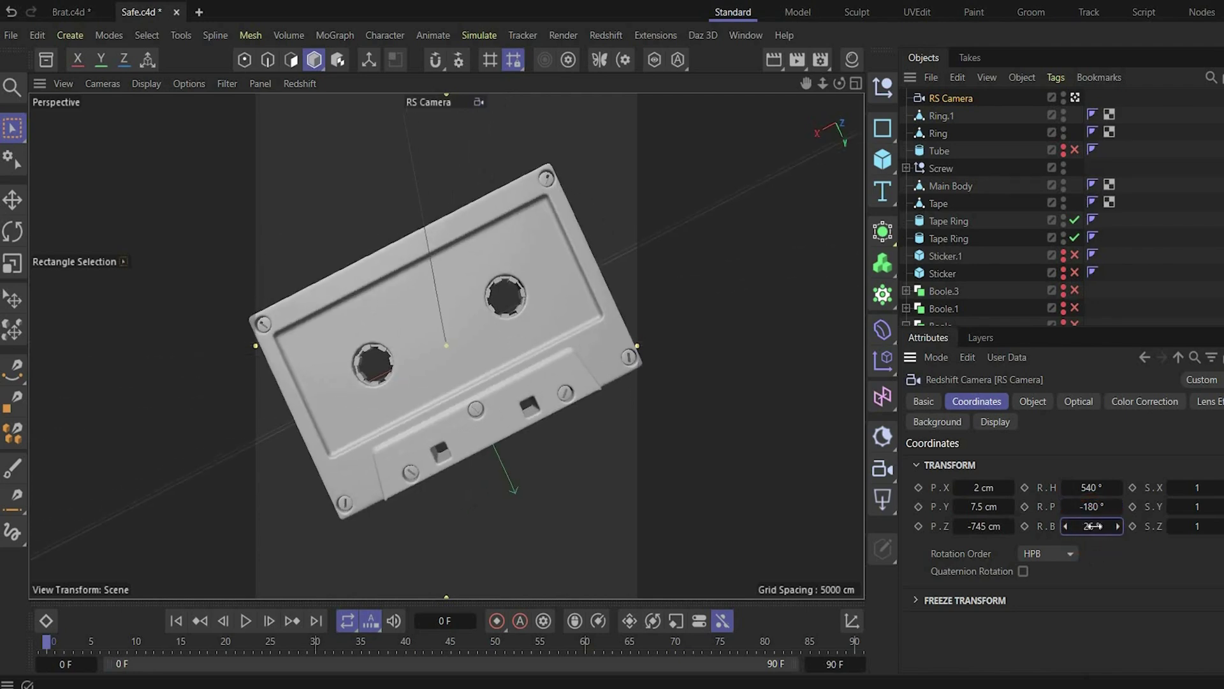
click(1094, 526)
text(270)
key(Return)
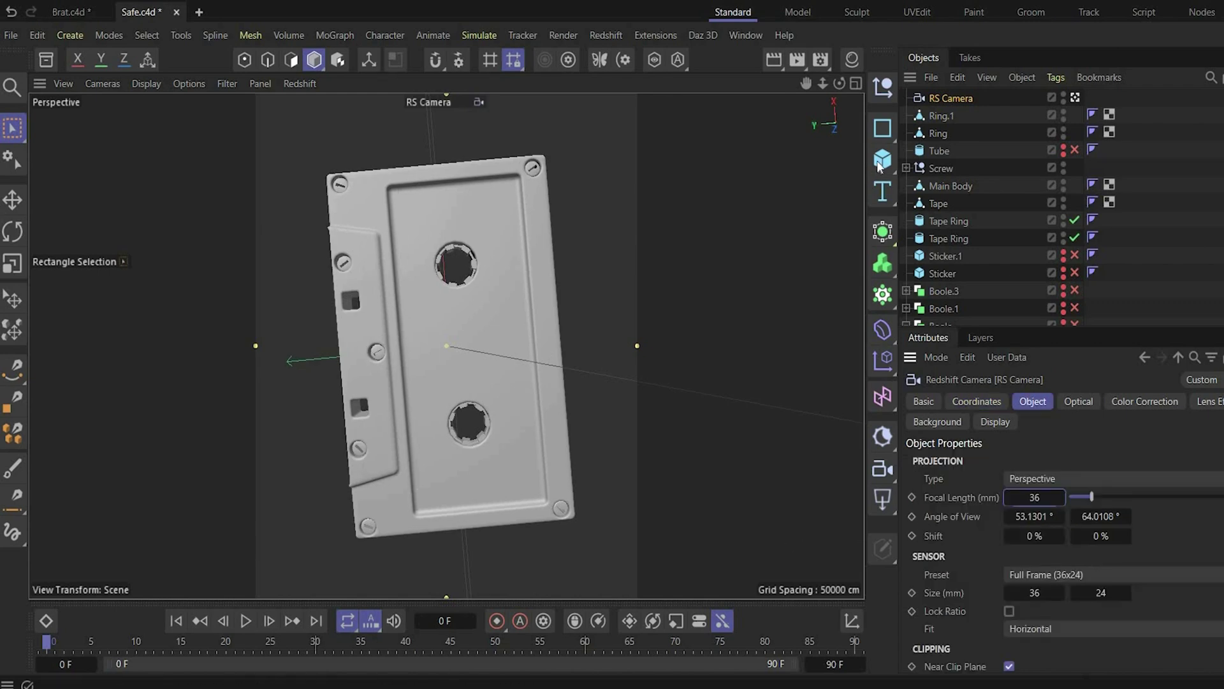
Step: Add a plane primitive oriented along +Z and enlarge it to about 1180 cm wide and 955 cm high
click(882, 159)
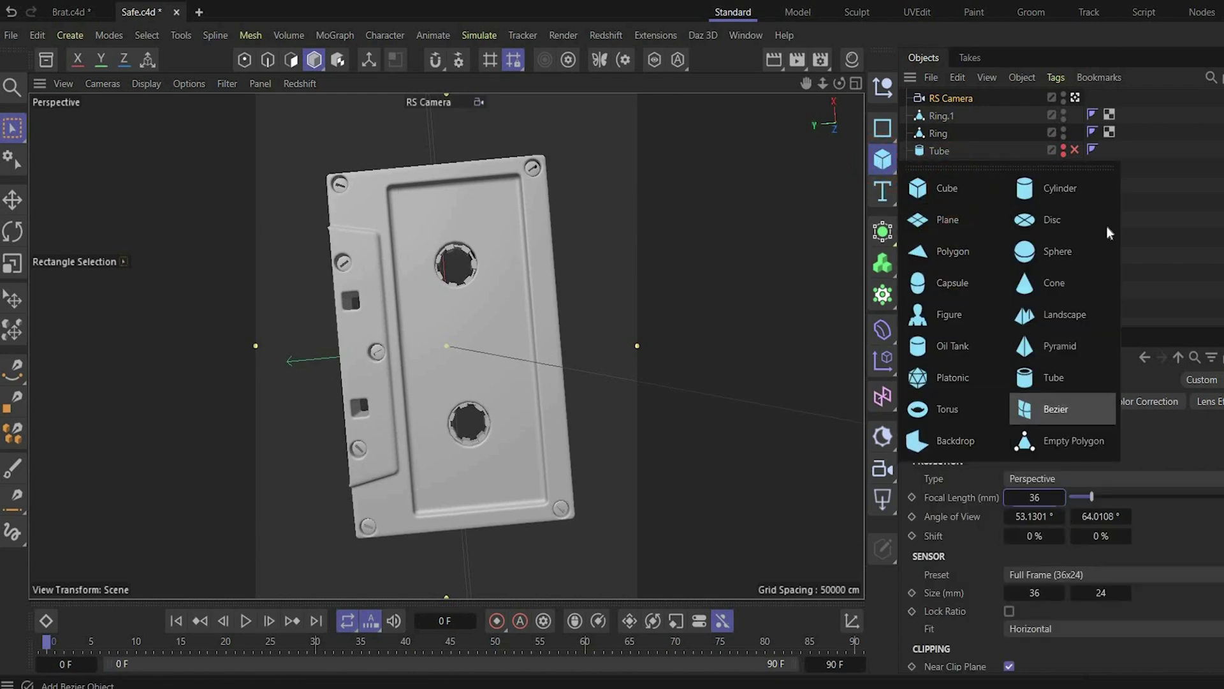
click(938, 219)
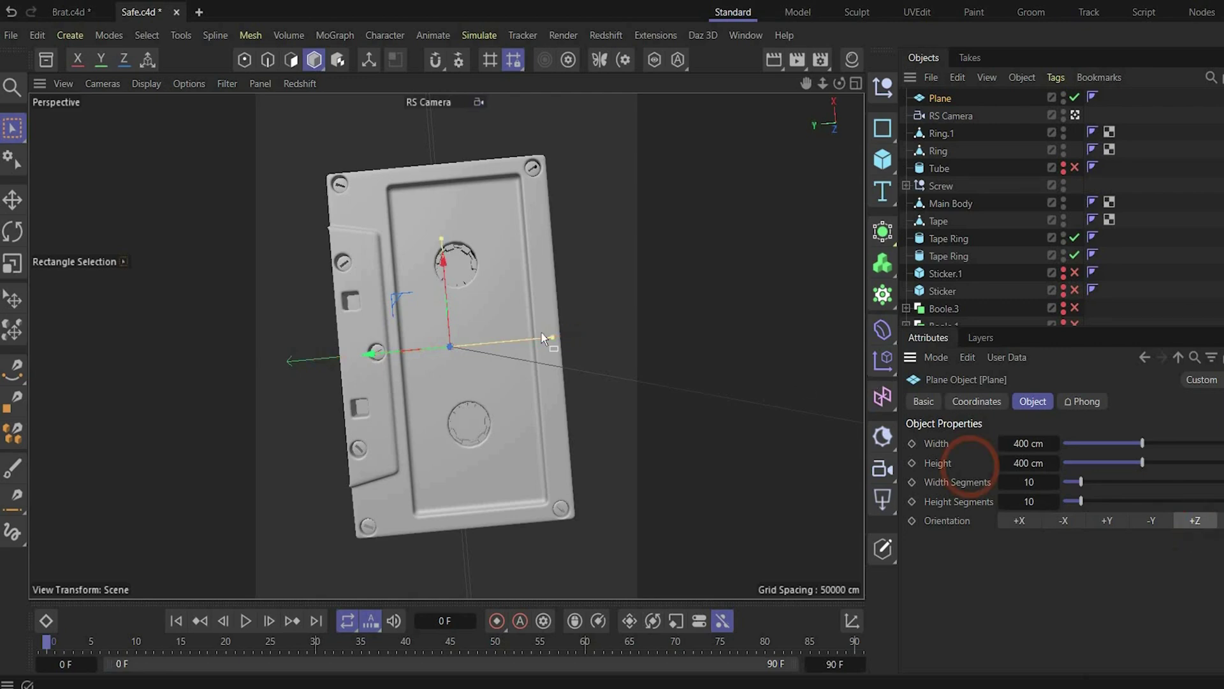
drag(553, 337, 696, 325)
drag(441, 238, 423, 30)
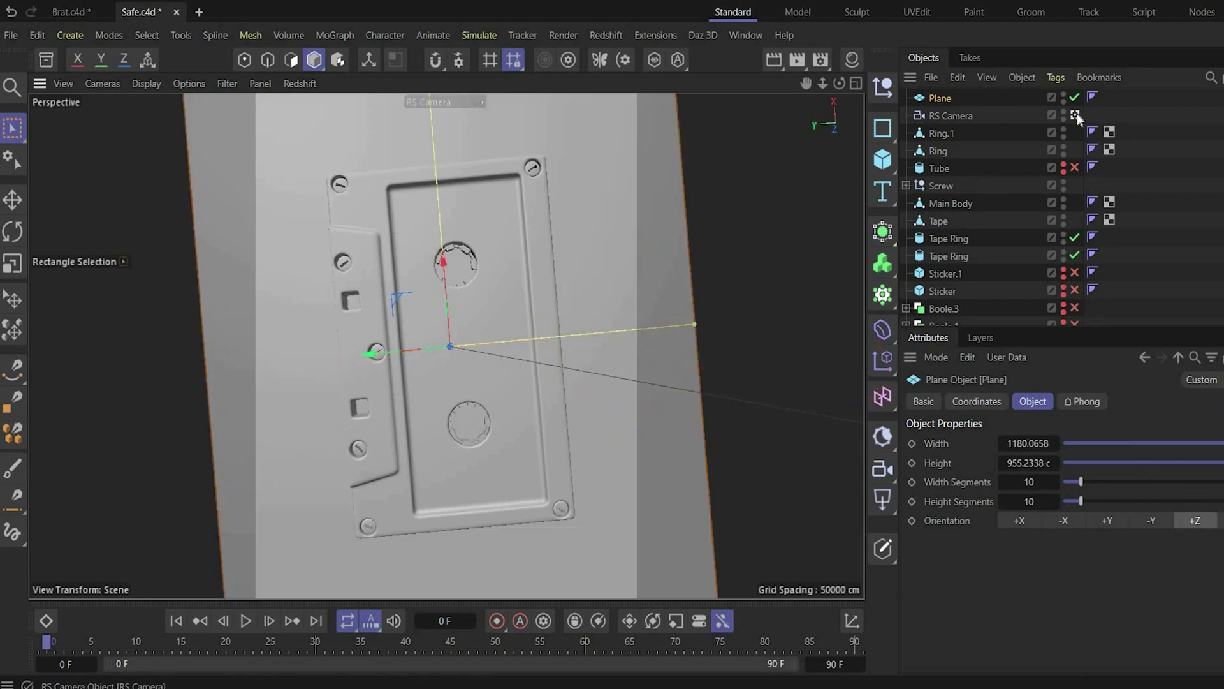
Step: Move the plane back behind the cassette and enlarge it to about 2407 cm high and wide enough to overfill the camera frame
click(1077, 114)
drag(839, 83, 762, 317)
click(1077, 115)
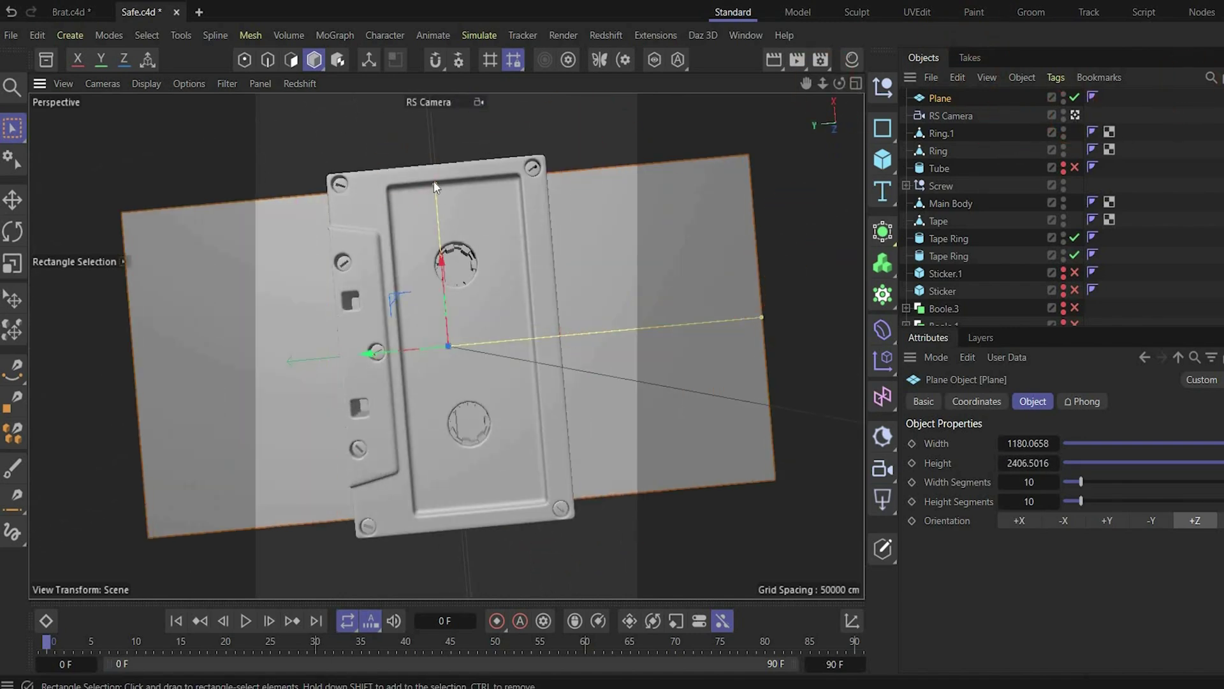
drag(434, 185, 431, 106)
click(625, 487)
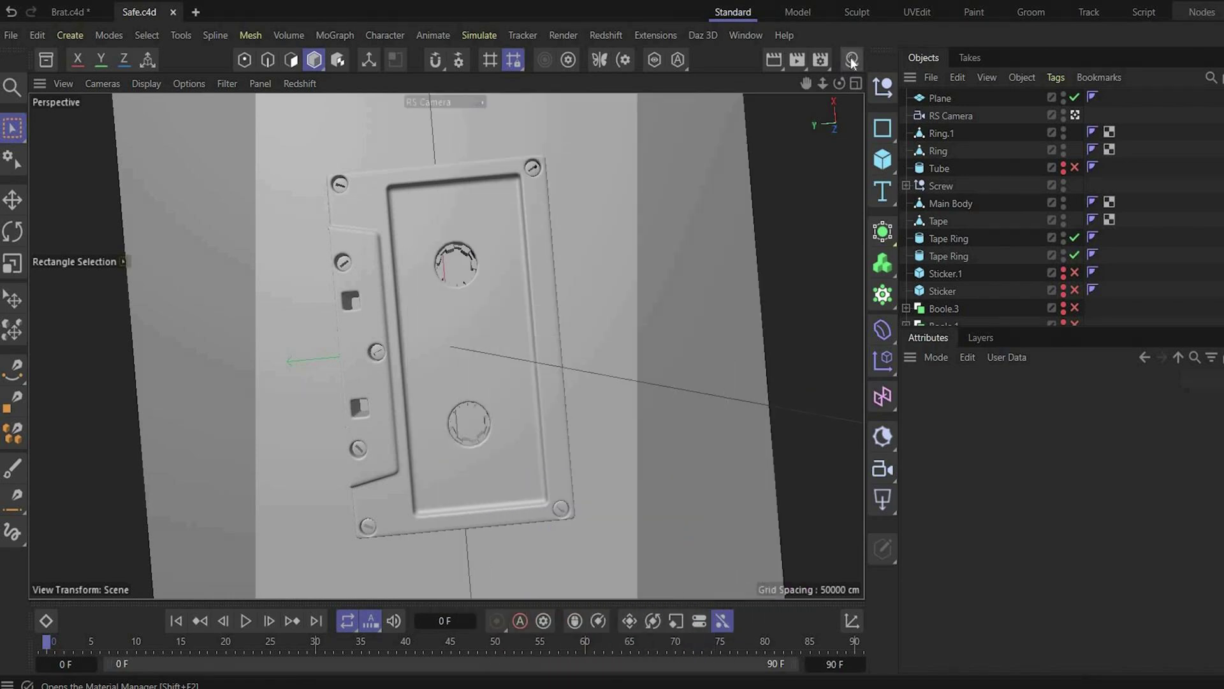
Step: Show the material manager beside the viewport and open the Redshift RenderView with a live preview of the cassette
click(851, 59)
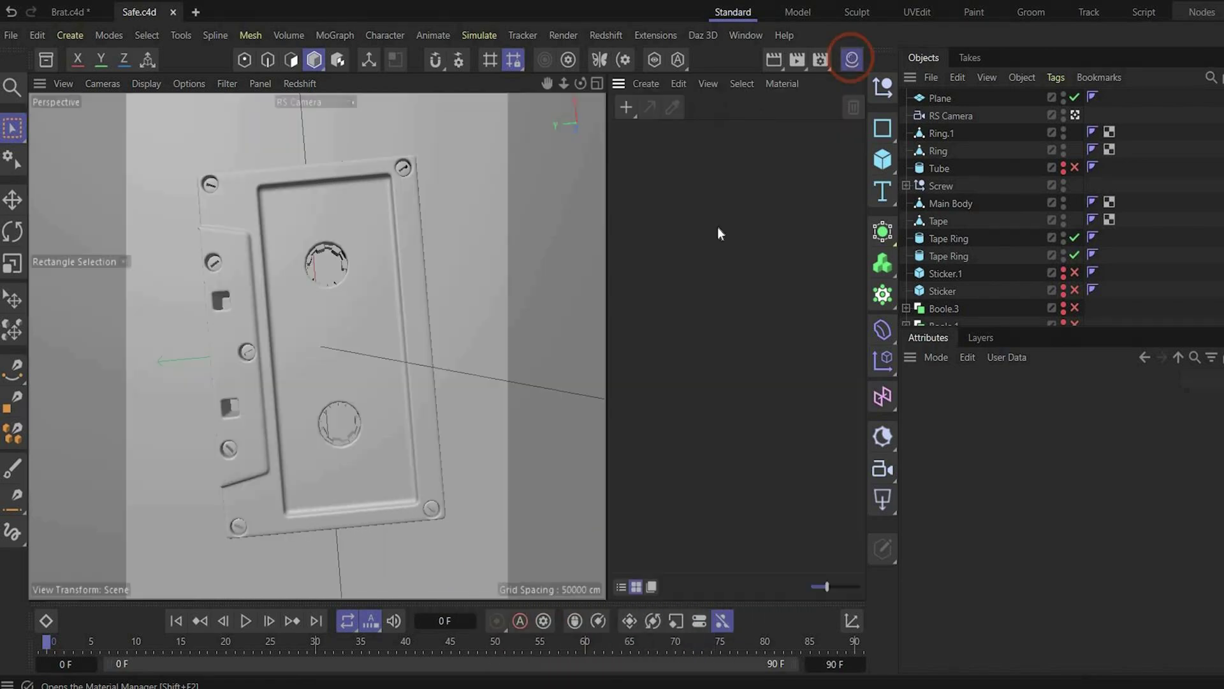
click(605, 36)
click(649, 180)
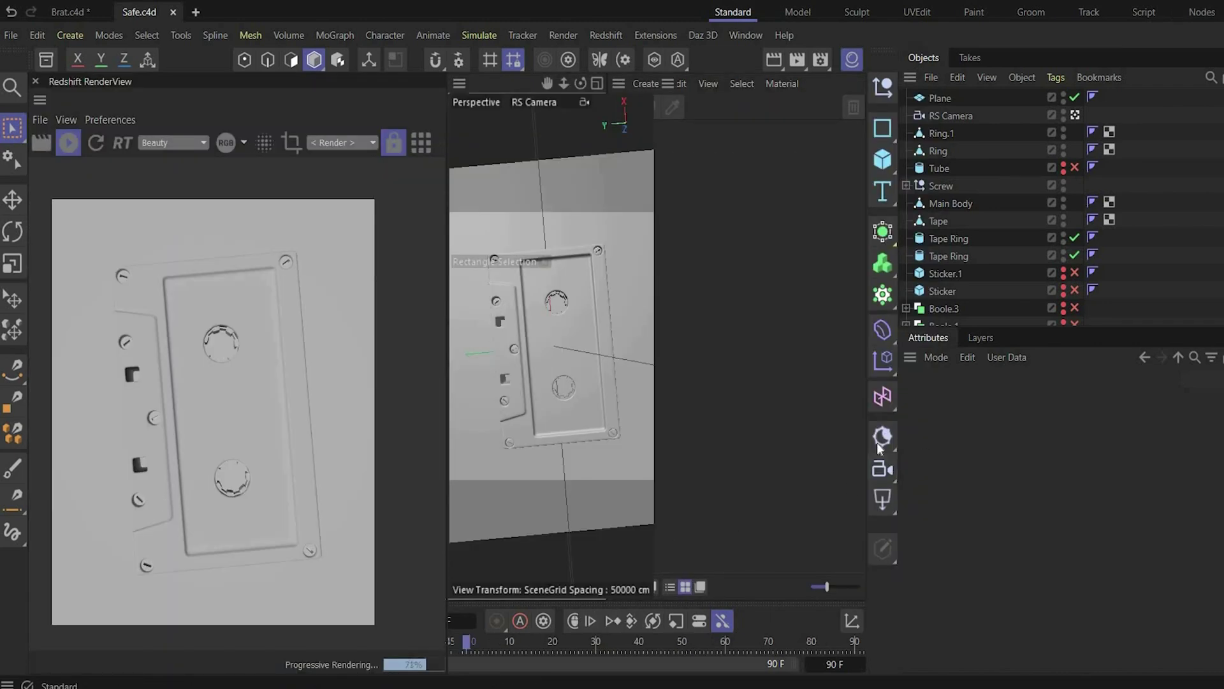
Step: Add a Redshift dome light and load an environment image from the desktop's Assets Texture folder as its dome map, accepting a project copy
click(882, 439)
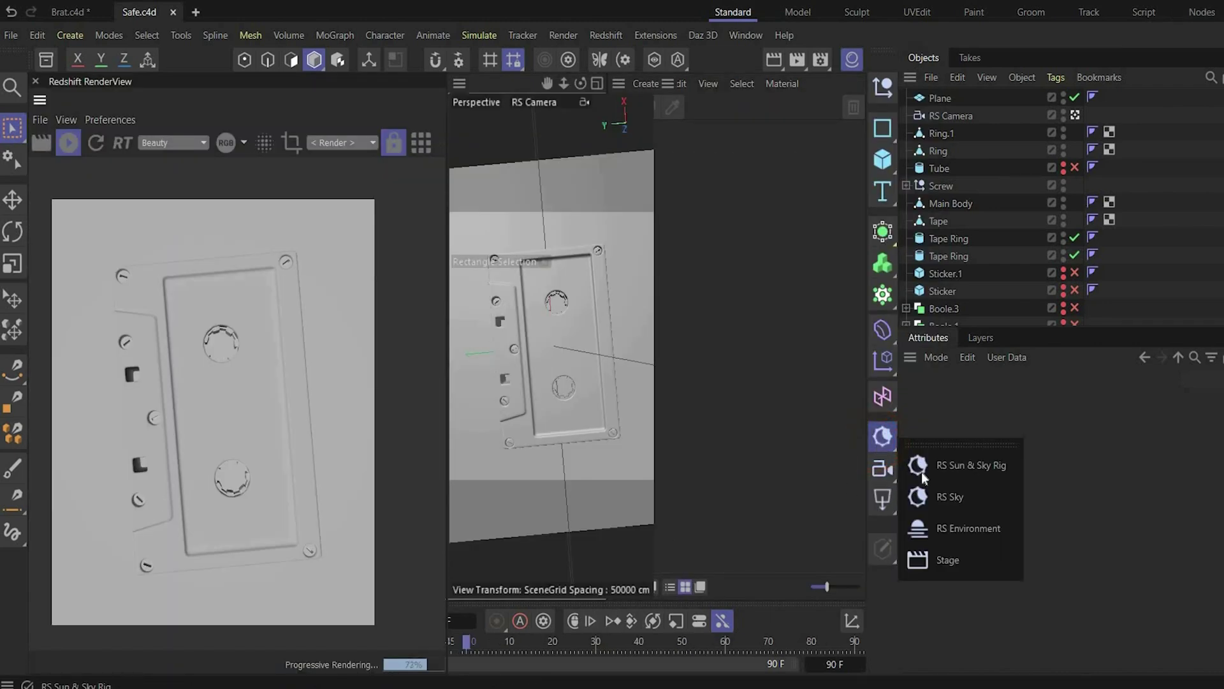
click(883, 501)
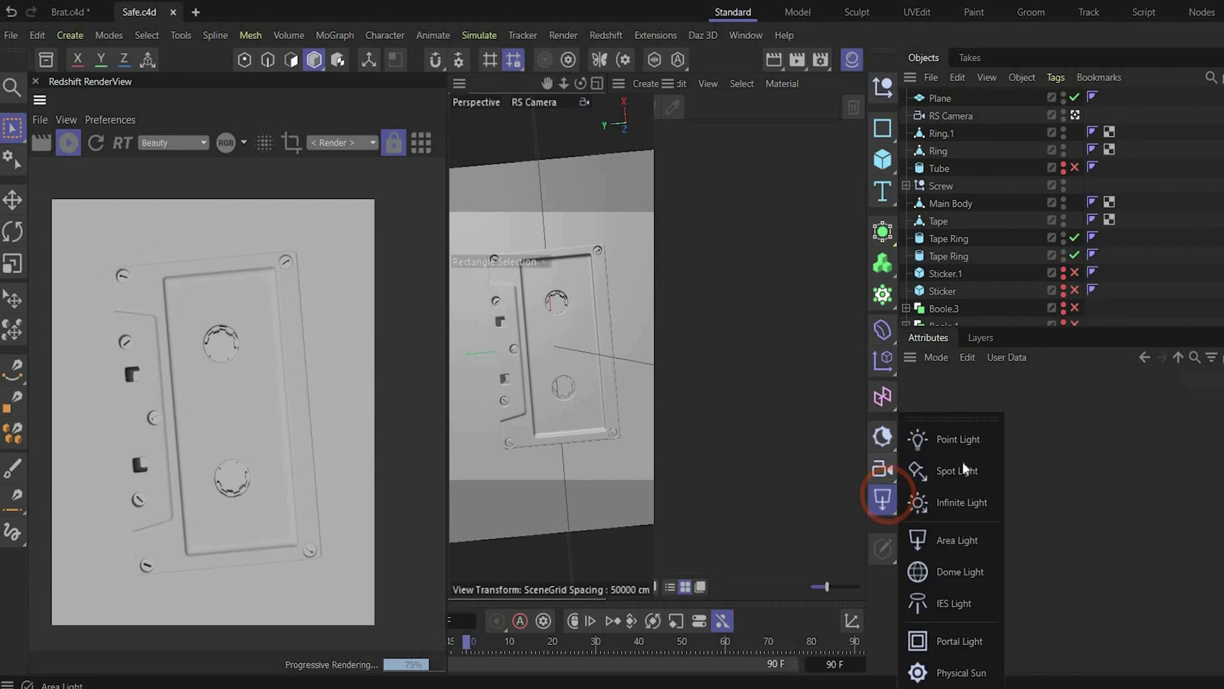
click(961, 572)
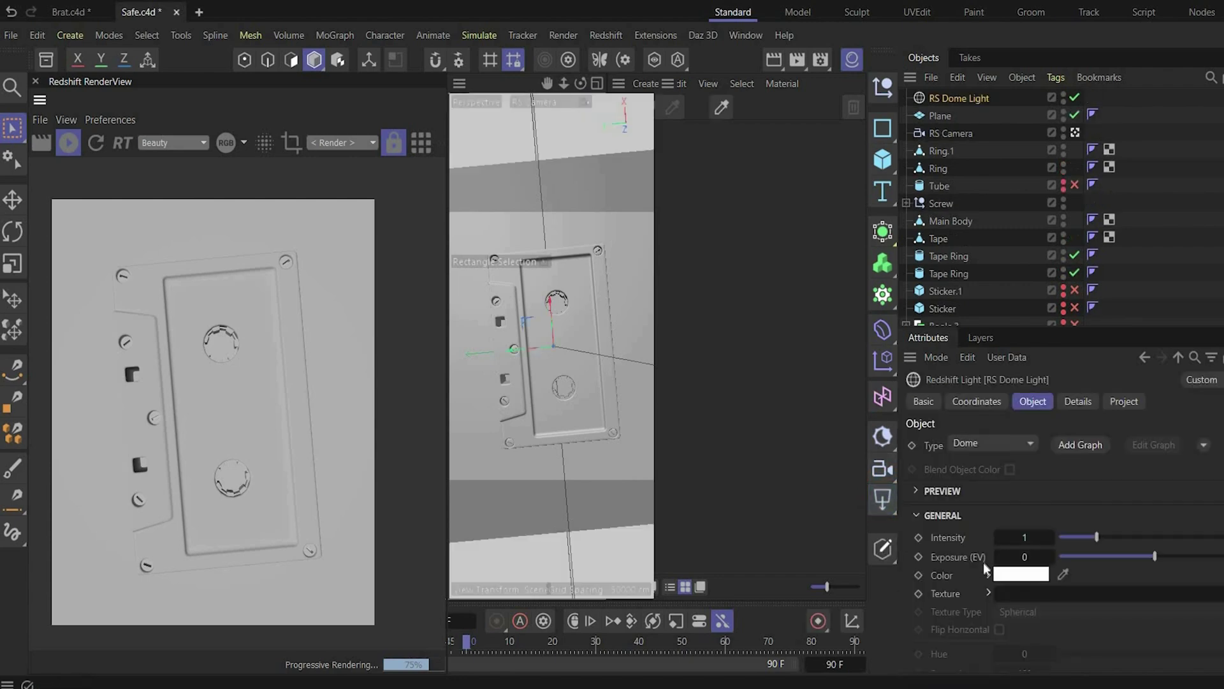
click(1086, 447)
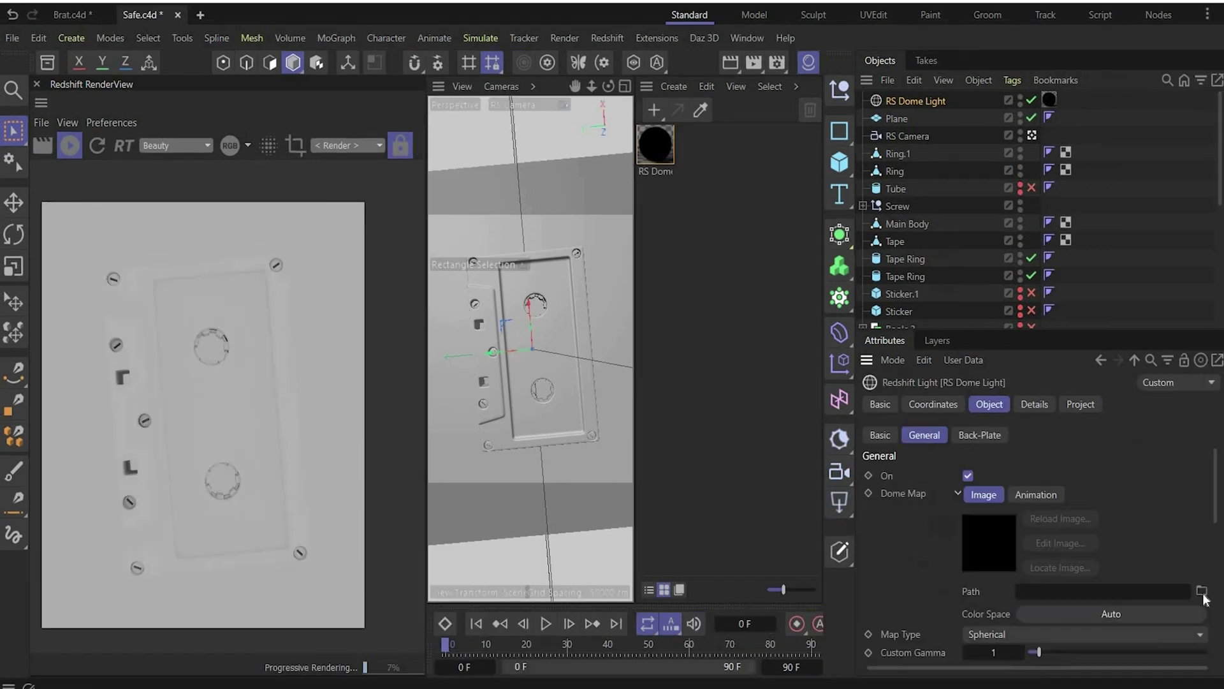
click(1202, 591)
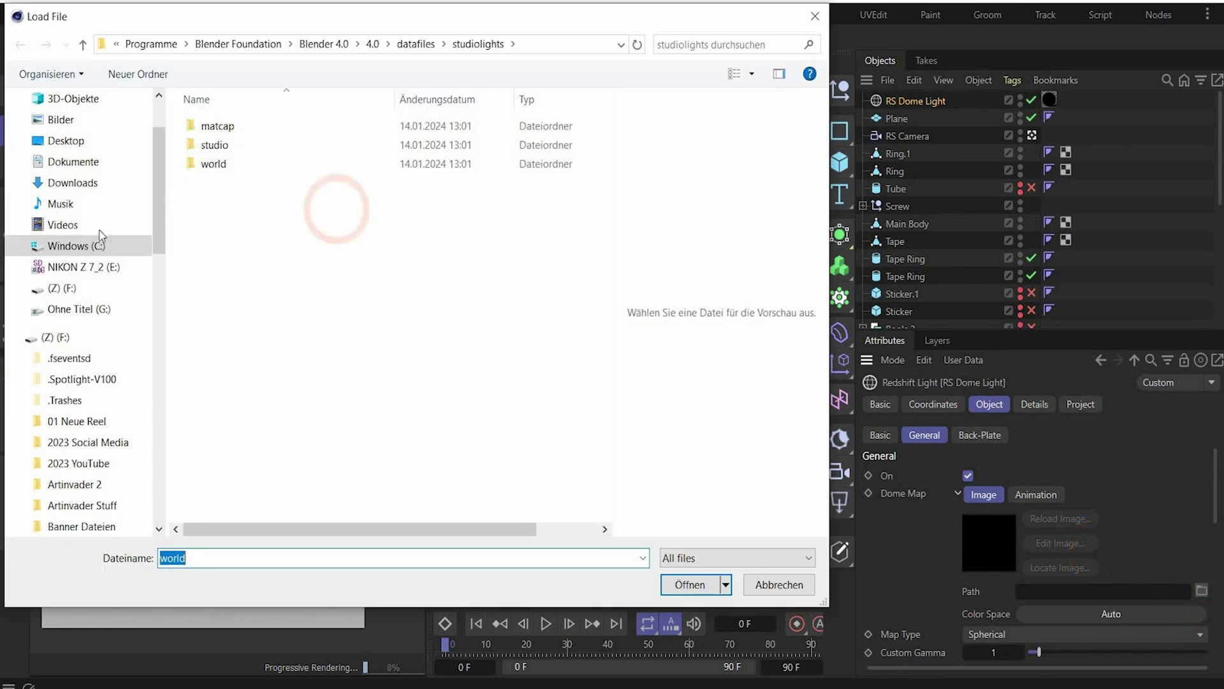
click(102, 142)
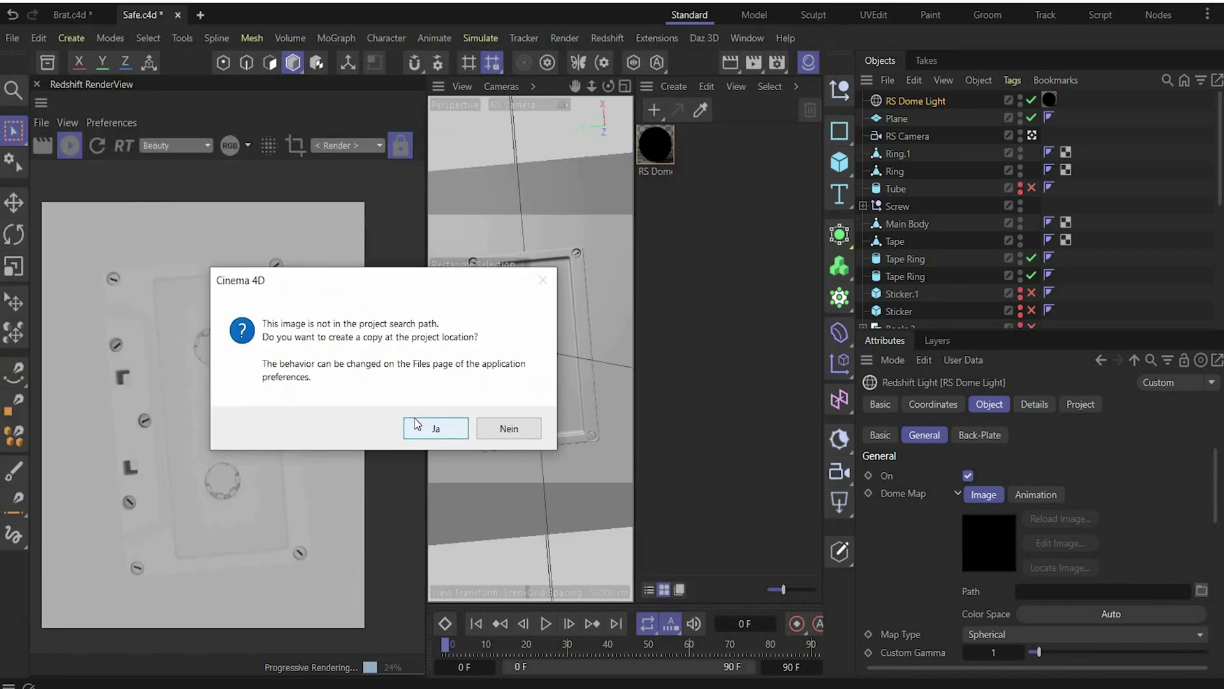
click(417, 424)
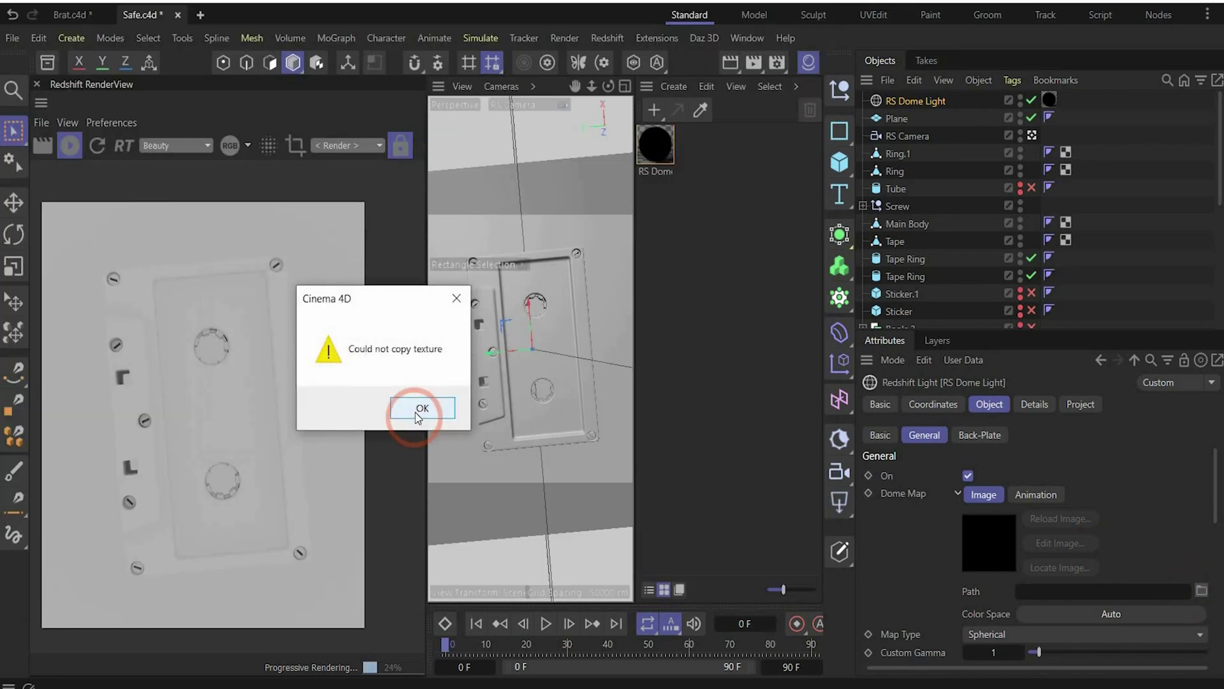
click(407, 418)
Step: Set the dome light's intensity multiplier to 2
scroll(990, 587, down, 3)
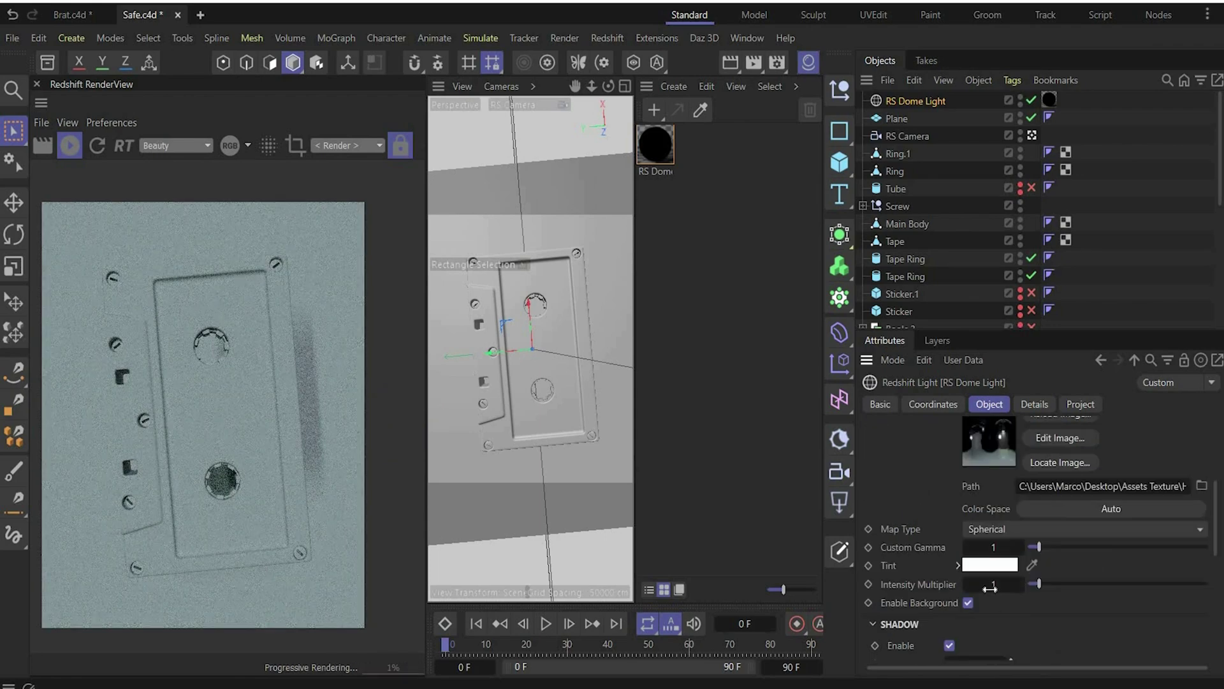
double_click(993, 584)
text(2)
key(Return)
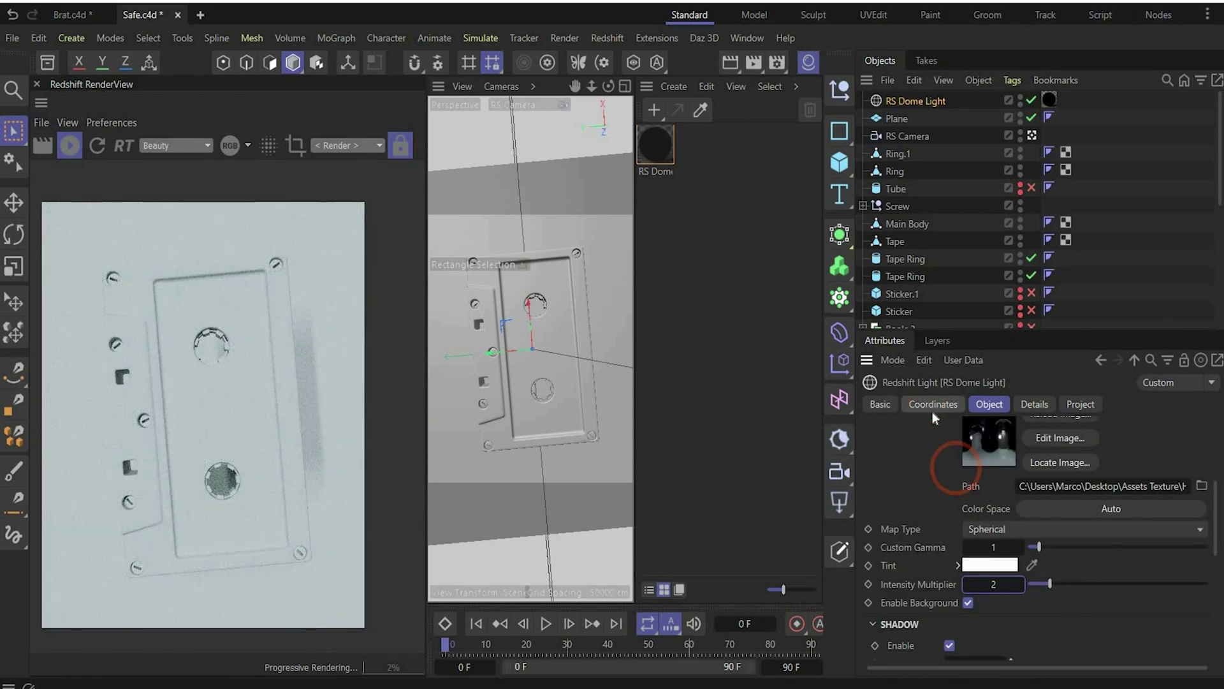
Step: Rotate the dome light to a bank angle of -90°, then try a different pitch and undo that pitch change
click(934, 405)
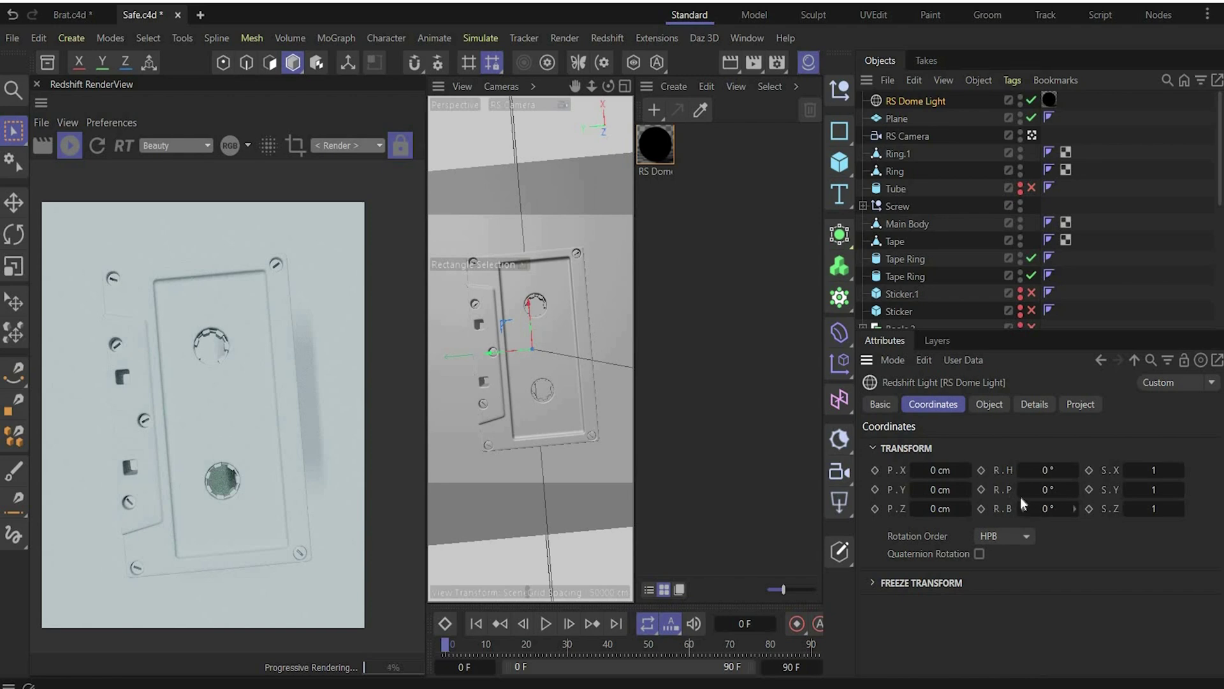
click(1042, 508)
text(-90)
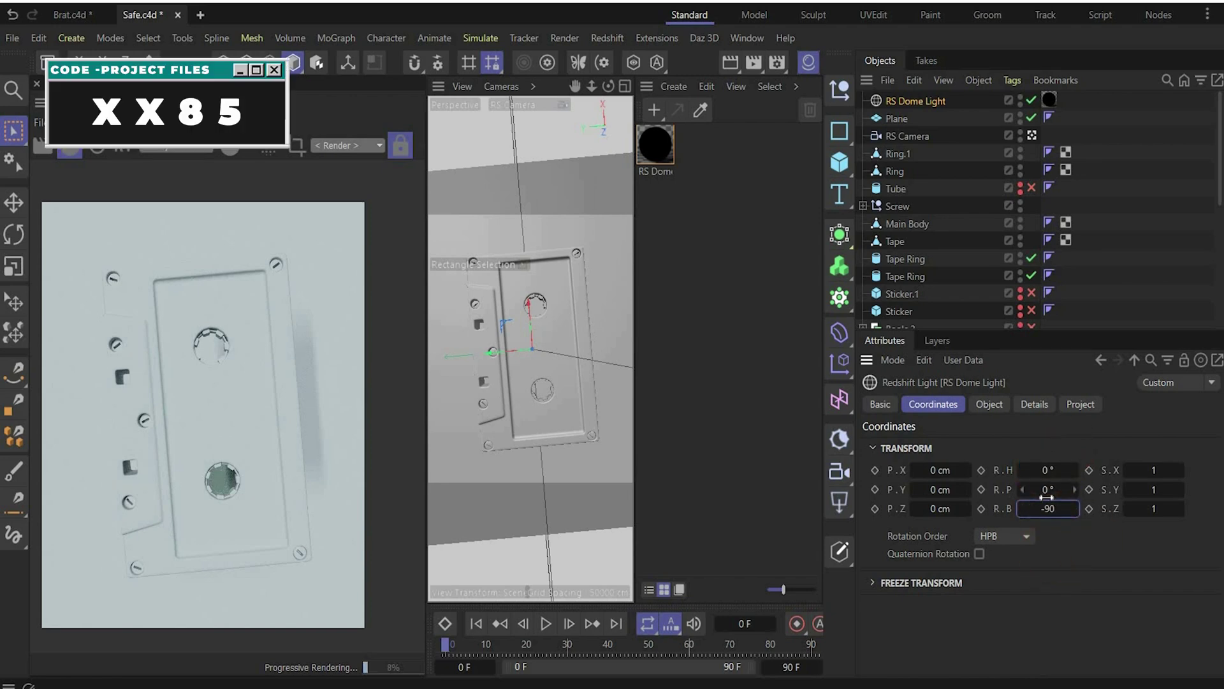
key(Return)
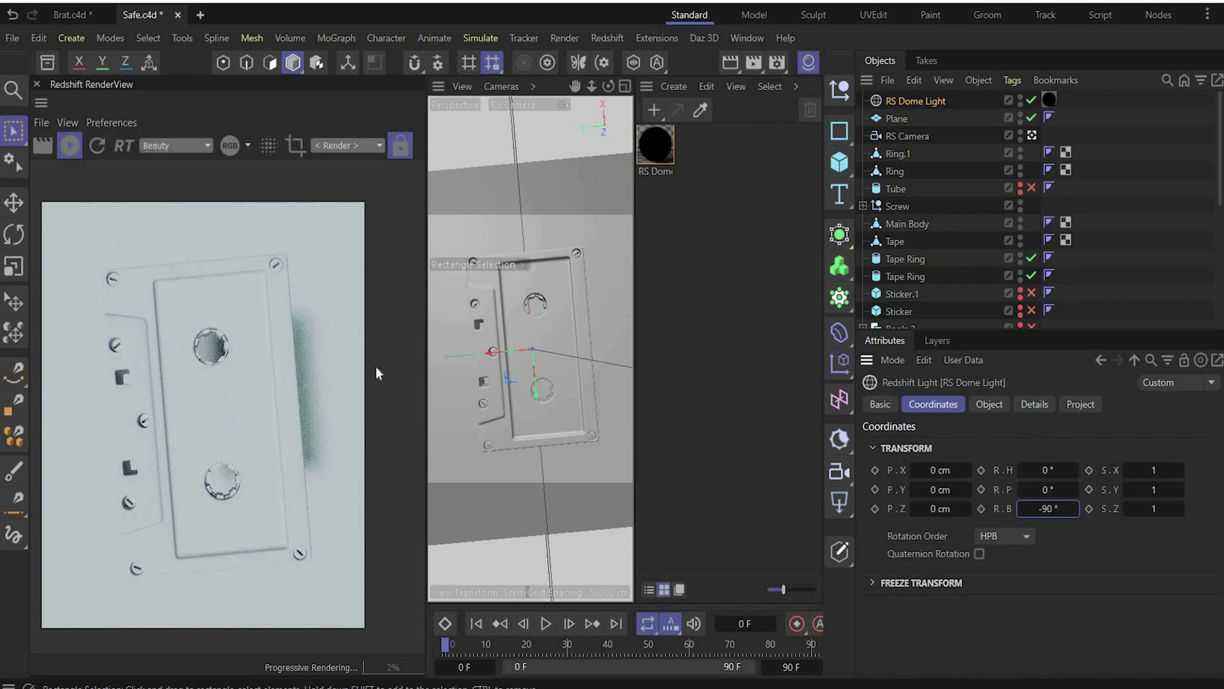
mouse_move(1036, 489)
mouse_down()
mouse_move(1067, 490)
mouse_move(1036, 490)
mouse_move(1047, 492)
mouse_up()
key(ctrl+z)
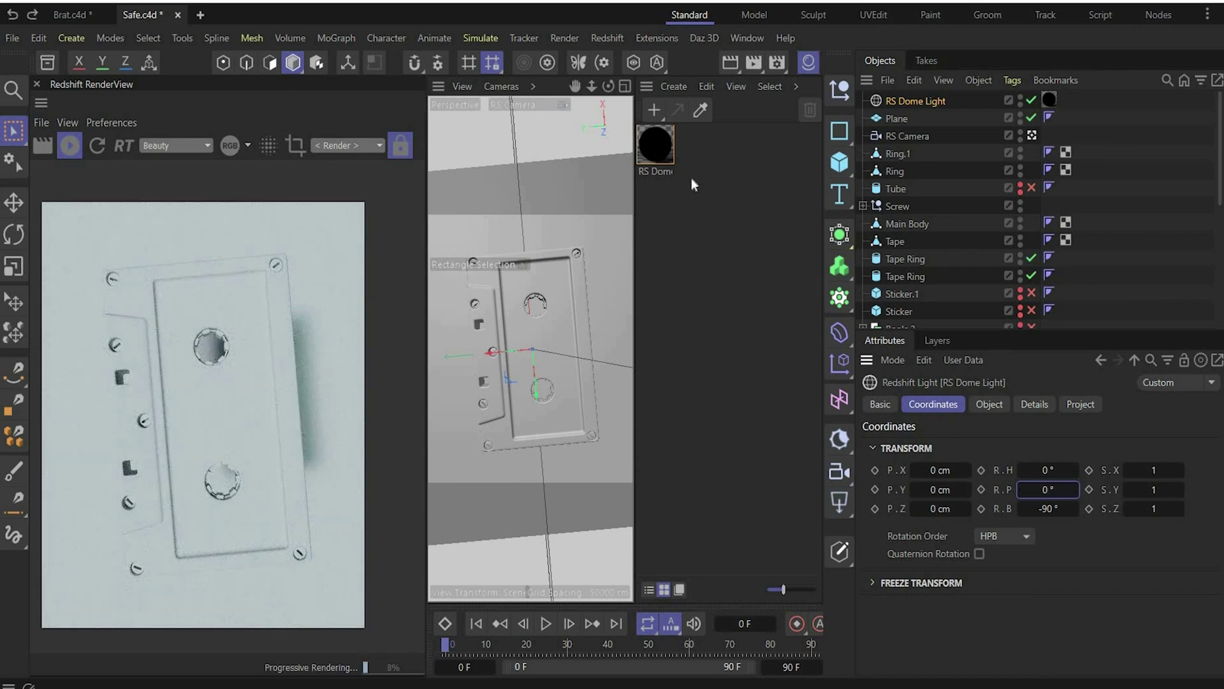
Step: Create a new Redshift material named BG and apply it to the background plane
double_click(682, 190)
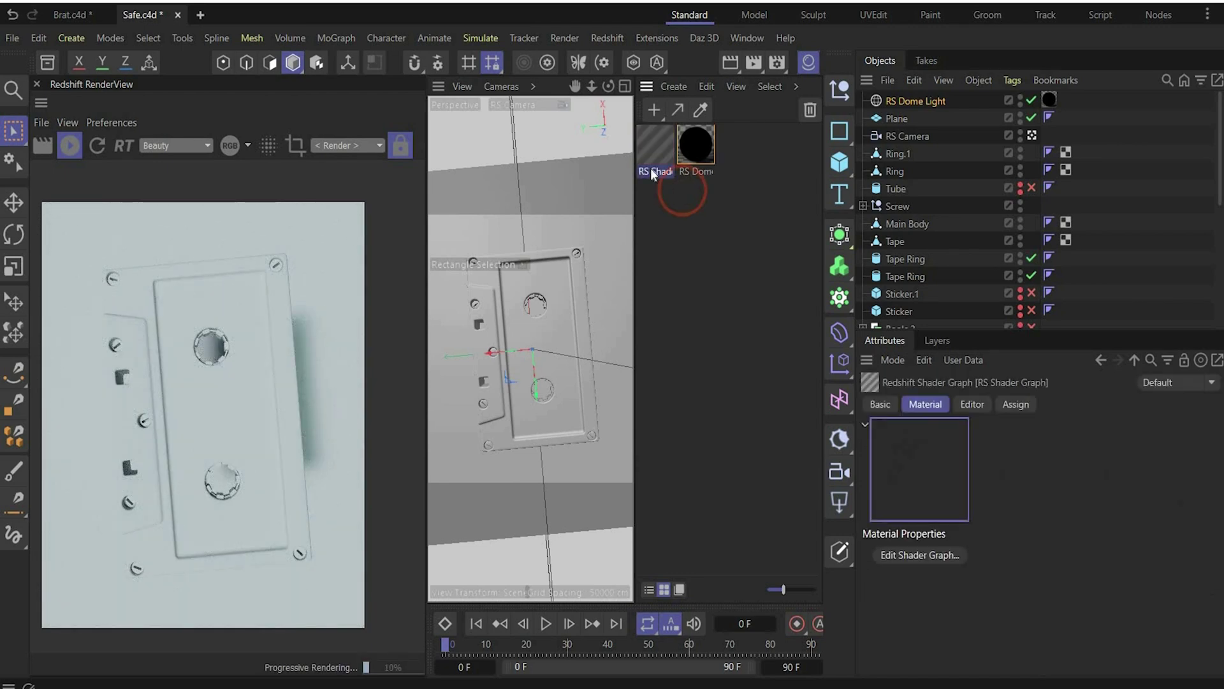
double_click(654, 172)
text(BG)
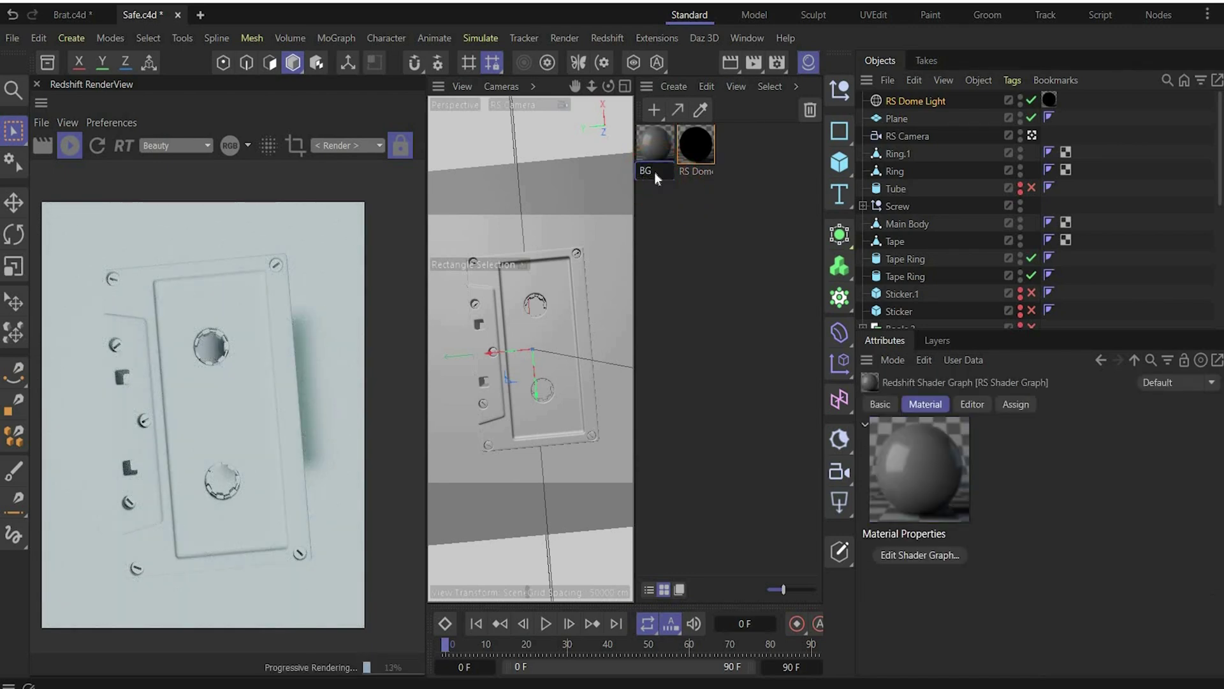
key(Return)
drag(659, 132, 515, 223)
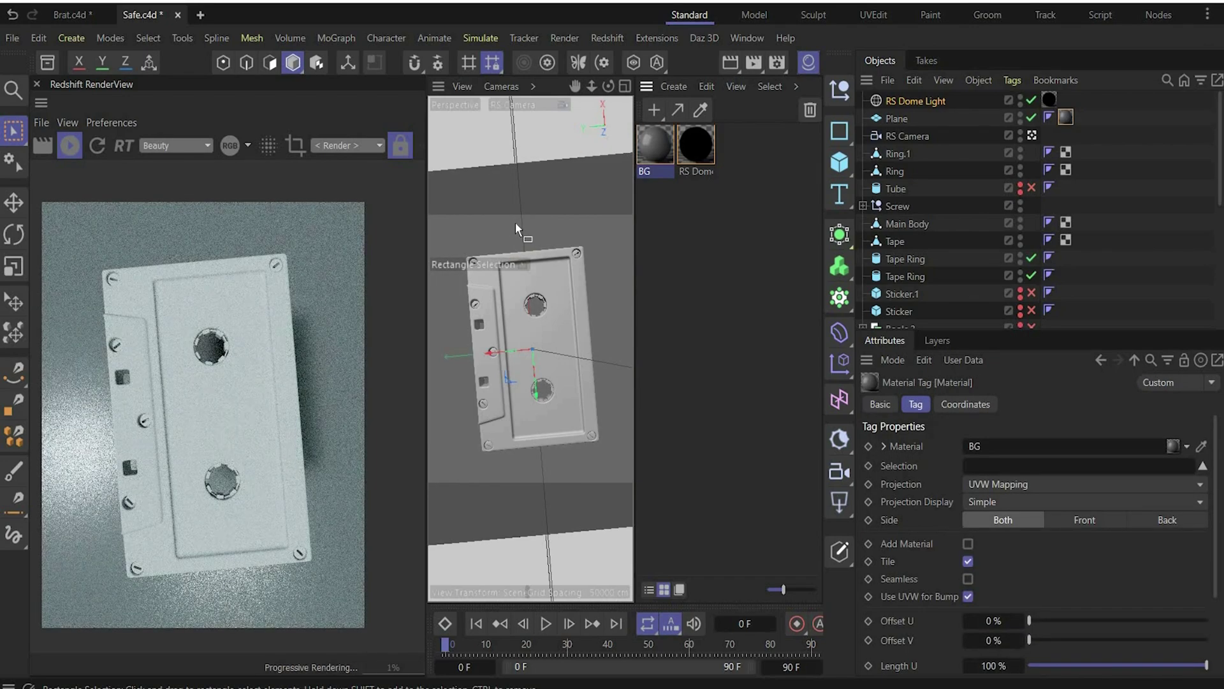
Step: Give the BG material a near-black base color, metalness 1 and a reflection roughness of about 0.472
click(649, 147)
double_click(649, 147)
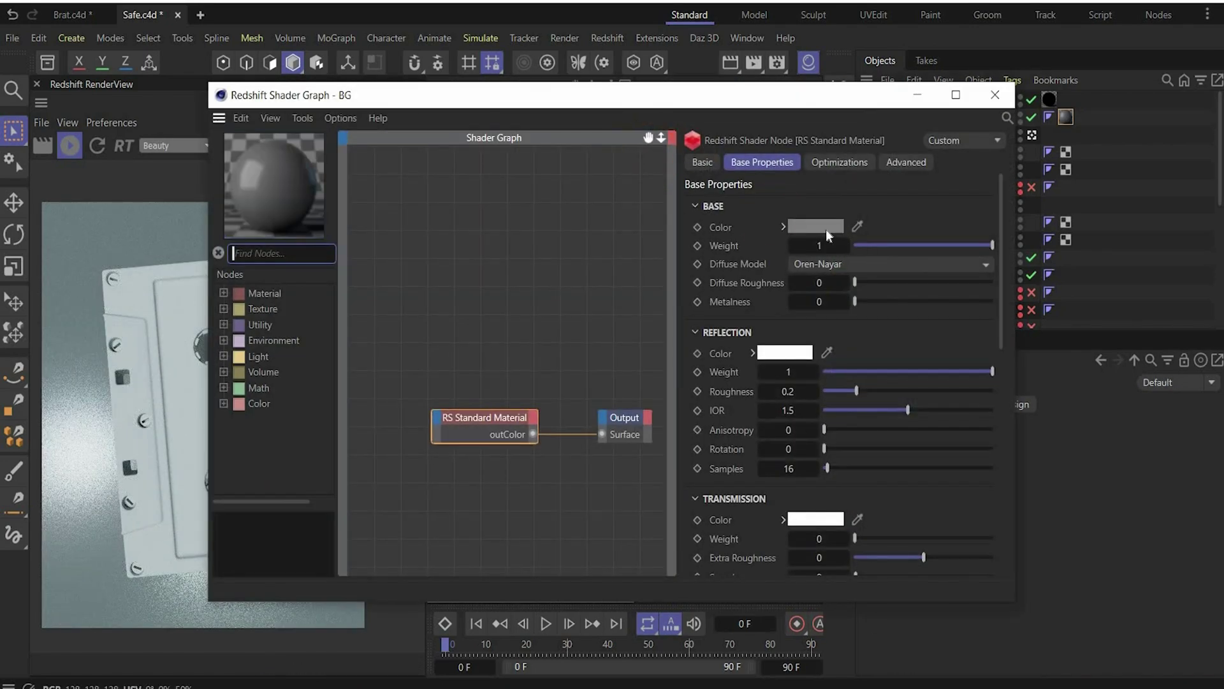
click(828, 230)
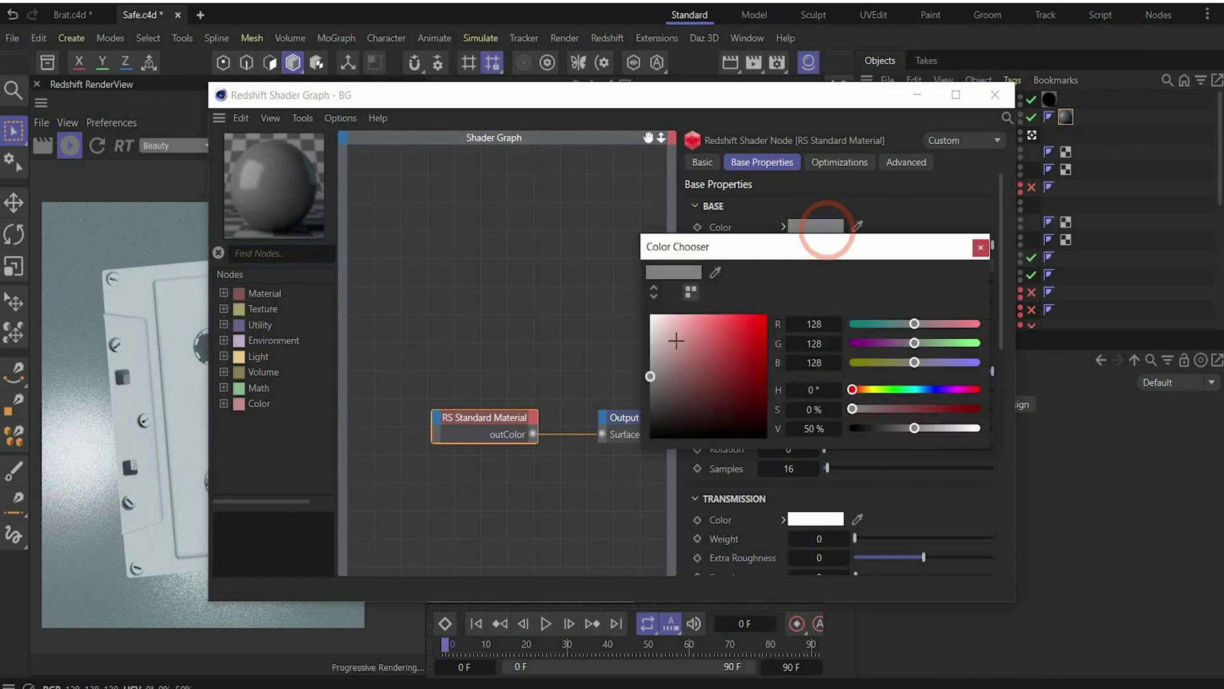
drag(652, 338, 650, 421)
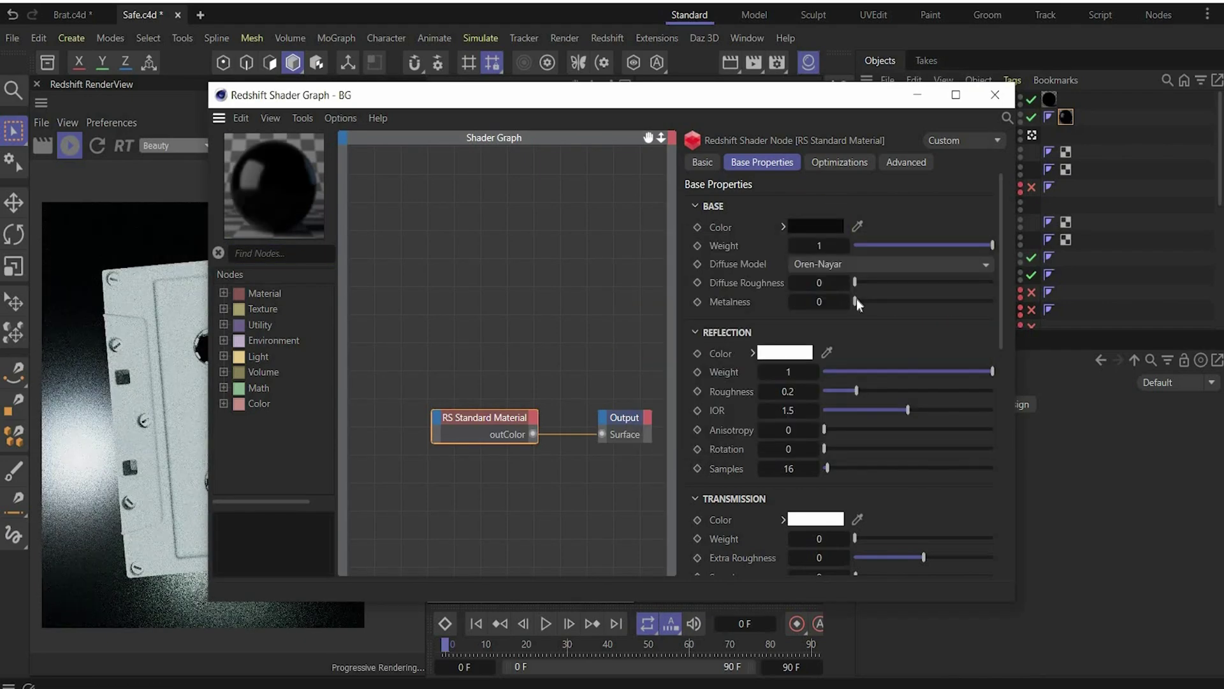
drag(855, 300, 1218, 294)
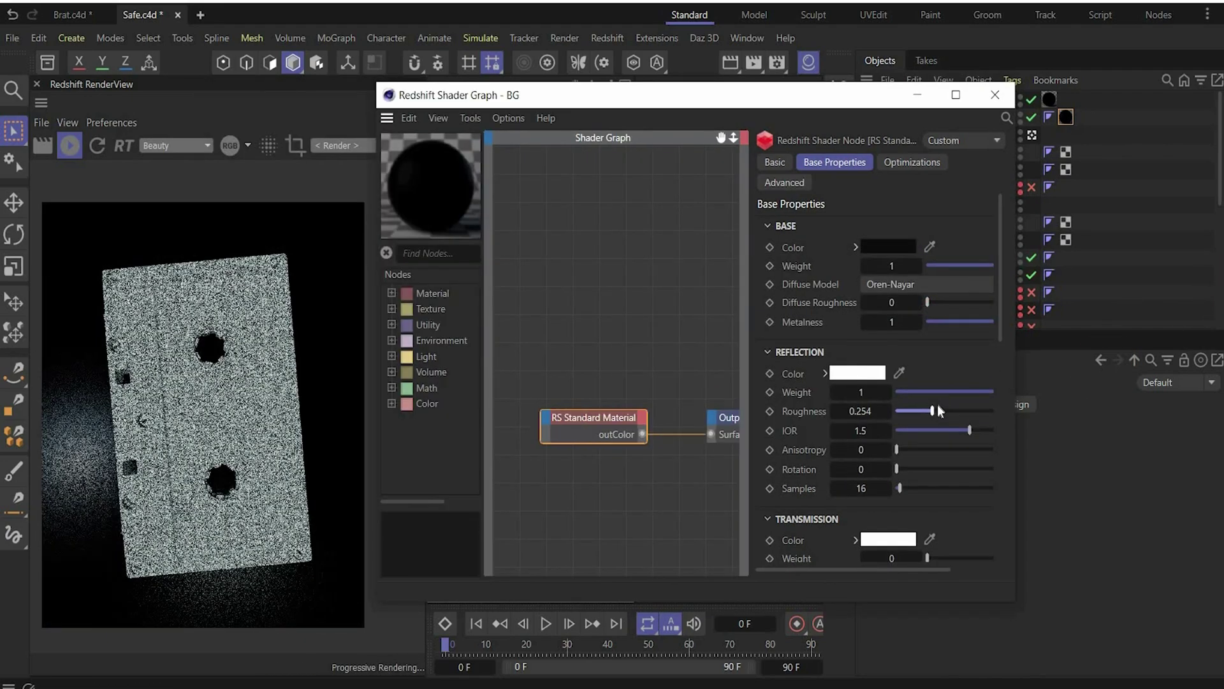
drag(938, 404, 966, 398)
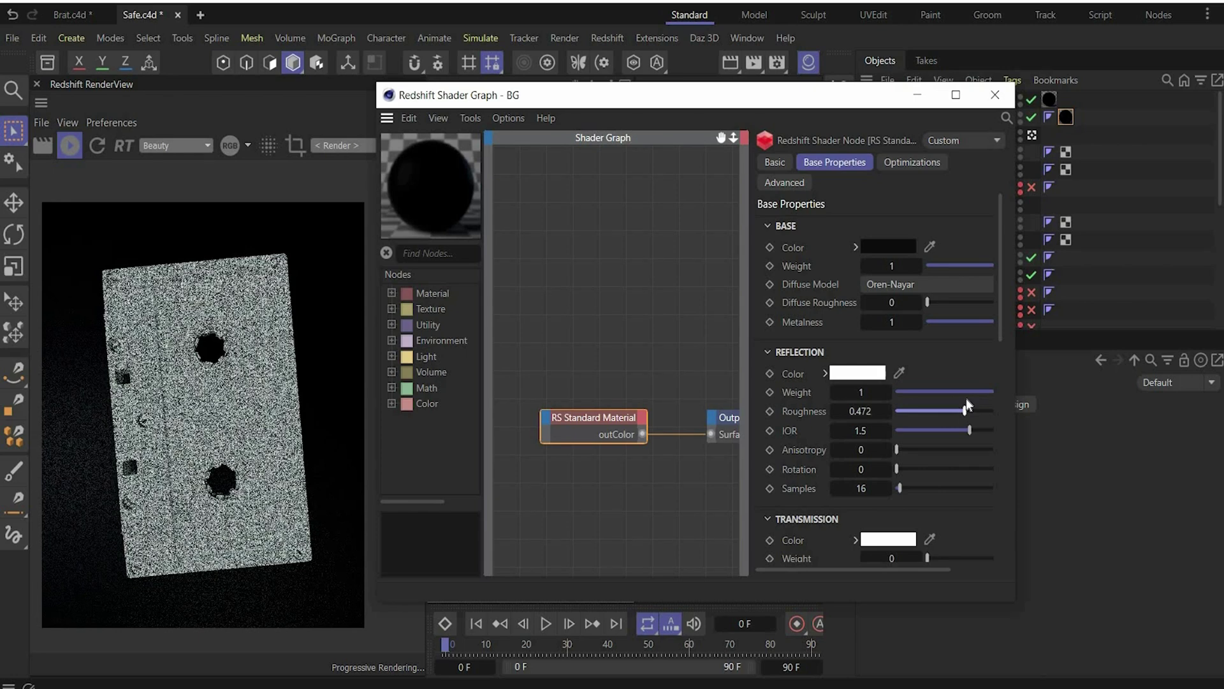
click(996, 95)
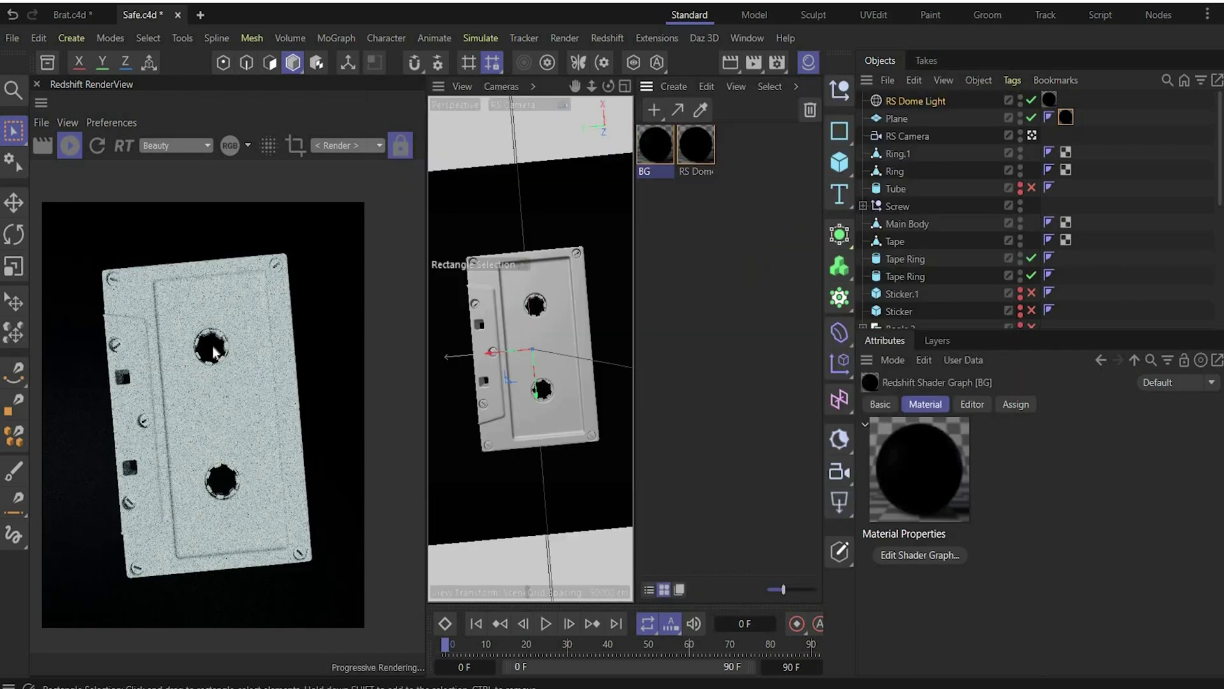
Step: Create a new Redshift material named Ring and apply it to the Ring and Ring.1 objects
double_click(698, 236)
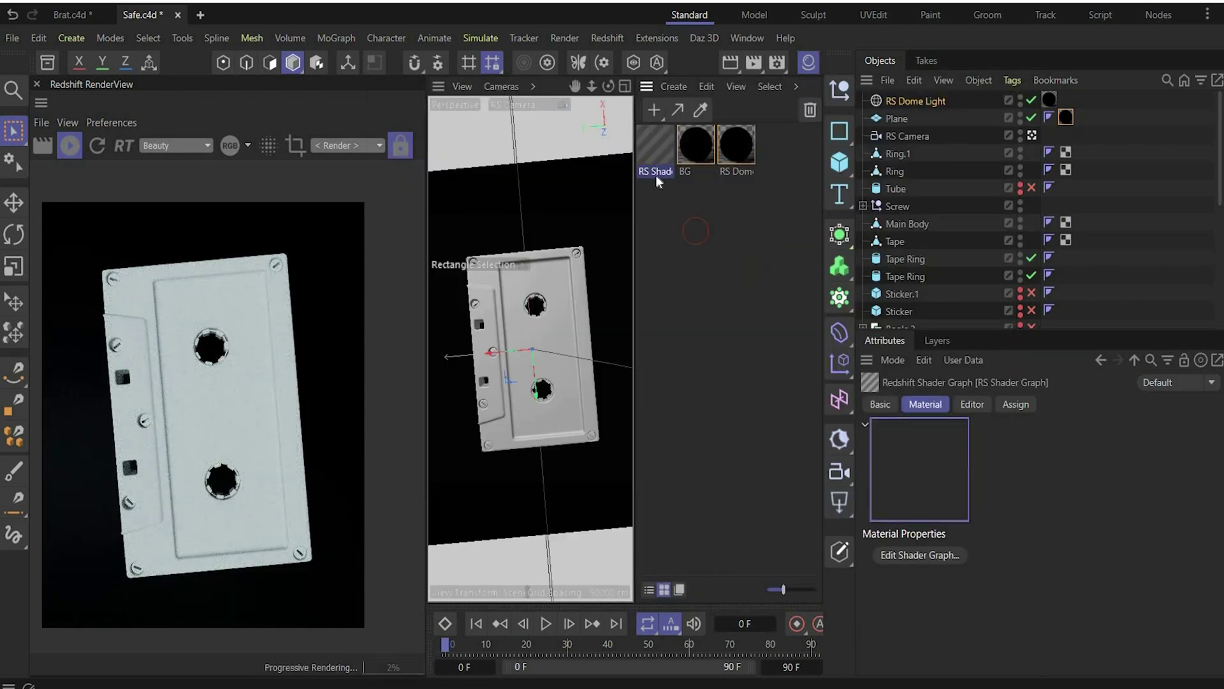
double_click(654, 171)
text(Ring)
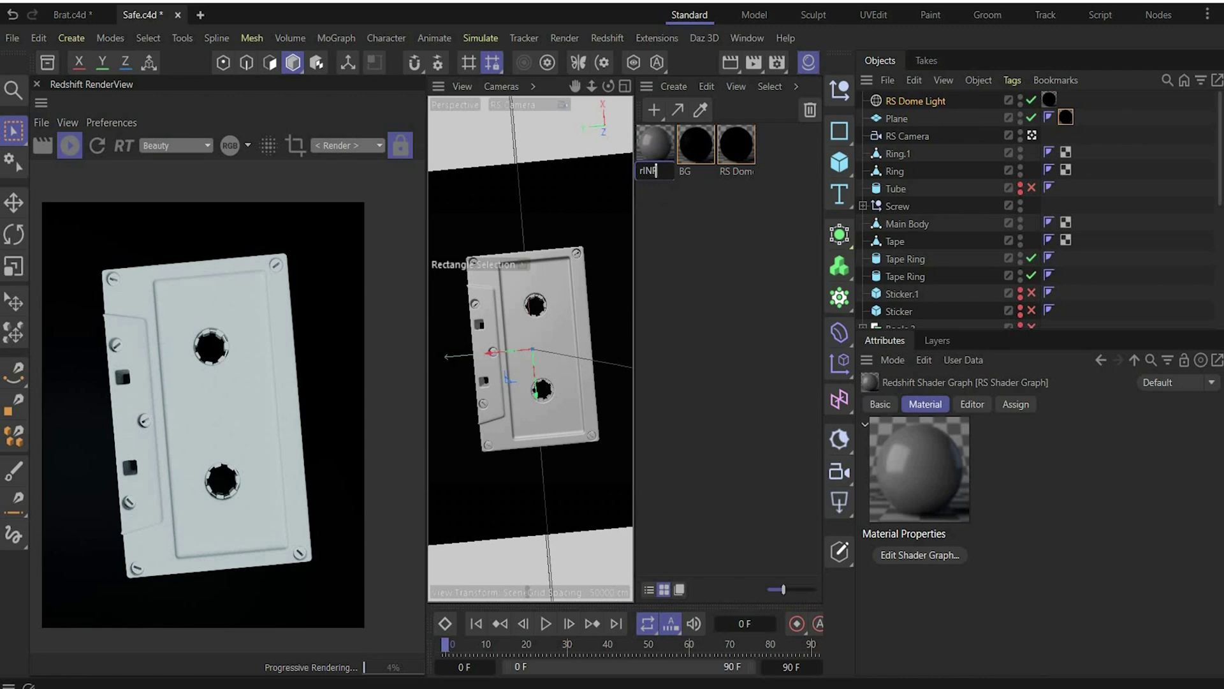
key(Return)
drag(655, 151, 919, 170)
drag(668, 145, 908, 153)
Step: Replace the Ring material's RS Standard Material node with an RS Material node connected to the output's Surface
double_click(644, 148)
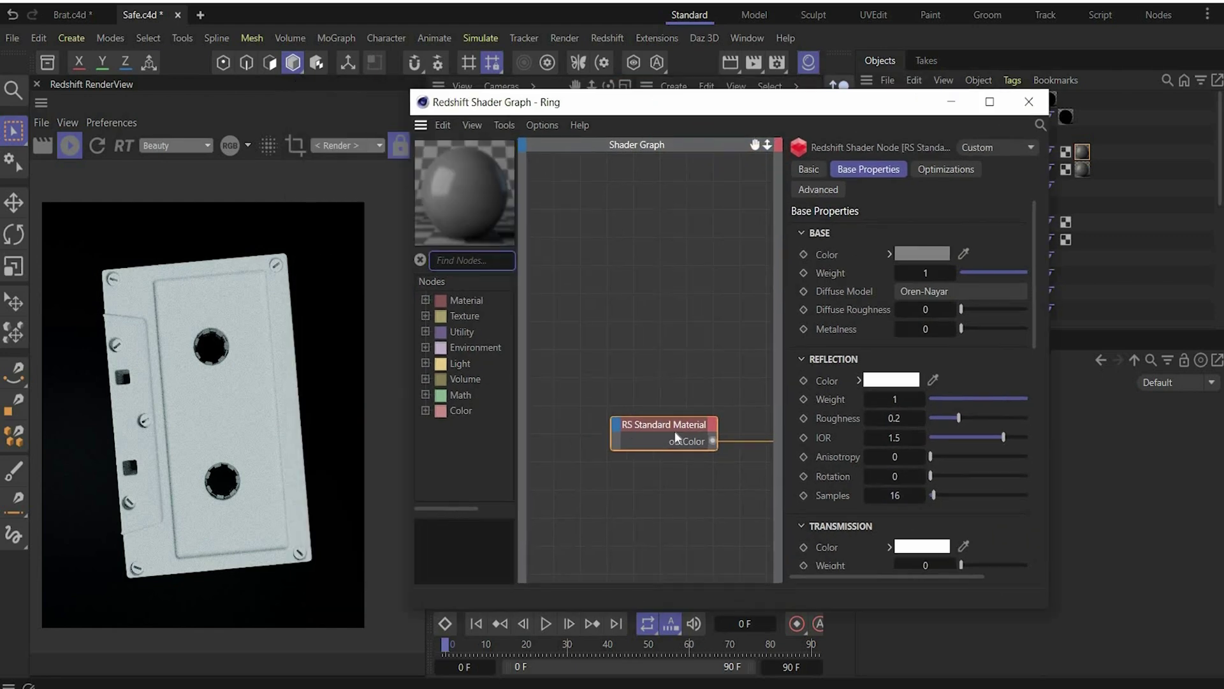
drag(785, 431, 858, 432)
key(Delete)
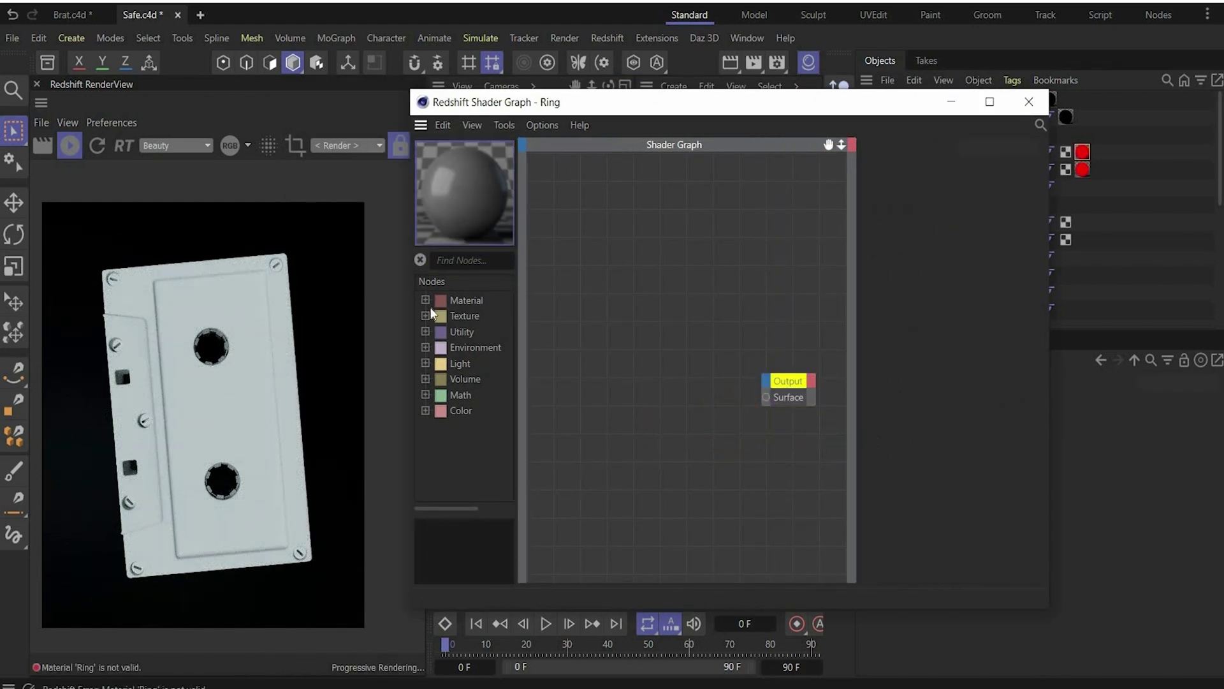
click(426, 300)
drag(497, 382, 766, 397)
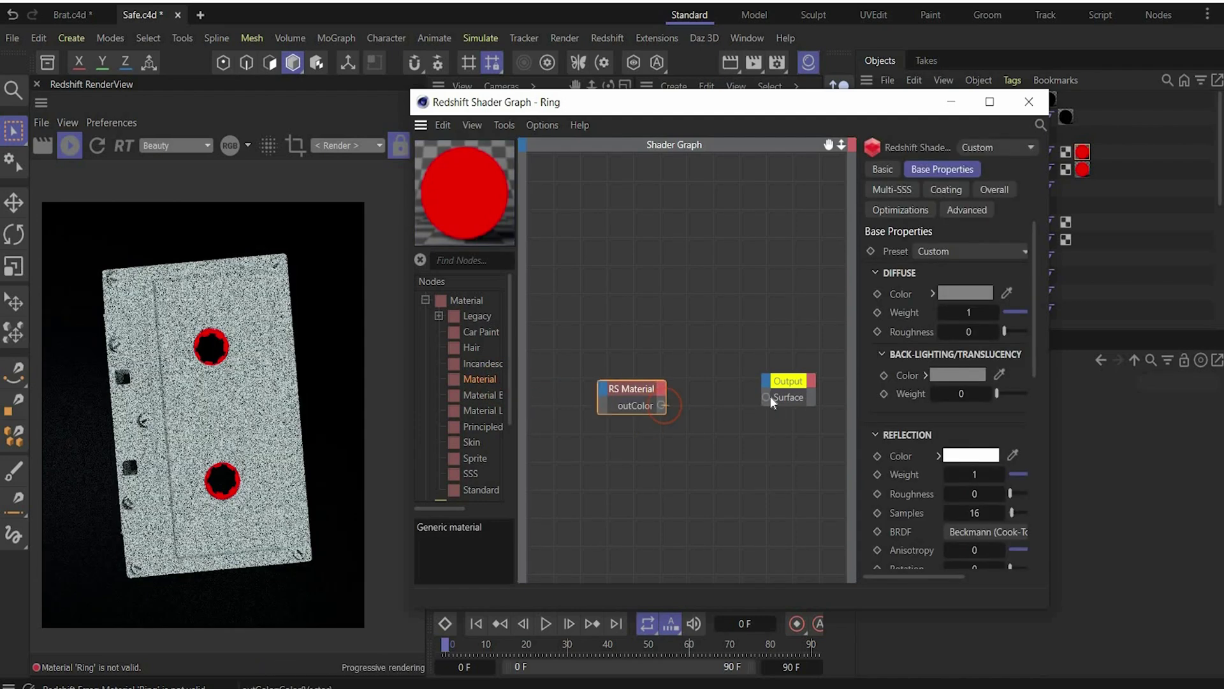
Step: Apply the Plastic preset to the Ring's RS Material node and set its diffuse color to pure white
click(963, 253)
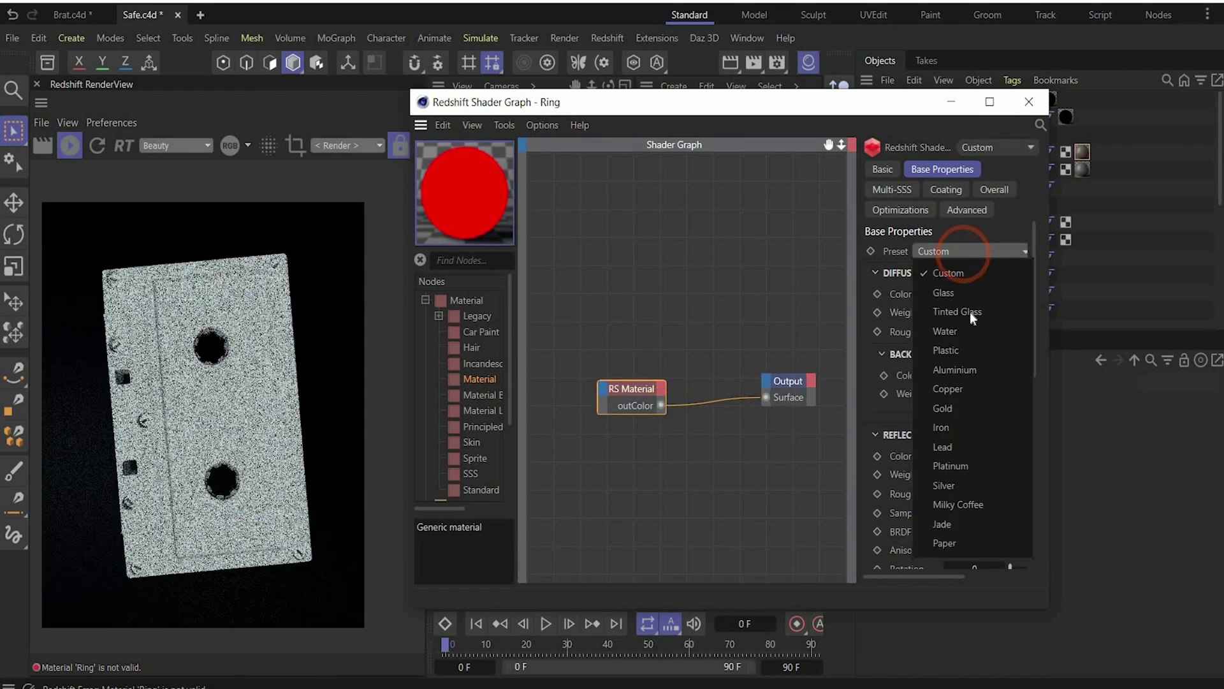
click(970, 351)
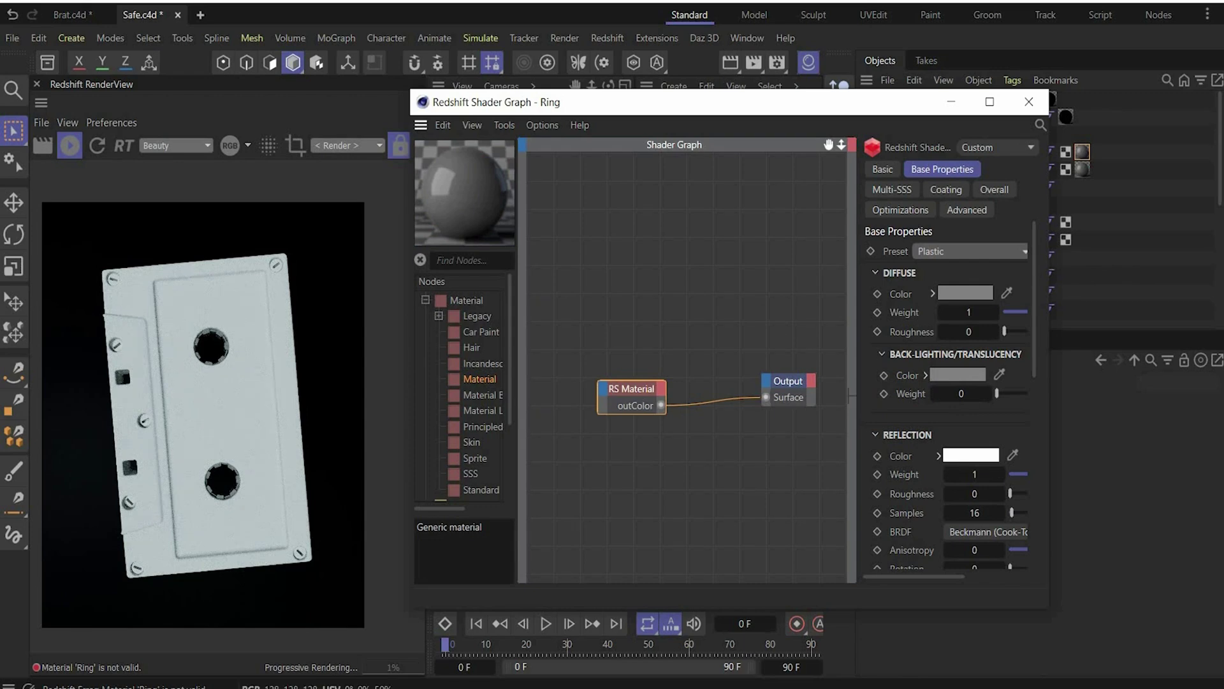
click(965, 293)
click(801, 383)
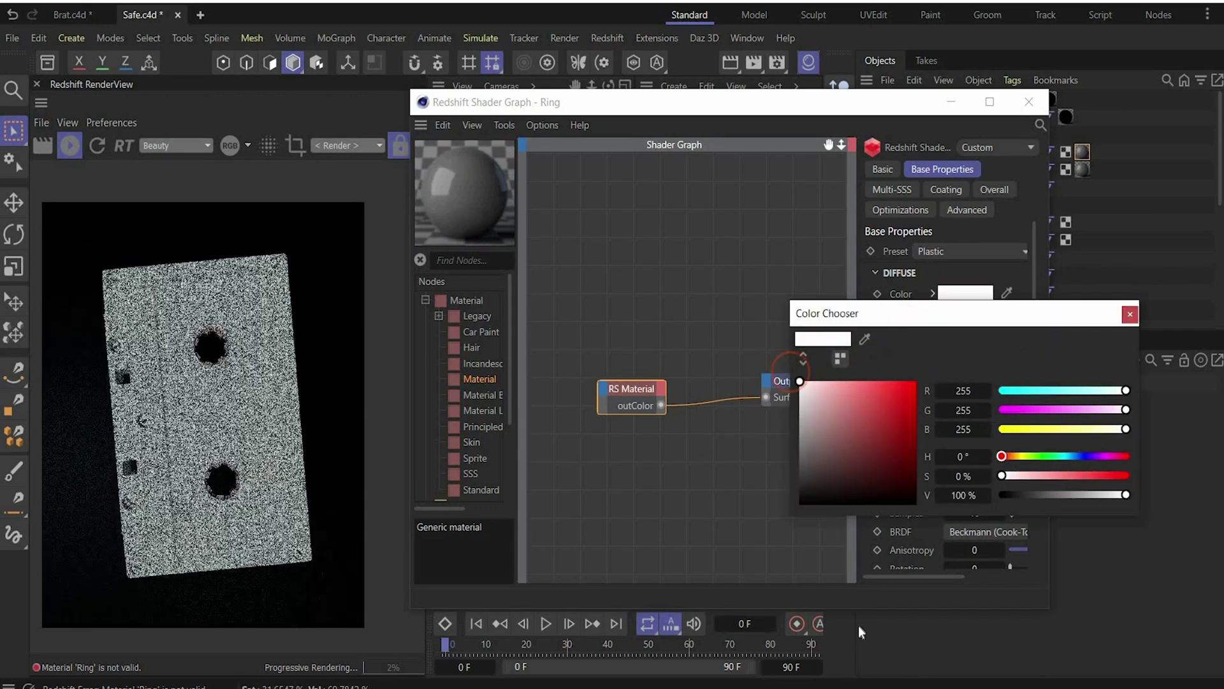
click(1130, 314)
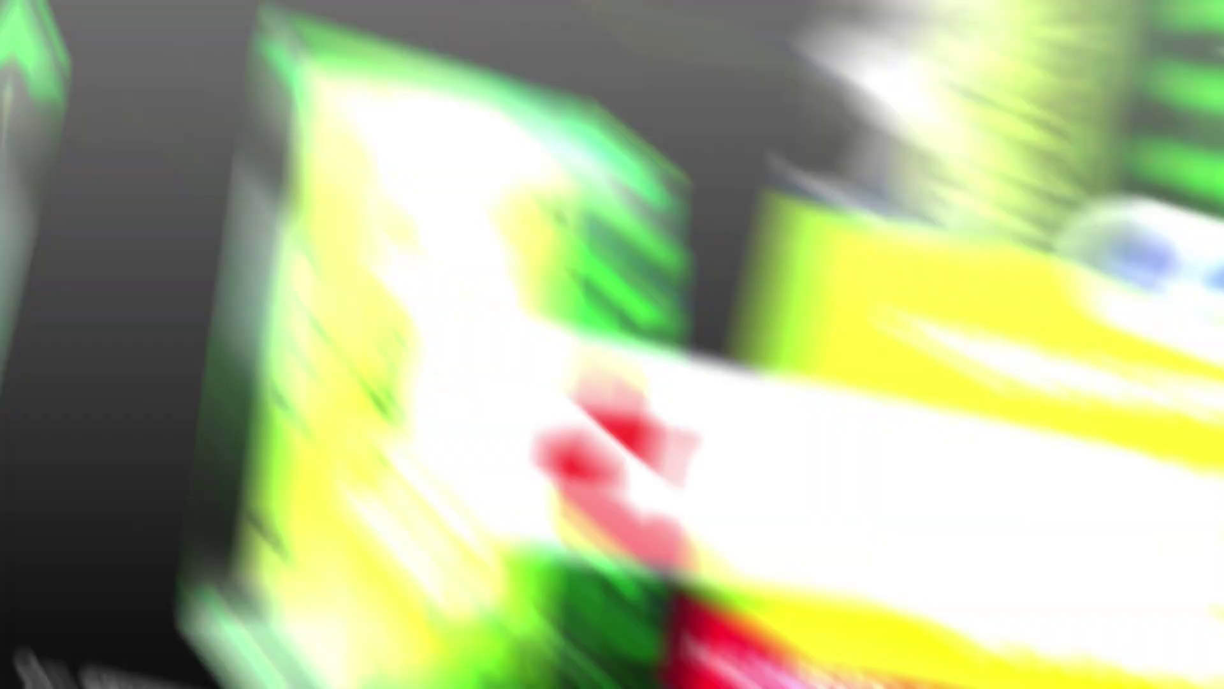